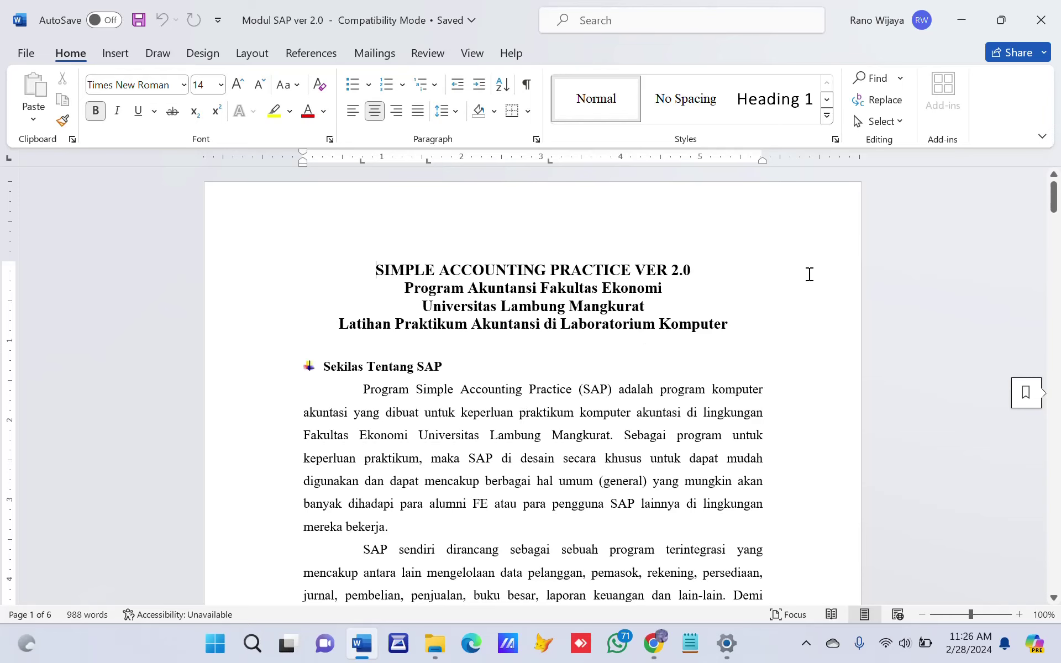
Read through the Modul SAP ver 2.0 document from its introduction to the customer and supplier lists.
scroll(814, 273, "down", 3)
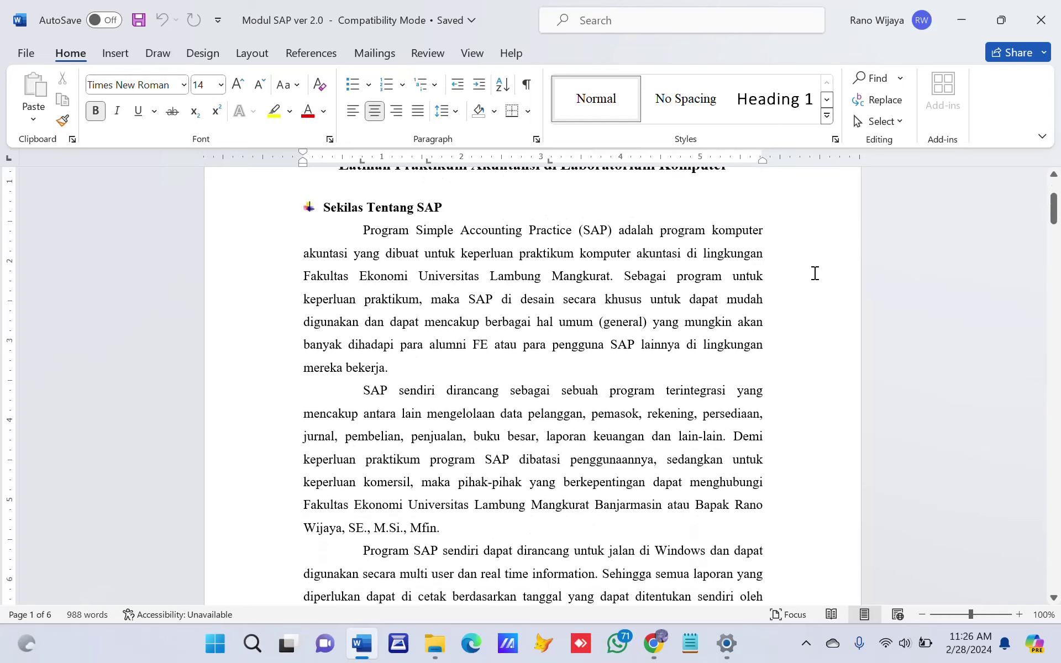
scroll(814, 273, "down", 3)
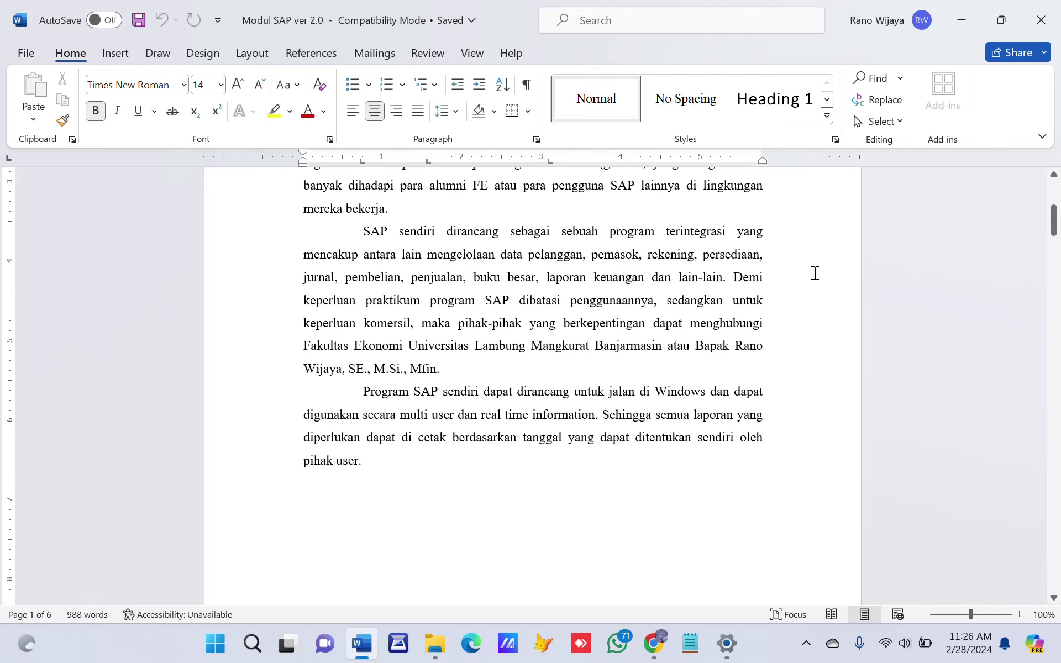
scroll(814, 273, "up", 5)
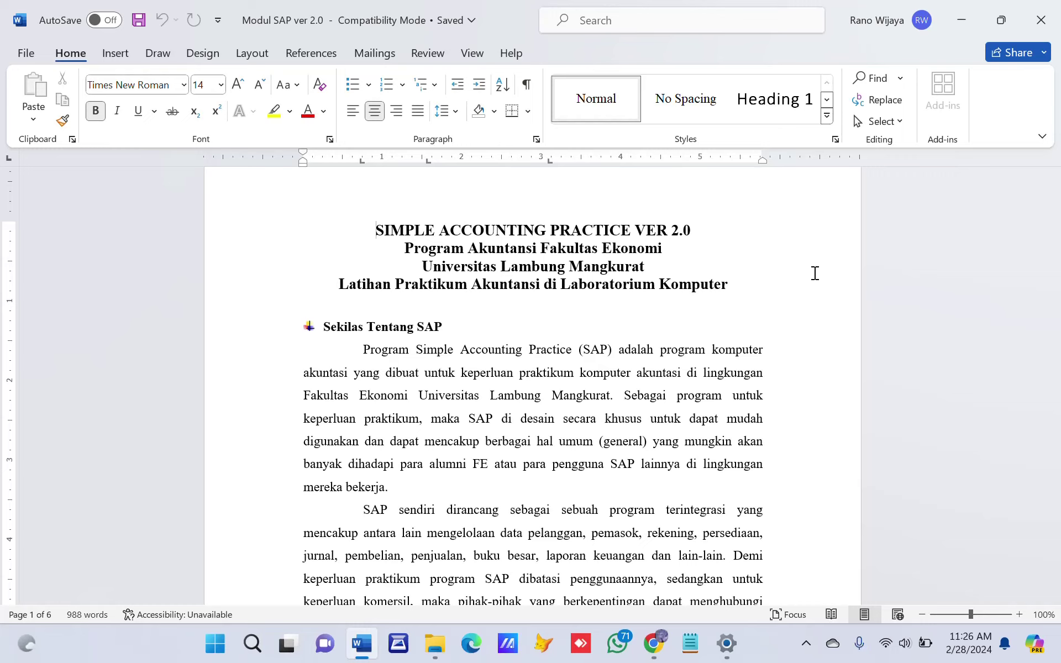
scroll(815, 273, "down", 10)
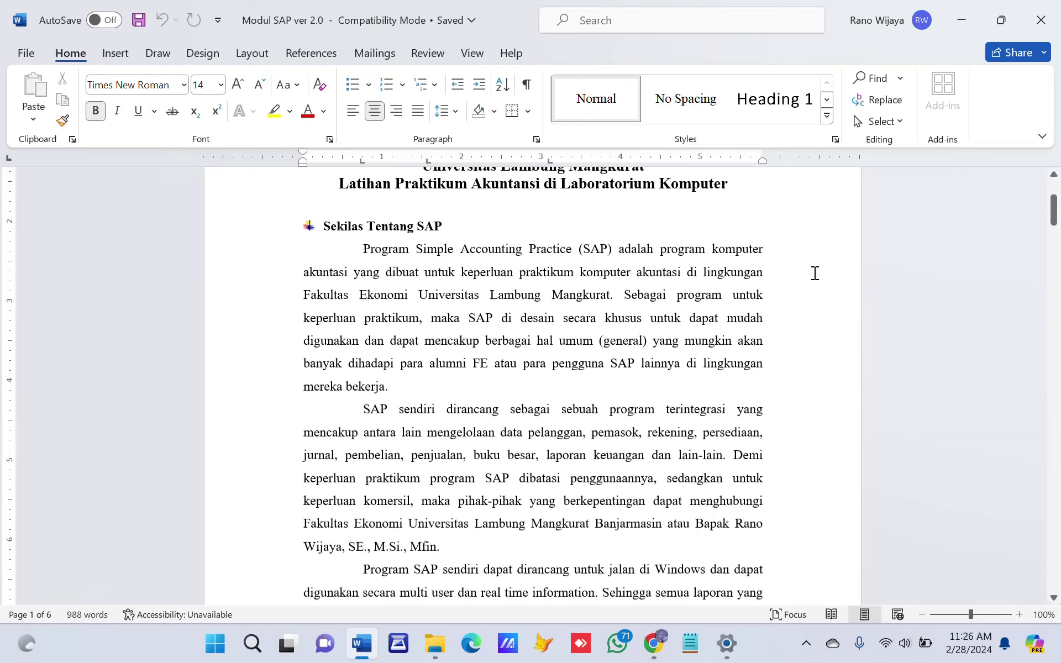
scroll(814, 276, "down", 4)
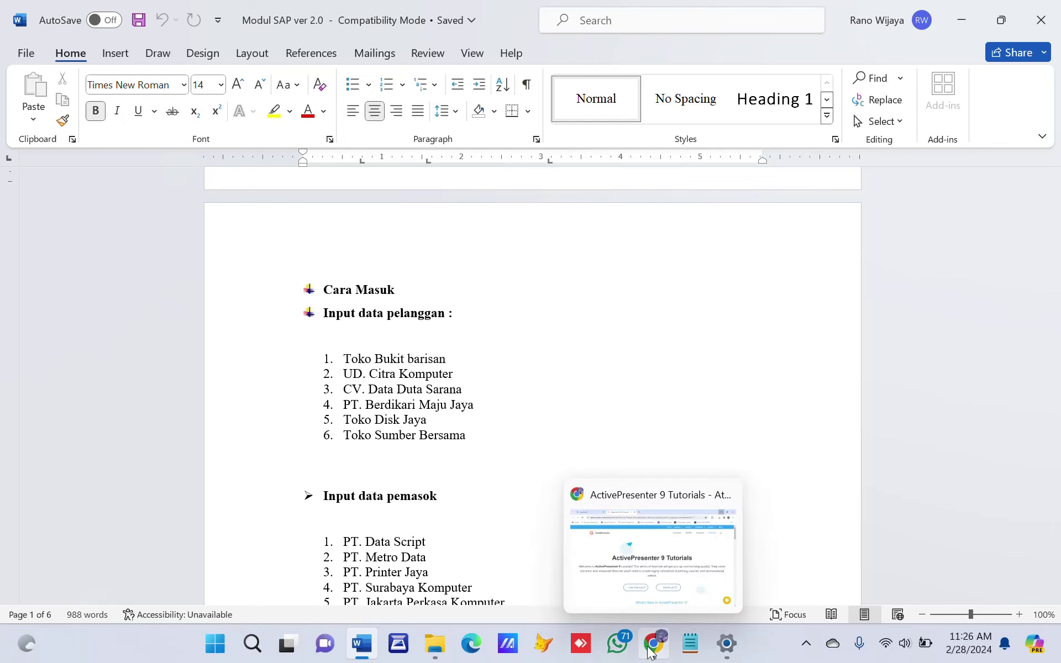
Launch SAP VER 2 from the Installan SAP folder and create a new database named latihan1.
left_click(435, 644)
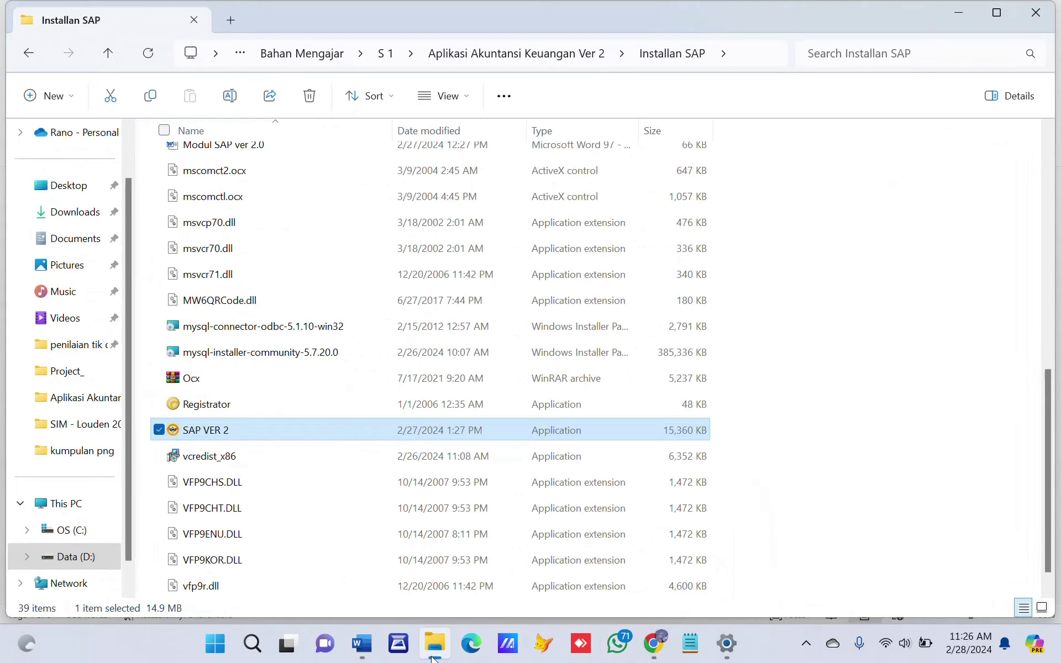
double_click(347, 430)
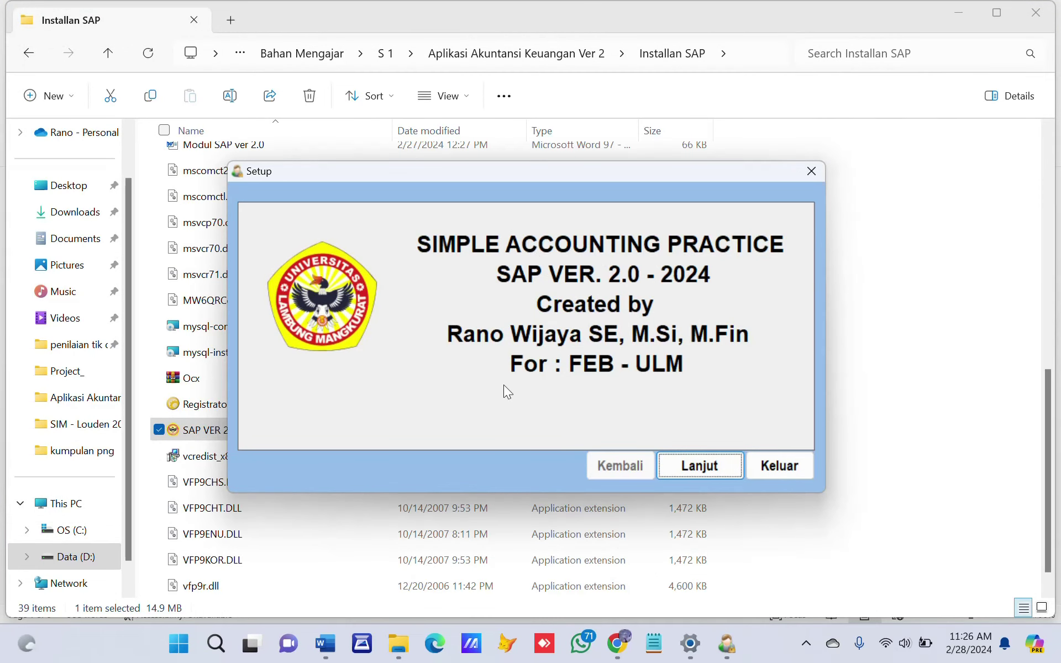
left_click(710, 469)
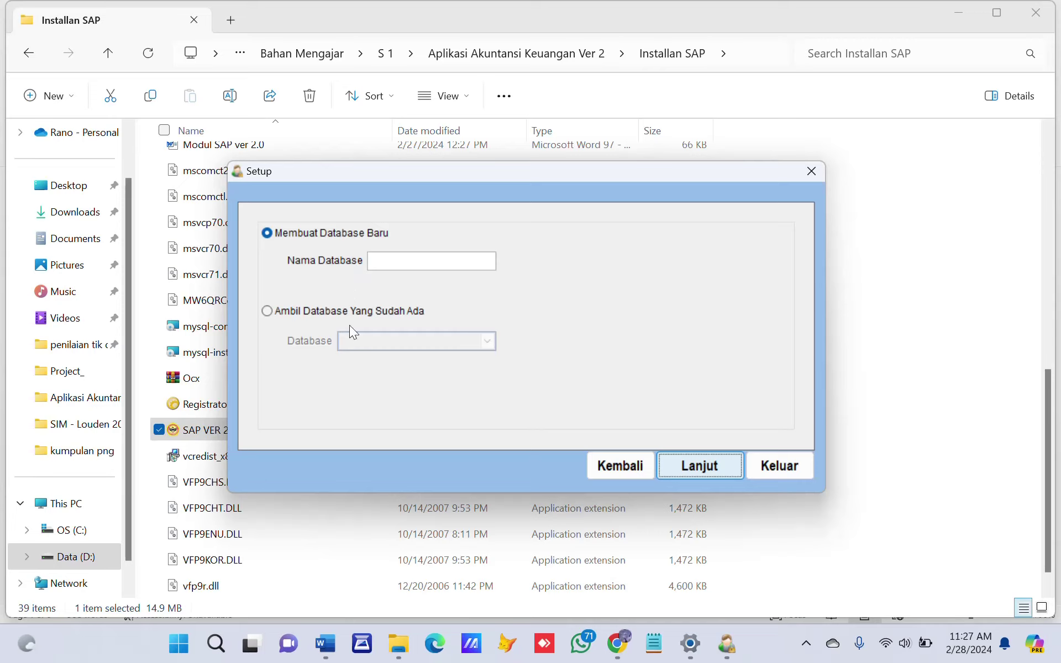
left_click(385, 264)
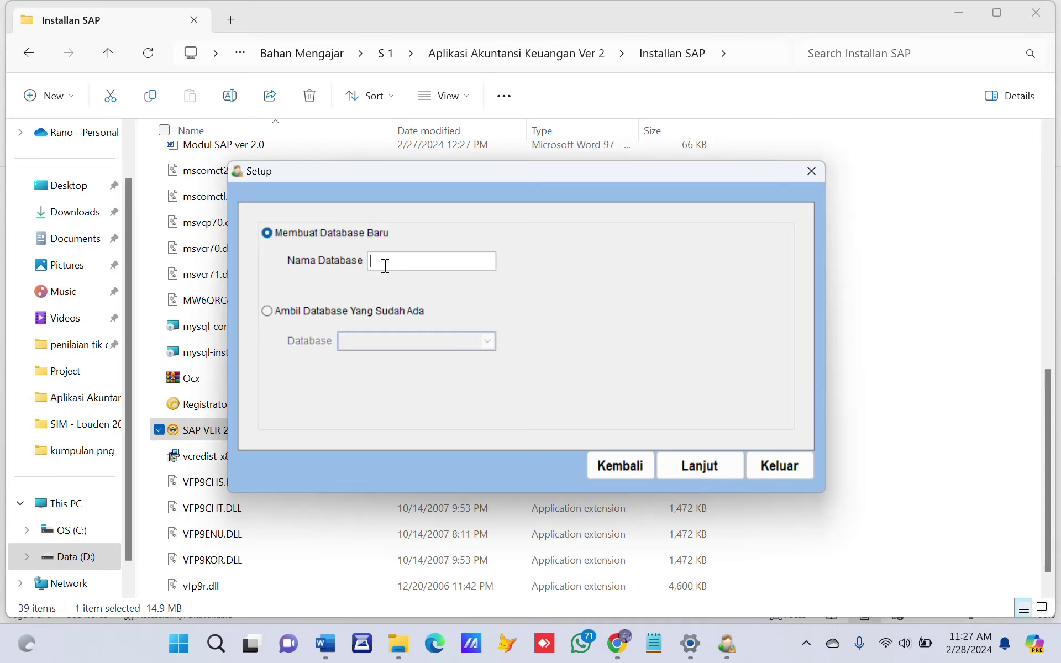
type("latihan1")
left_click(684, 463)
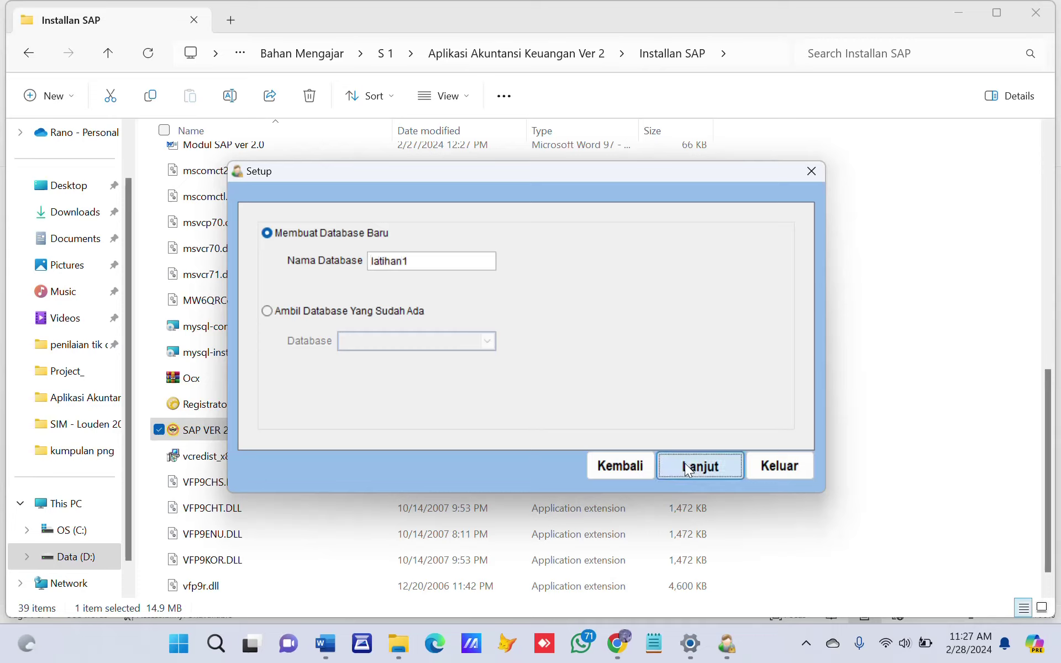
left_click(717, 470)
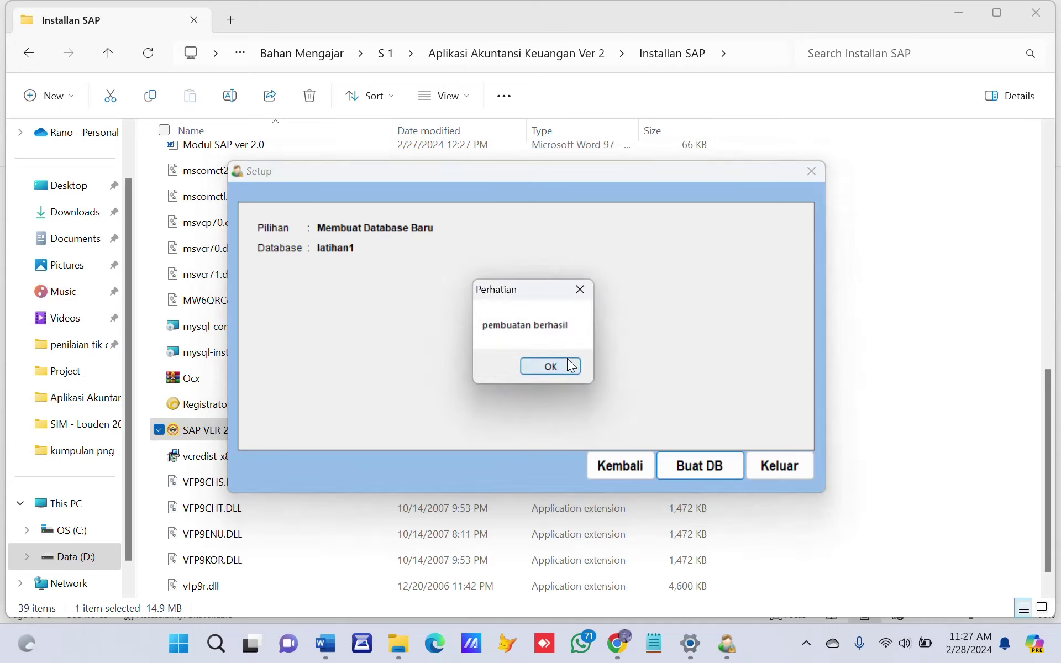
left_click(569, 364)
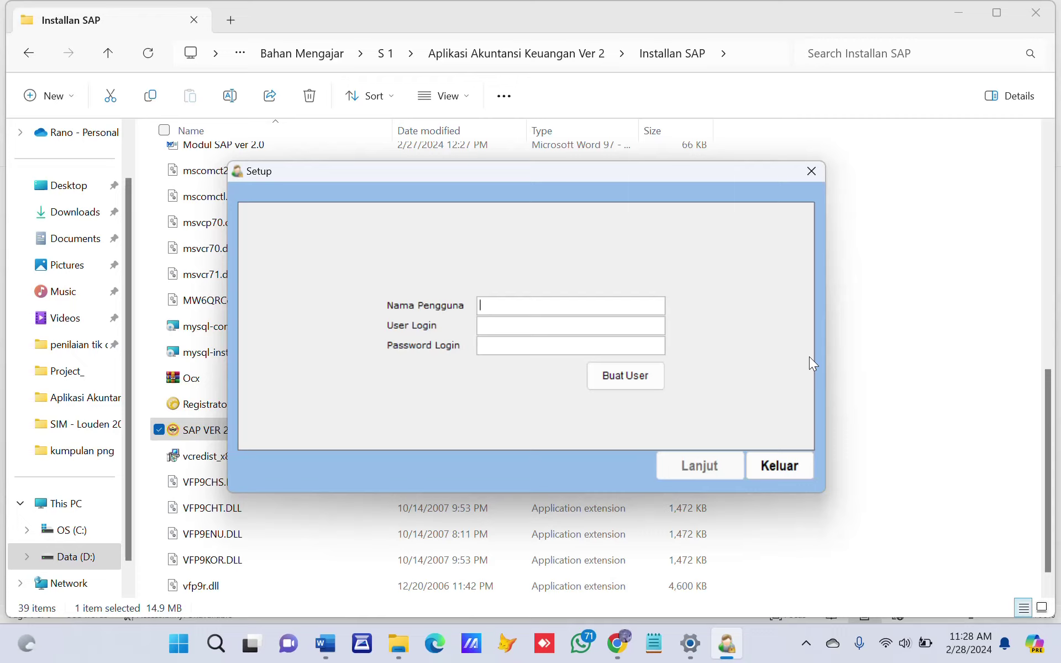
Create the application user with the user's name, user login 1 and the login password, and continue to the login window.
type("Rano")
left_click(584, 327)
type("1")
left_click(524, 346)
type("1")
left_click(628, 376)
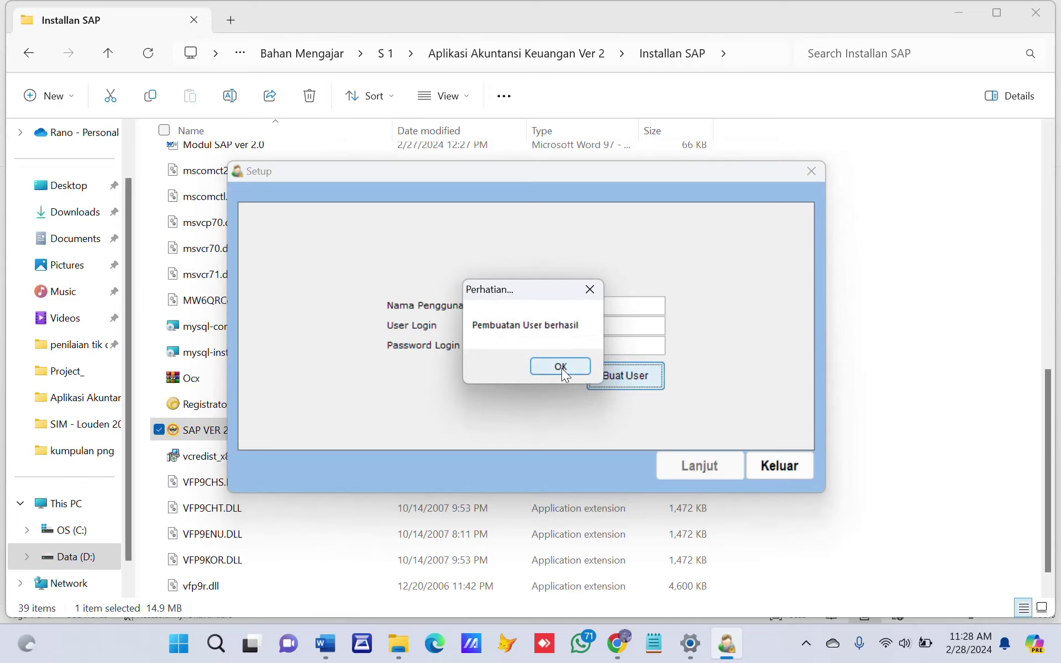
left_click(561, 368)
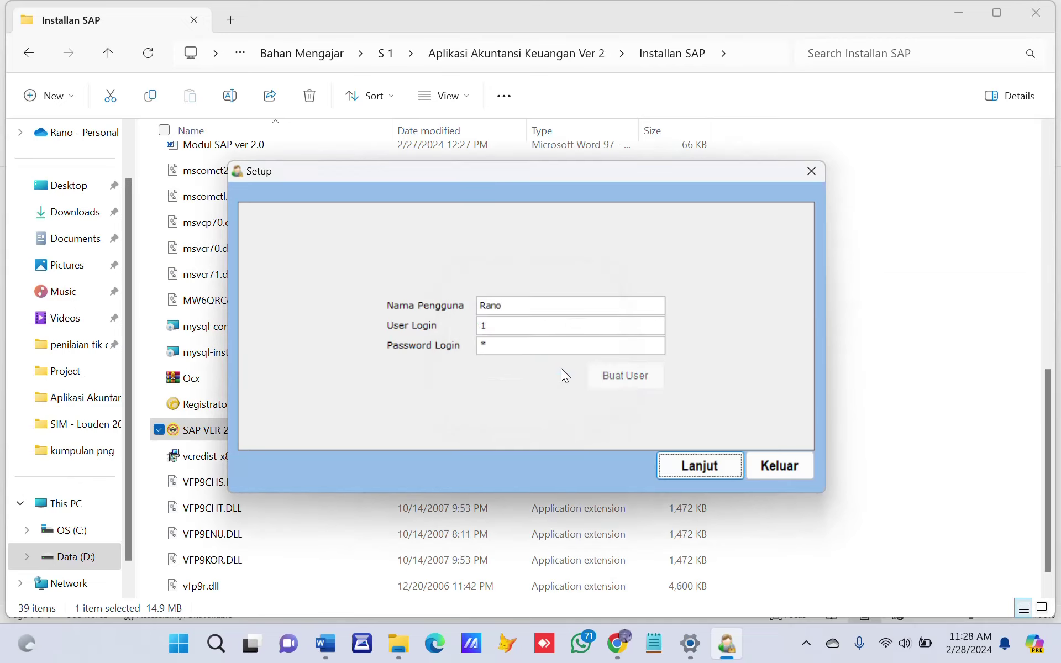
left_click(699, 471)
Log in to the application with user name 1 and the account password.
type("1")
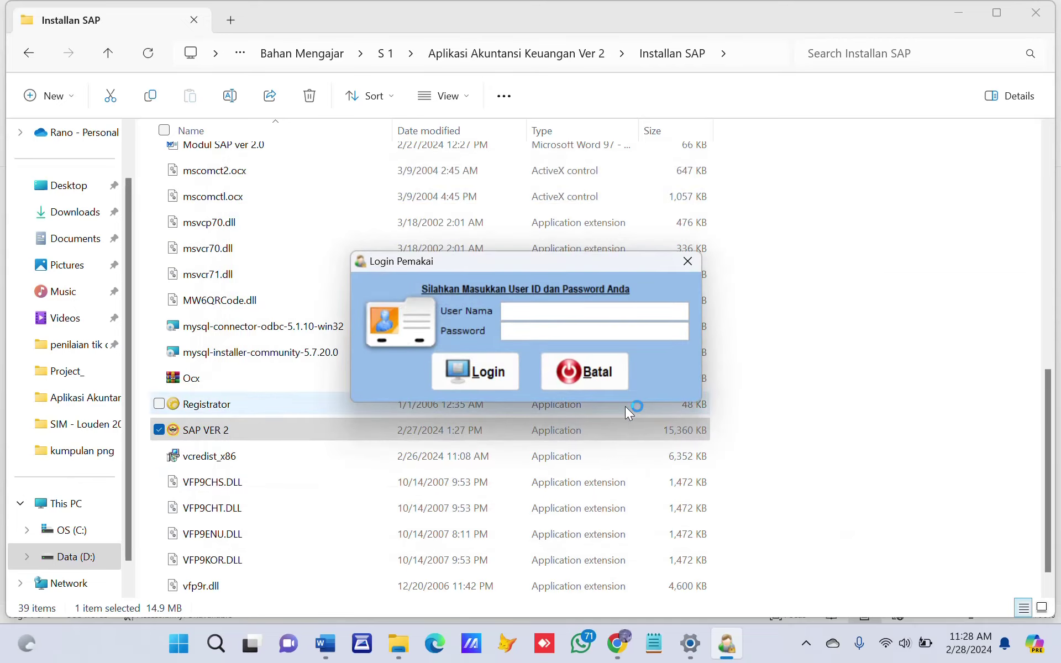
left_click(547, 332)
type("1")
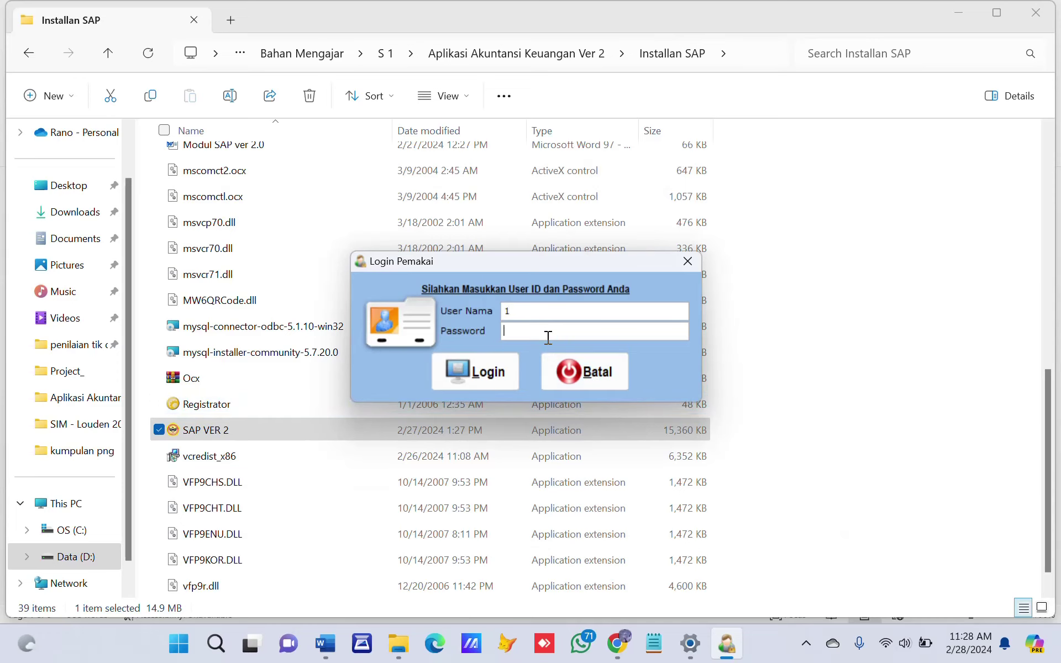
left_click(475, 382)
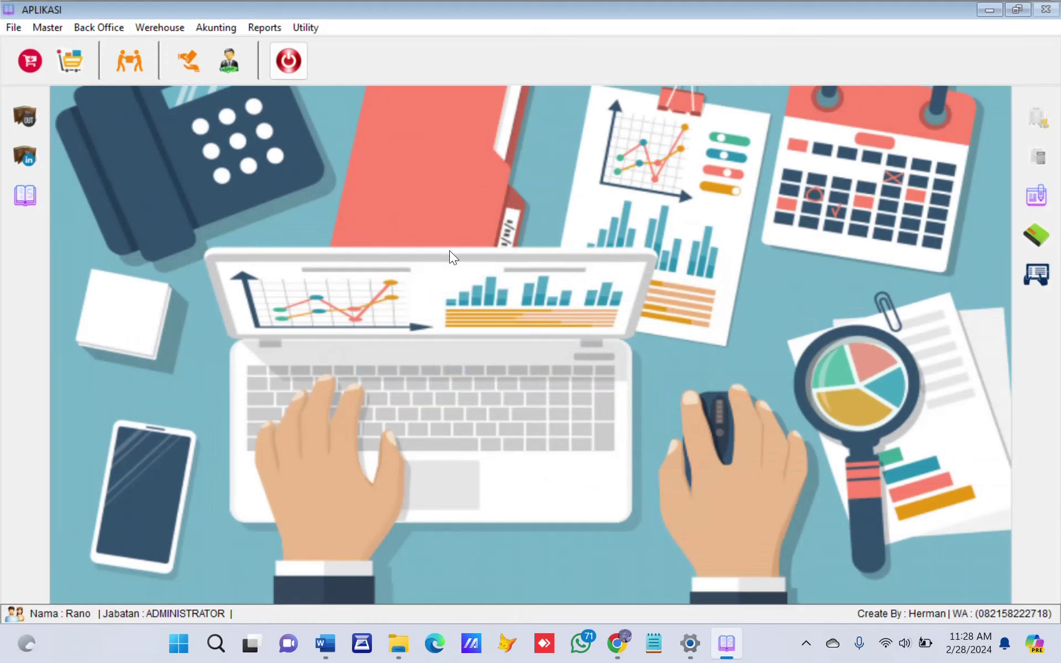
Exit the accounting application and relaunch SAP VER 2 from the Installan SAP folder.
left_click(294, 62)
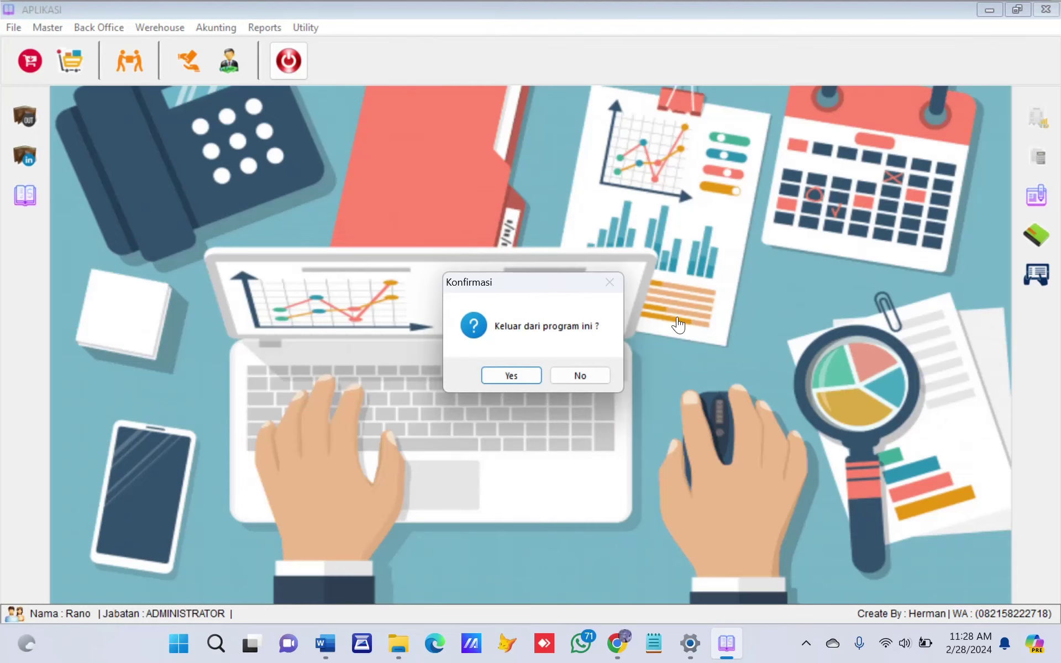
left_click(518, 377)
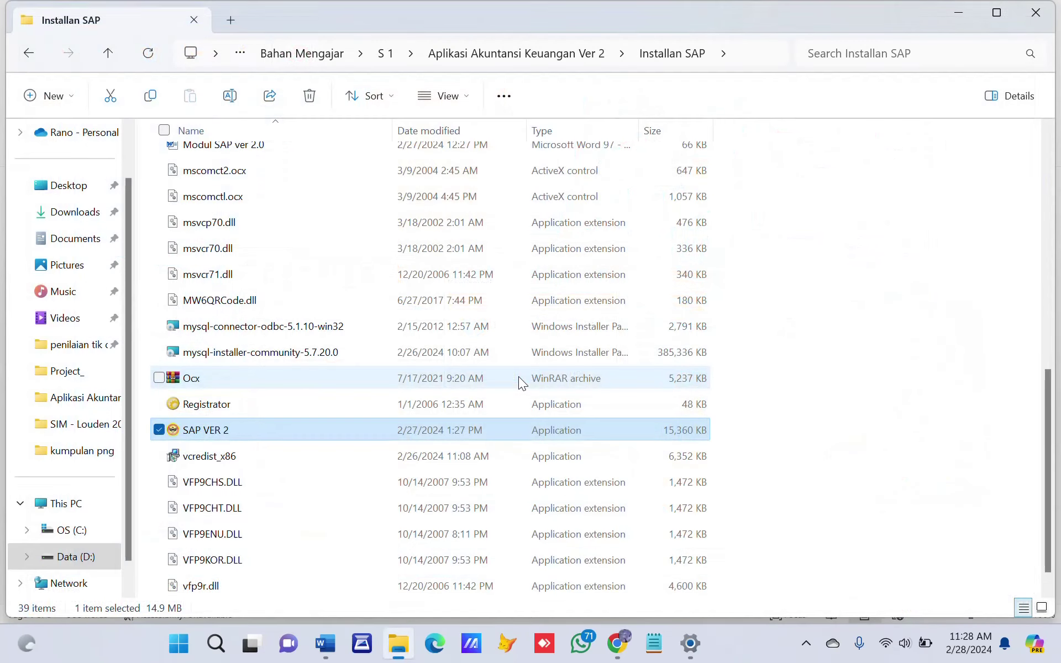
double_click(337, 430)
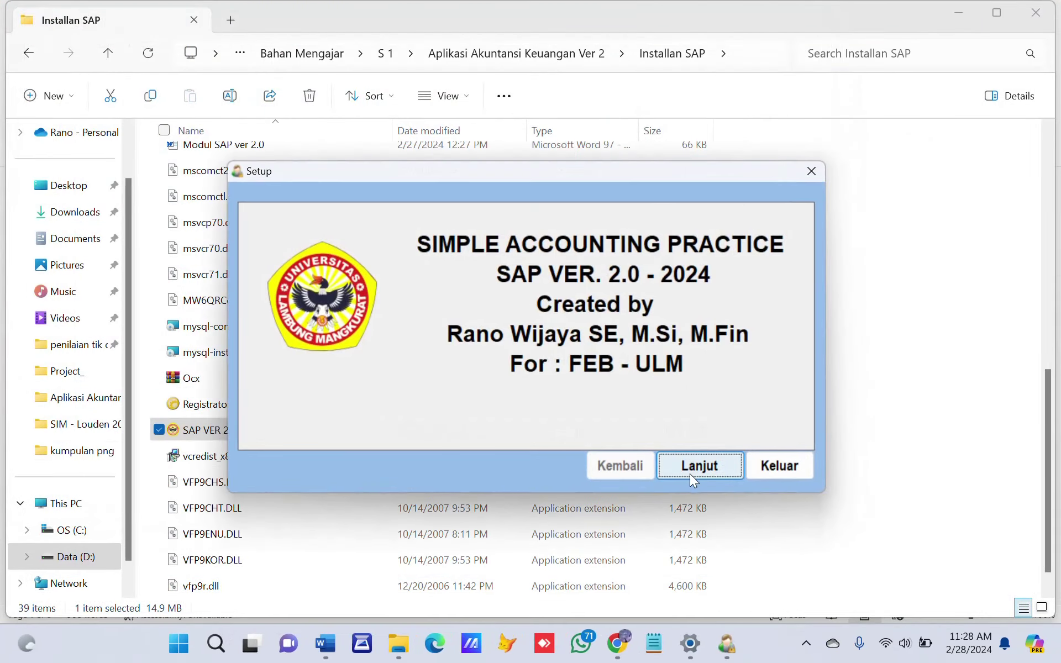
Choose the existing database latihan1 in the setup wizard and proceed to the login window.
left_click(691, 471)
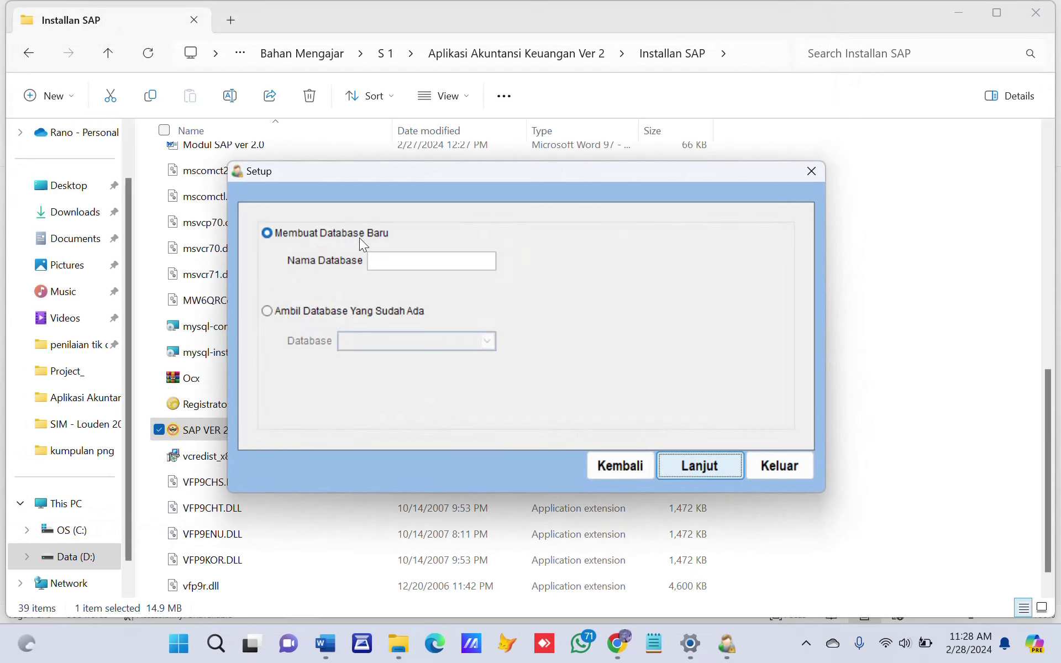
left_click(263, 311)
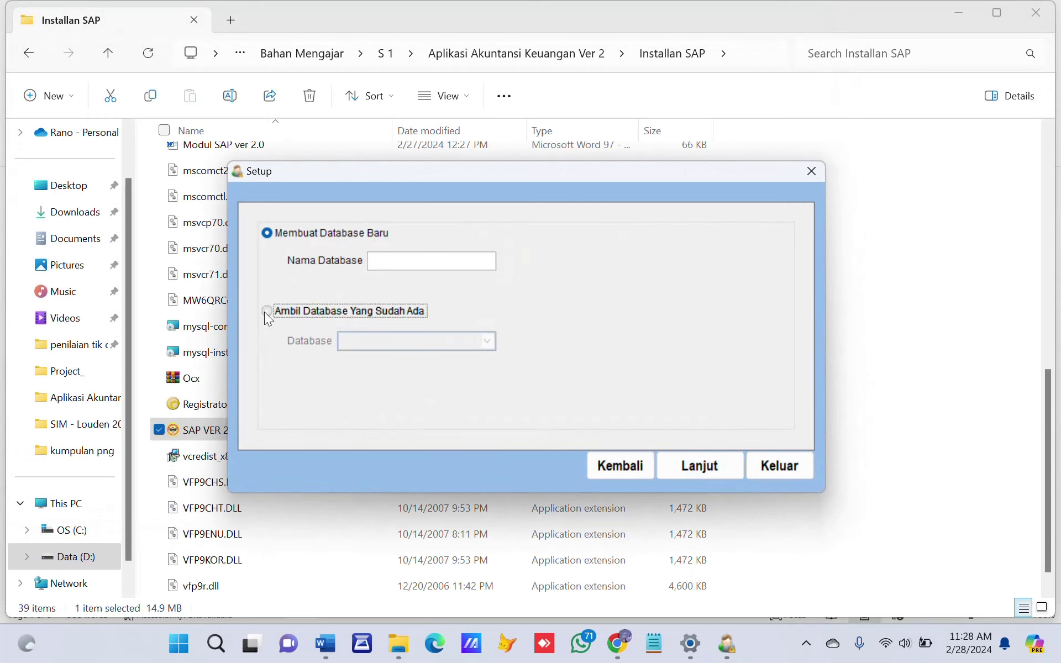
left_click(488, 342)
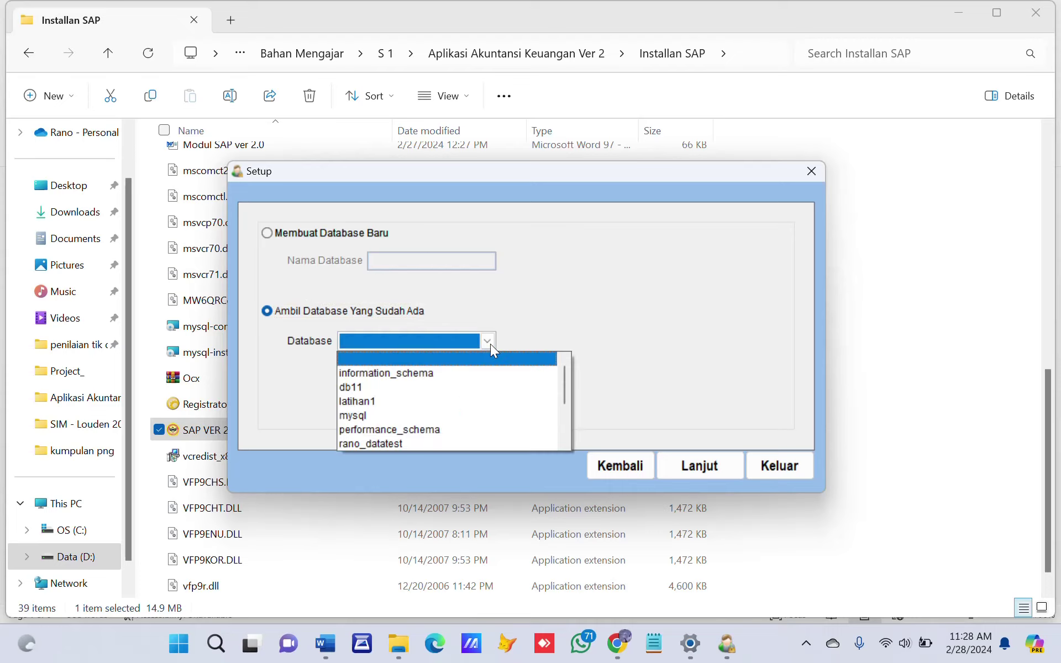
left_click(449, 401)
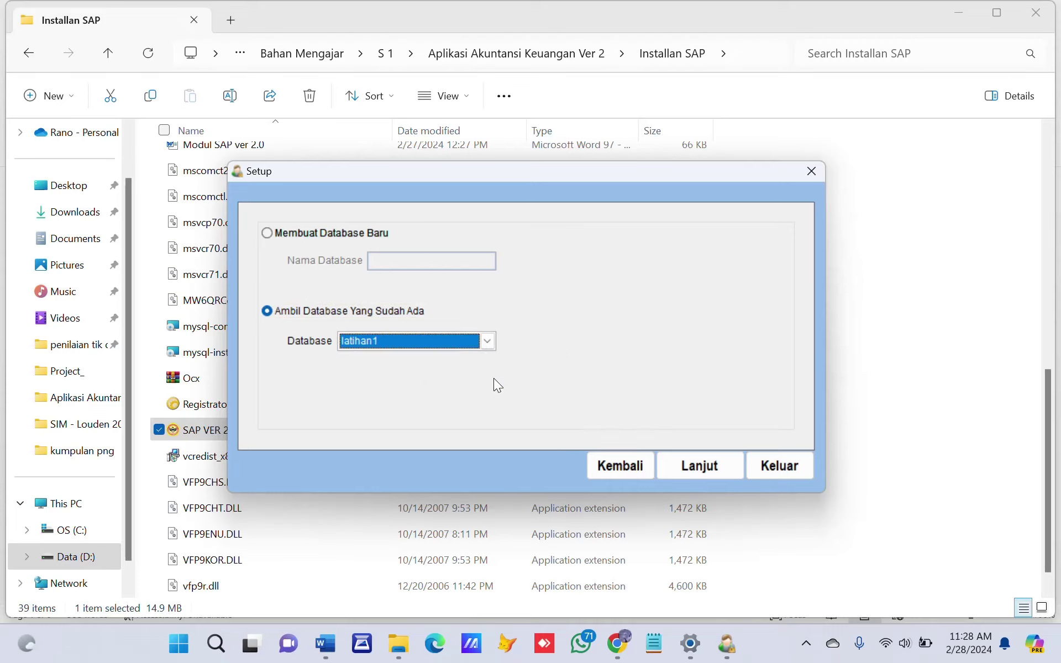
left_click(698, 464)
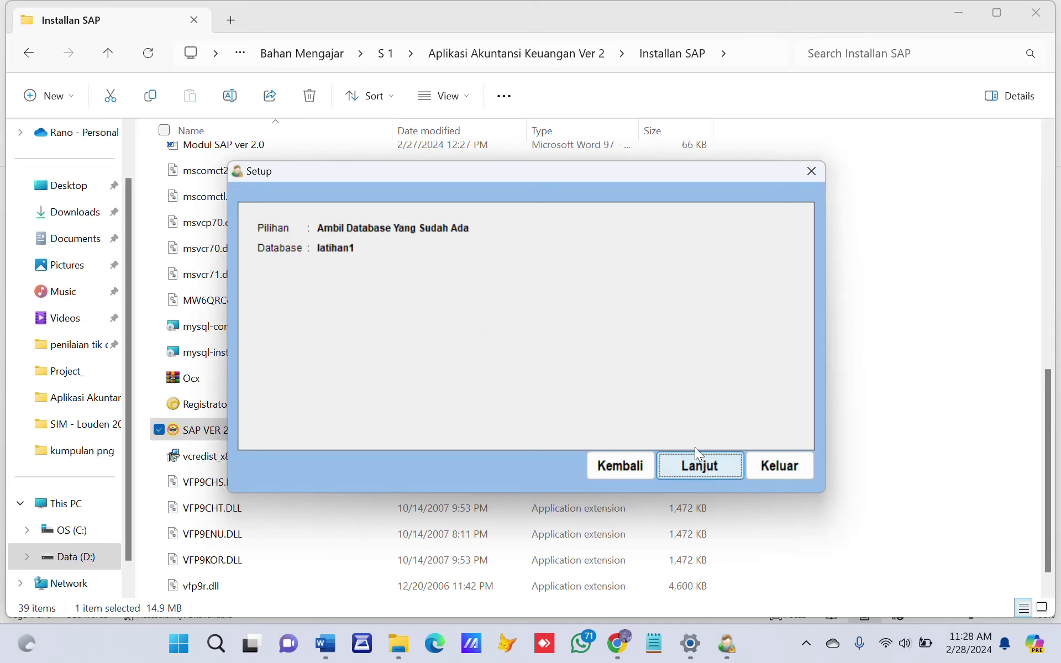
left_click(683, 460)
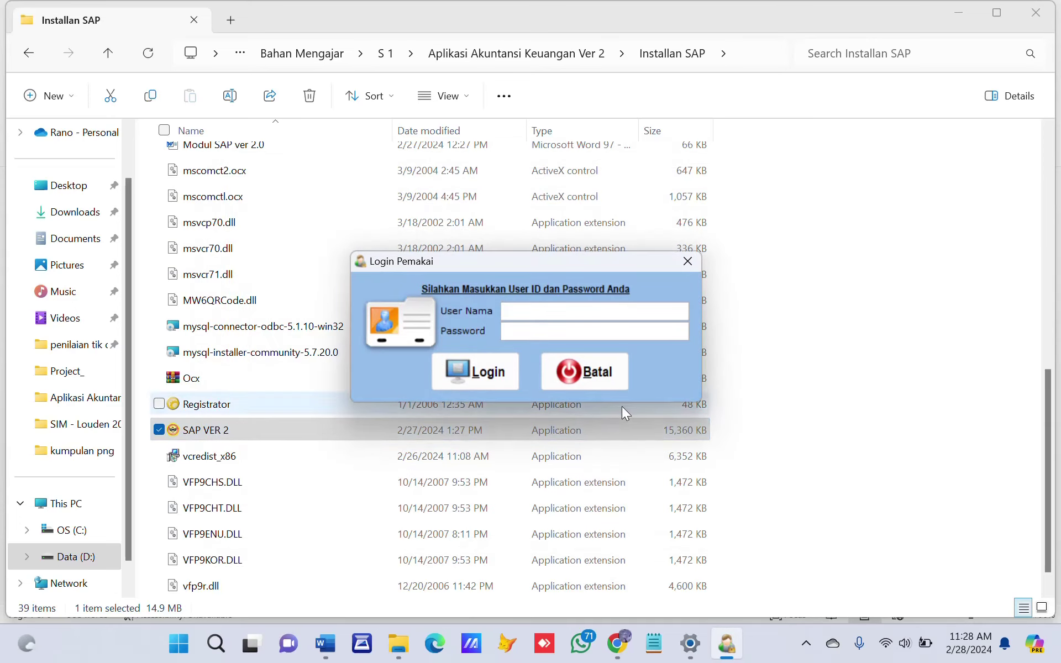
Log in to the latihan1 database with user name 1 and the account password.
type("1")
left_click(521, 331)
type("1")
left_click(485, 380)
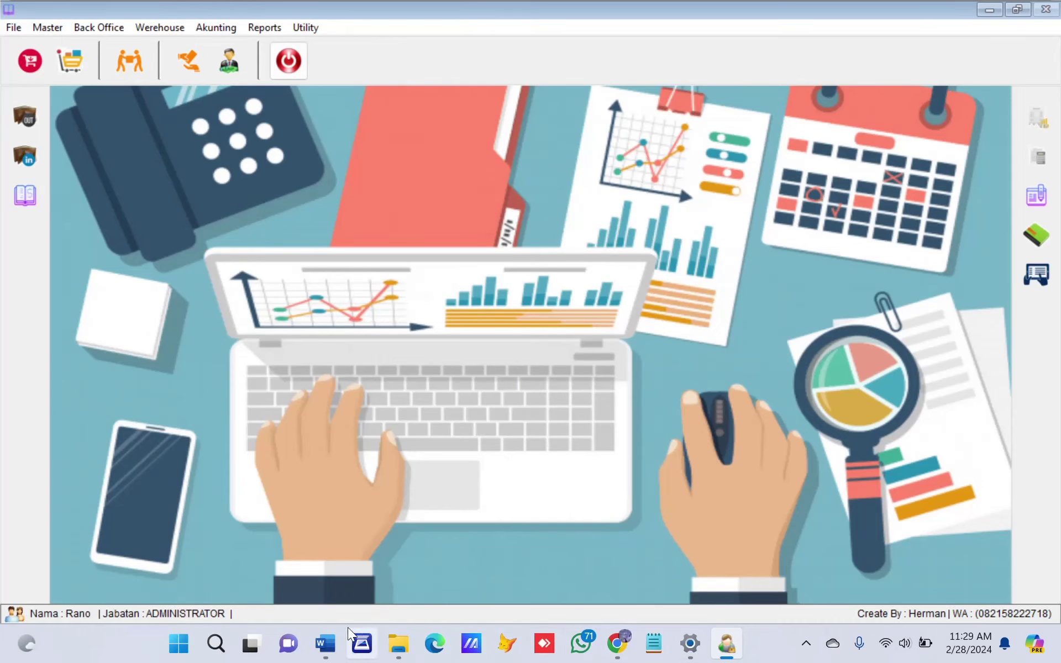
Consult the module document in Word, return to the accounting application and open its account list, Daftar Rekening.
left_click(325, 643)
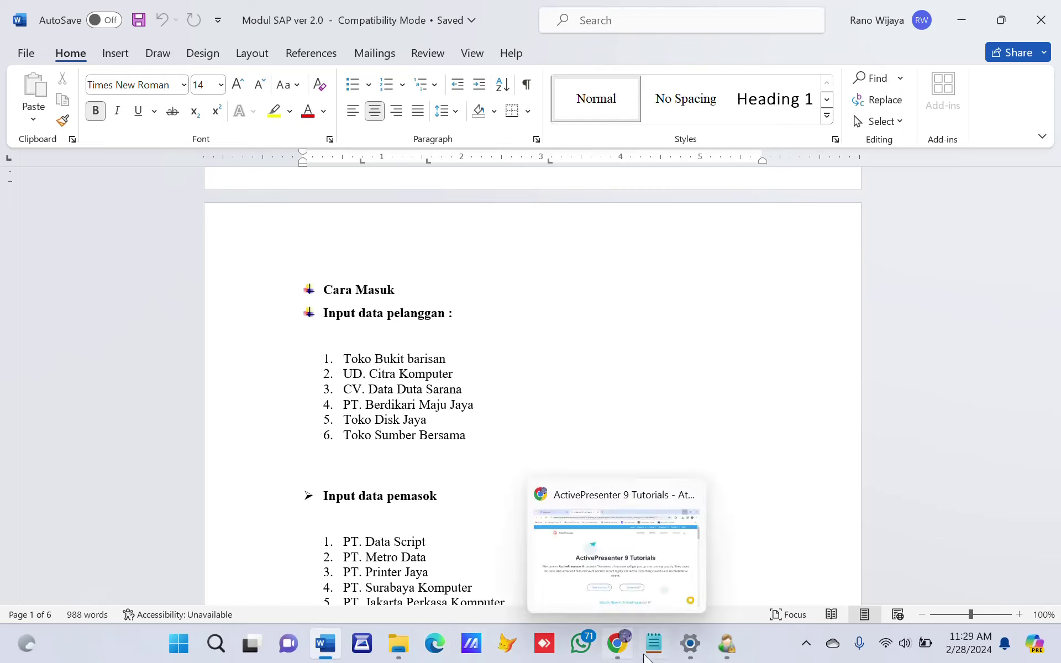
left_click(720, 657)
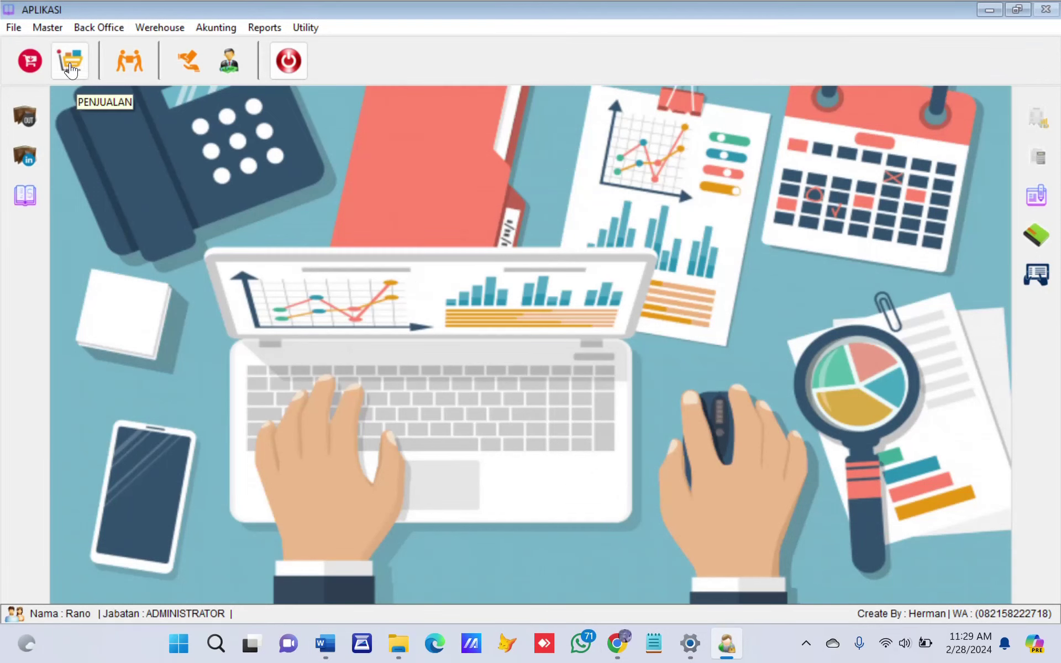
left_click(54, 31)
left_click(58, 45)
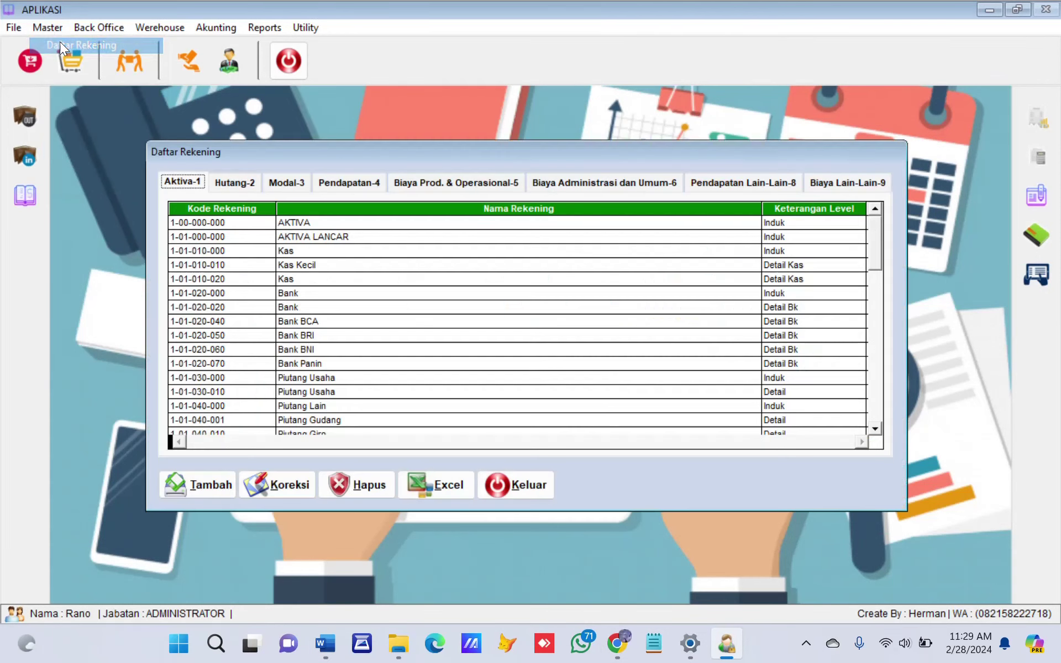
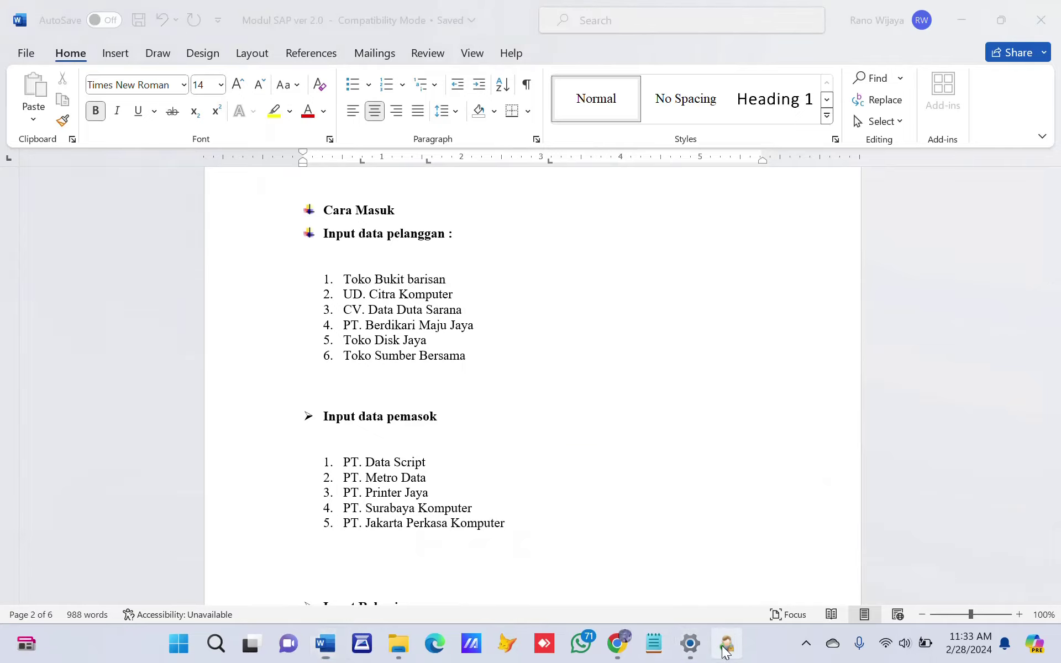
Switch to the accounting application and enter customer Toko Bukit Barisan with address "jl...." in the Master Customer form.
left_click(725, 644)
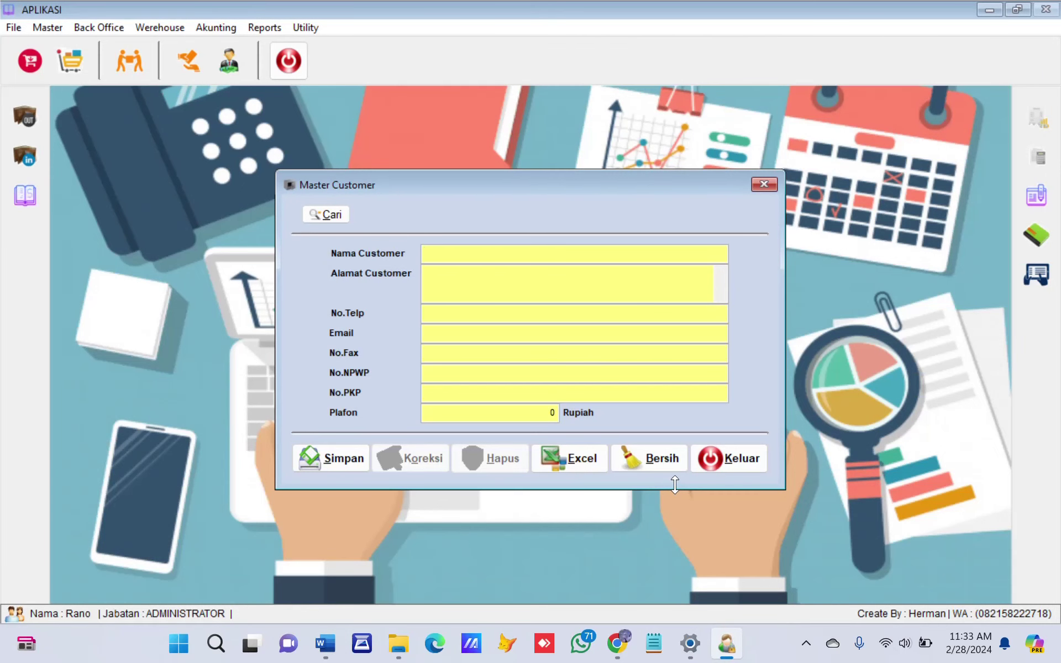
type("Toko Bukit Barisan")
left_click(509, 287)
type("jl....")
left_click(468, 408)
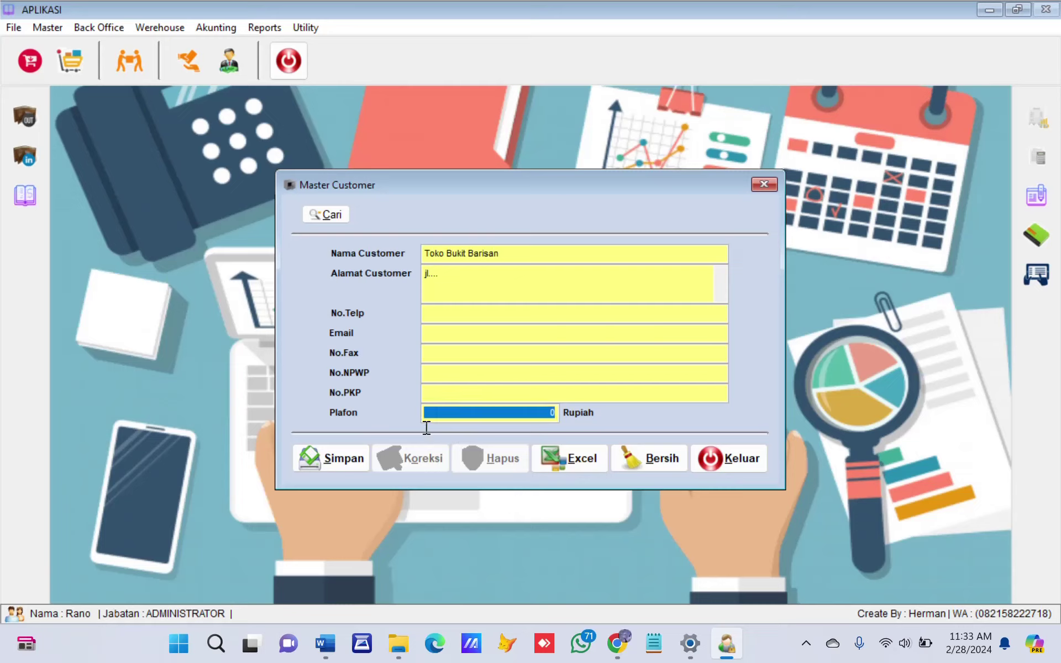
Set the credit limit (Plafon) of customer Toko Bukit Barisan to 100,000,000 rupiah.
left_click(344, 469)
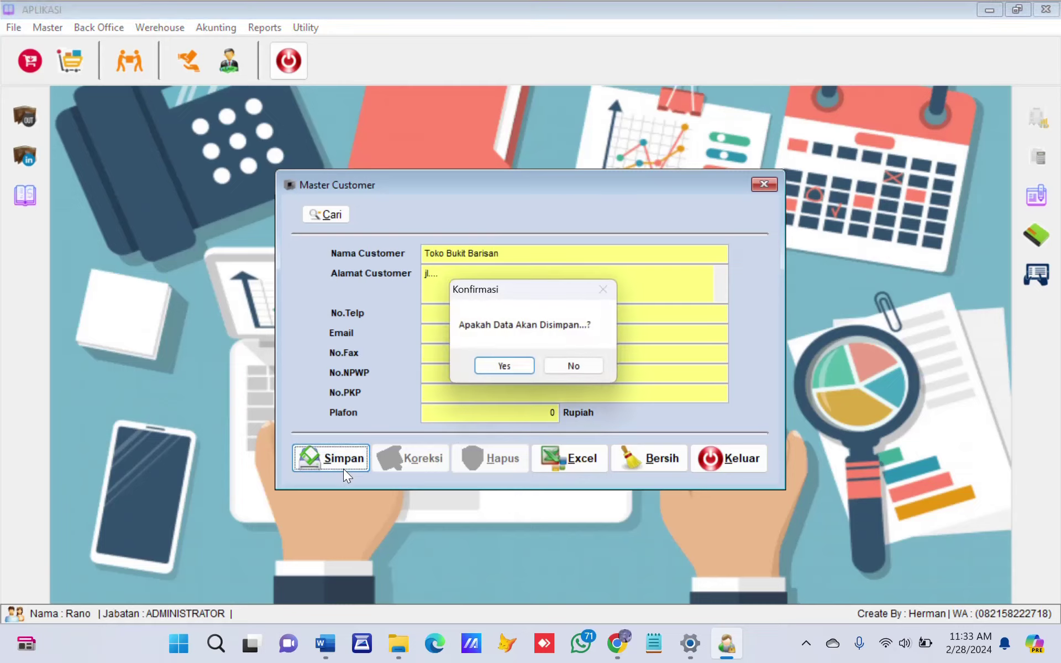
left_click(575, 366)
left_click(458, 413)
double_click(458, 414)
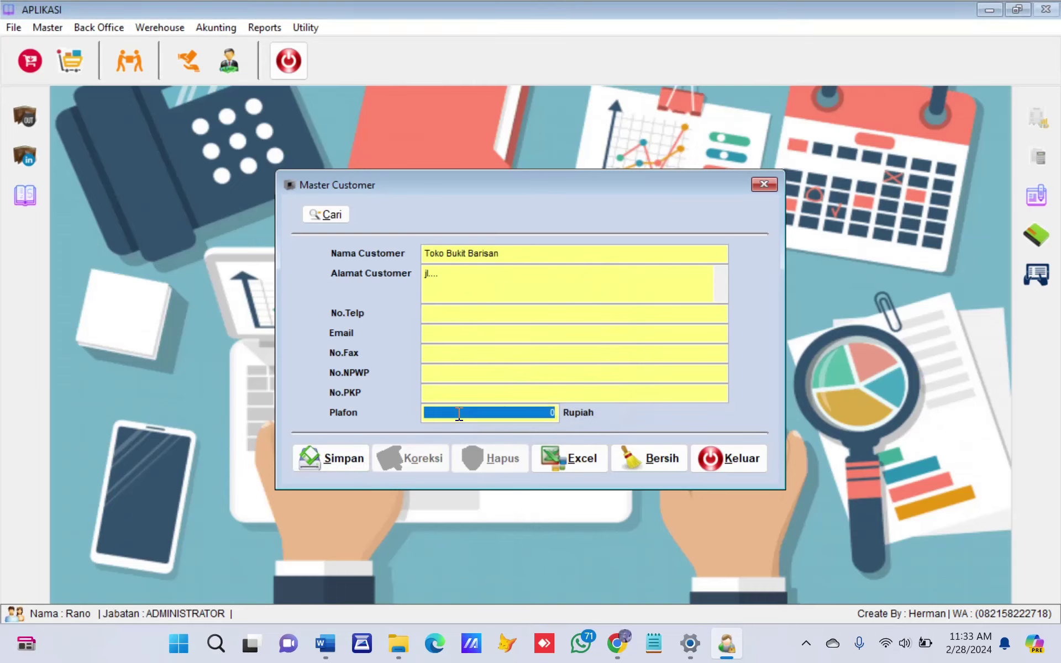
type("100,090,00")
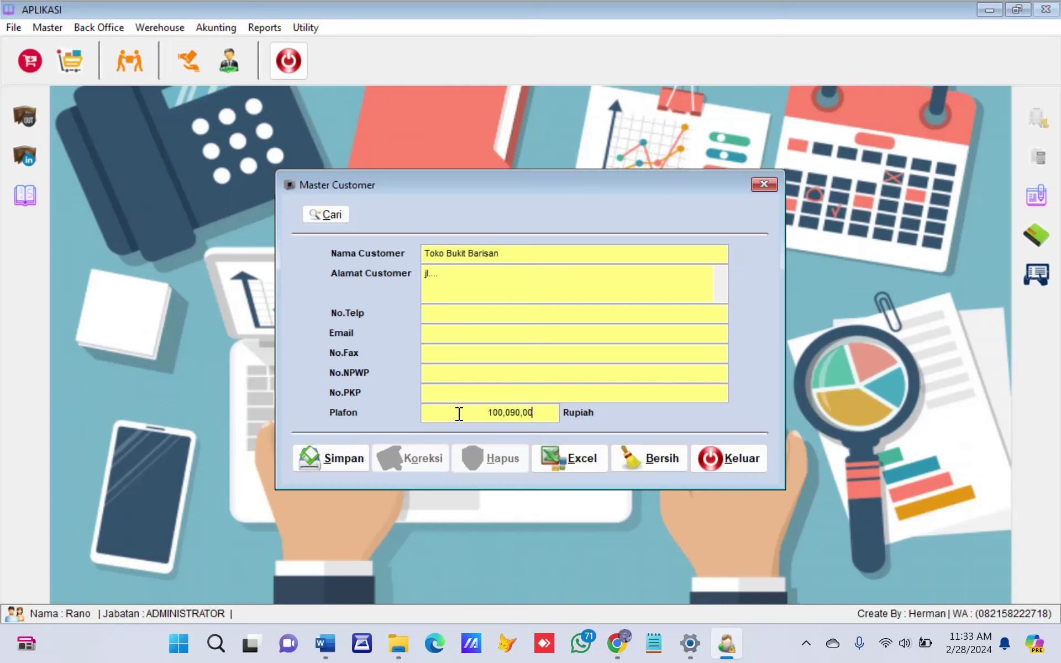
key("BackSpace")
key("BackSpace")
key("BackSpace")
key("BackSpace")
key("BackSpace")
type("00,000")
key("Tab")
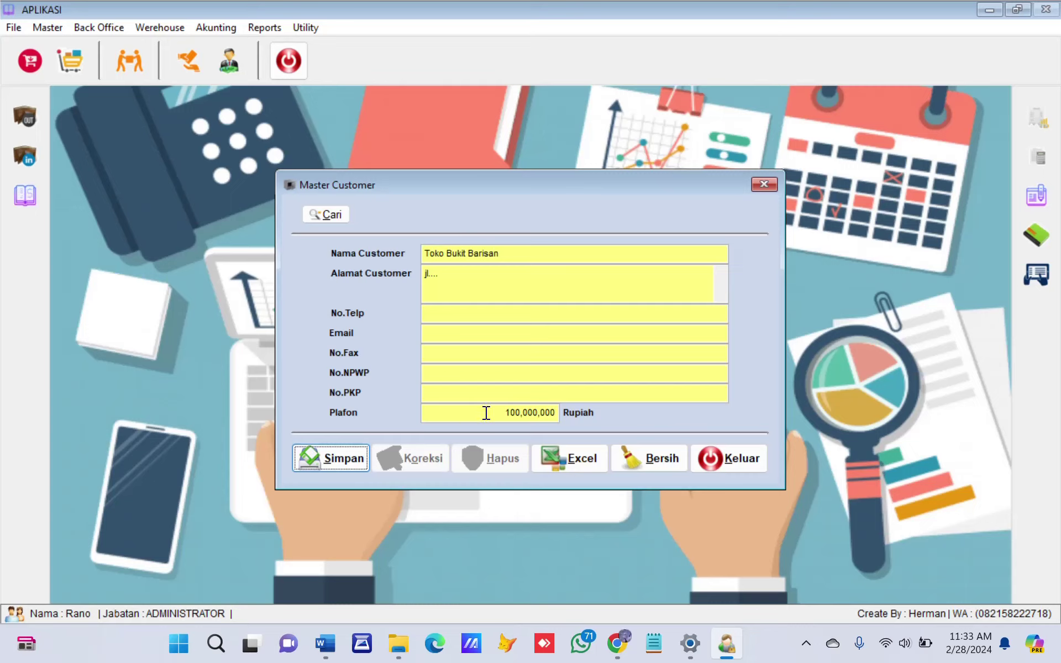
Set the customer's Plafon to 1,000,000,000 rupiah and save the Toko Bukit Barisan record.
key("shift+Tab")
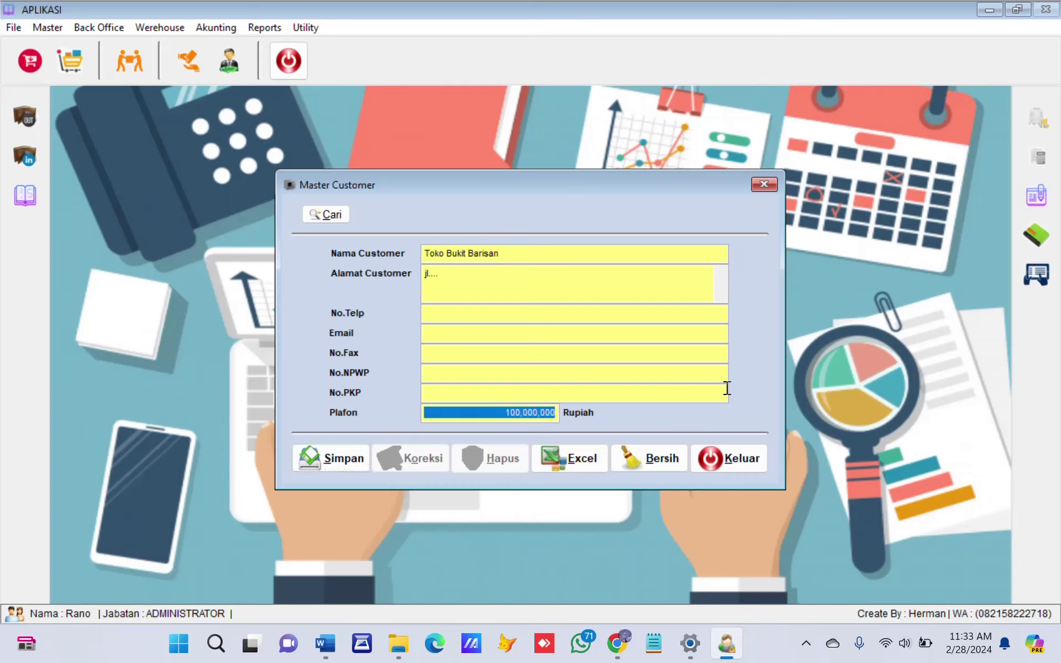
type("1,000,00")
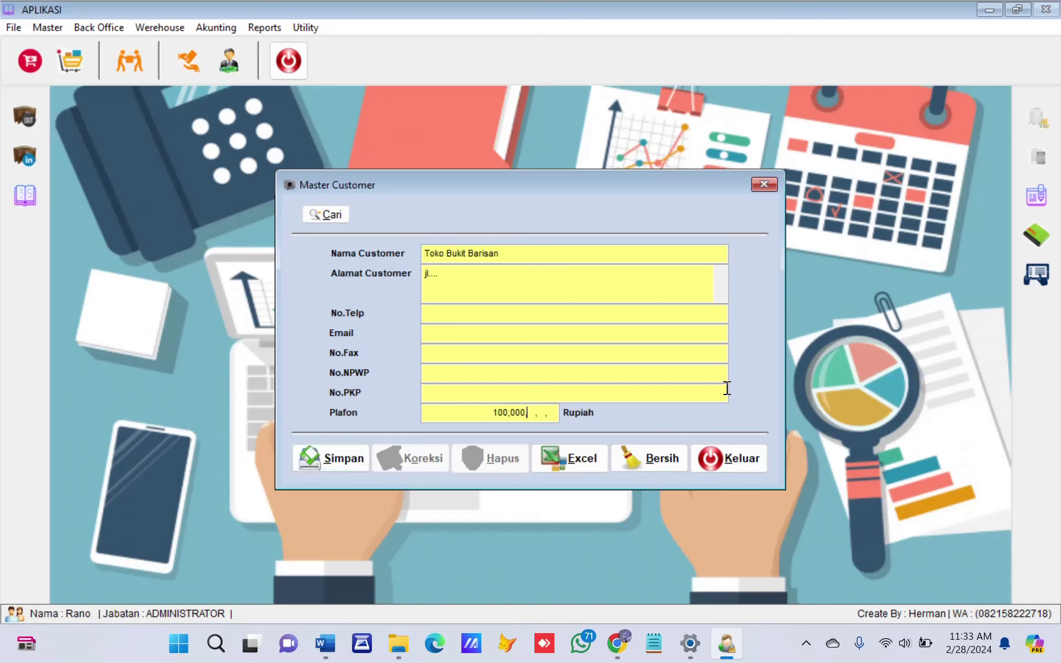
type("0,000")
key("Tab")
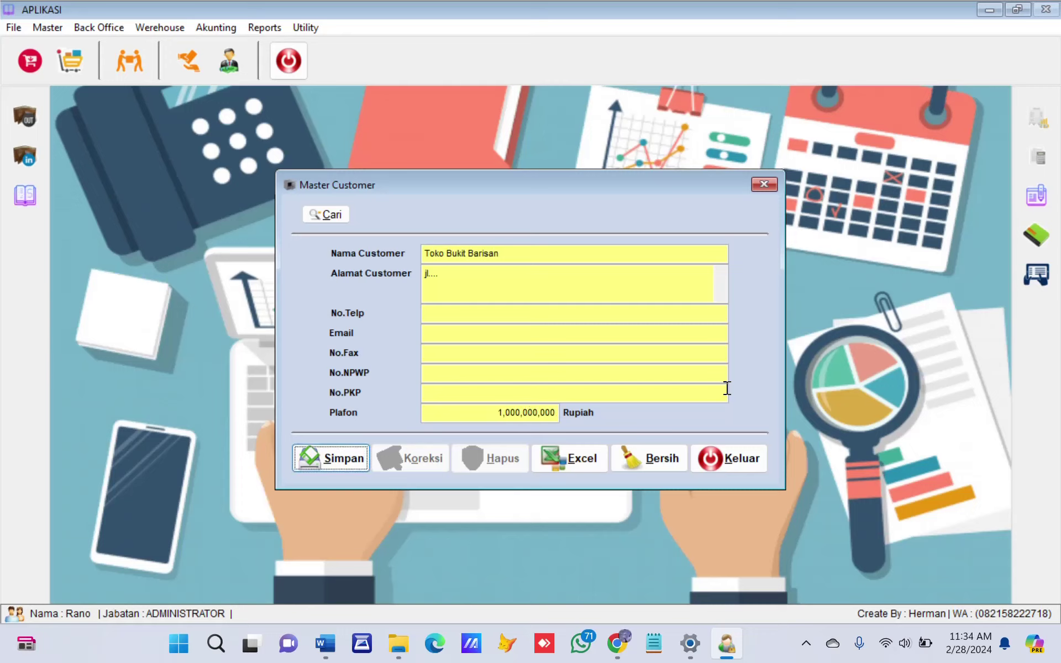
left_click(320, 469)
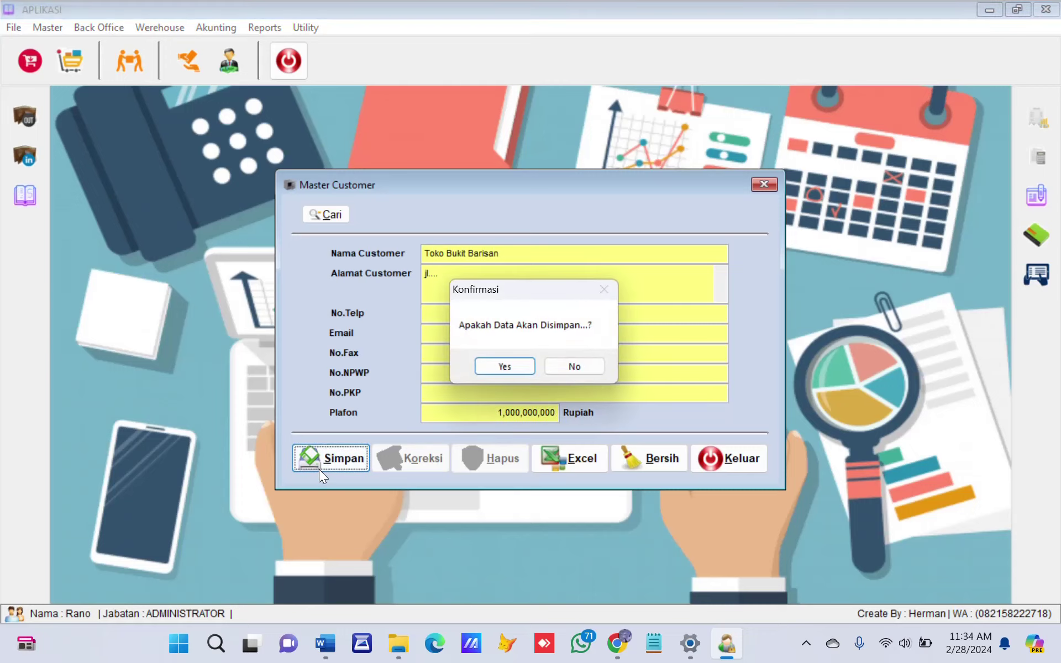
left_click(507, 367)
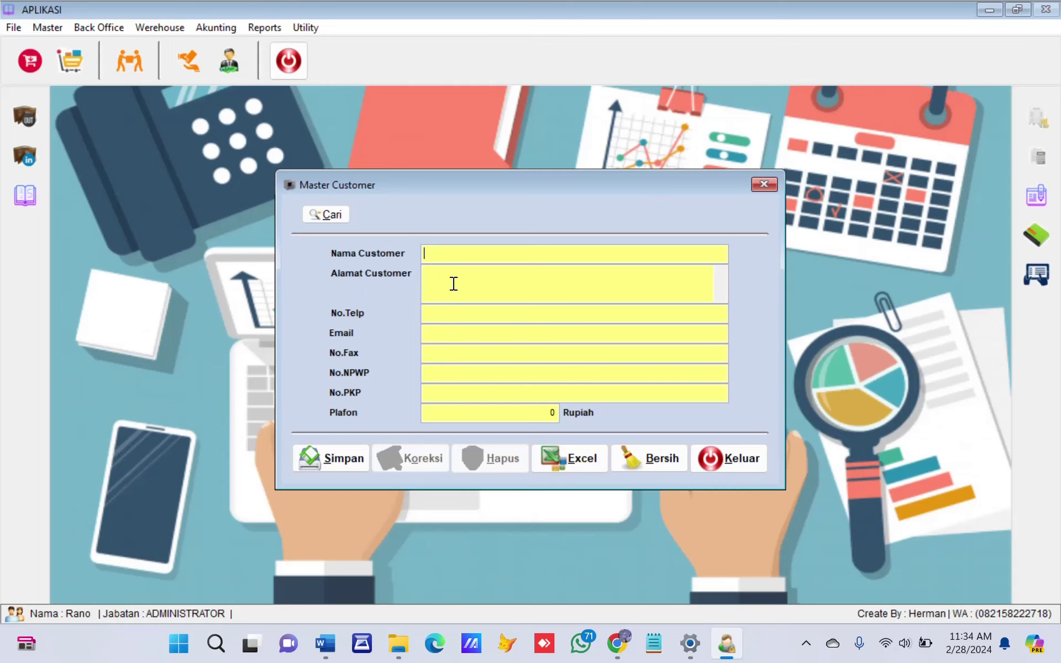
Reopen customer Toko Bukit Barisan, correct its address to "jl. 123...." and check the saved entry in the customer list.
left_click(337, 213)
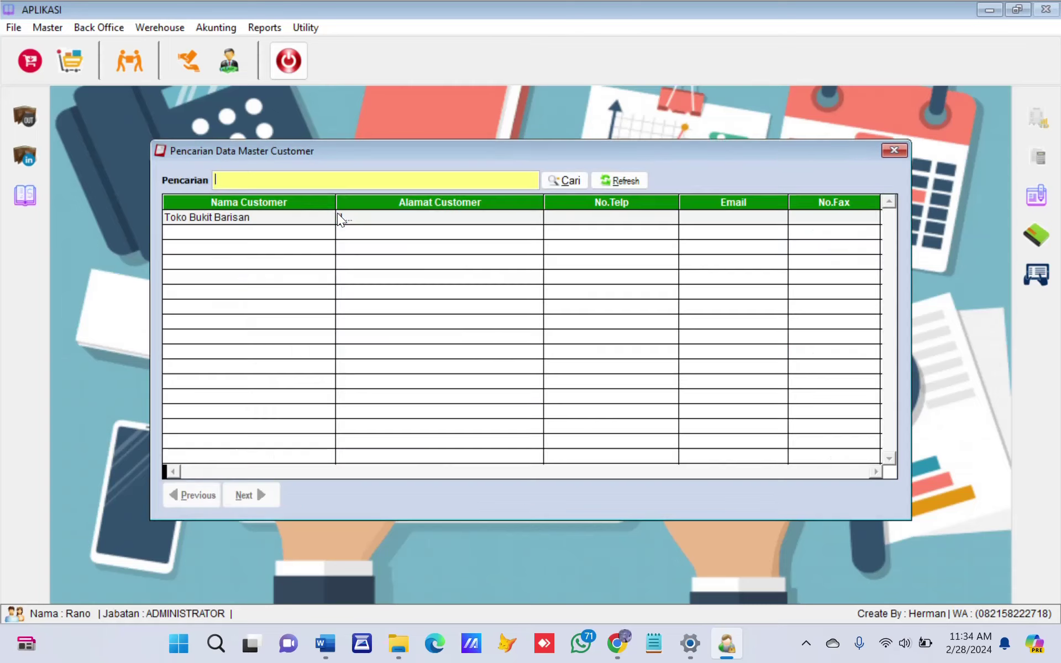
double_click(281, 217)
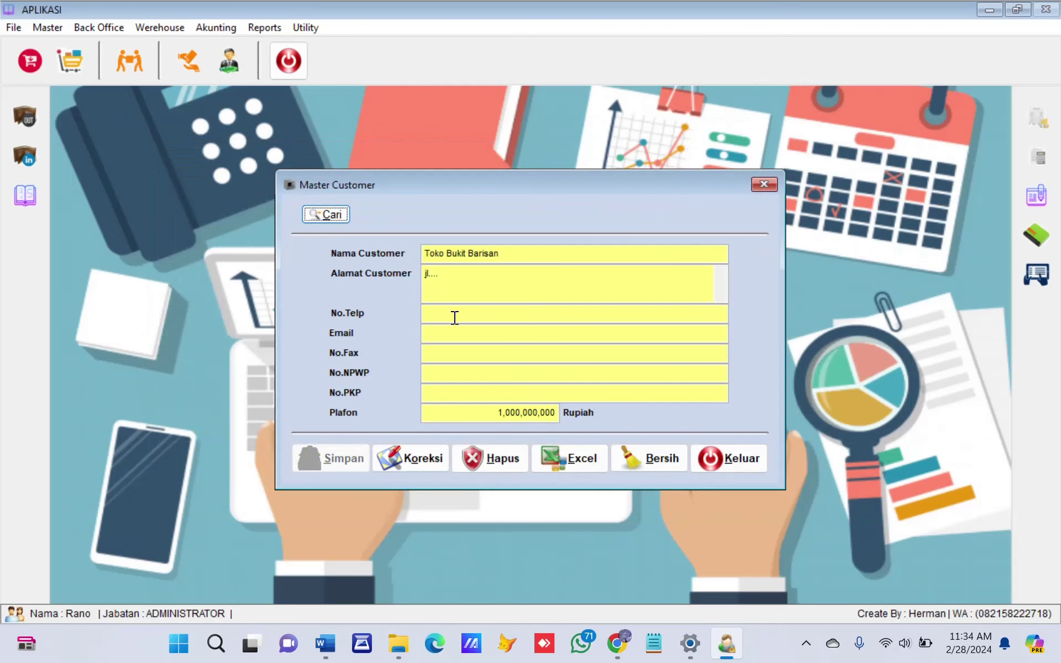
left_click(435, 272)
key("BackSpace")
key("BackSpace")
key("BackSpace")
type(". 123")
left_click(414, 467)
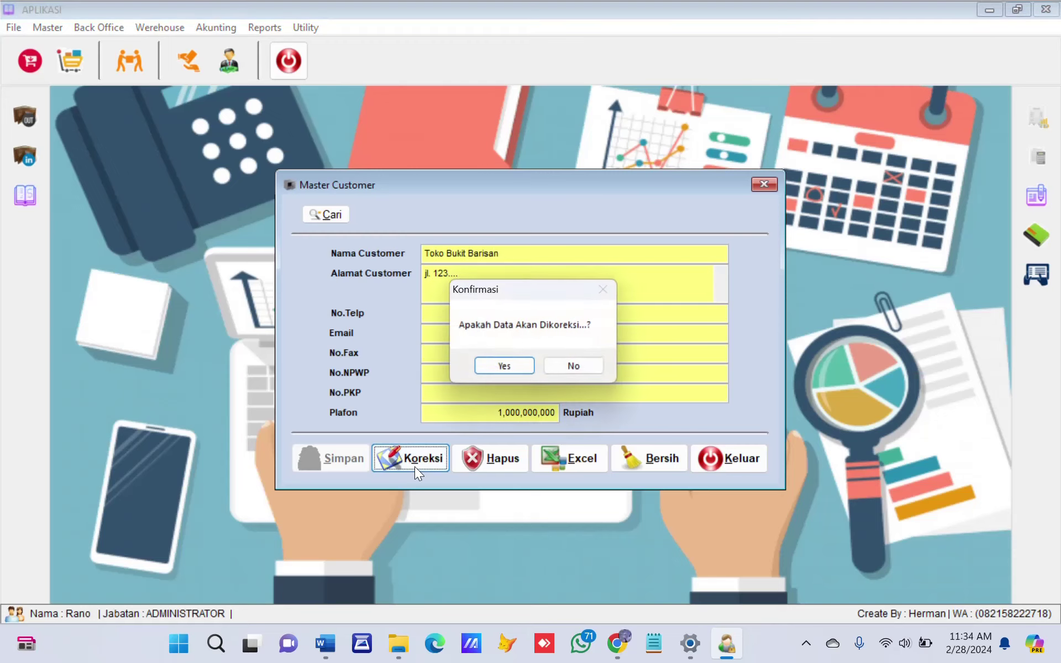
left_click(517, 363)
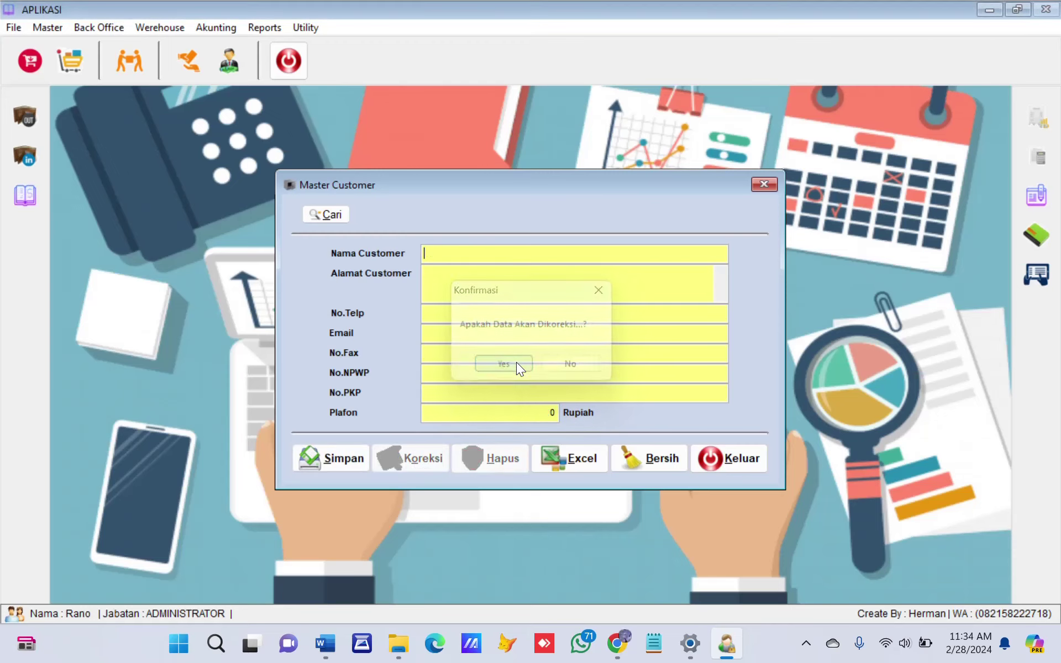
left_click(326, 215)
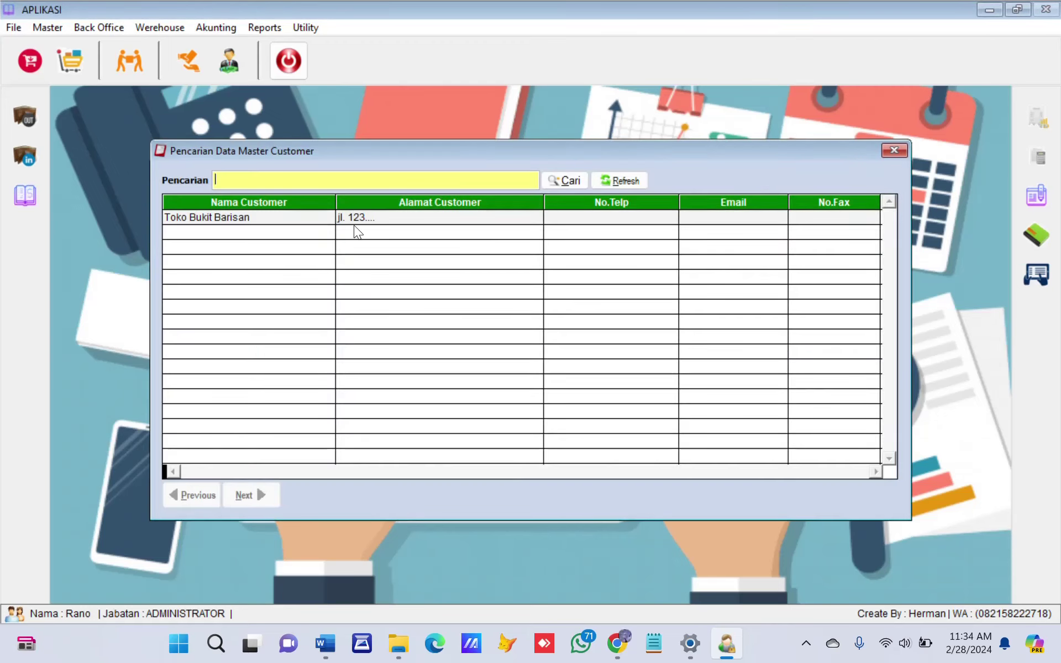
left_click(892, 150)
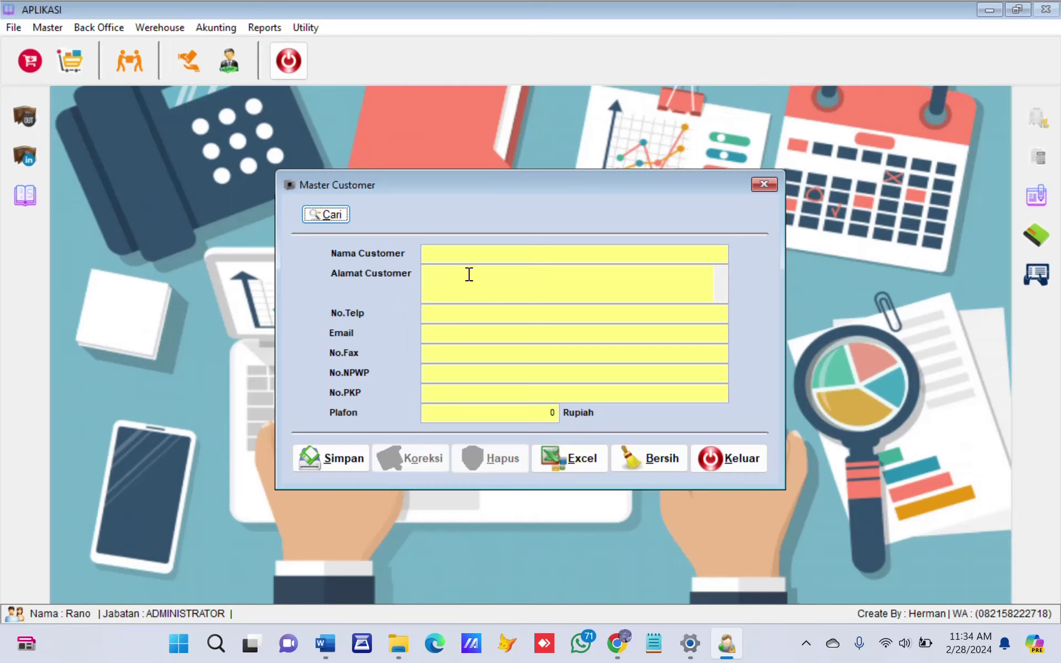
View the customer data as an Excel export, discard the workbook unsaved and leave the Master Customer form.
left_click(448, 253)
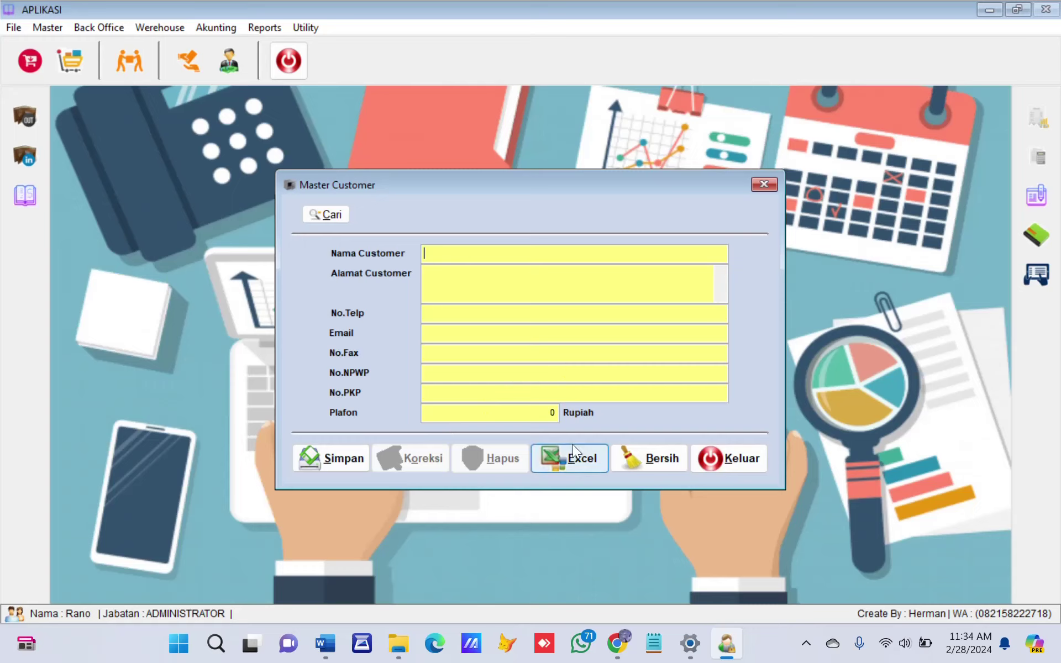
left_click(575, 459)
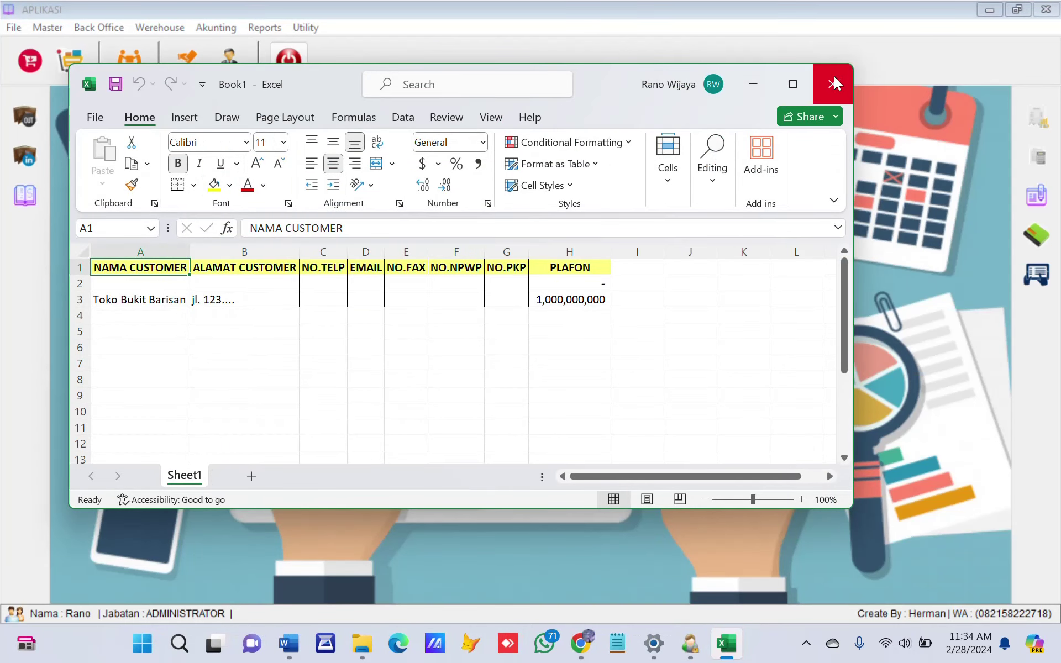
left_click(834, 83)
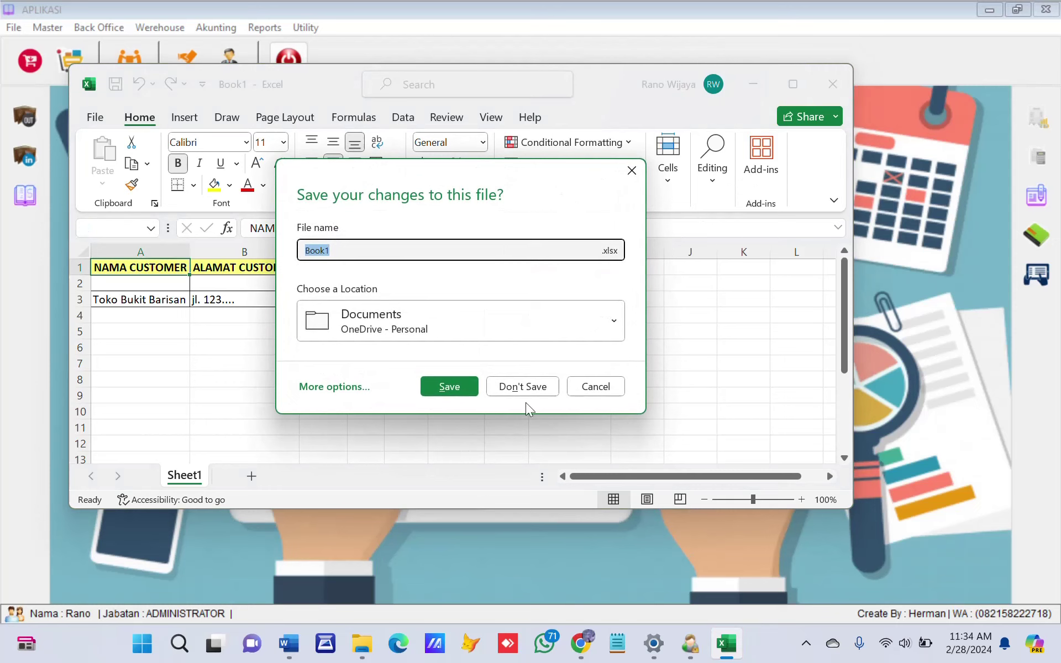
left_click(529, 385)
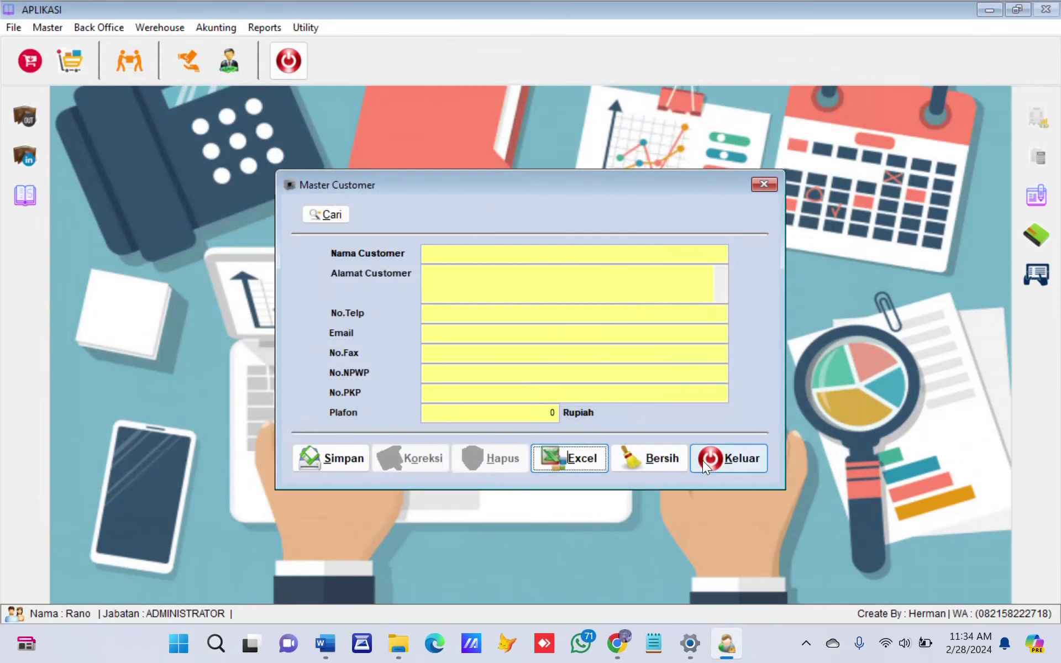
left_click(736, 454)
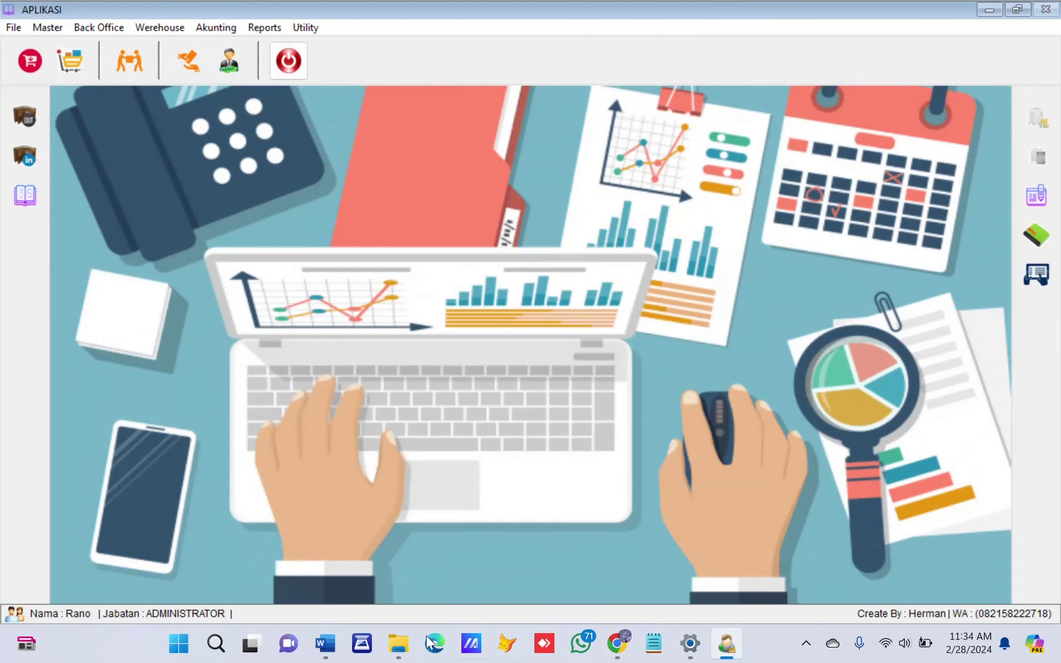
Consult the supplier names under Input data pemasok in the Word module document and return to the accounting application.
left_click(325, 643)
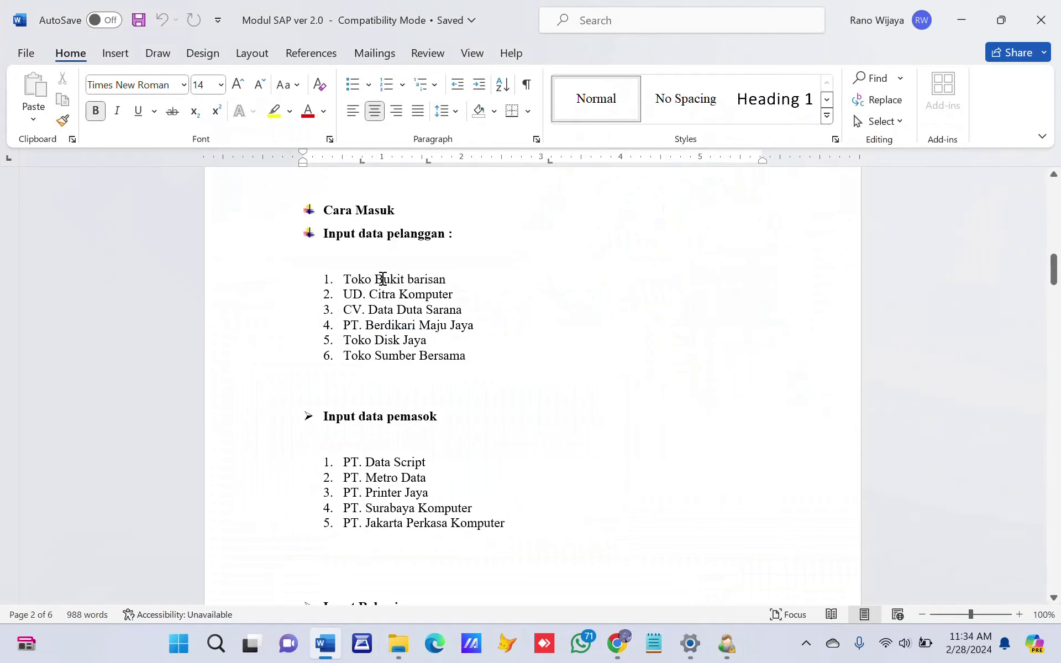
scroll(365, 409, "down", 2)
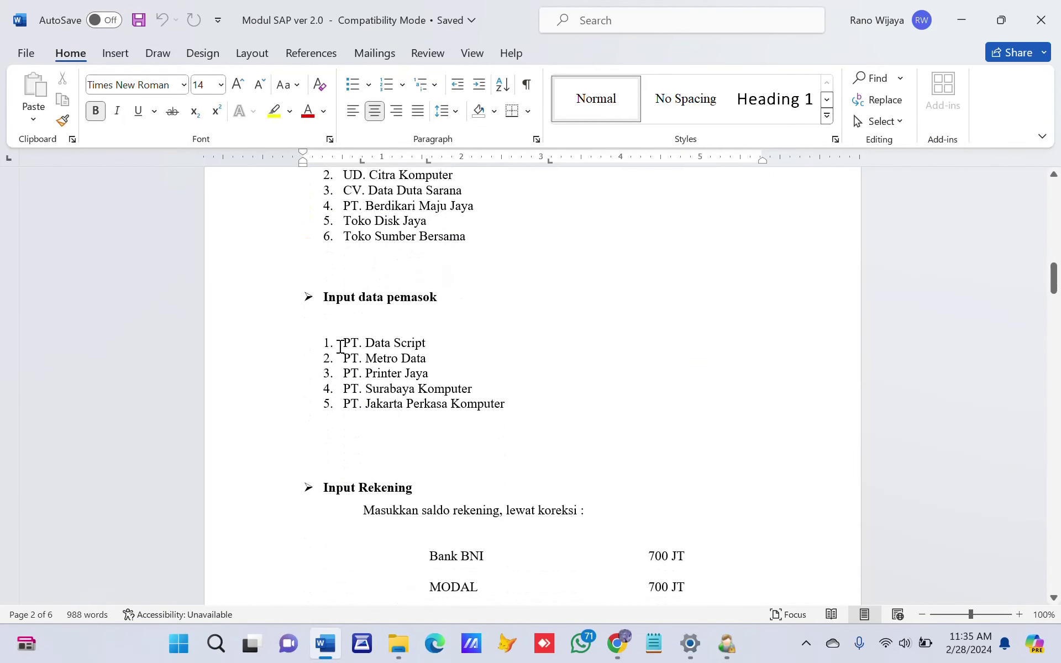
left_click(725, 644)
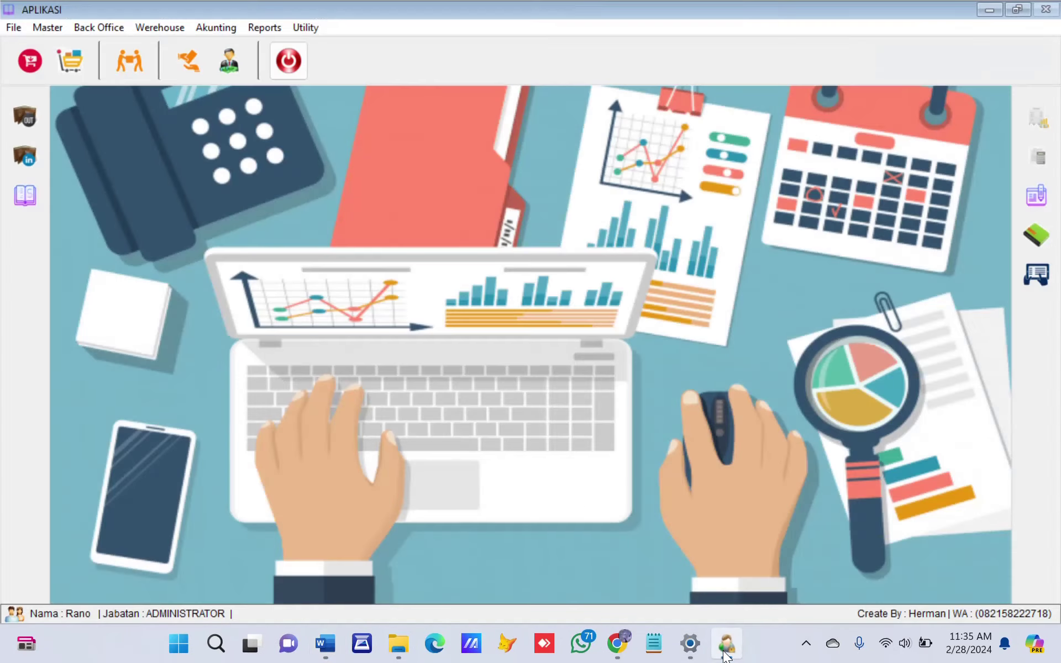
Add and save supplier "PT. Data Scrib" with address "jl. ABC" in the Master Supplier form.
left_click(55, 29)
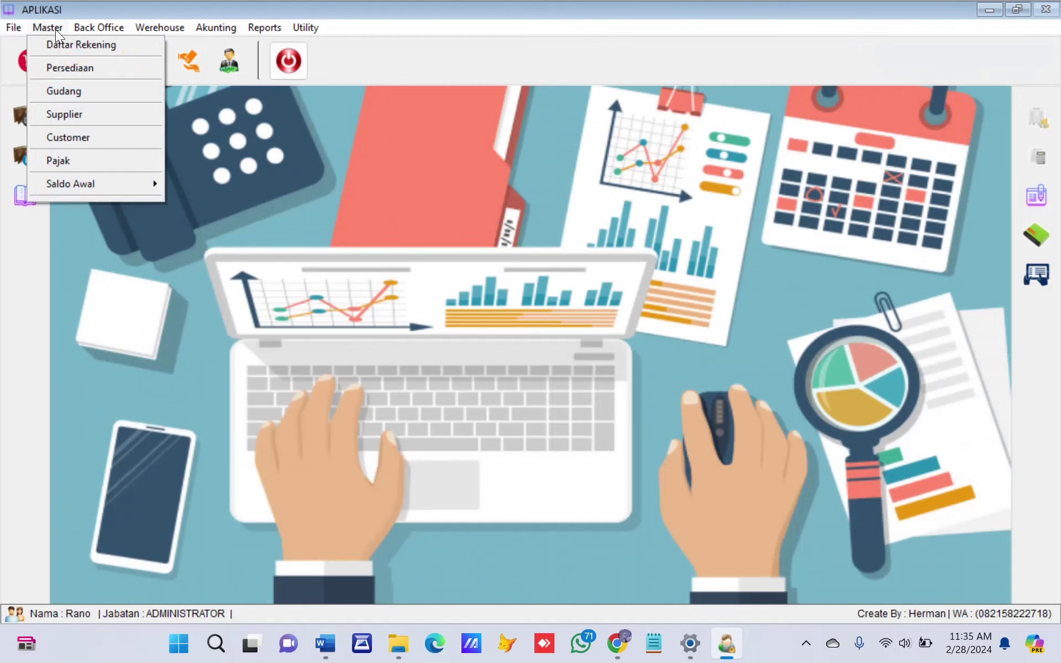
left_click(111, 114)
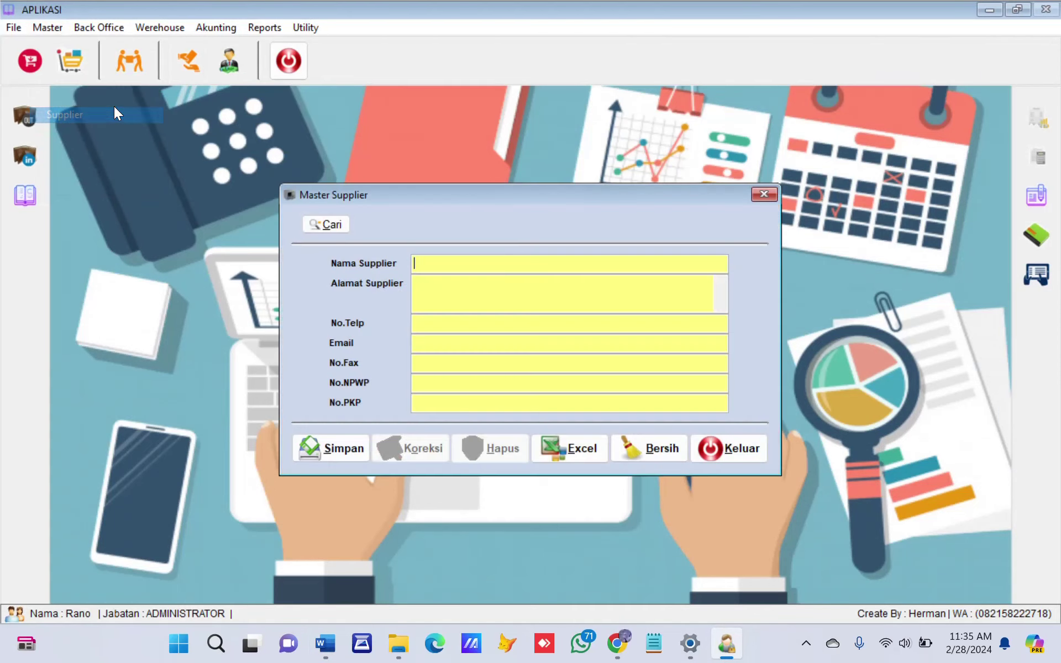
type("P")
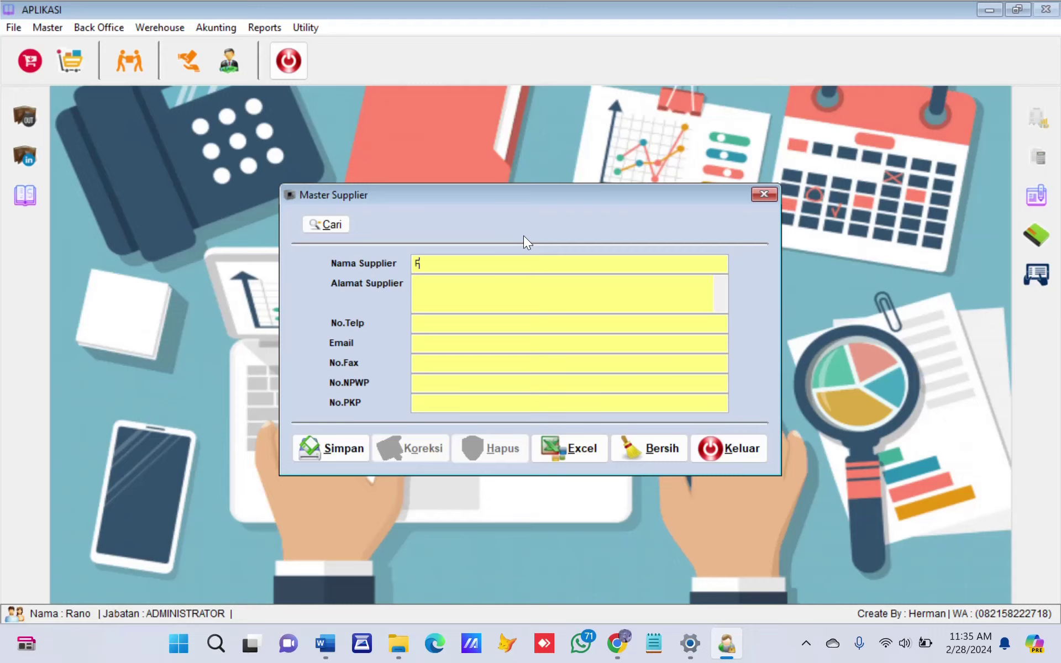
type("T. Data Scrib")
left_click(474, 289)
type("jl. 123")
key("BackSpace")
key("BackSpace")
key("BackSpace")
type("ABC")
left_click(329, 451)
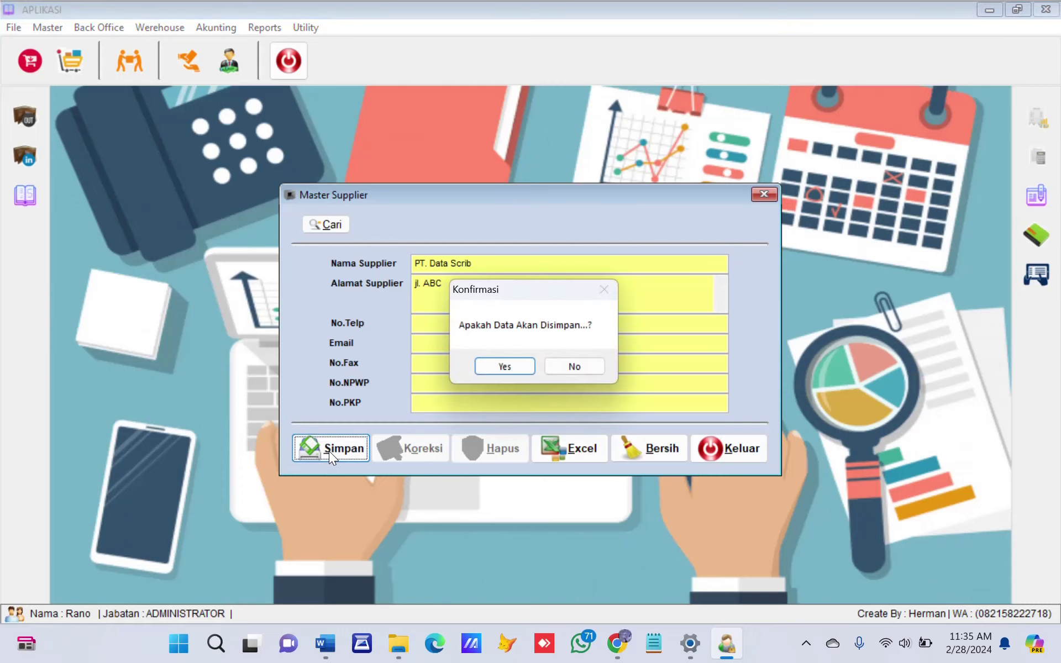
left_click(506, 364)
Reopen supplier PT. Data Scrib, correct its address to "jl. ABCDEF" and check the saved entry in the supplier list.
left_click(323, 224)
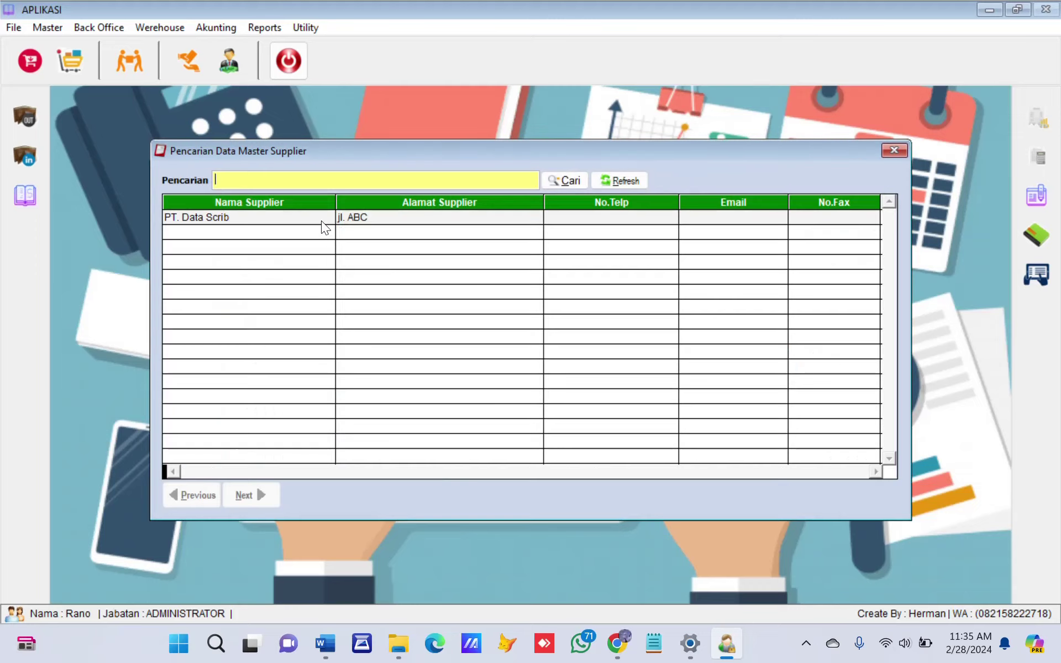
left_click(269, 218)
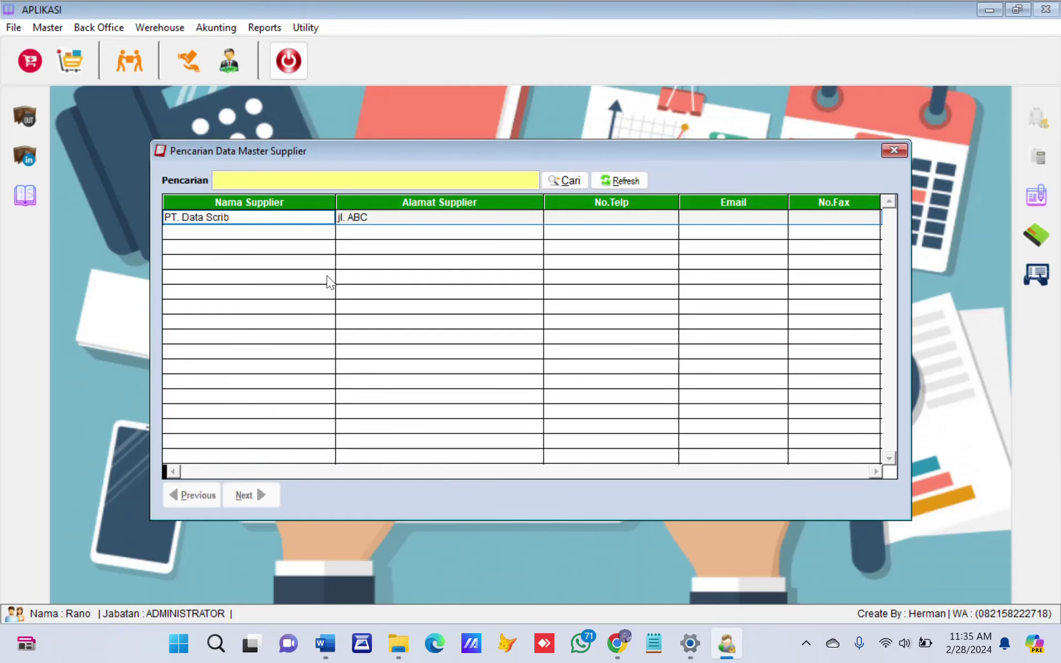
double_click(299, 218)
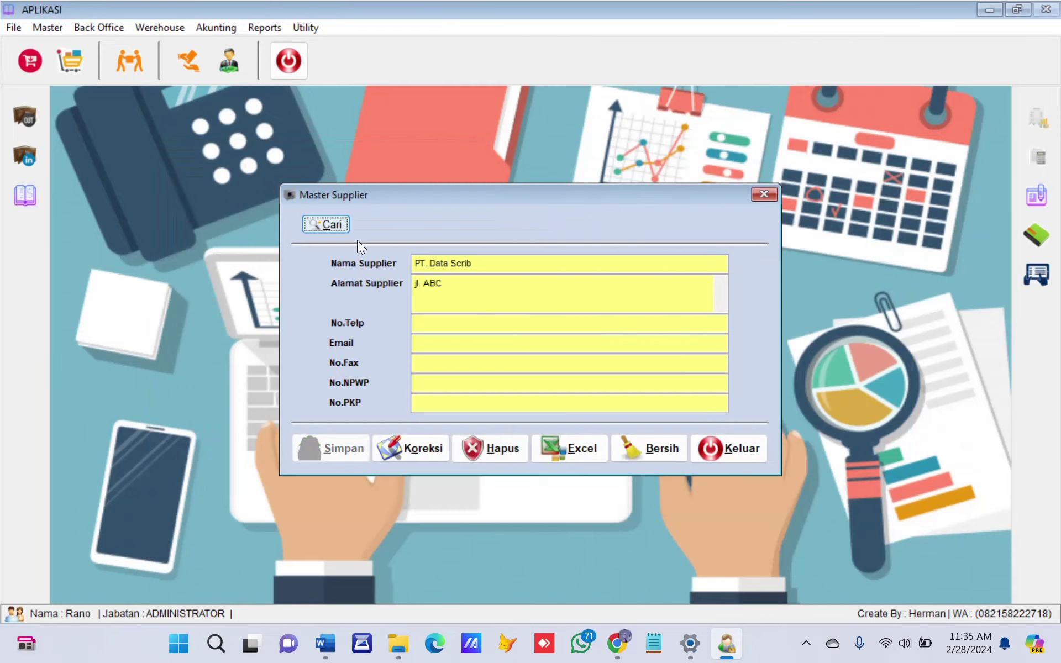
left_click(453, 284)
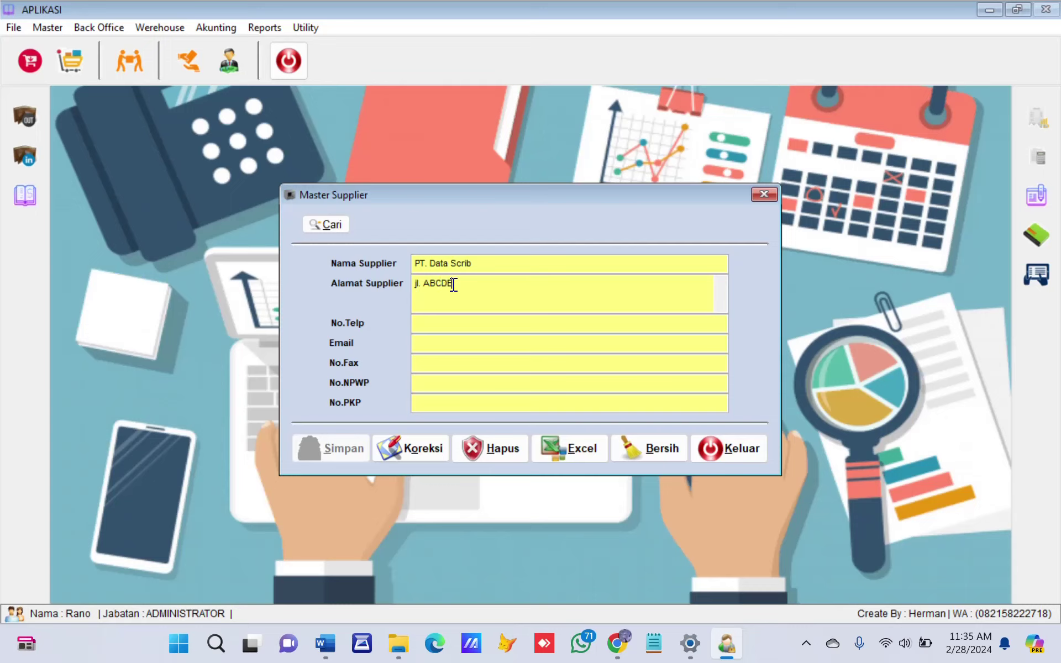
left_click(432, 450)
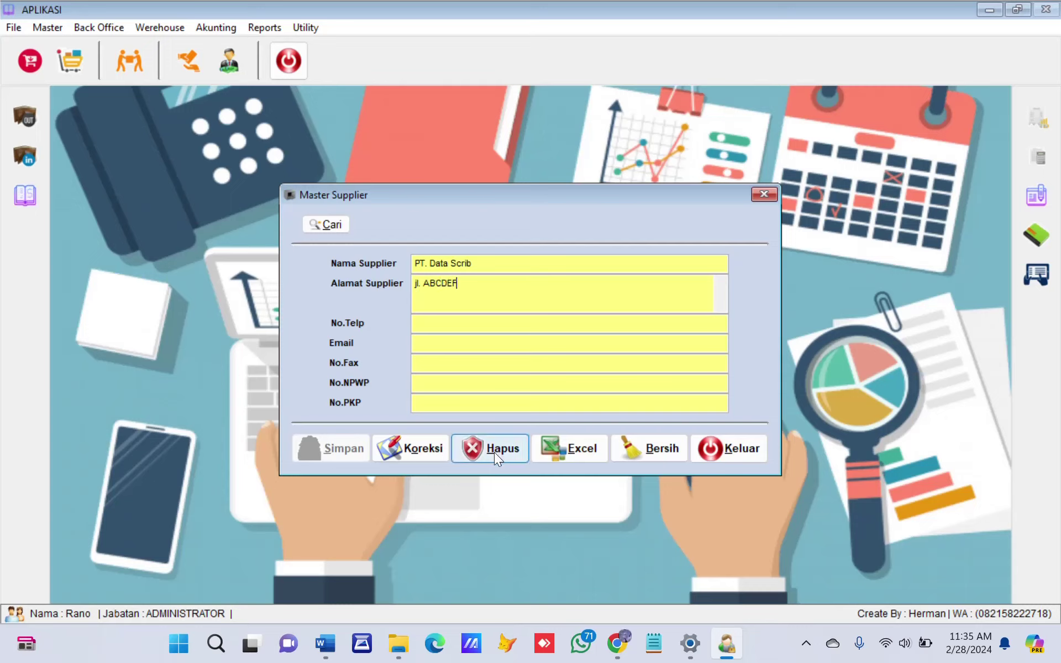
left_click(436, 449)
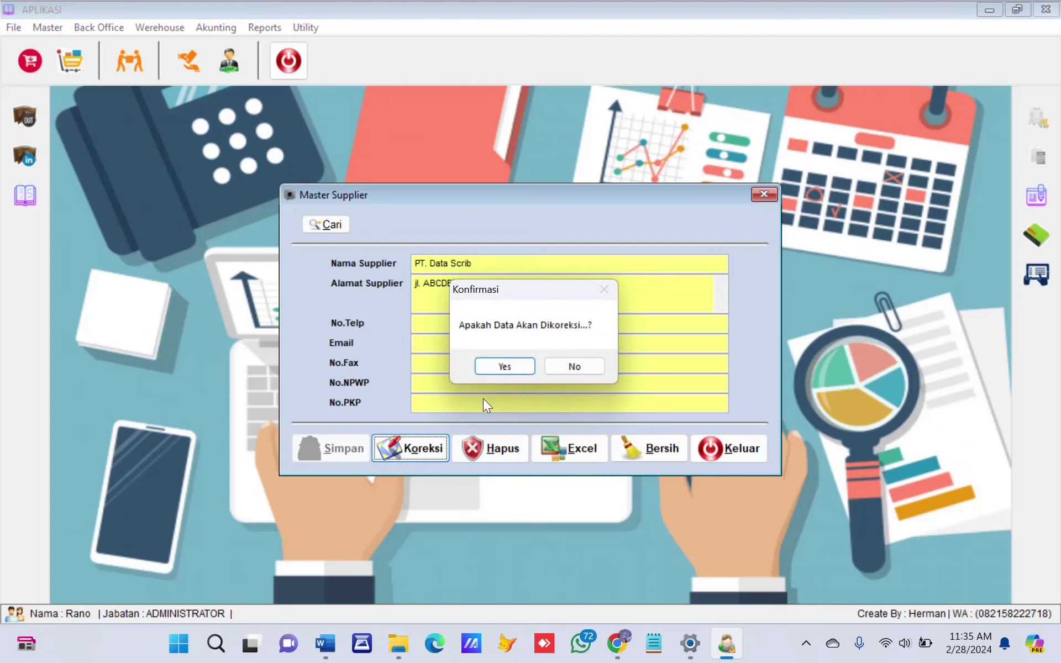
left_click(505, 367)
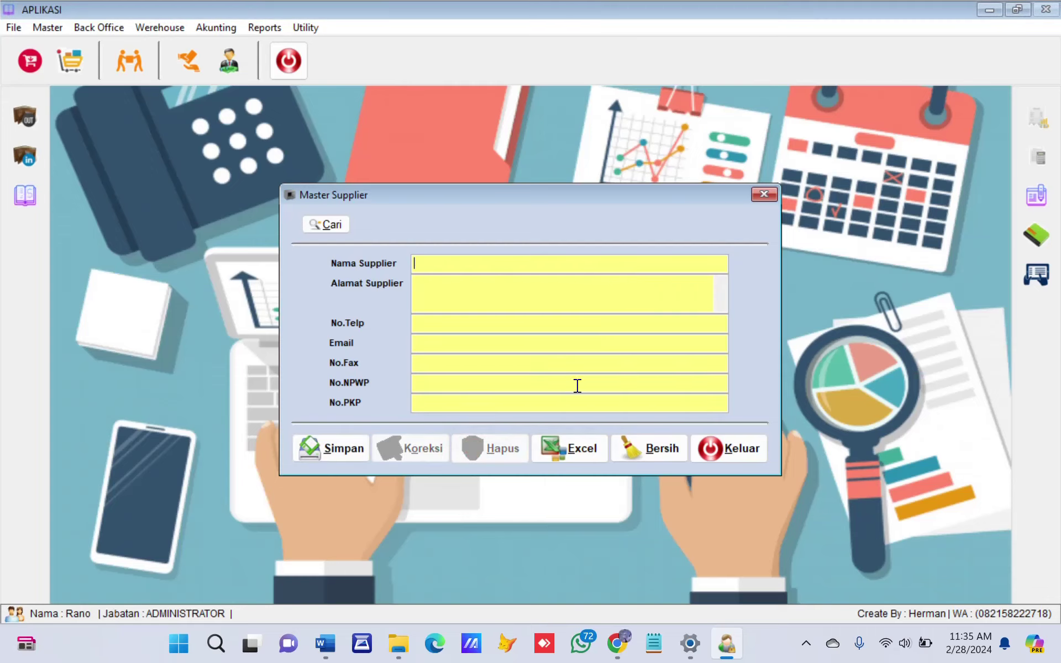
left_click(330, 225)
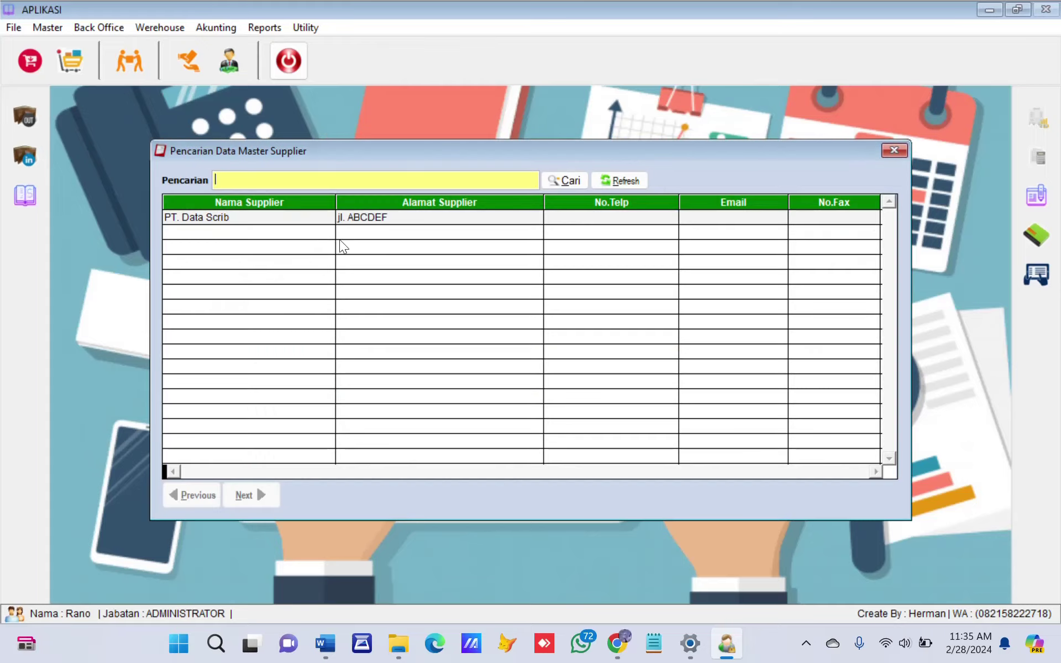
Close the supplier list, consult the Input Rekening section of the Word module document, and leave the Master Supplier form.
left_click(891, 150)
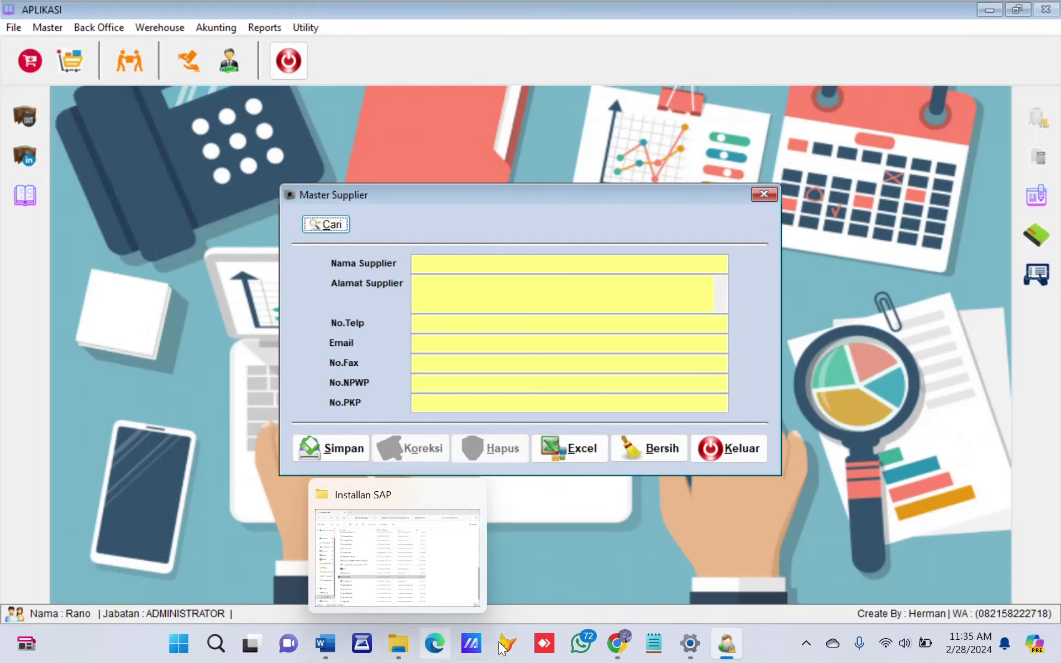
left_click(326, 644)
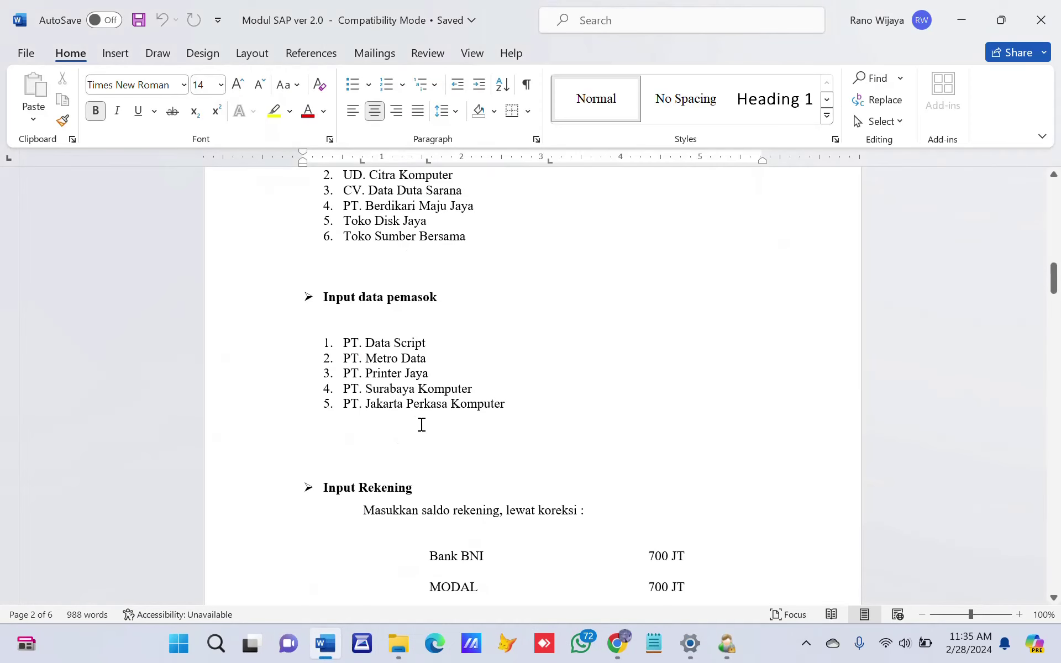
scroll(575, 411, "down", 3)
scroll(576, 400, "down", 1)
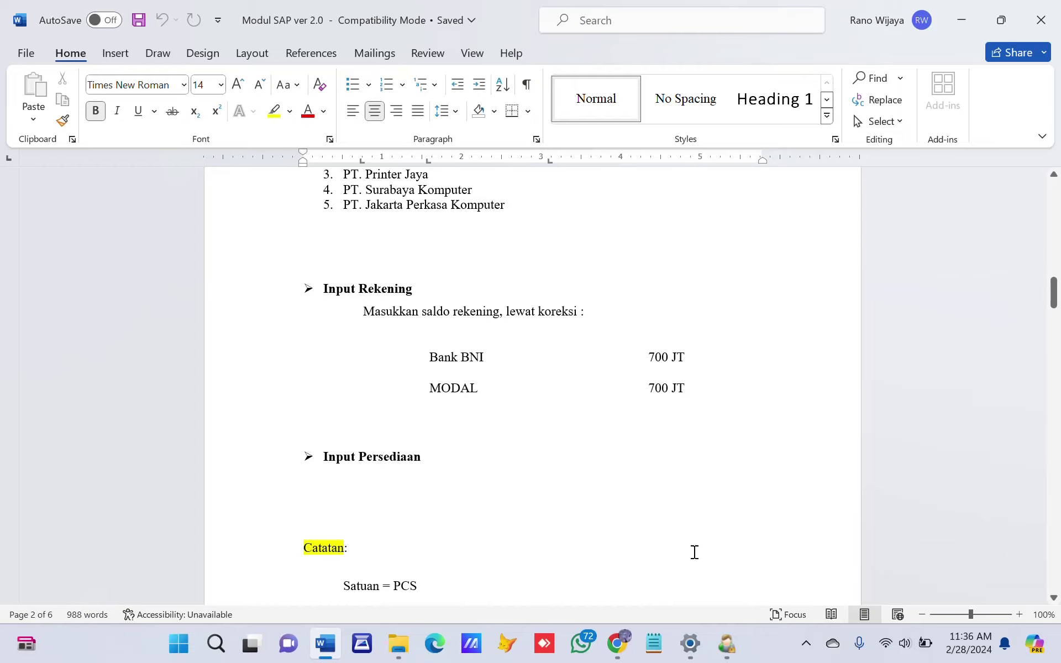
left_click(727, 644)
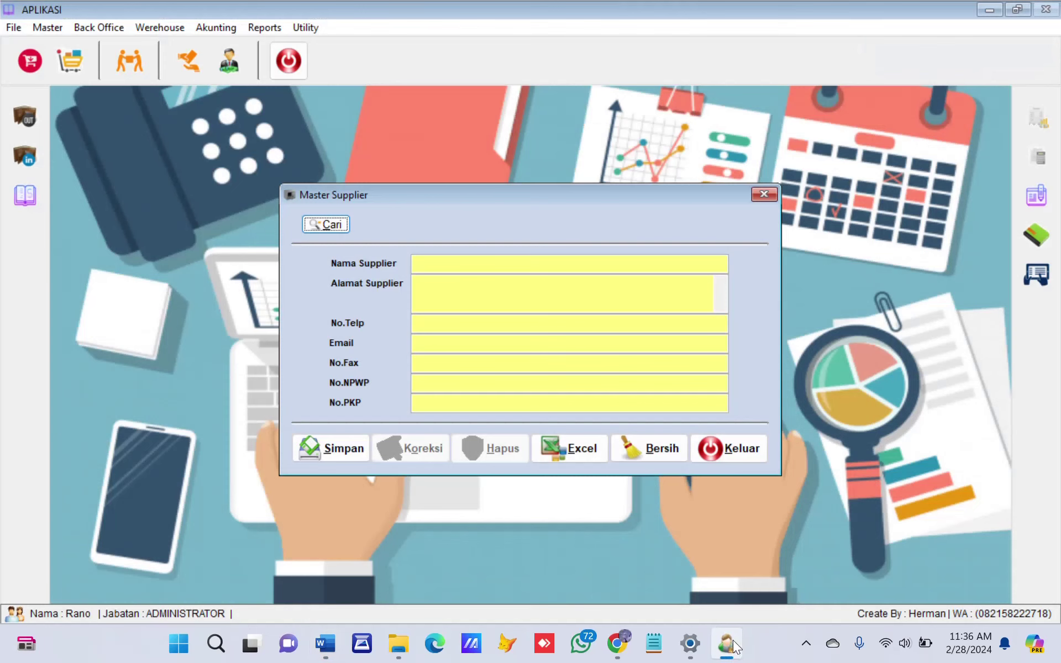
left_click(752, 461)
Set the opening balance of the Bank BNI account in Daftar Rekening to 700,000,000 and save the correction.
left_click(51, 26)
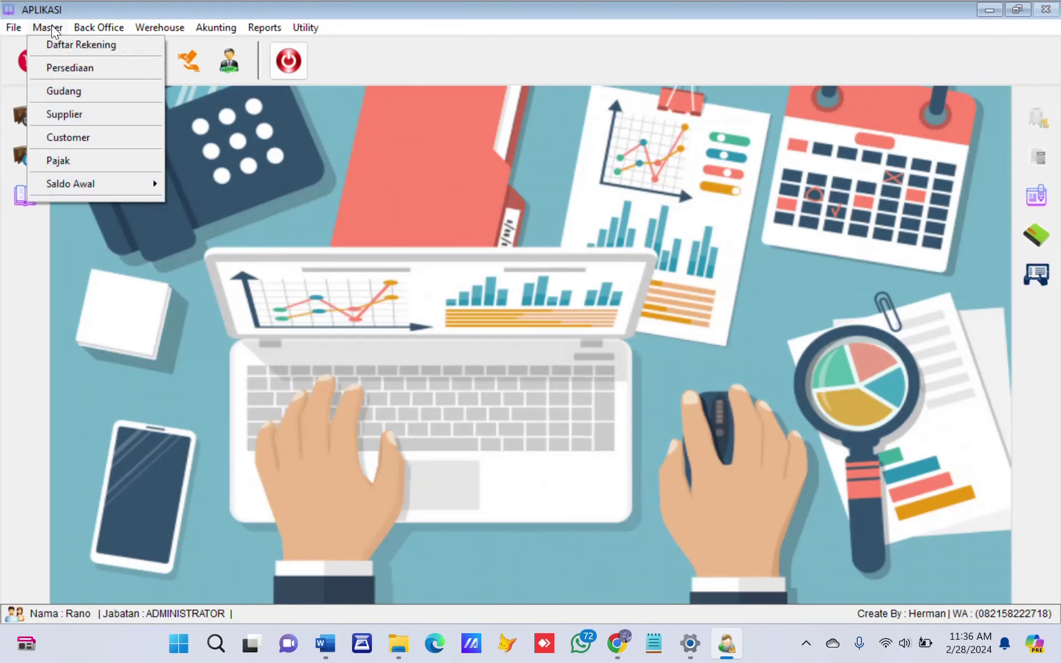
left_click(59, 44)
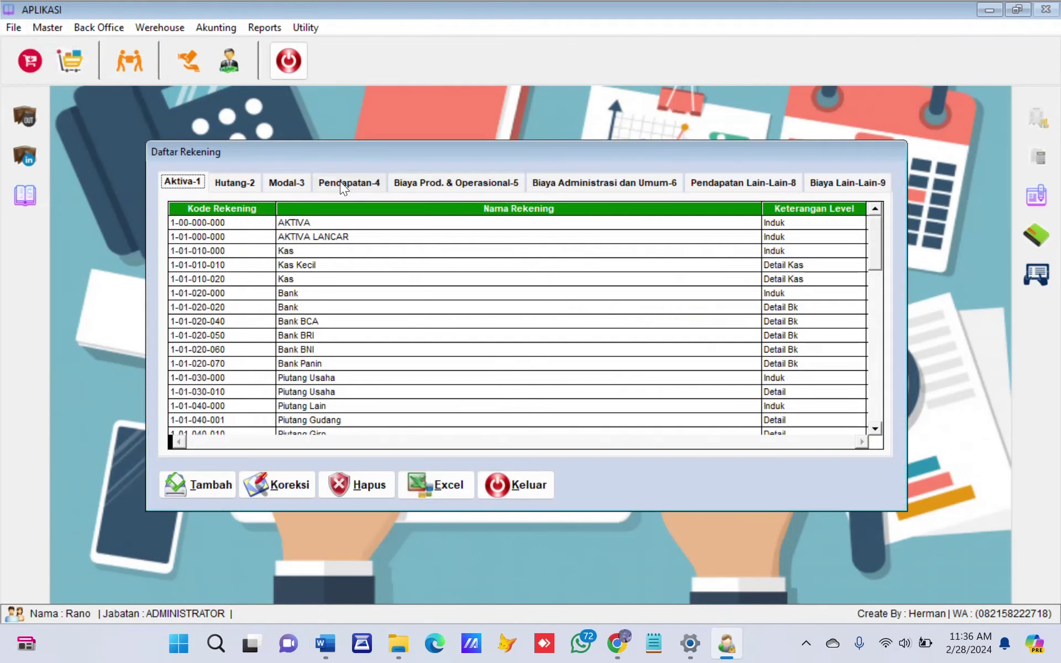
left_click(221, 349)
left_click(266, 484)
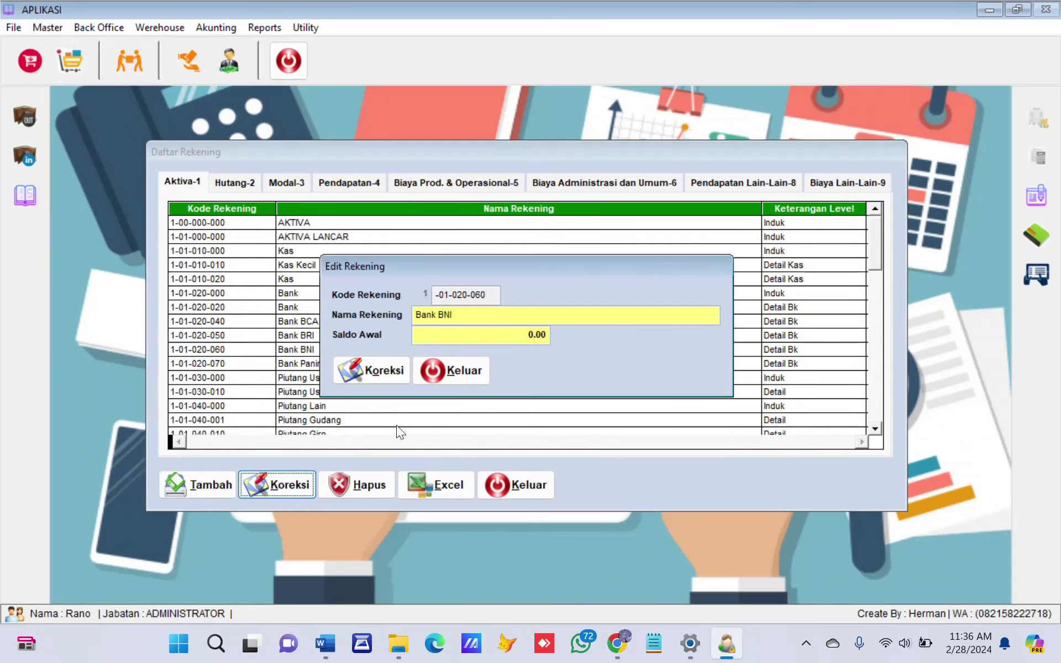
left_click(438, 336)
type("700,000,00")
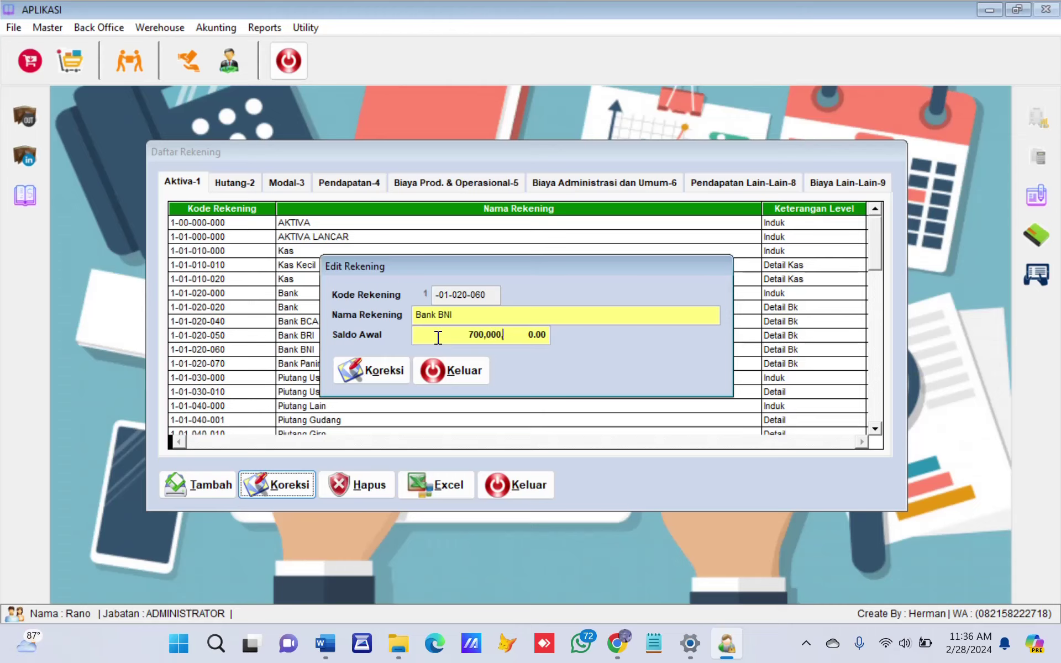
type("0")
key("Tab")
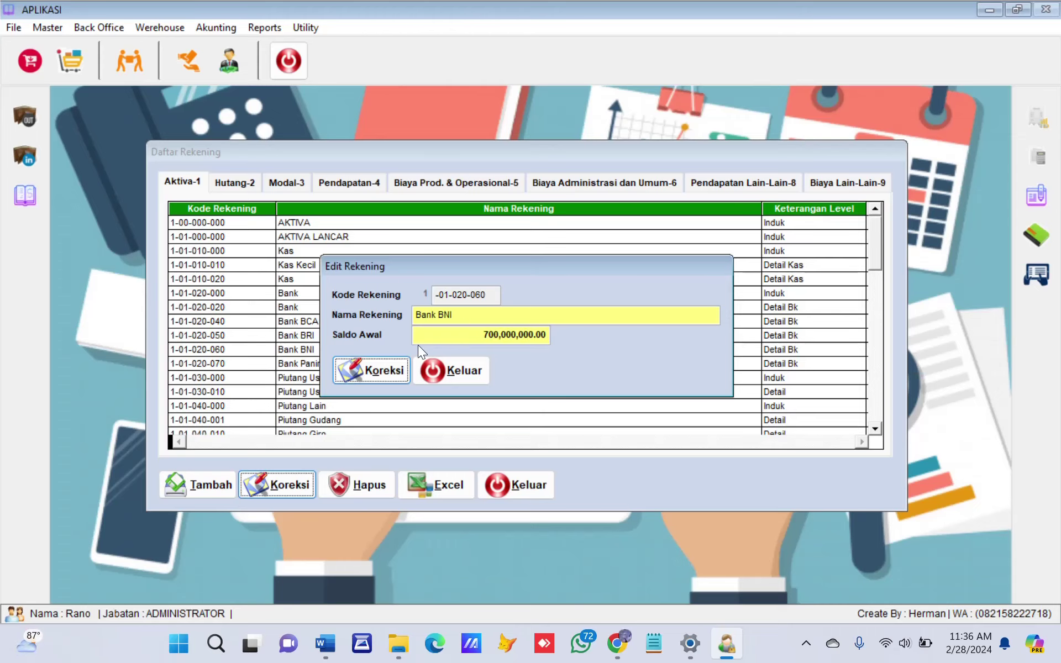
left_click(383, 366)
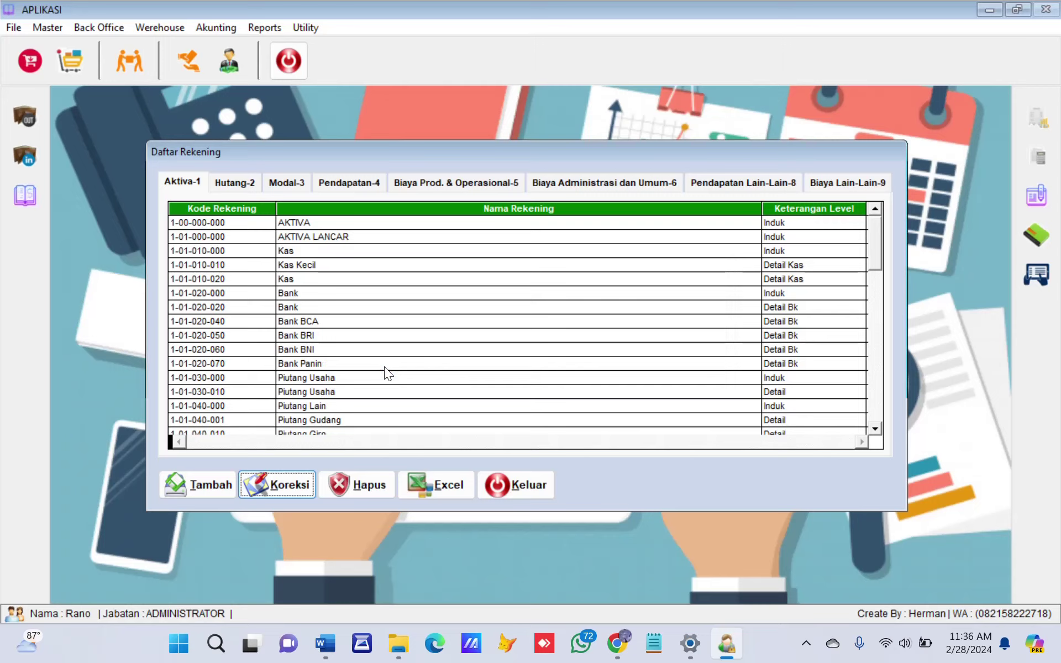
Set the opening balance of the Modal Disetor equity account to 700,000,000 and save the correction.
left_click(301, 187)
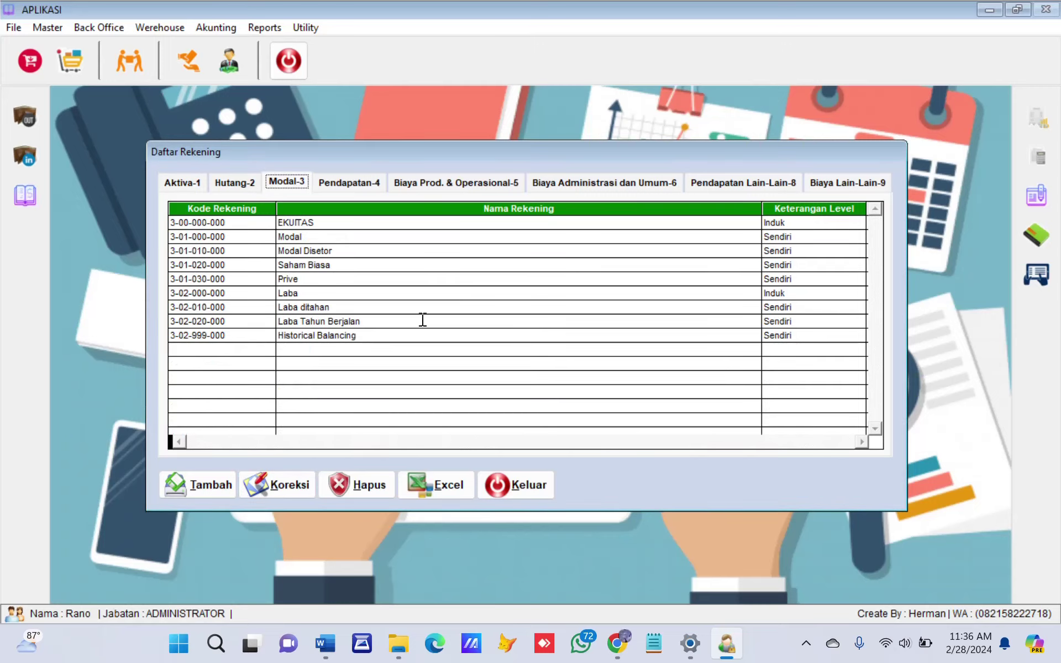
left_click(236, 251)
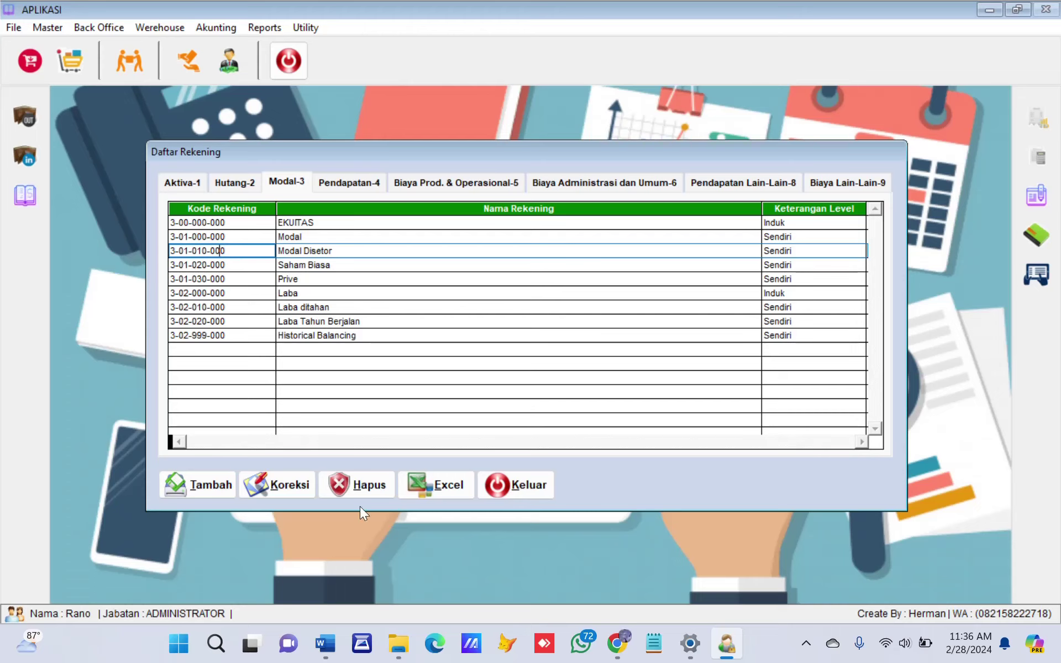
left_click(286, 483)
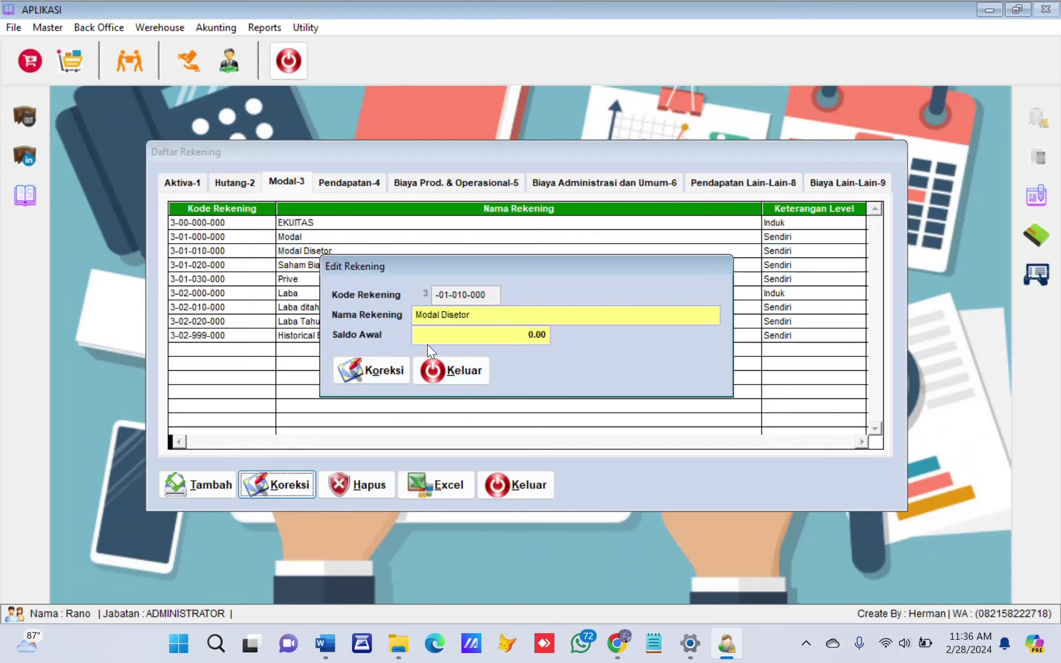
type("700,000,000")
key("Tab")
left_click(391, 370)
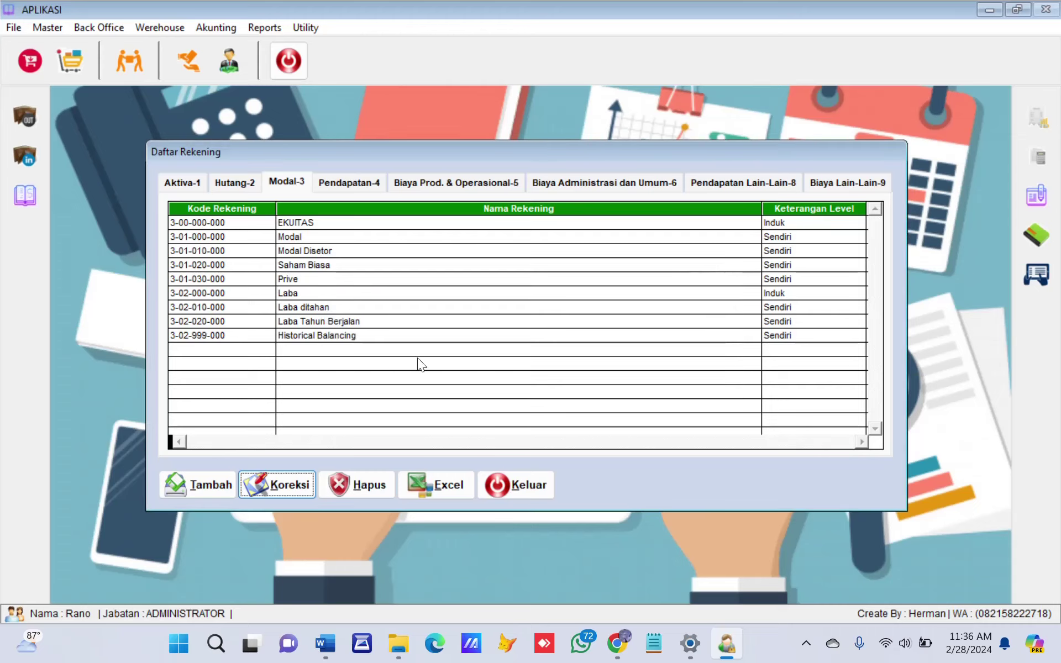
Export the account list to Excel, check the Bank BNI and Modal Disetor opening balances, discard the workbook and leave Daftar Rekening.
left_click(433, 485)
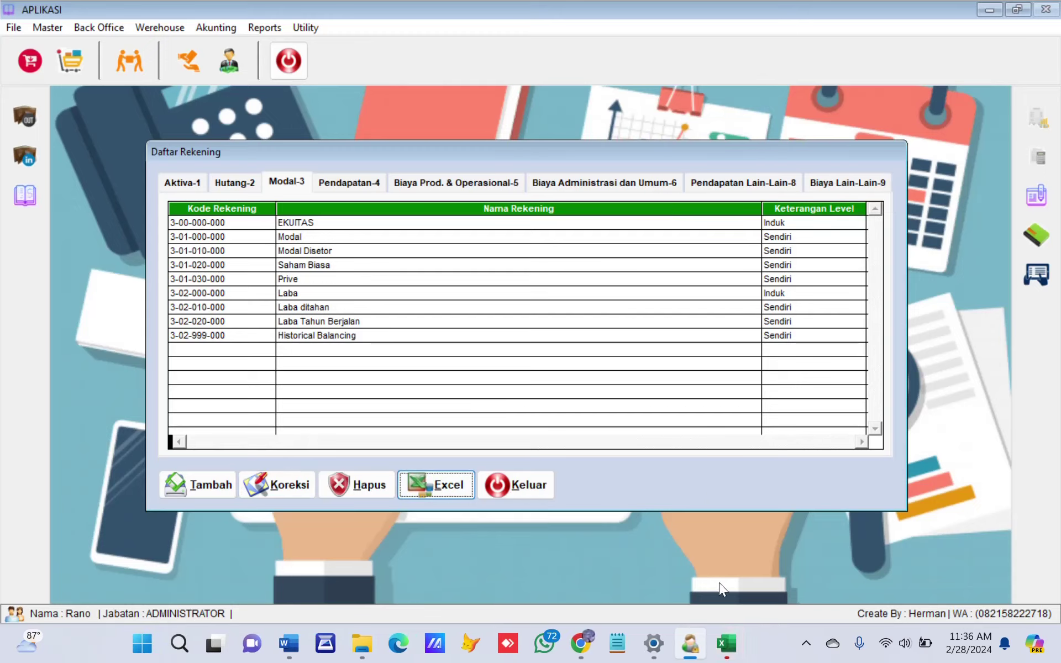
left_click(726, 644)
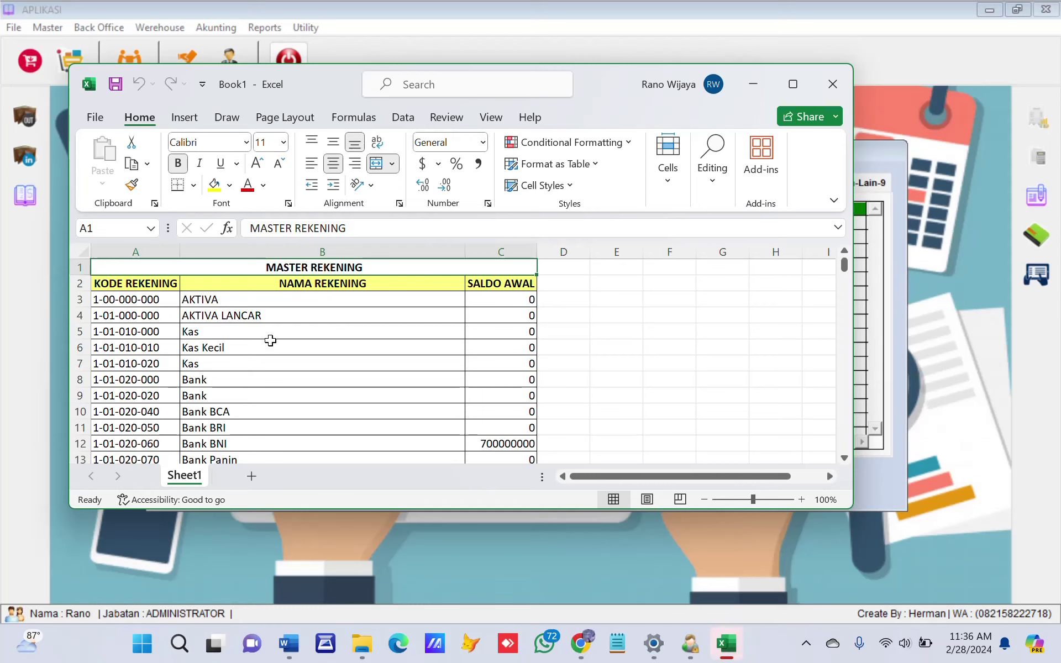
scroll(271, 340, "down", 2)
scroll(270, 340, "down", 1)
scroll(270, 340, "up", 2)
scroll(270, 340, "down", 20)
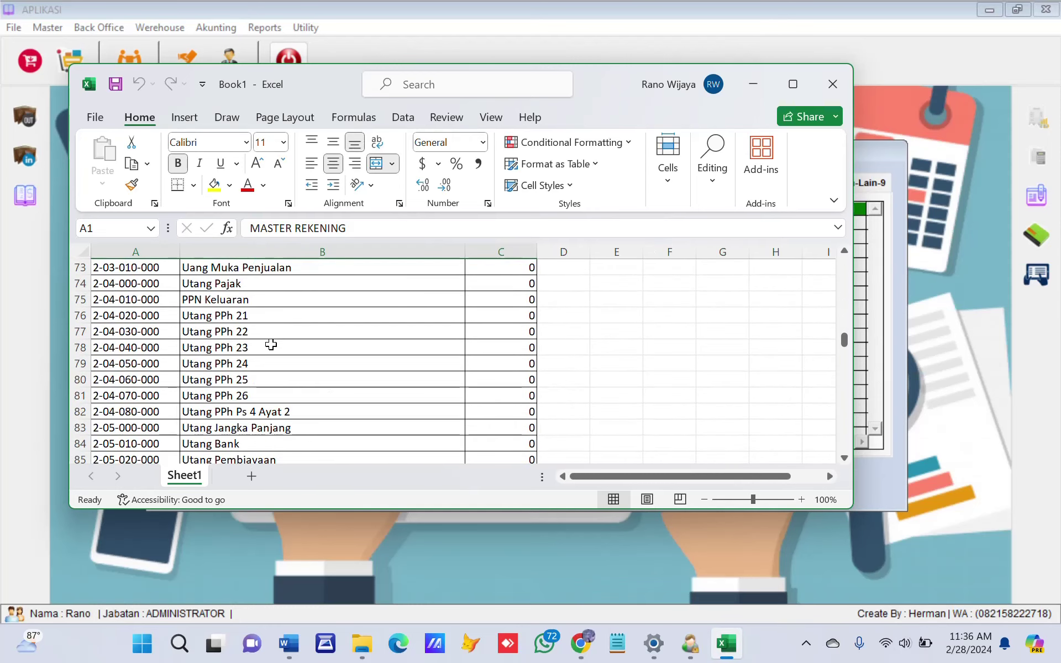
scroll(271, 344, "down", 5)
scroll(271, 344, "up", 2)
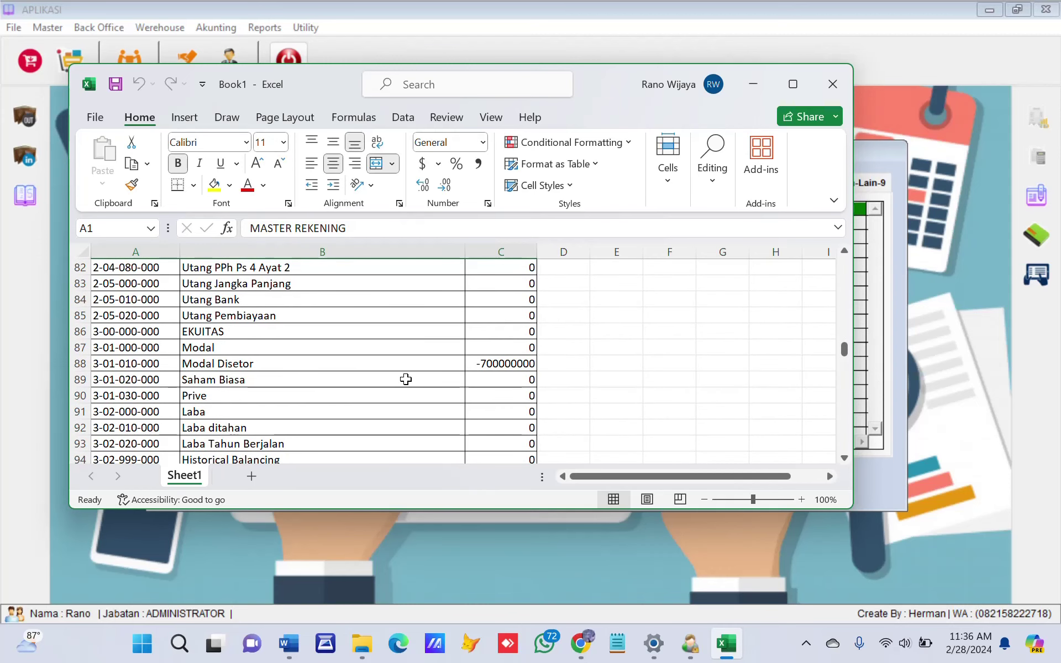
scroll(407, 379, "up", 20)
scroll(407, 379, "up", 3)
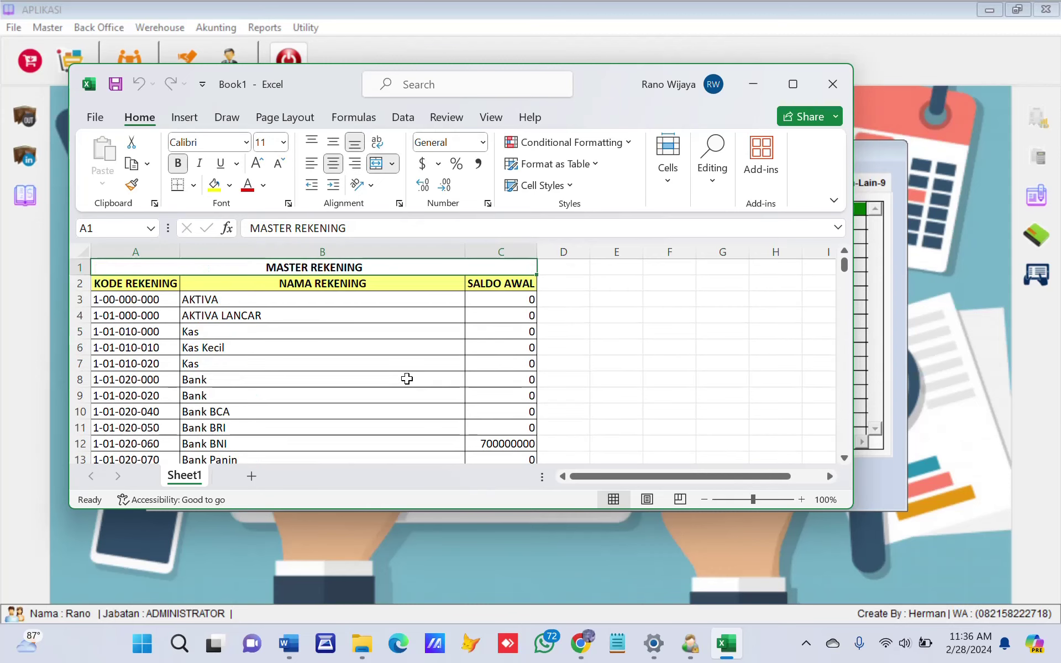
left_click(833, 84)
left_click(518, 387)
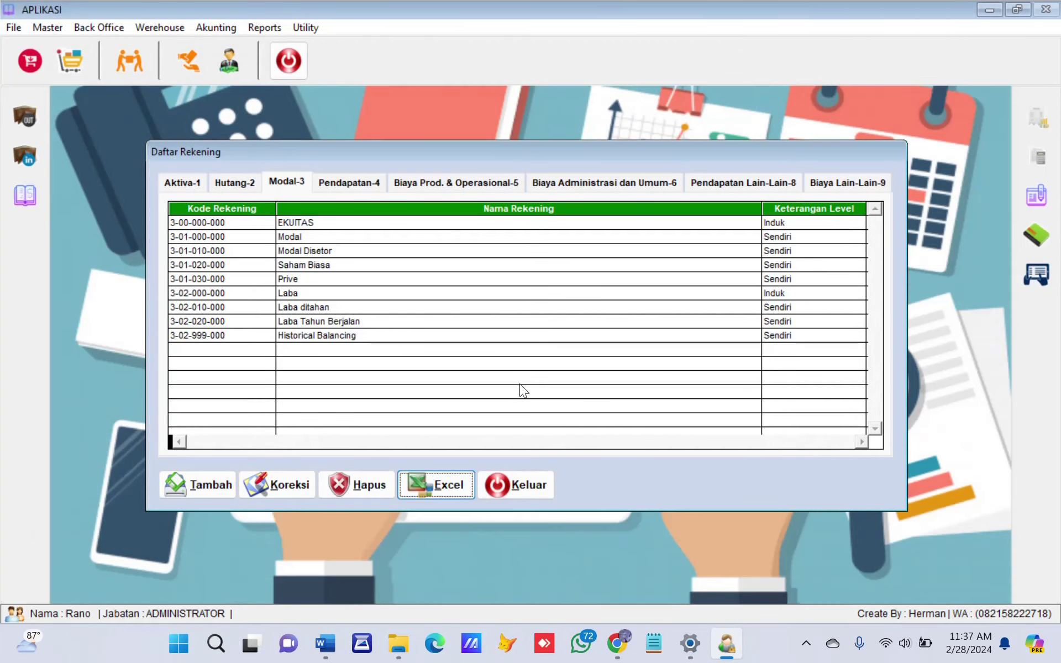
left_click(530, 482)
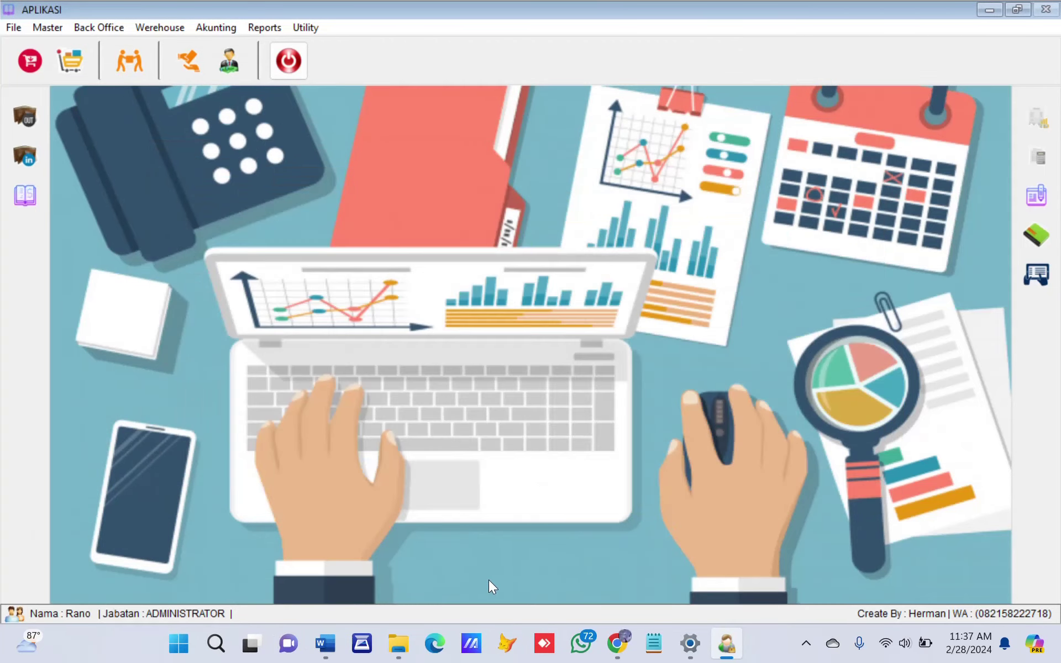
Consult the unit and item names under Input Persediaan in the Word module document and return to the accounting application.
left_click(324, 646)
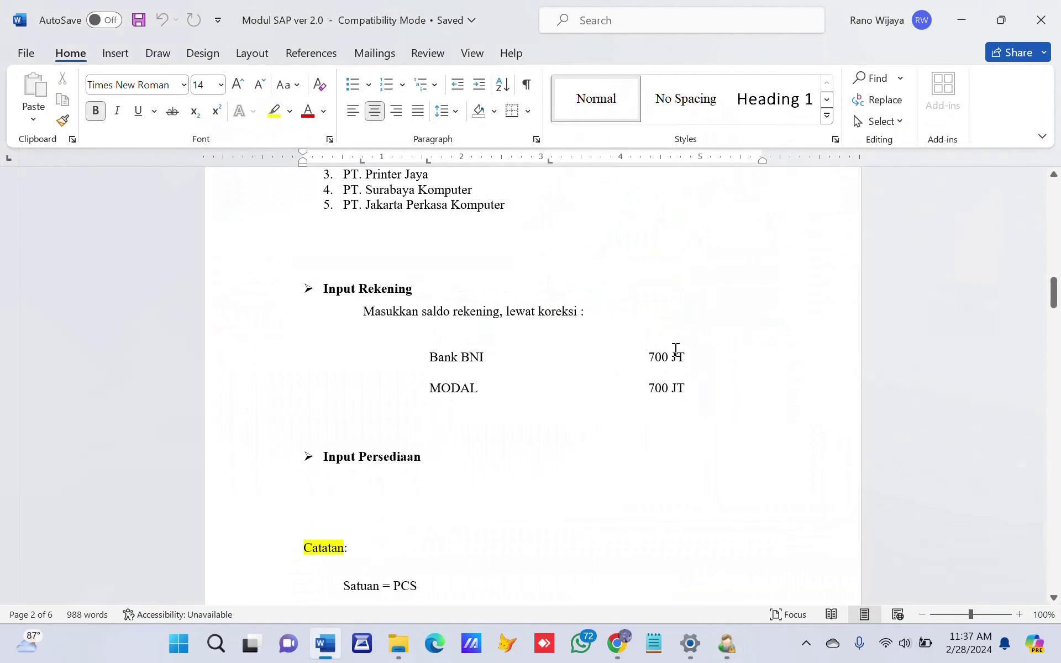
scroll(678, 343, "down", 3)
scroll(679, 343, "down", 3)
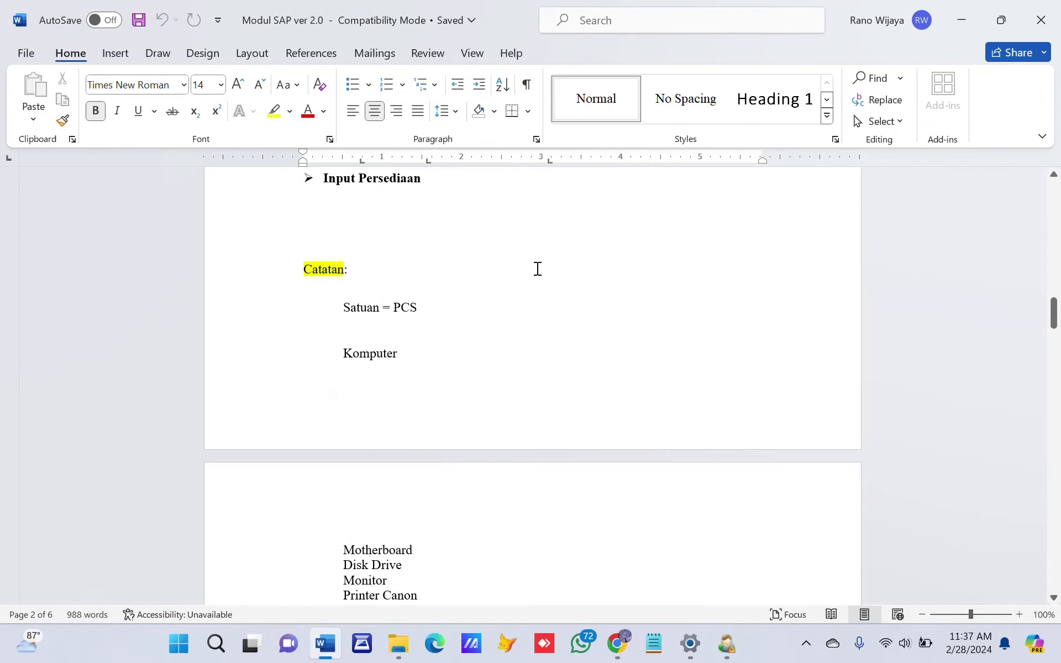
scroll(476, 337, "down", 3)
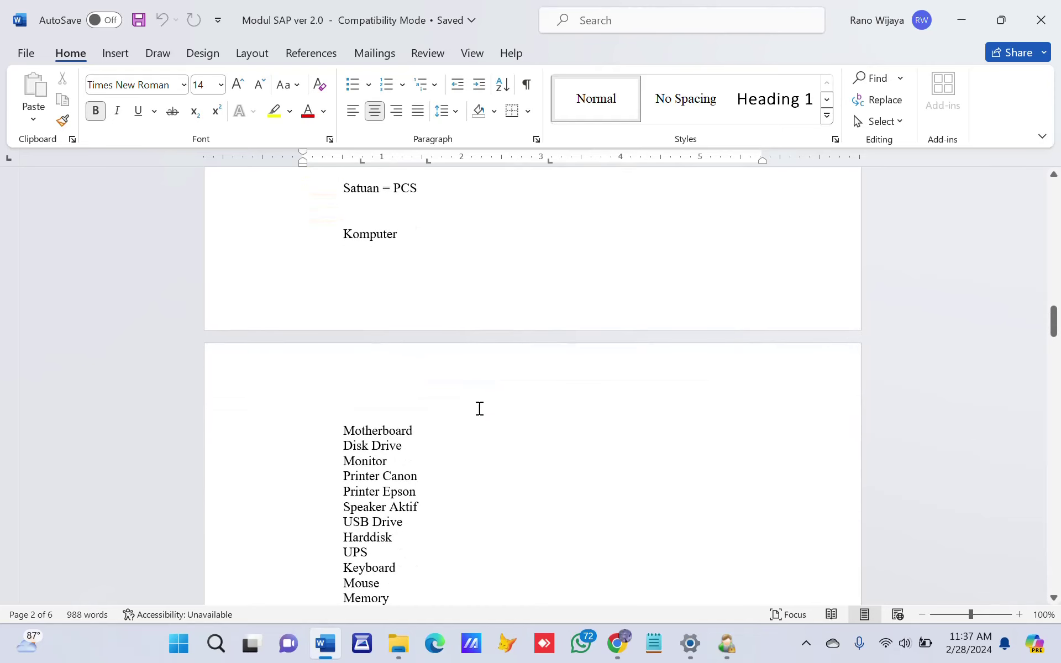
left_click(733, 655)
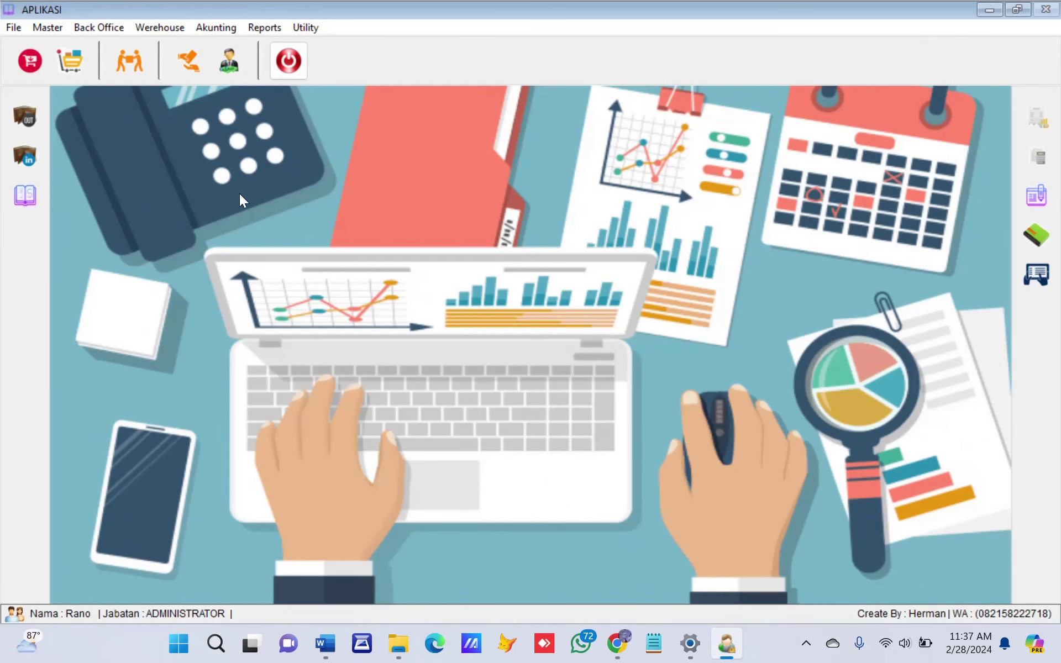
Add and save inventory item "Komputer" with unit "Pcs" and status Aktip in the Master Barang form.
left_click(44, 27)
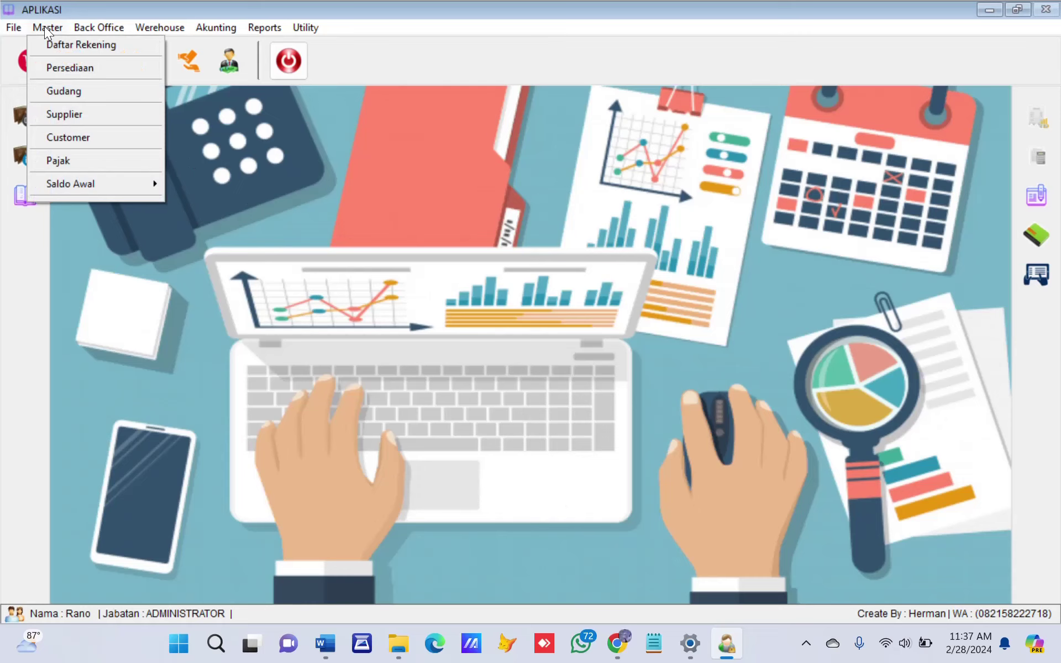
left_click(59, 67)
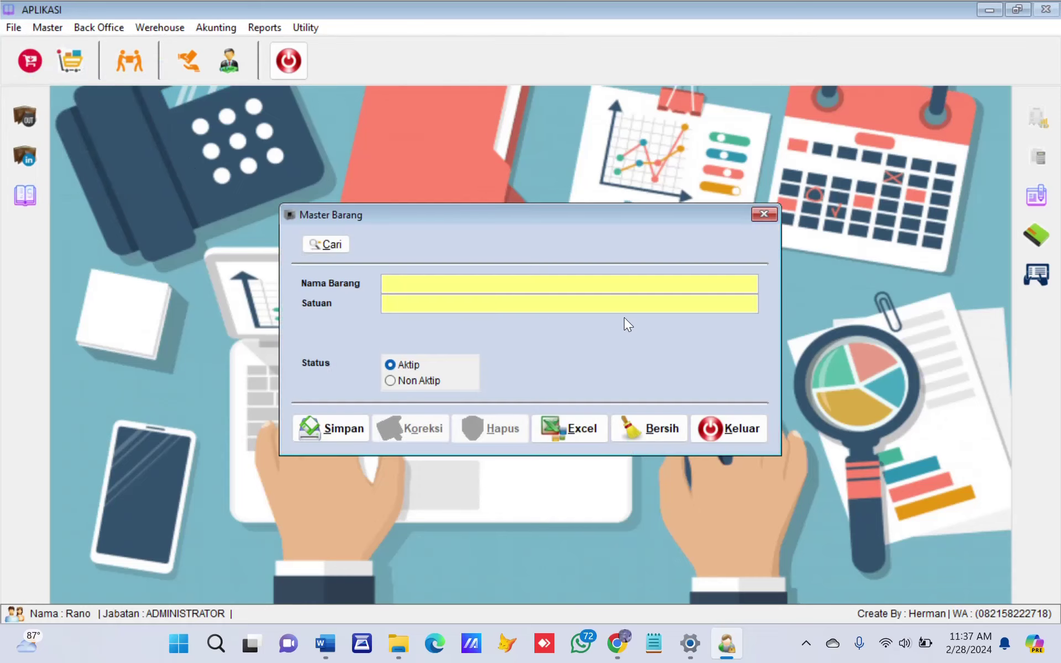
type("K")
key("BackSpace")
type("Komputer")
left_click(572, 298)
type("PCS")
key("BackSpace")
key("BackSpace")
type("cs")
left_click(332, 428)
left_click(520, 366)
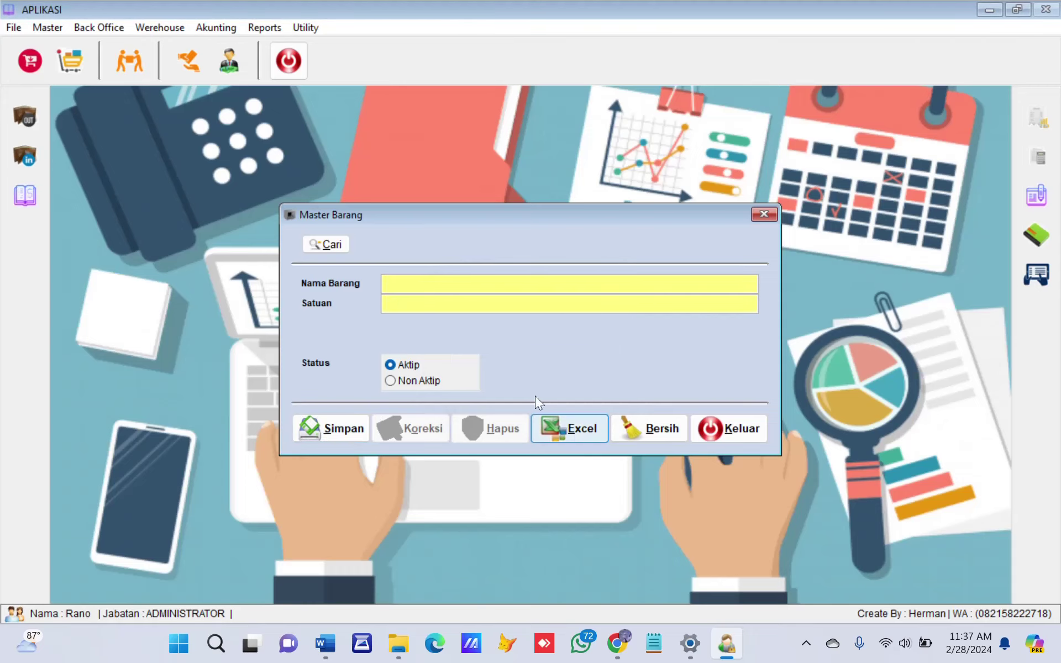
Check the saved Komputer entry in the item list and leave the Master Barang form.
left_click(331, 244)
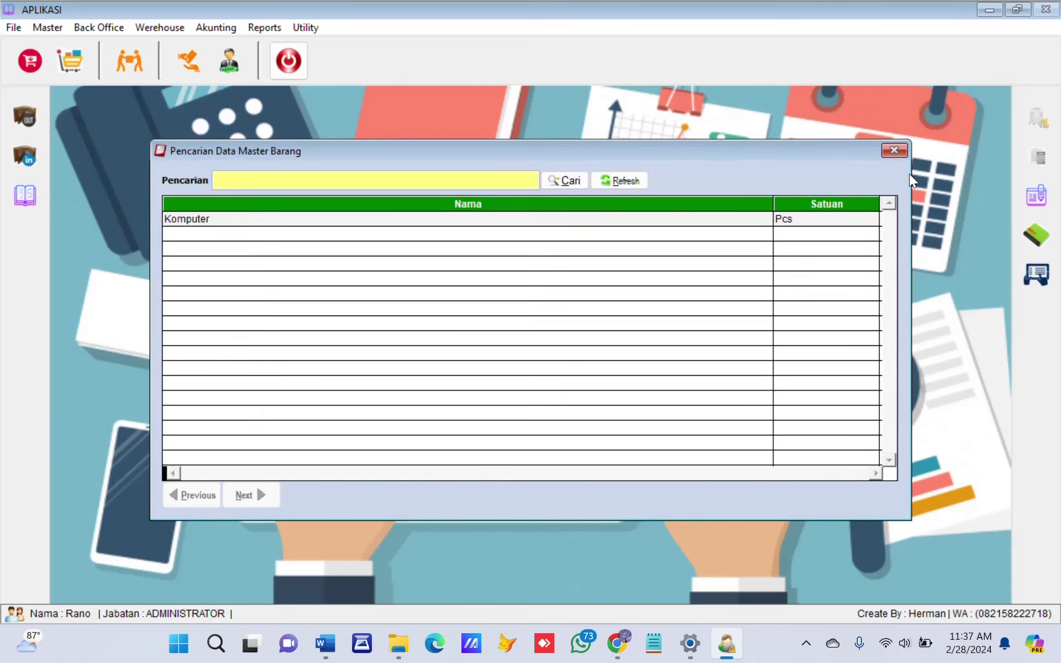
left_click(893, 149)
left_click(710, 440)
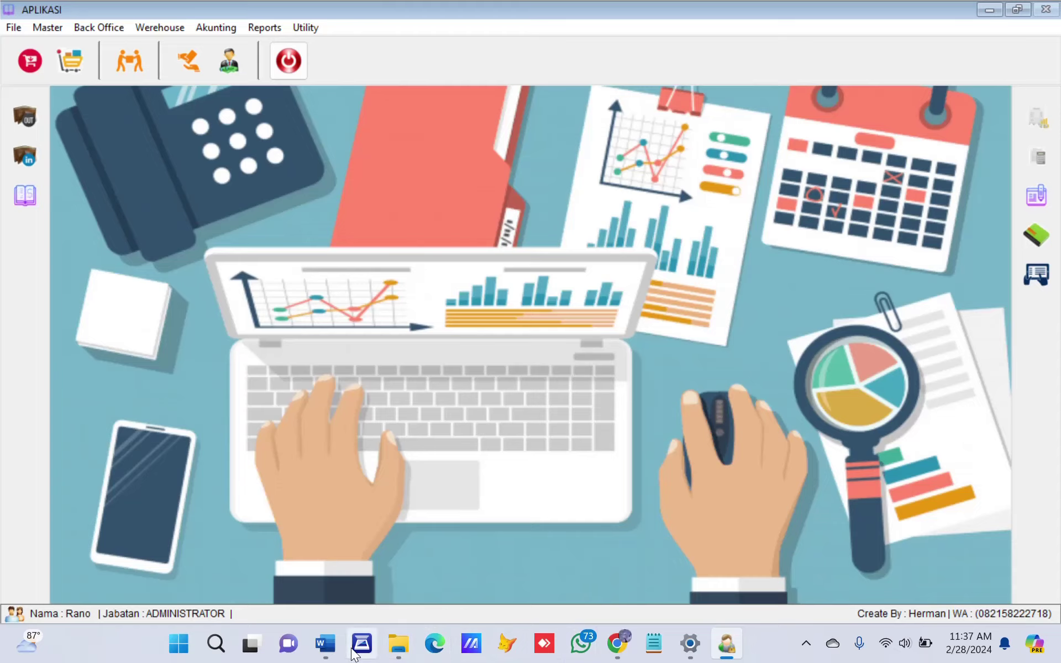
Consult the Input Gudang section of the Word module document and return to the accounting application.
left_click(330, 648)
scroll(633, 380, "down", 5)
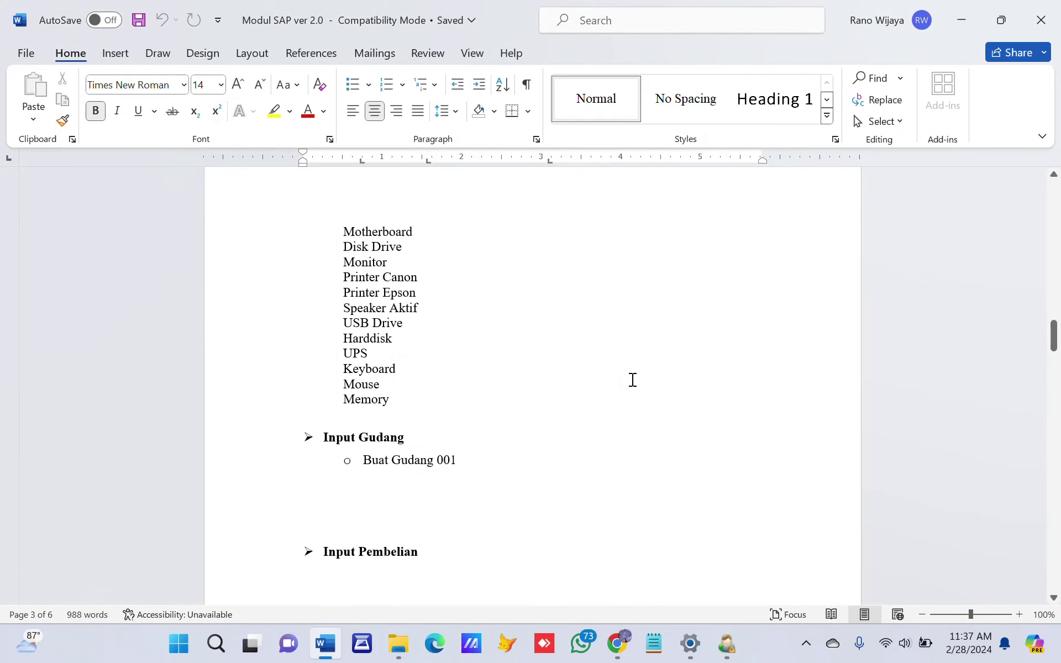
left_click(727, 643)
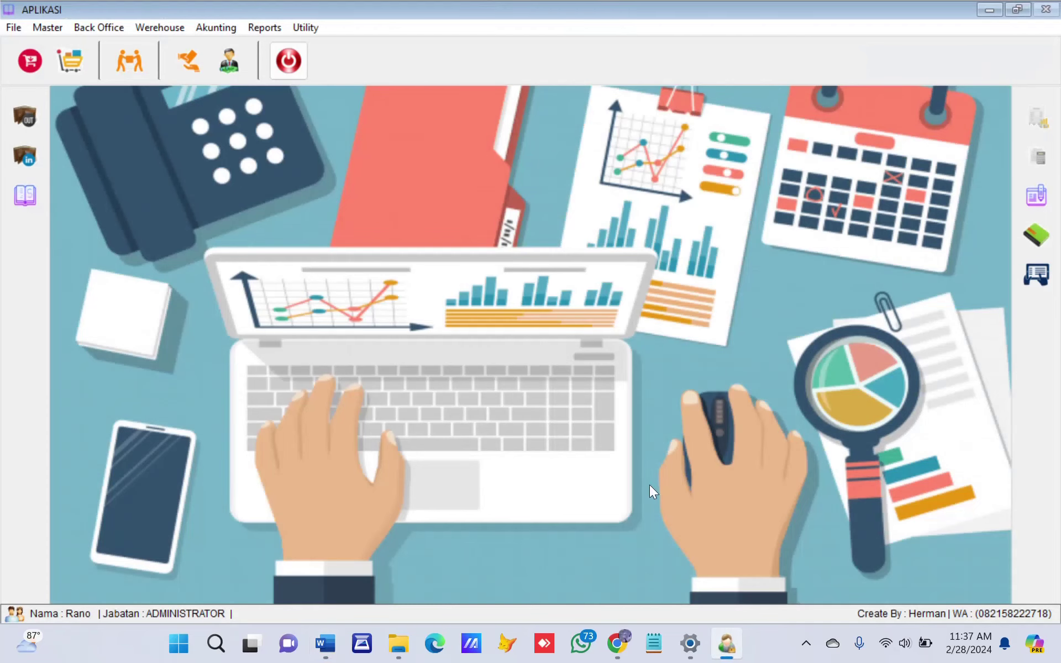
Add and save warehouse "Gudang 001" with address "jl......." in the Master Gudang form.
left_click(53, 23)
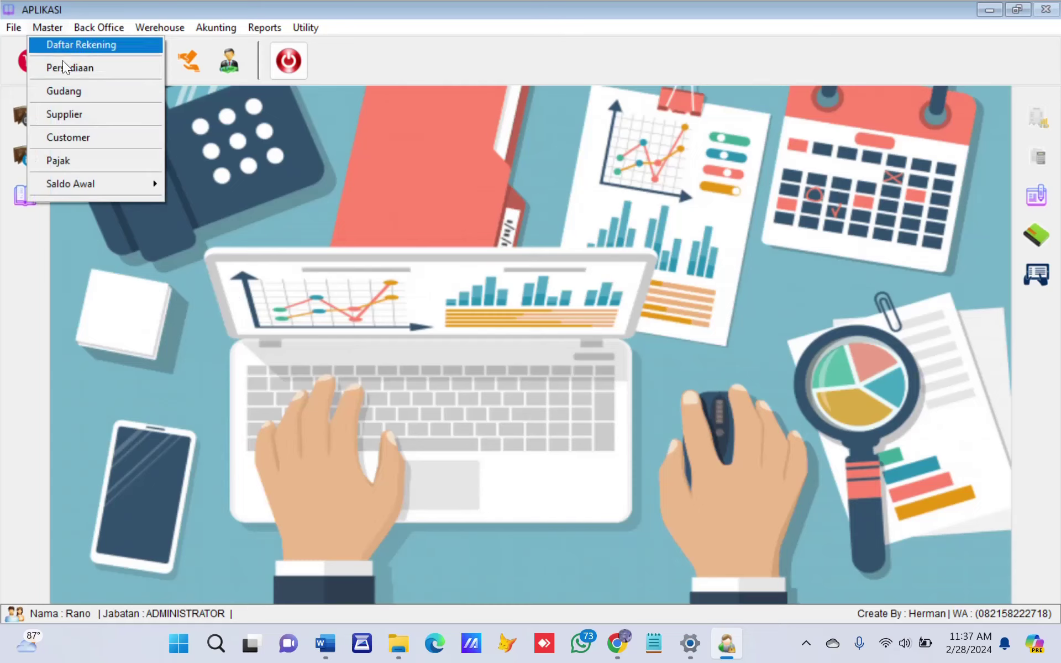
left_click(84, 91)
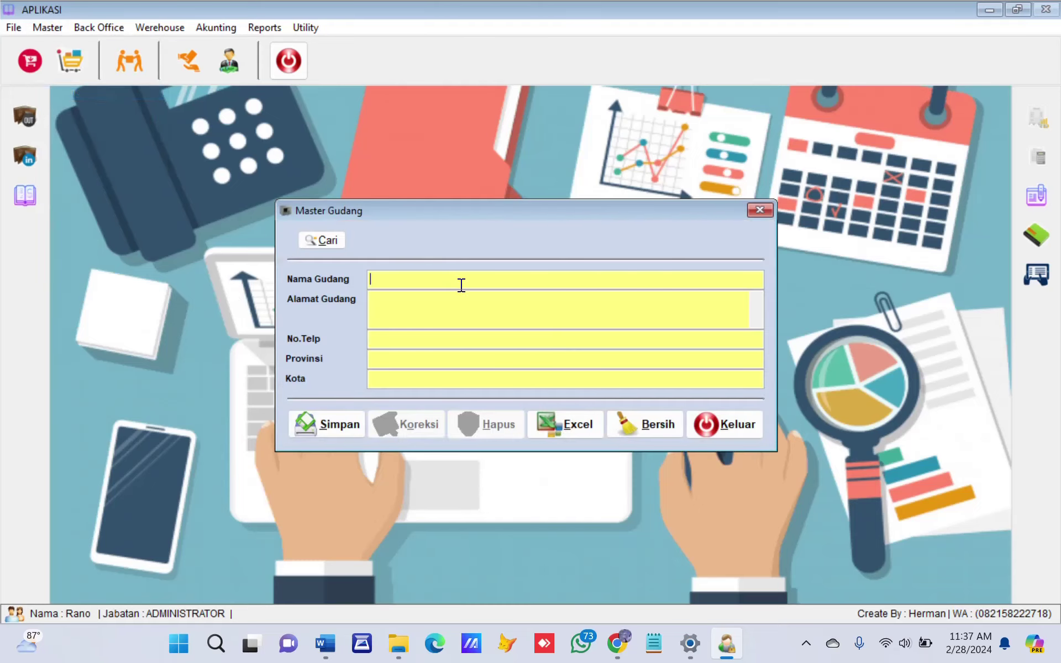
type("Gudang 001")
left_click(446, 299)
type("jl.......")
left_click(343, 422)
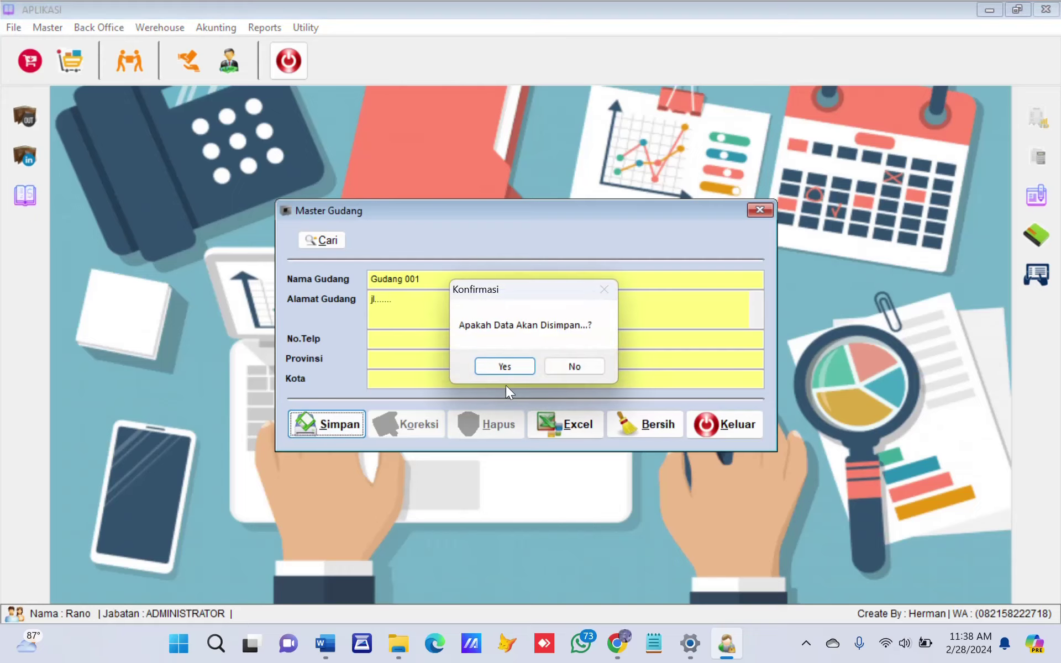
left_click(513, 372)
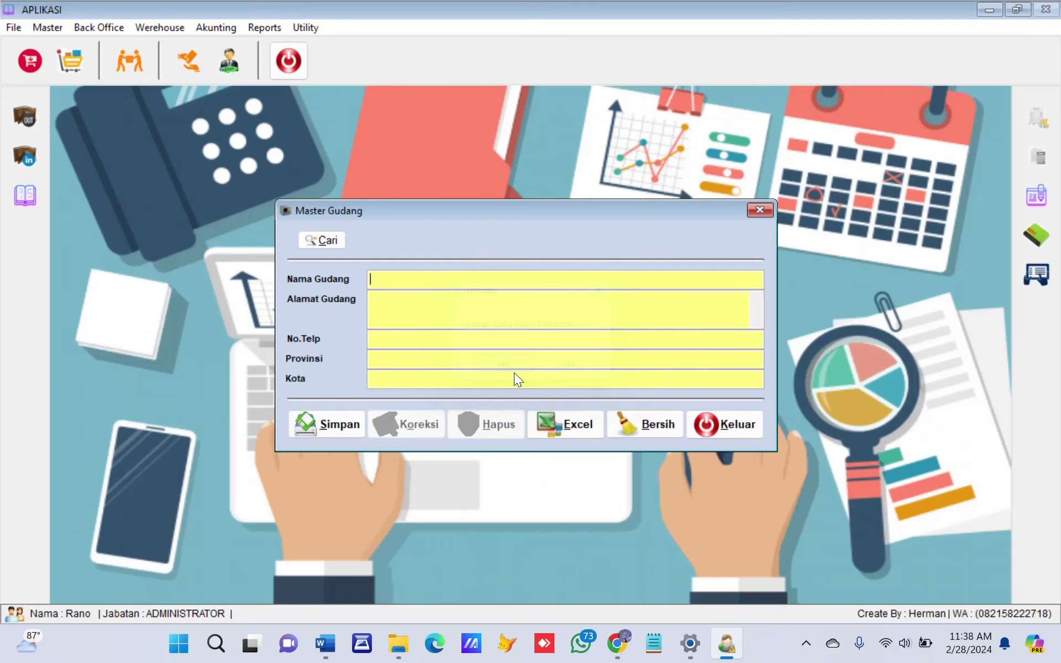
Check the saved Gudang 001 entry in the warehouse list and leave the Master Gudang form.
left_click(336, 240)
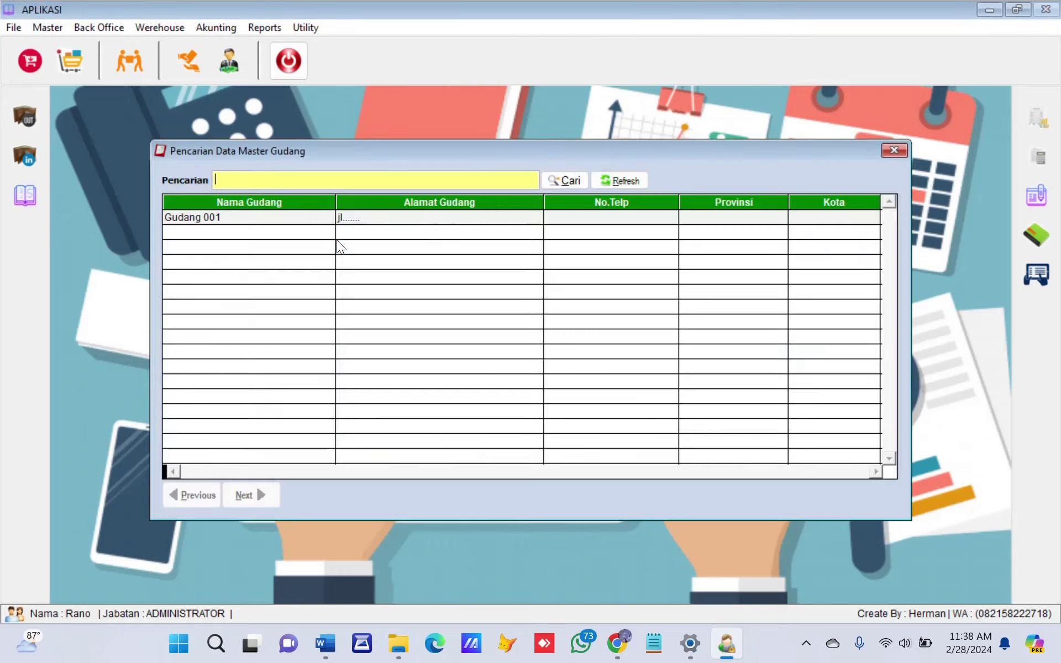
left_click(894, 150)
left_click(722, 425)
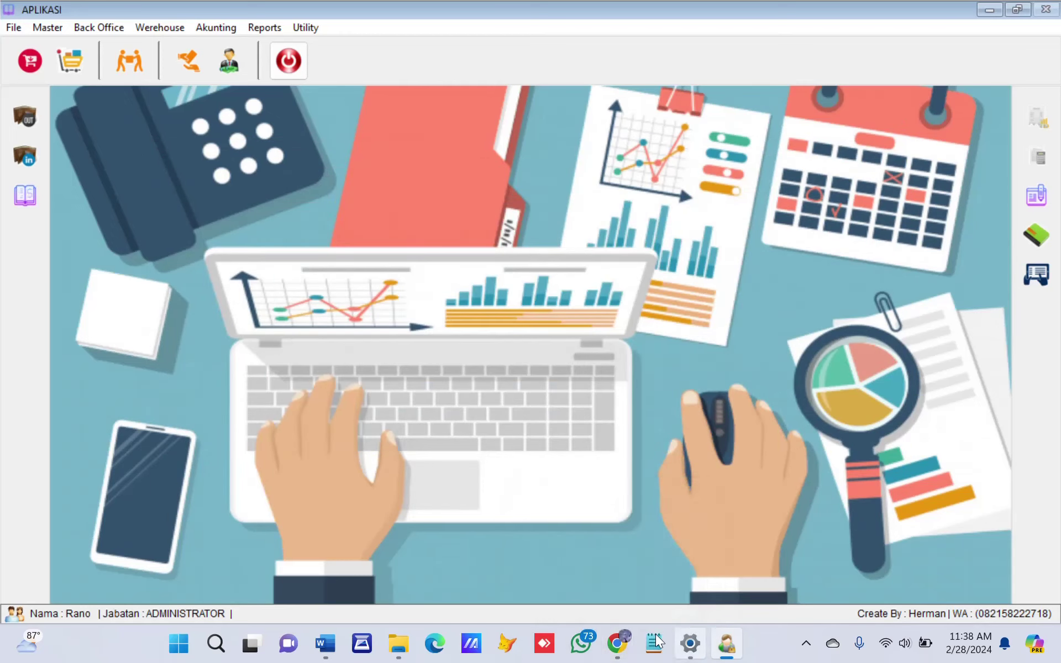
Consult the Input Pembelian note and purchase table in the Word module document and return to the accounting application.
left_click(325, 644)
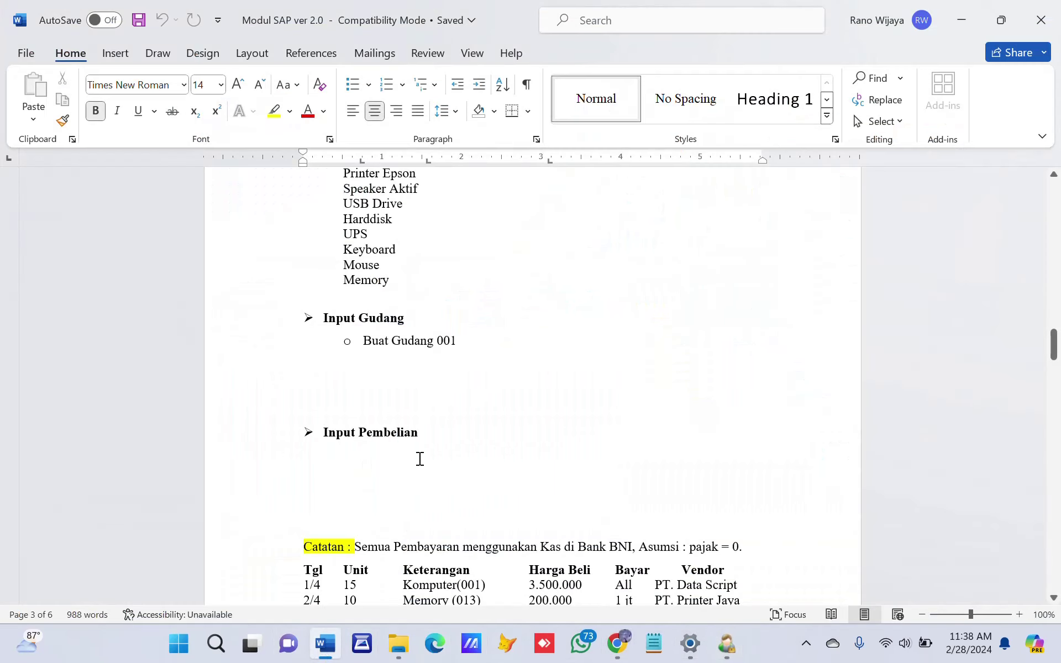
scroll(701, 293, "down", 5)
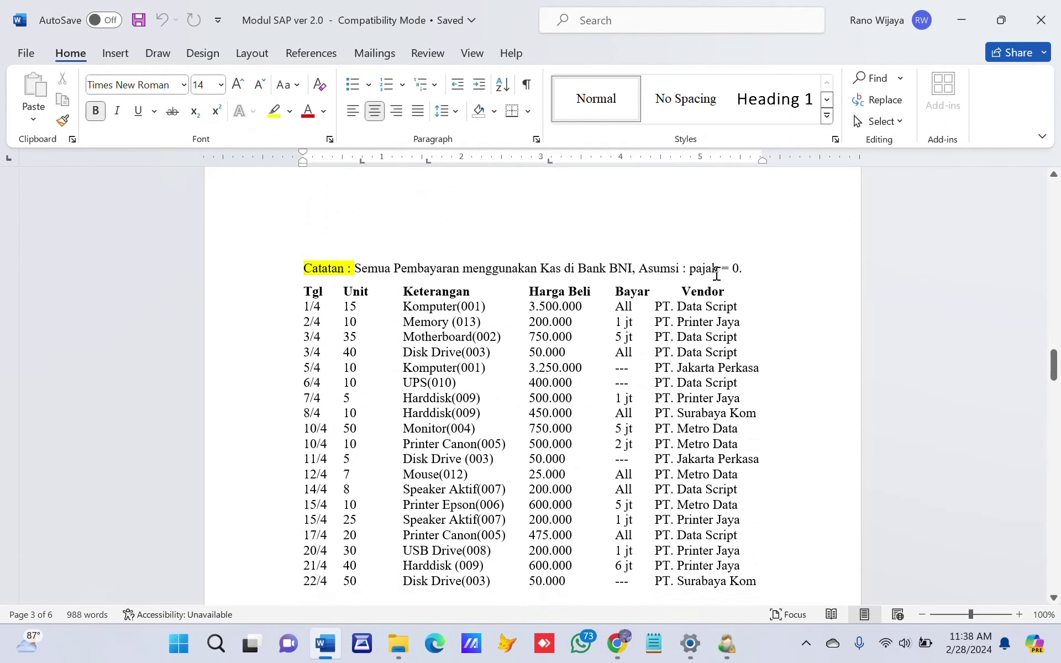
scroll(715, 274, "up", 3)
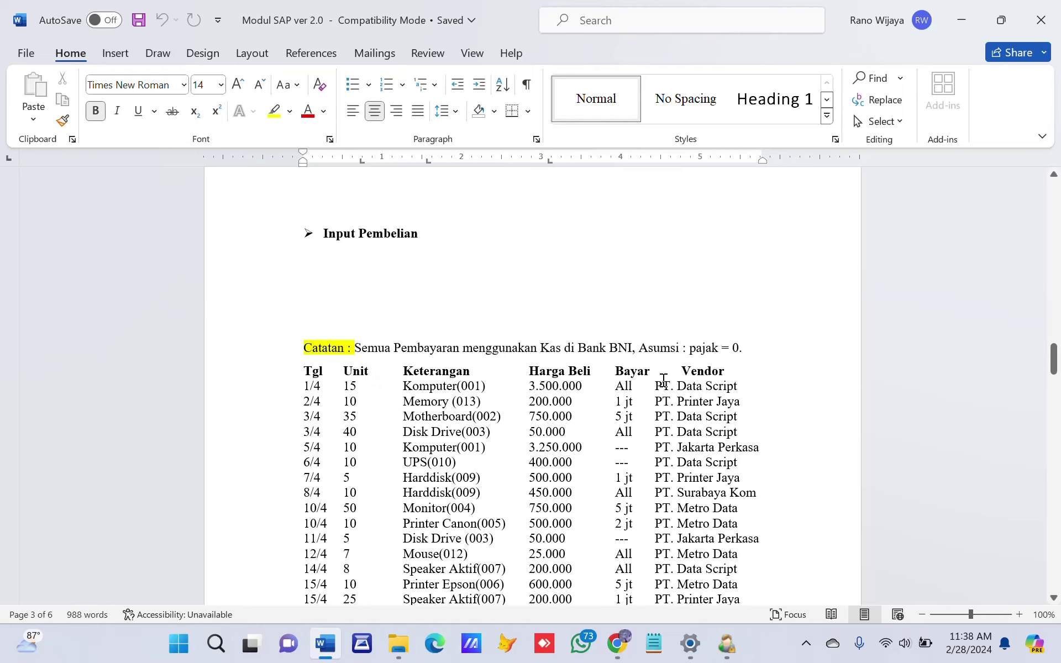
left_click(727, 644)
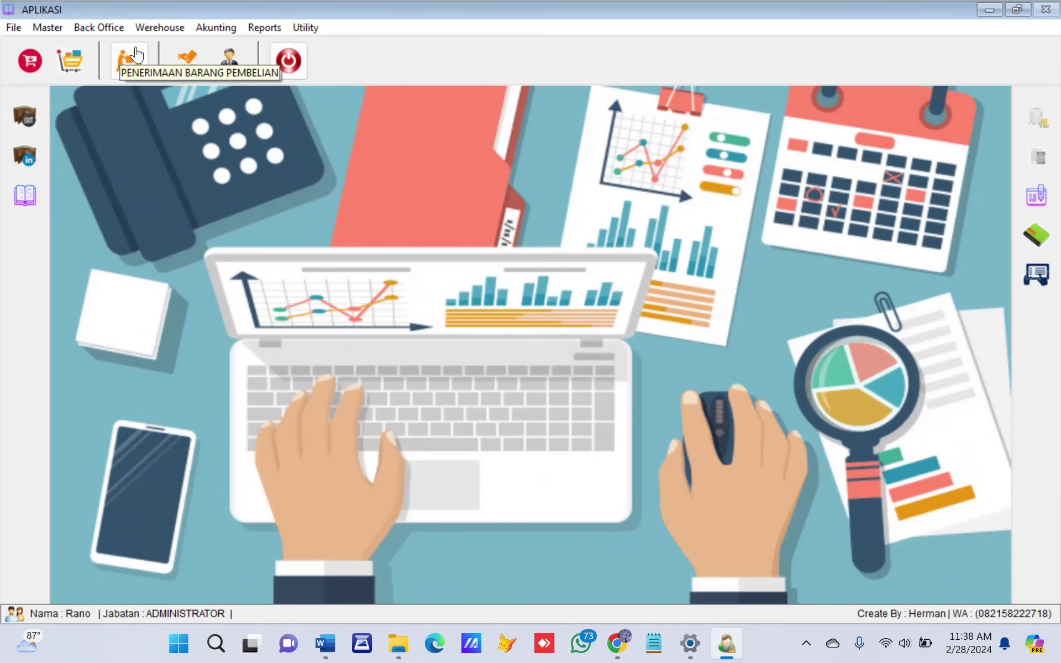
Start a new Pembelian transaction for supplier PT. Data Scrib, keeping the term at 7 Hari.
left_click(98, 27)
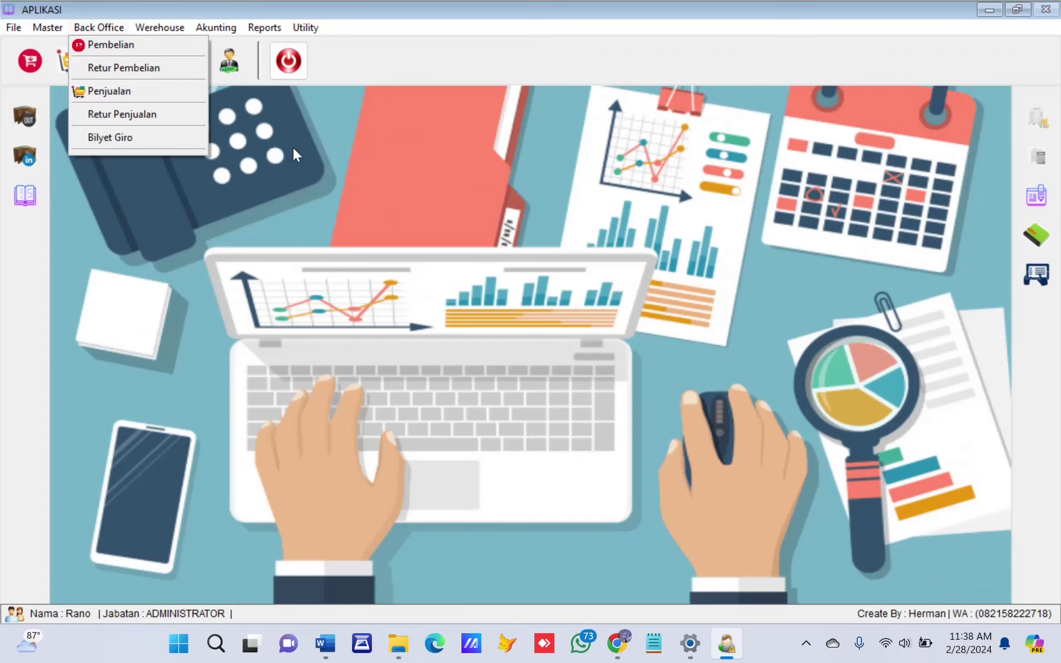
left_click(304, 168)
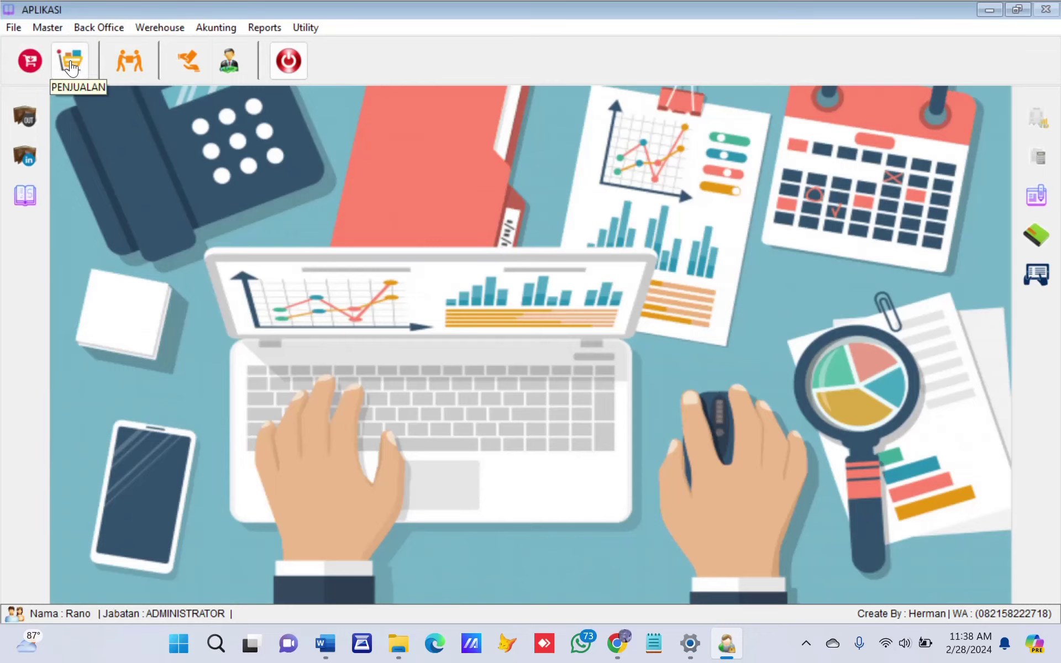
left_click(112, 28)
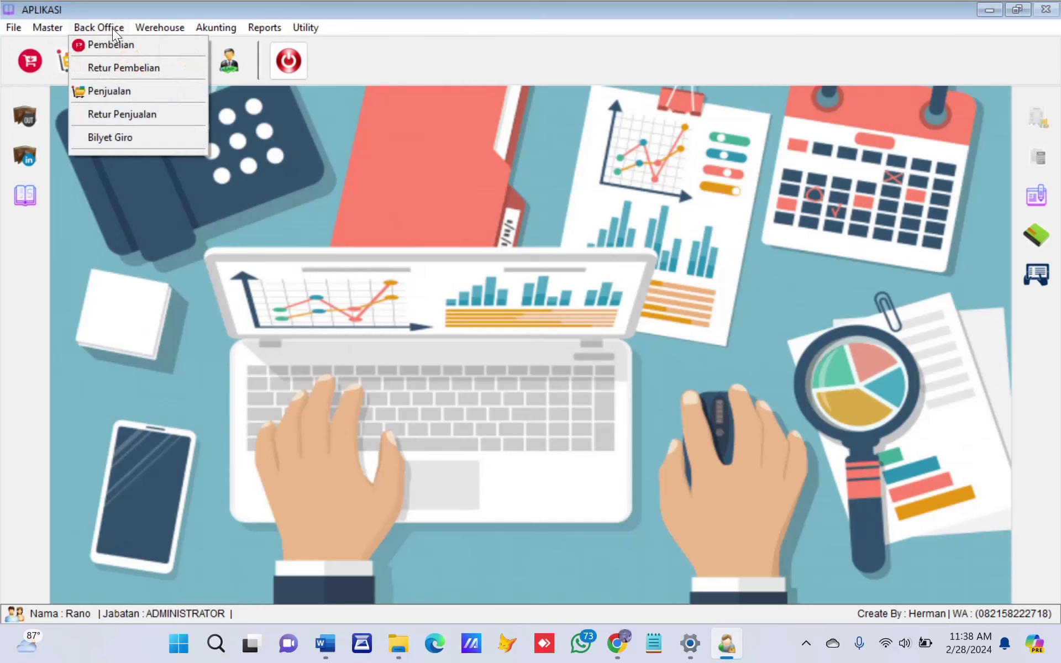
left_click(109, 45)
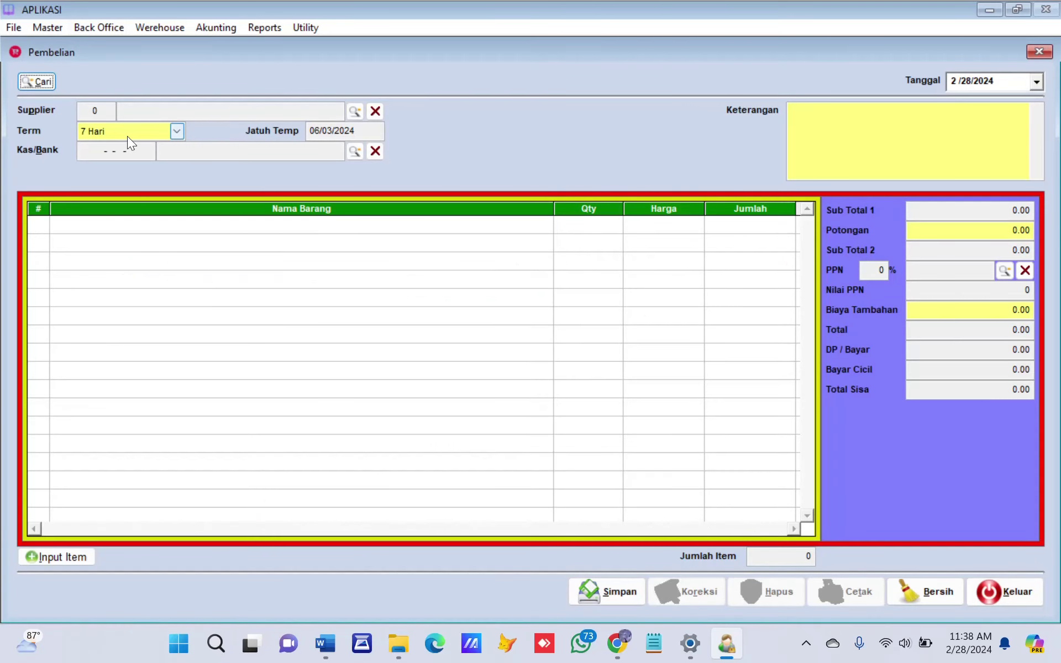
left_click(349, 115)
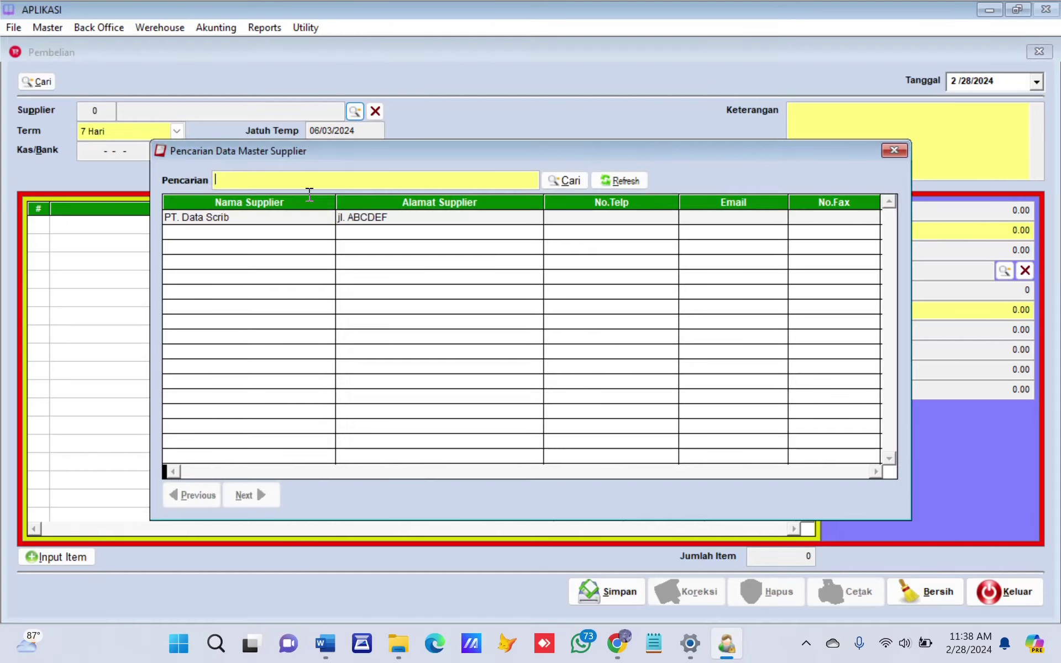
double_click(283, 216)
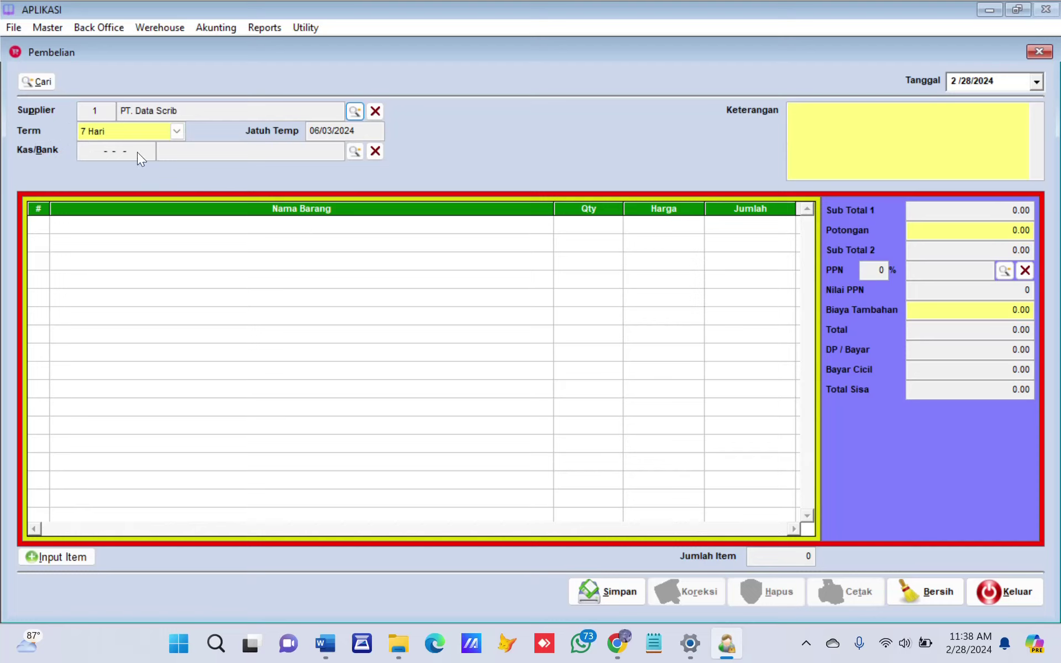
left_click(178, 130)
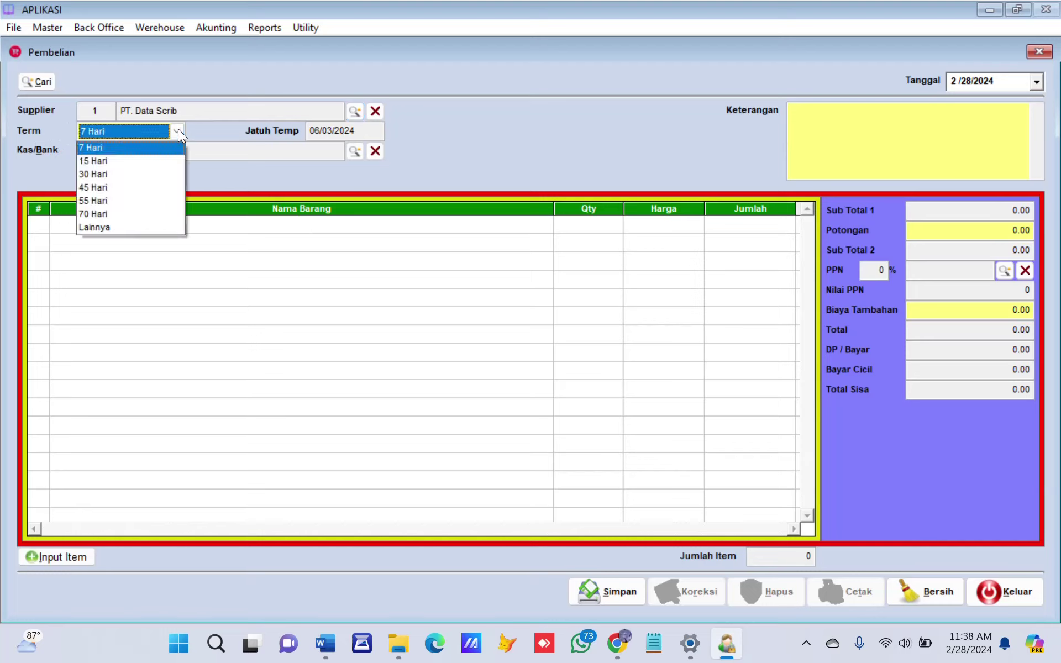
left_click(470, 146)
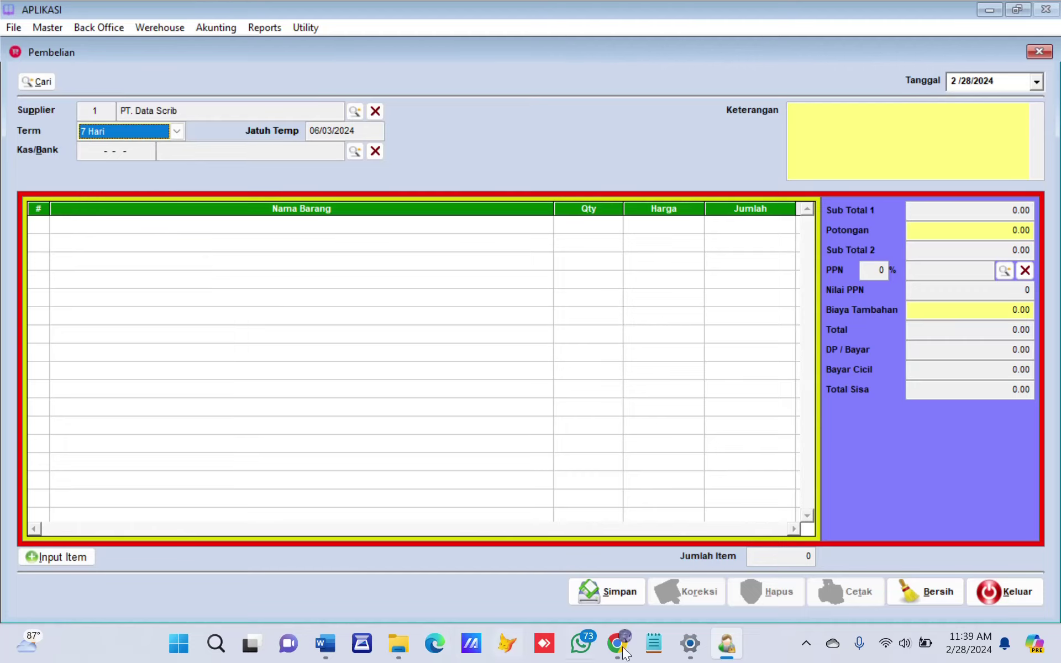
Consult the payment details under Input Pembelian in Word, return to the purchase form and set Kas/Bank to Bank BNI.
left_click(326, 647)
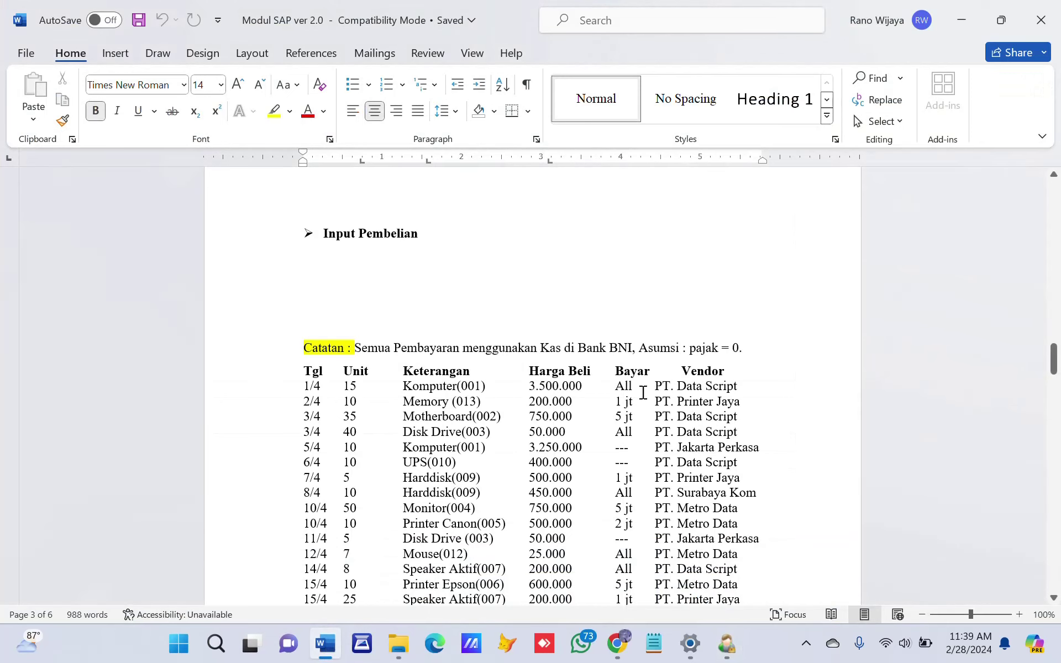
left_click(726, 644)
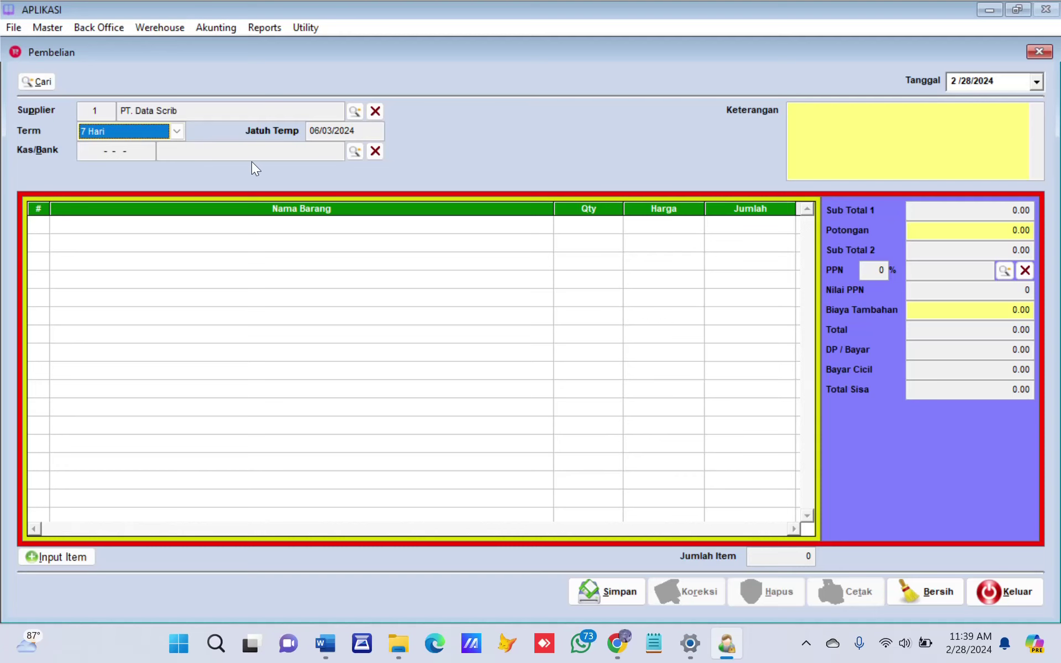
left_click(351, 152)
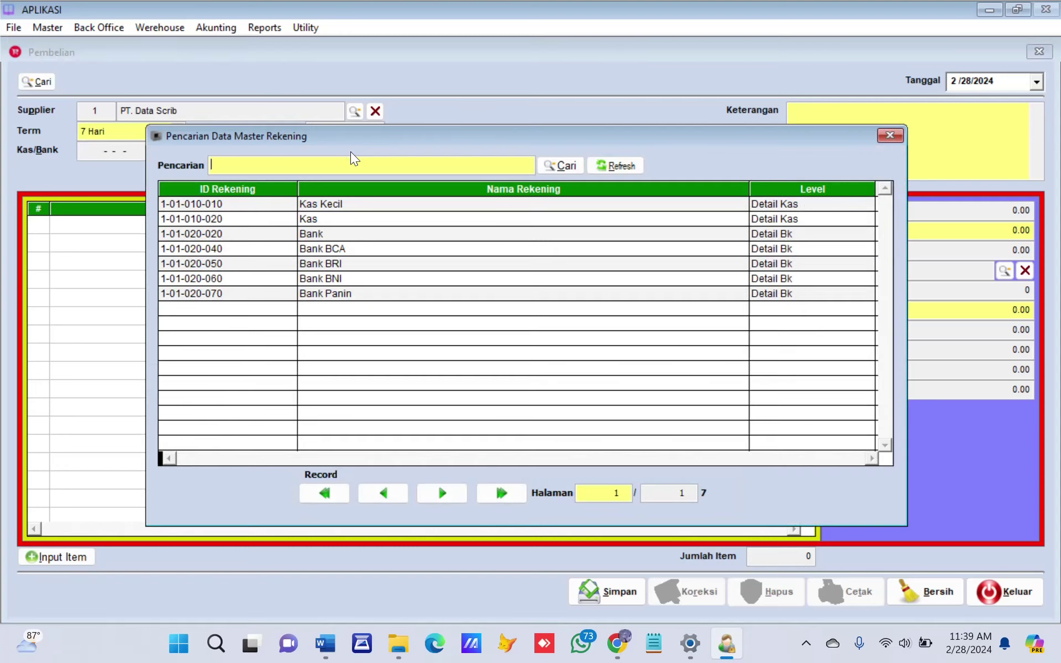
left_click(270, 278)
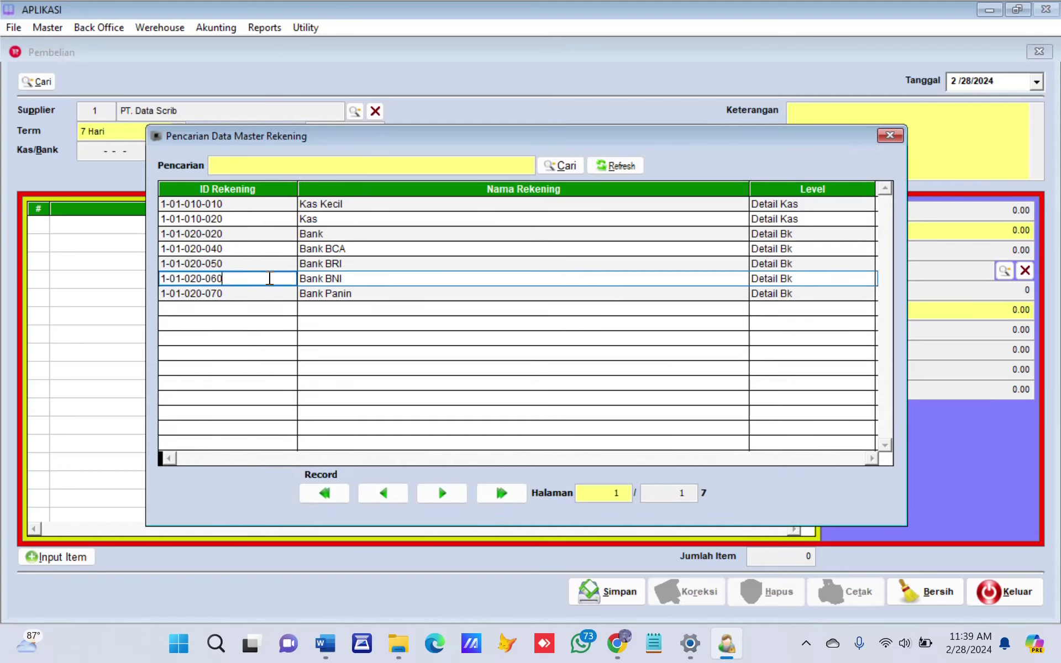
double_click(270, 278)
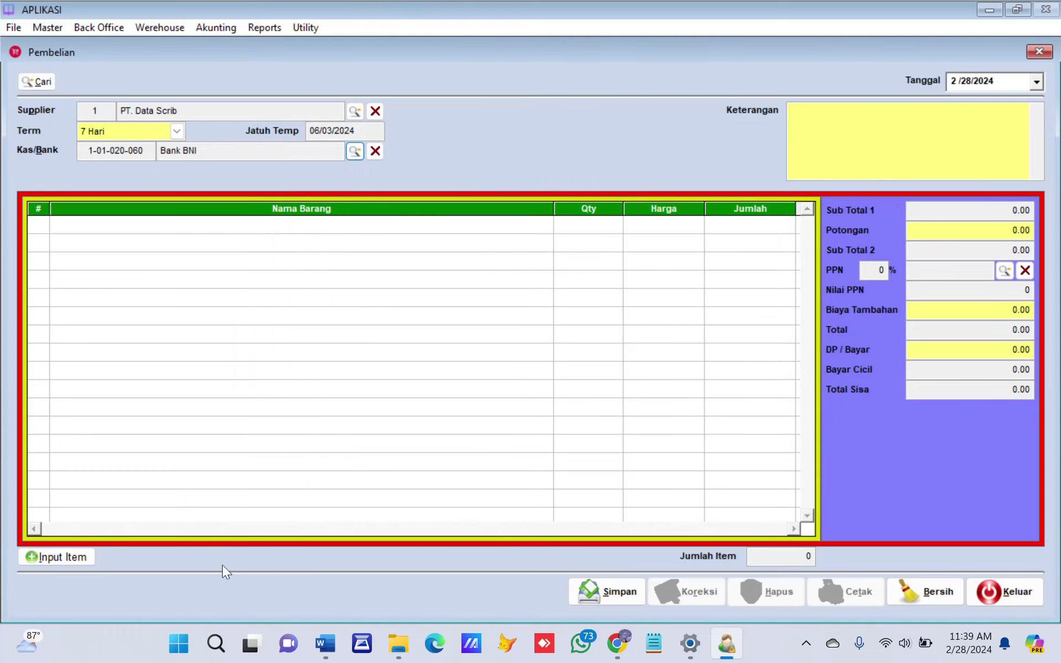
Add the item Komputer to the purchase with quantity 15 and unit price 3,500,000.
left_click(80, 558)
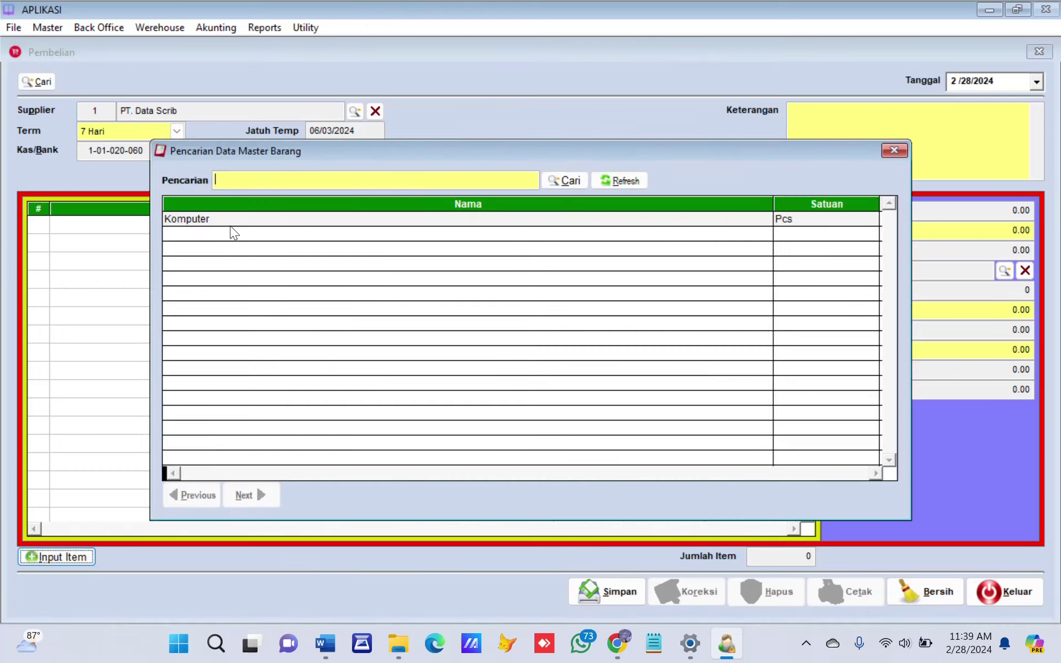
double_click(229, 223)
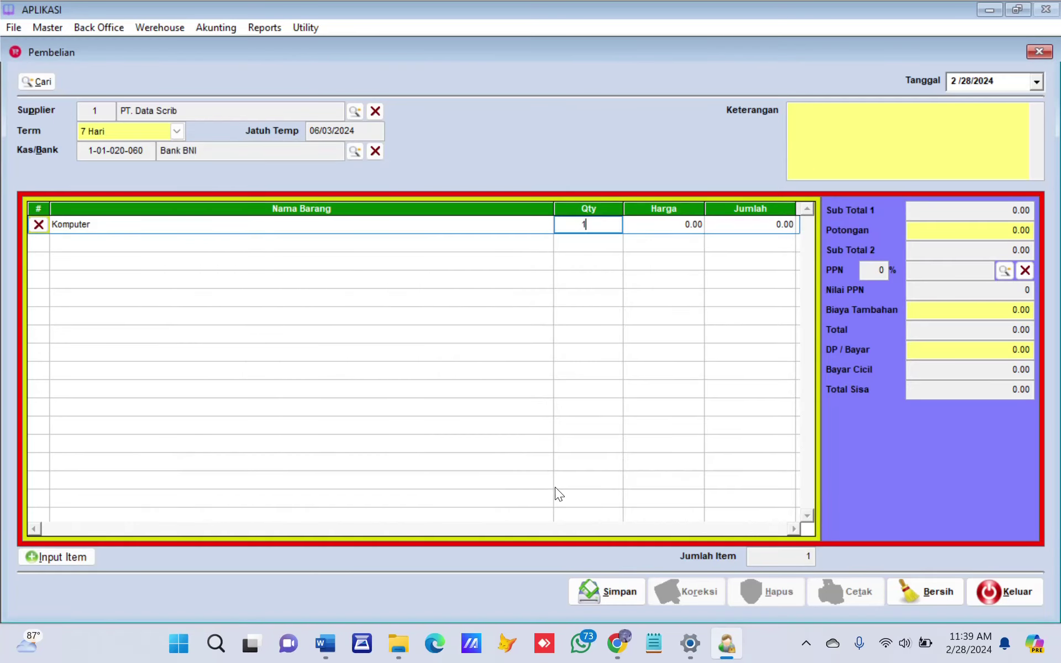
type("15")
left_click(652, 225)
type("3,500,0")
type("000,0")
key("Return")
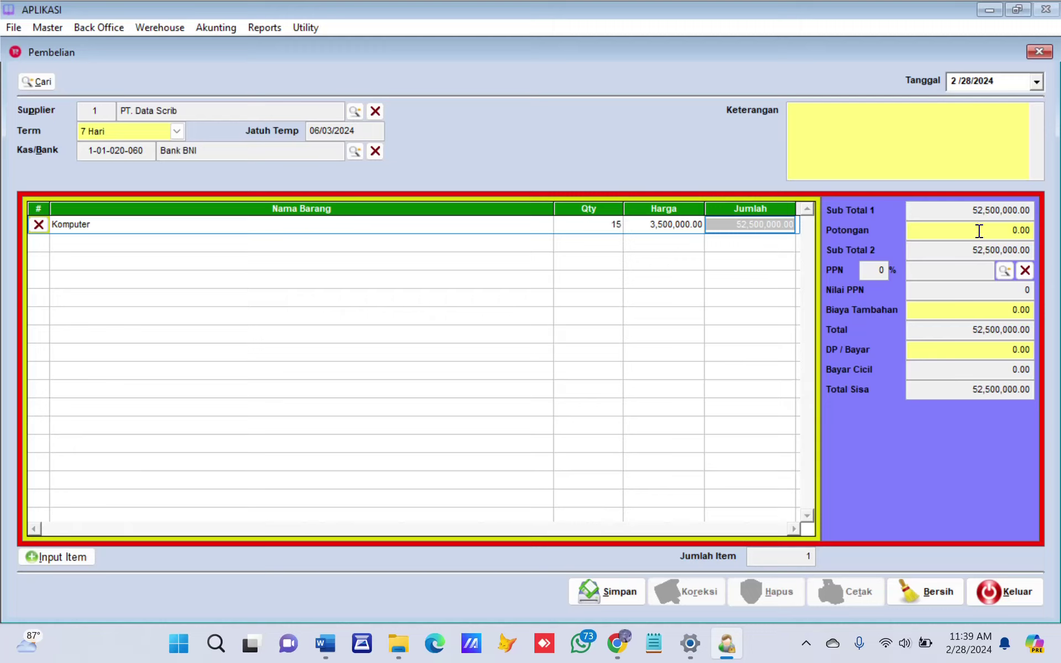
Enter "pembelian pertama" as the purchase's Keterangan and leave Potongan at zero.
left_click(809, 122)
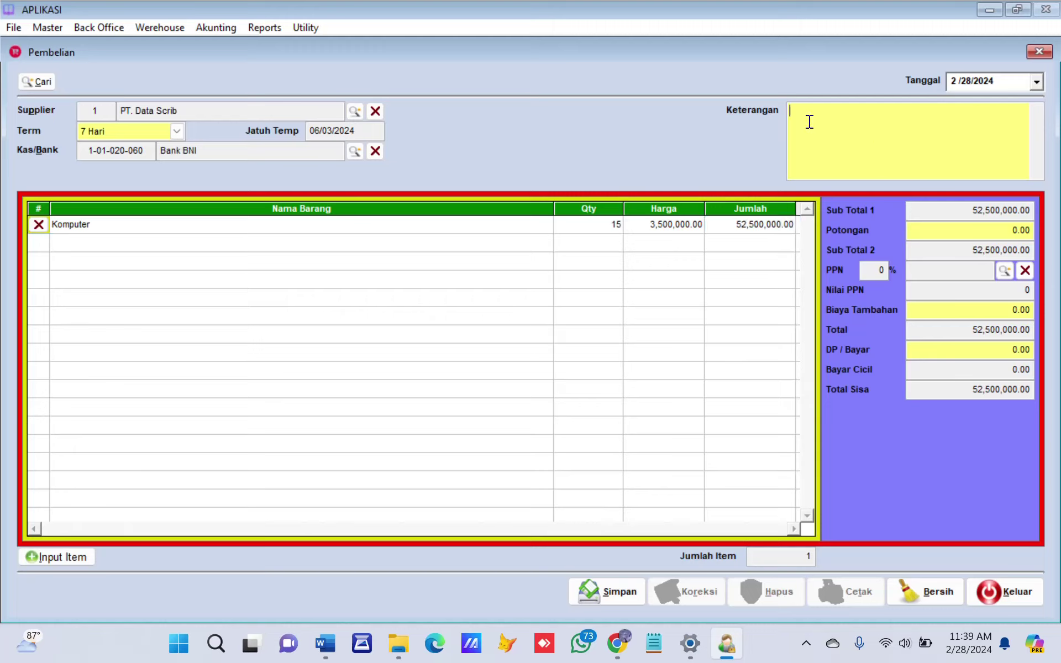
type("pembelian pertama")
left_click(944, 227)
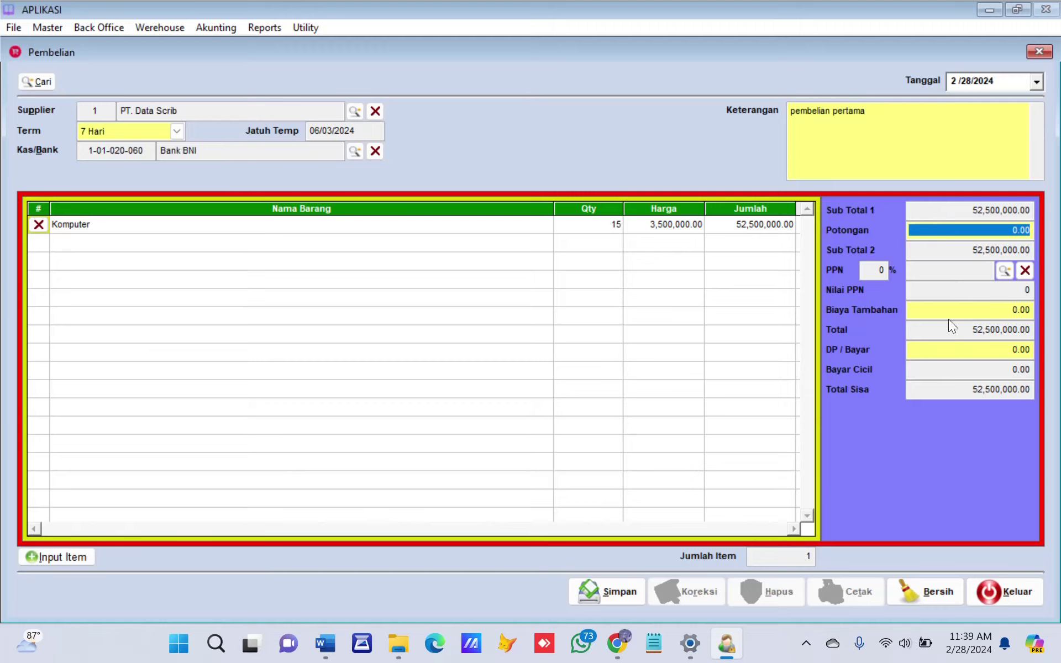
Try paying the purchase in full by setting DP / Bayar to 52,500,000.
left_click(948, 350)
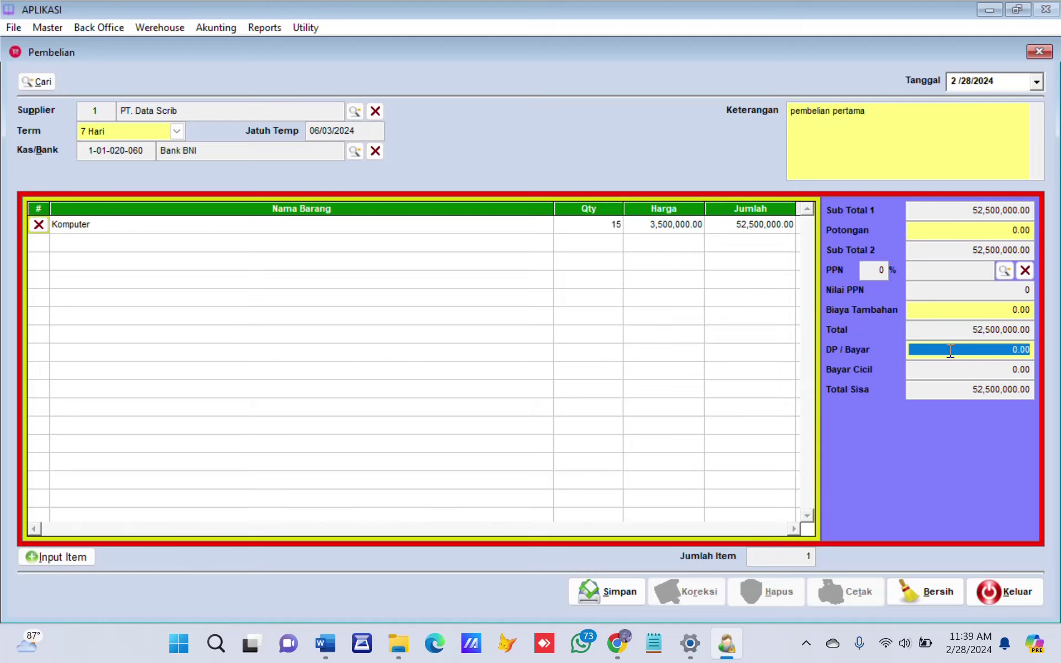
type("50,000,")
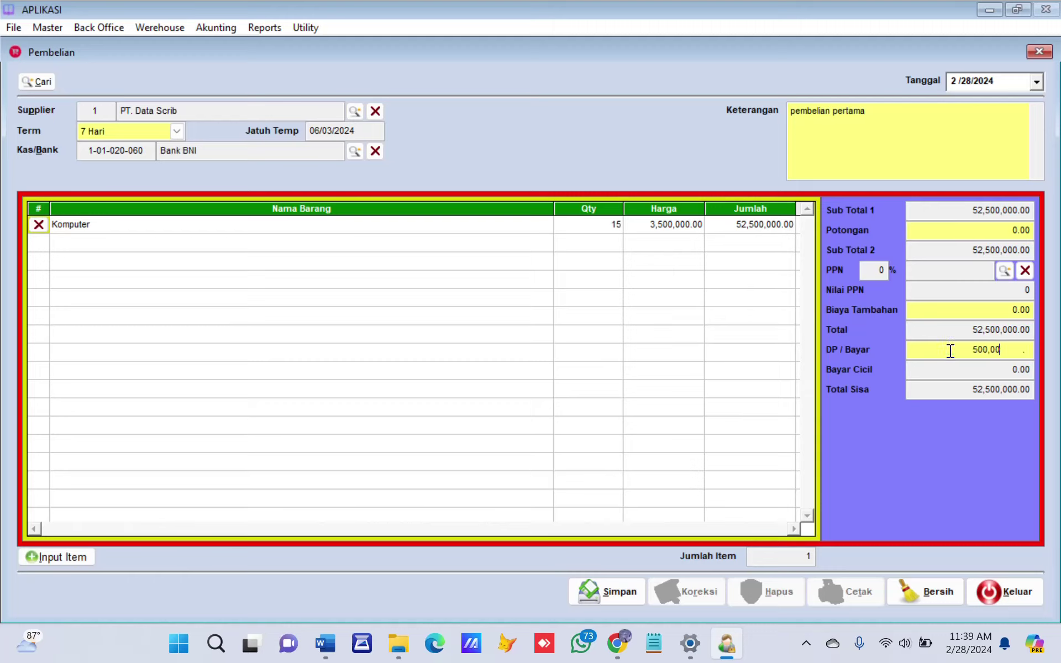
type("000")
key("Return")
left_click_drag(974, 356, 1057, 342)
type("52,500,000")
key("Tab")
Set the purchase's DP / Bayar amount to 50,000,000.
left_click_drag(967, 350, 1059, 347)
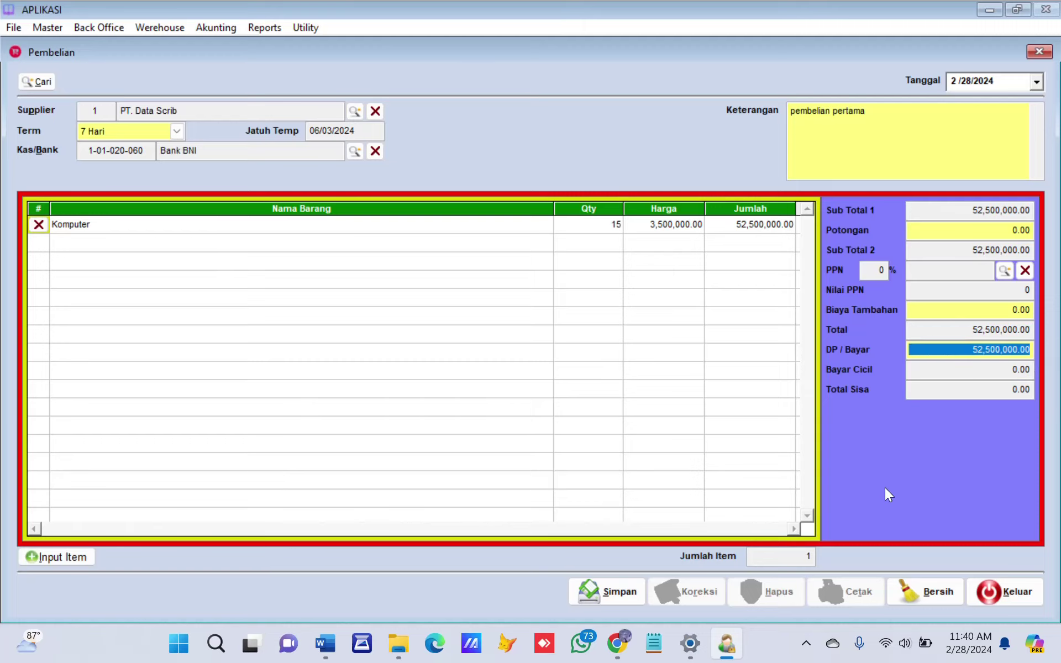
type("50,000,0")
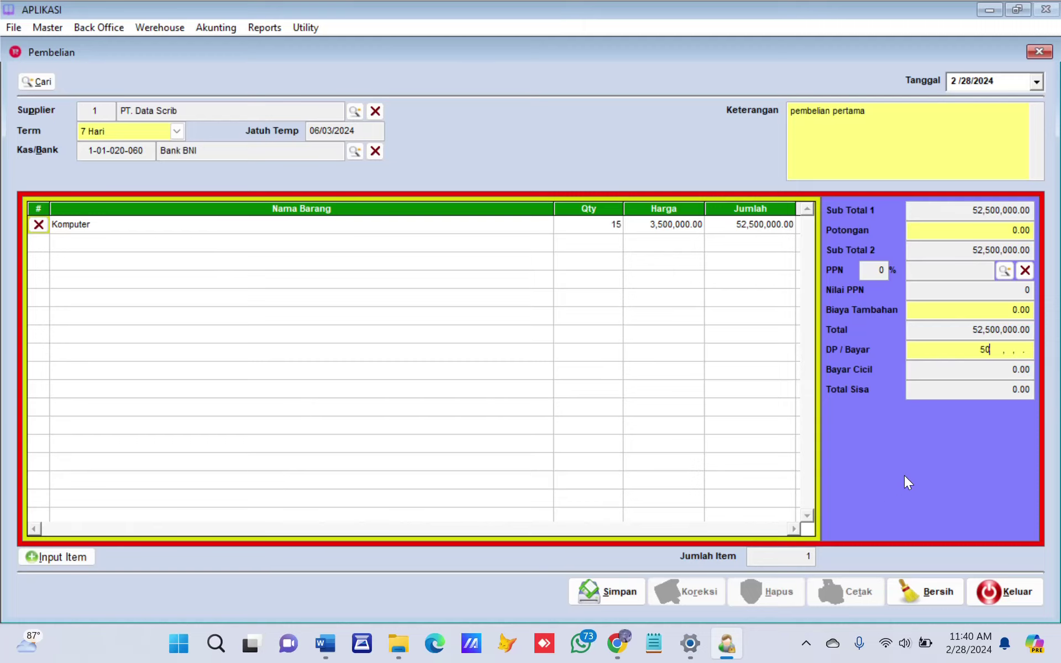
type("000,00")
key("Return")
Save the purchase and open the print preview of its Faktur Pembelian.
left_click(605, 602)
left_click(521, 364)
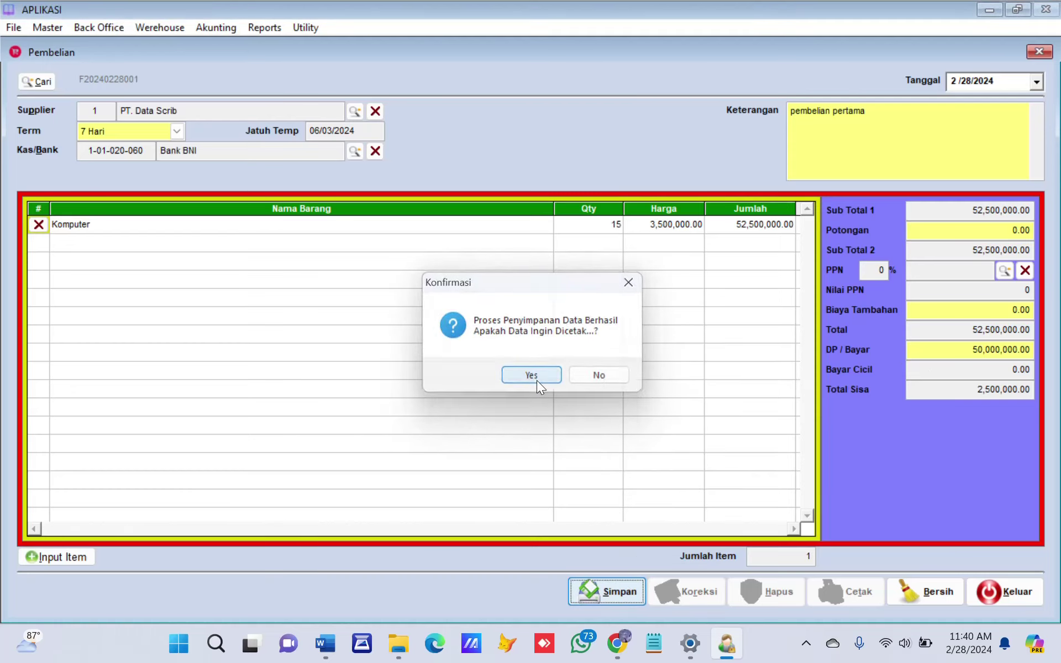
left_click(536, 380)
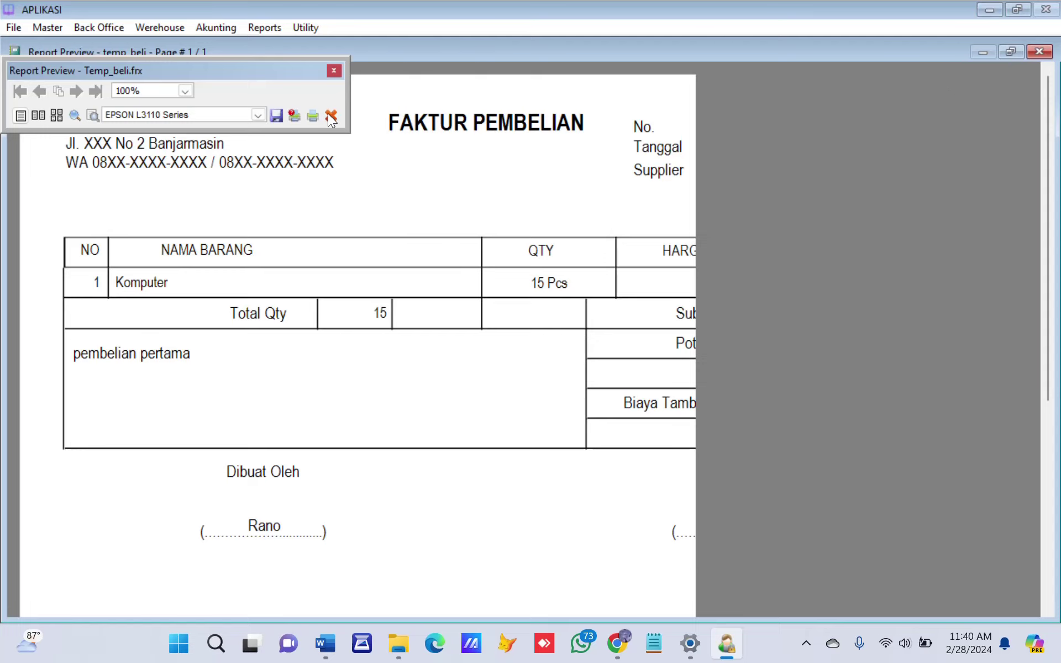
left_click(469, 315)
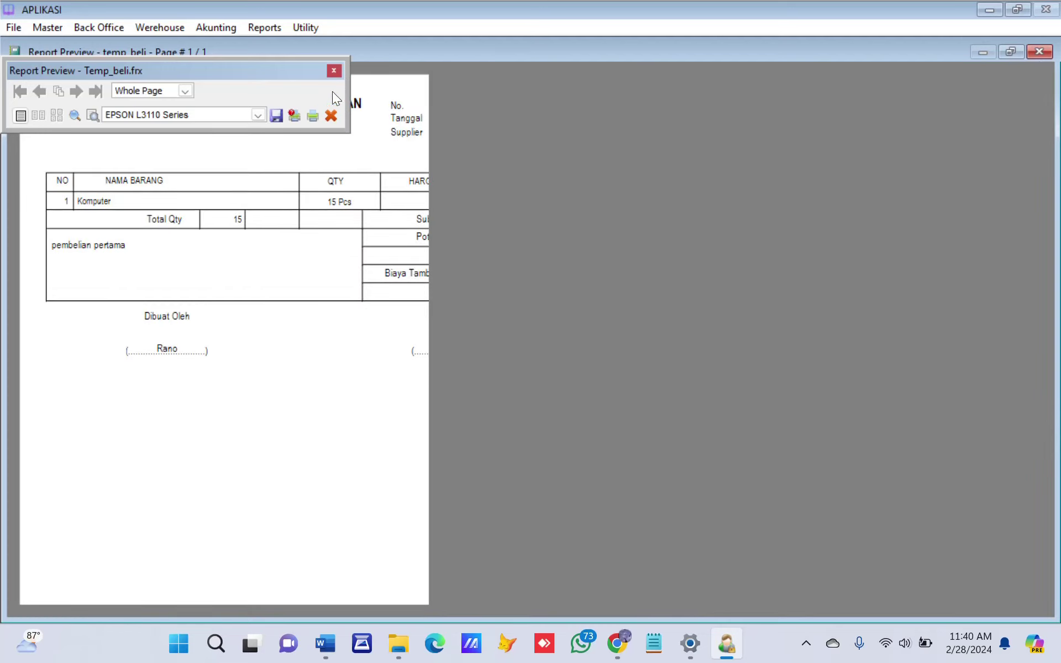
Set the Windows display scale to 100% in the display settings and put the settings window away.
left_click(725, 647)
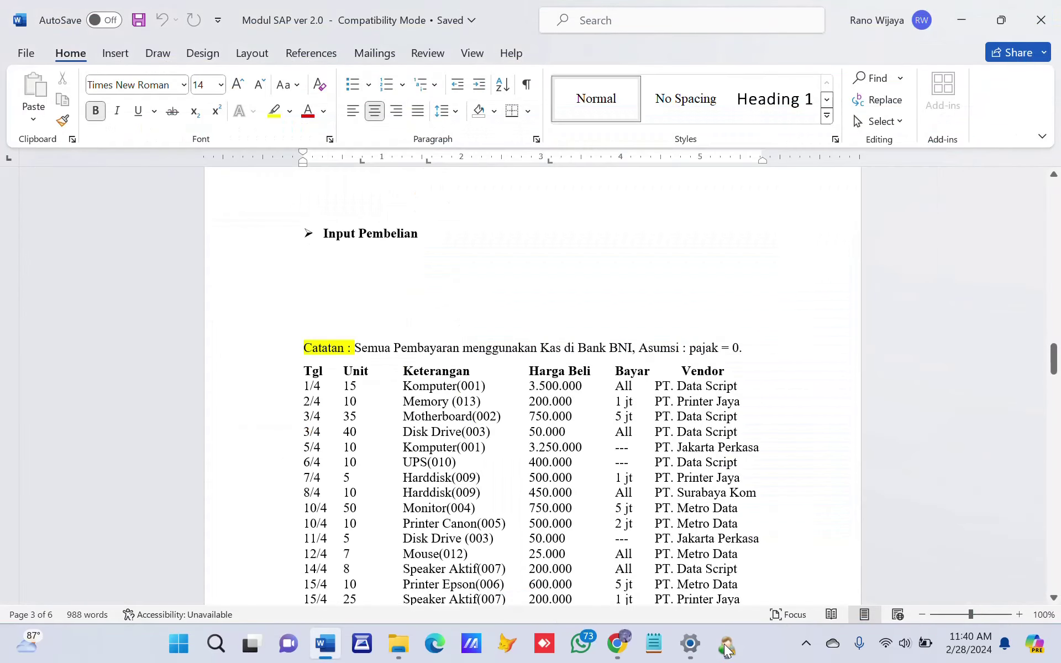
left_click(955, 12)
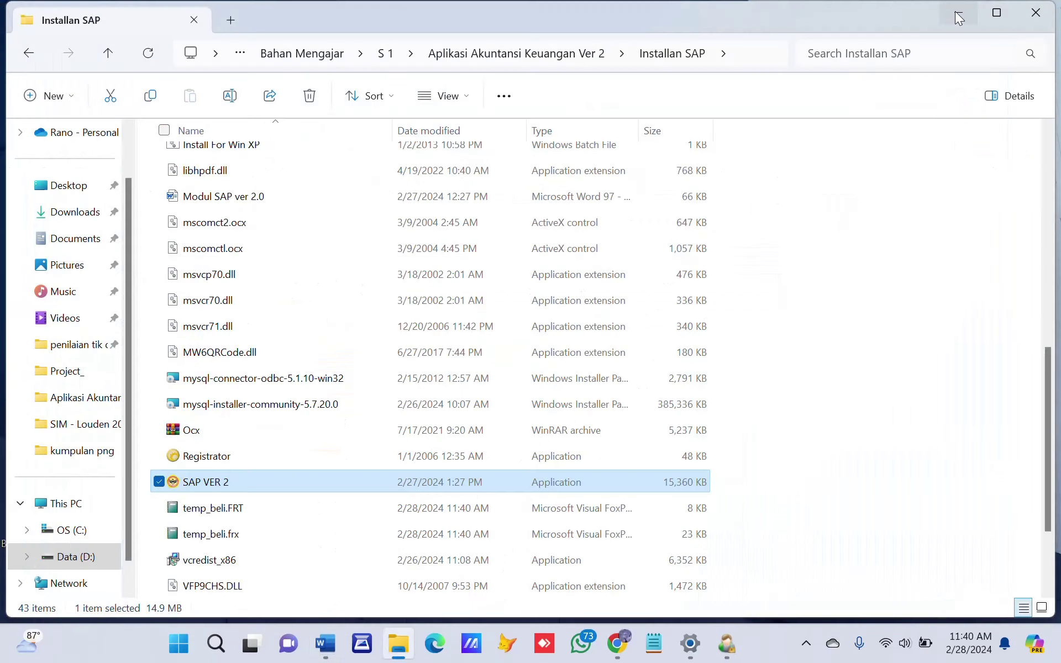
left_click(956, 13)
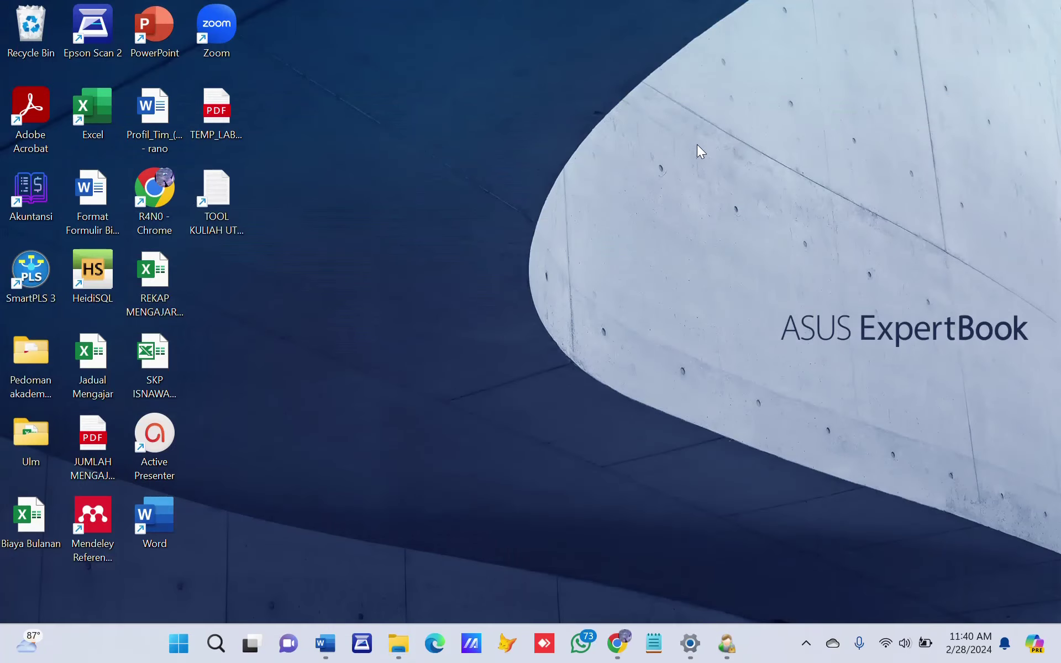
right_click(670, 116)
left_click(716, 251)
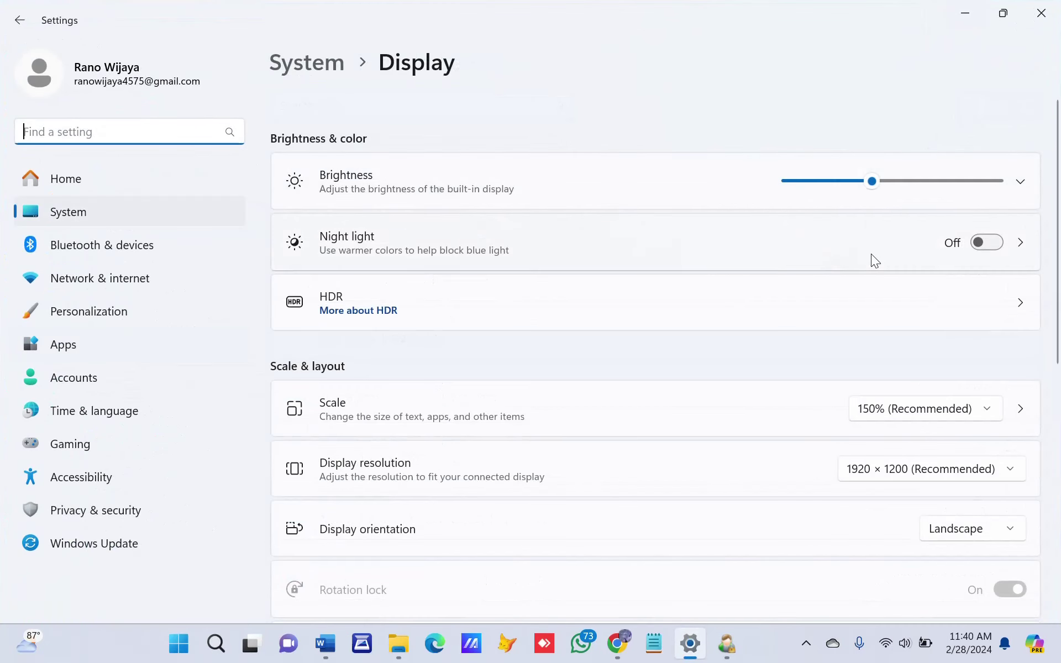
left_click(989, 408)
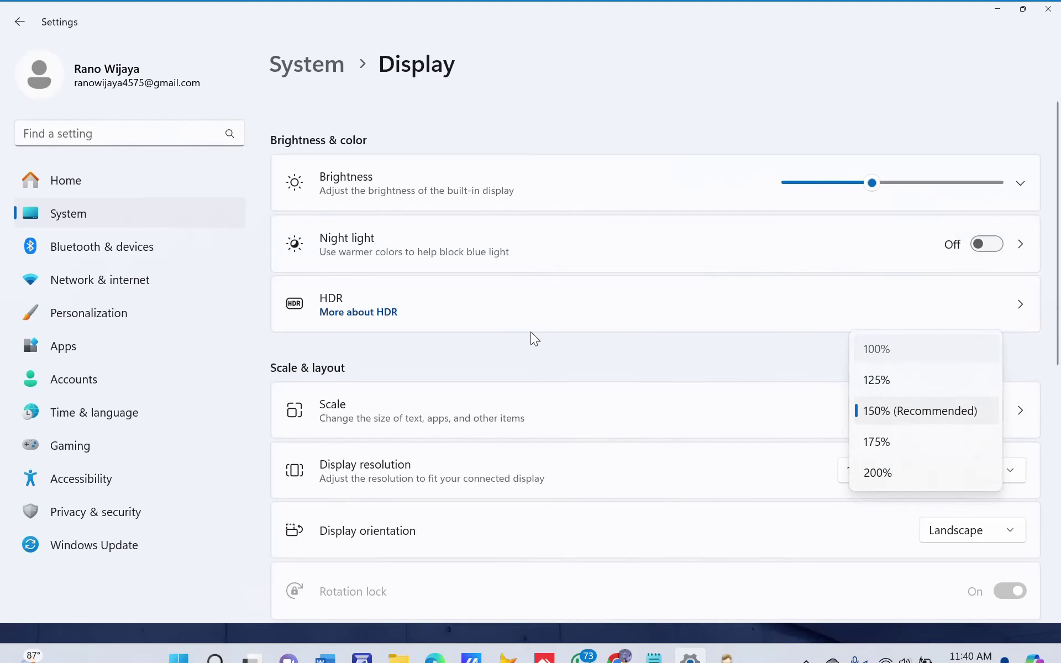
key("Return")
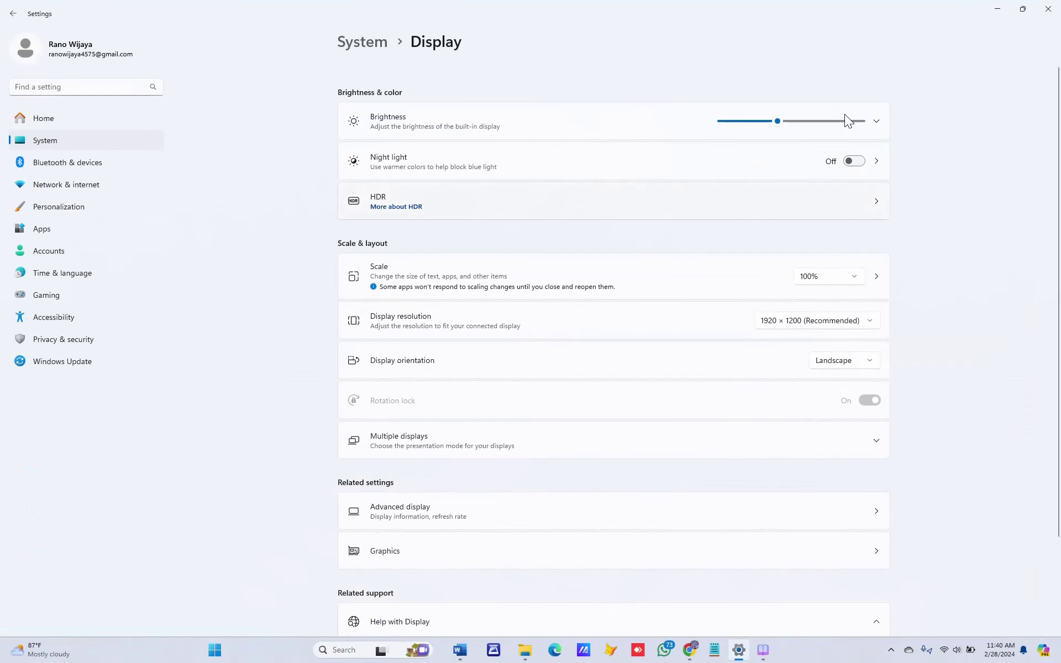
left_click(998, 10)
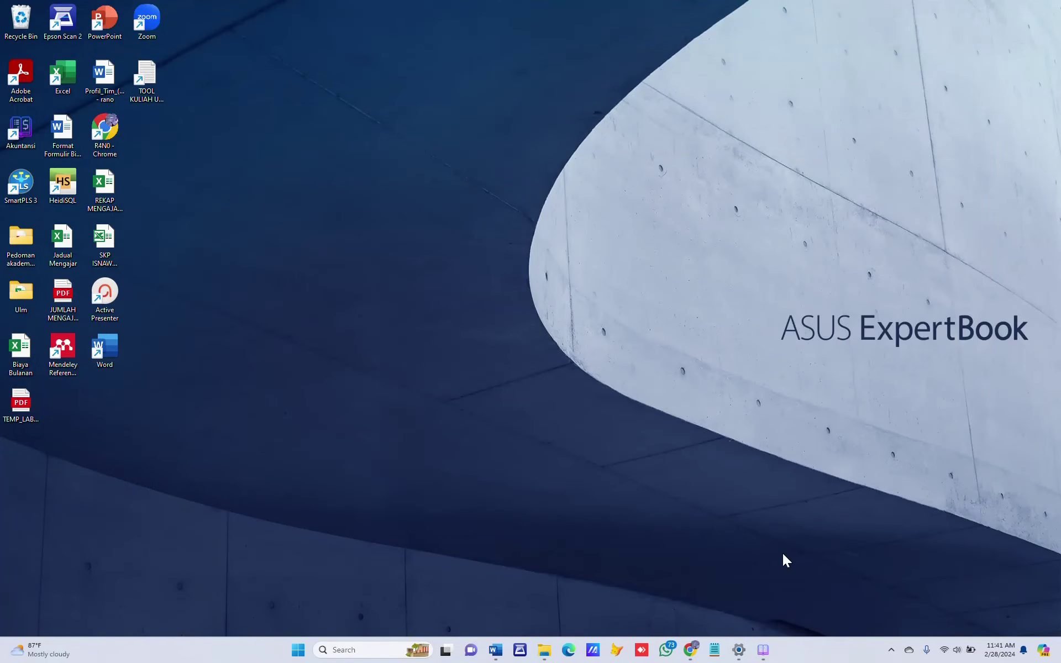
Return to the accounting program, close the invoice preview and load the saved PT. Data Scrib purchase into the Pembelian form.
left_click(762, 649)
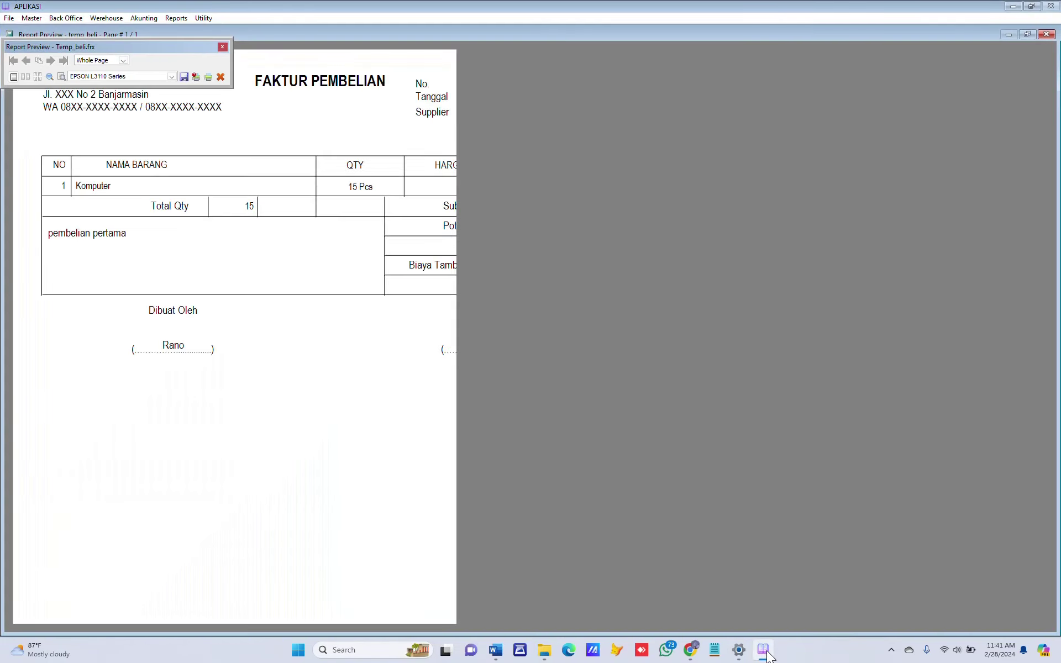
left_click(222, 48)
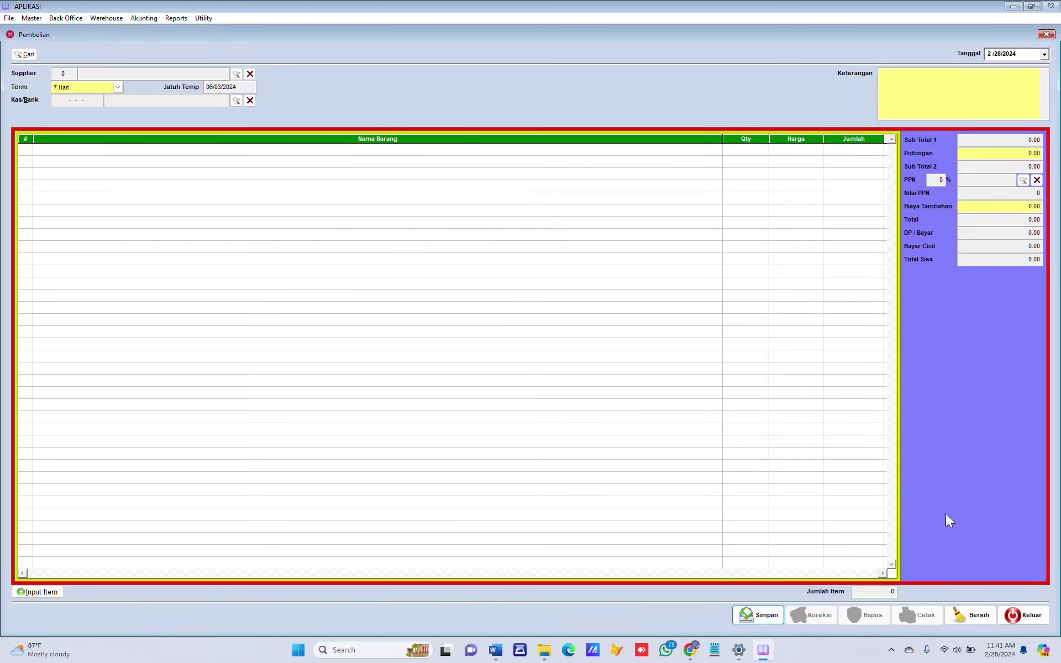
left_click(28, 55)
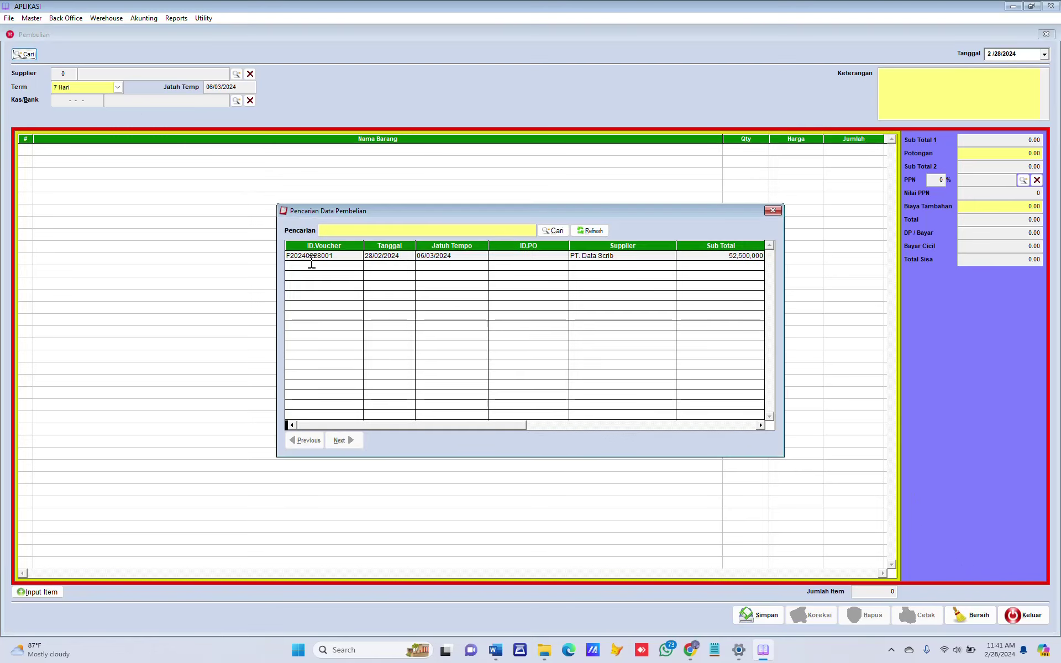
left_click(311, 257)
double_click(311, 257)
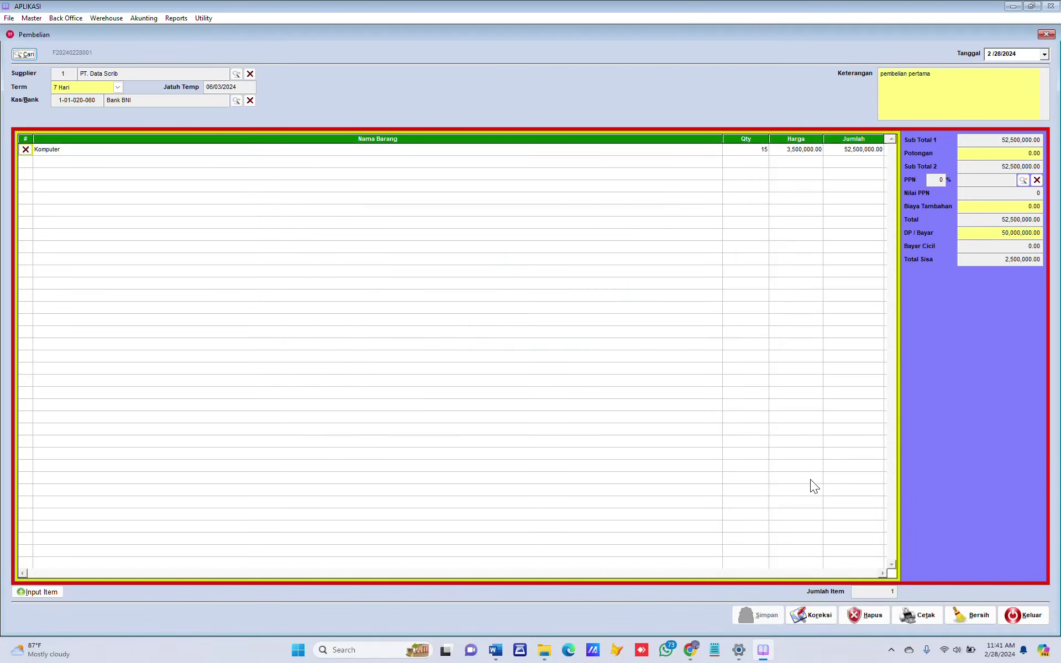
Preview the purchase's Faktur Pembelian at whole-page size, then close the preview and the Pembelian form.
left_click(910, 615)
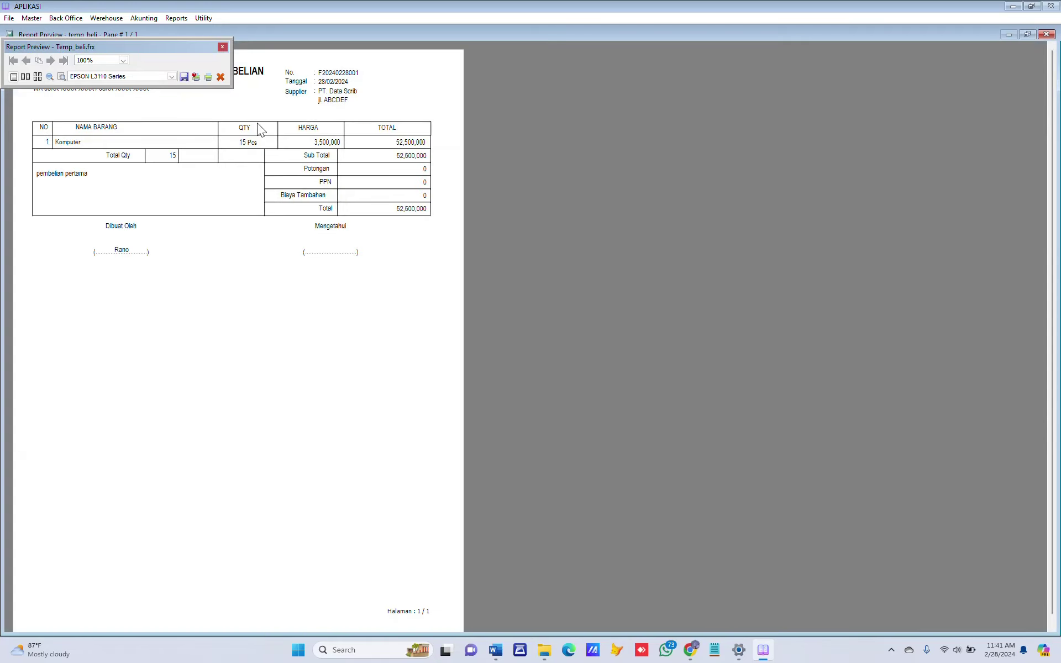
left_click(278, 235)
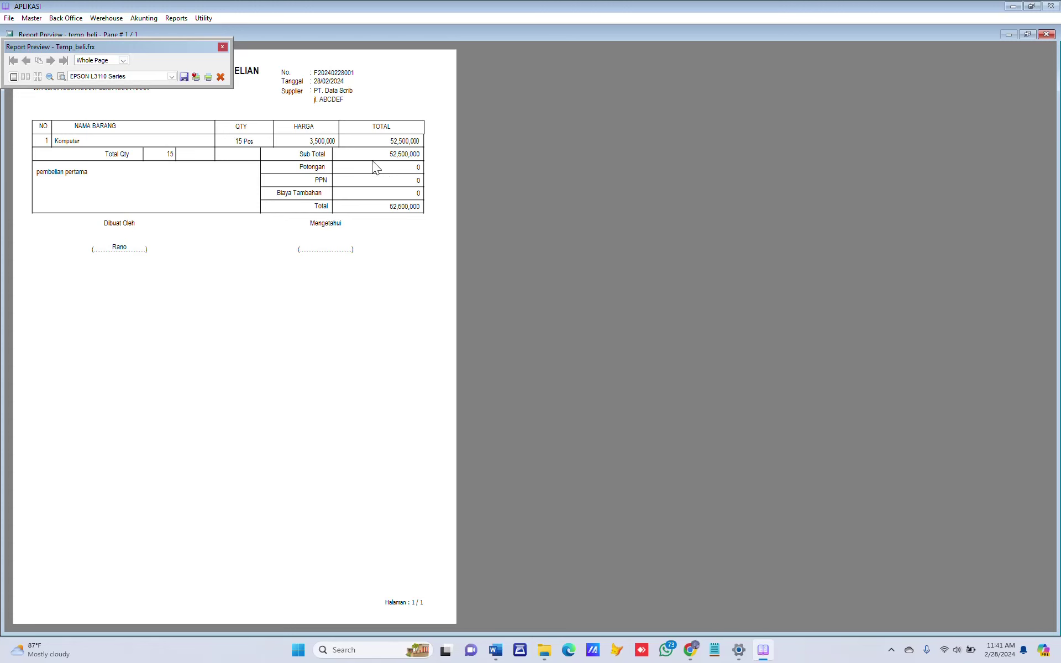
key("Escape")
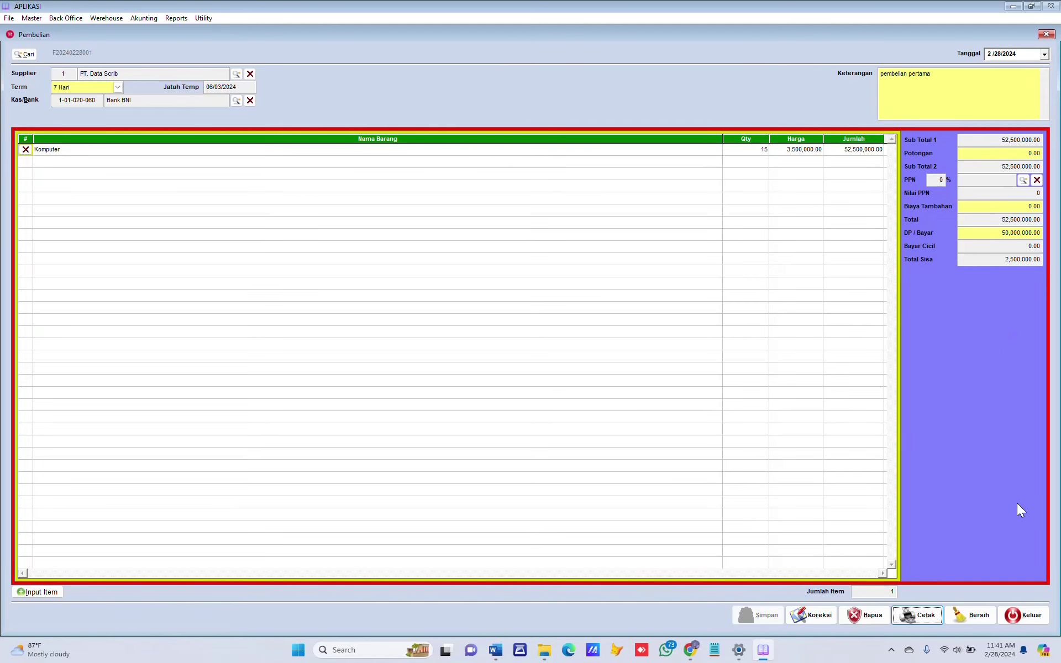
left_click(1027, 613)
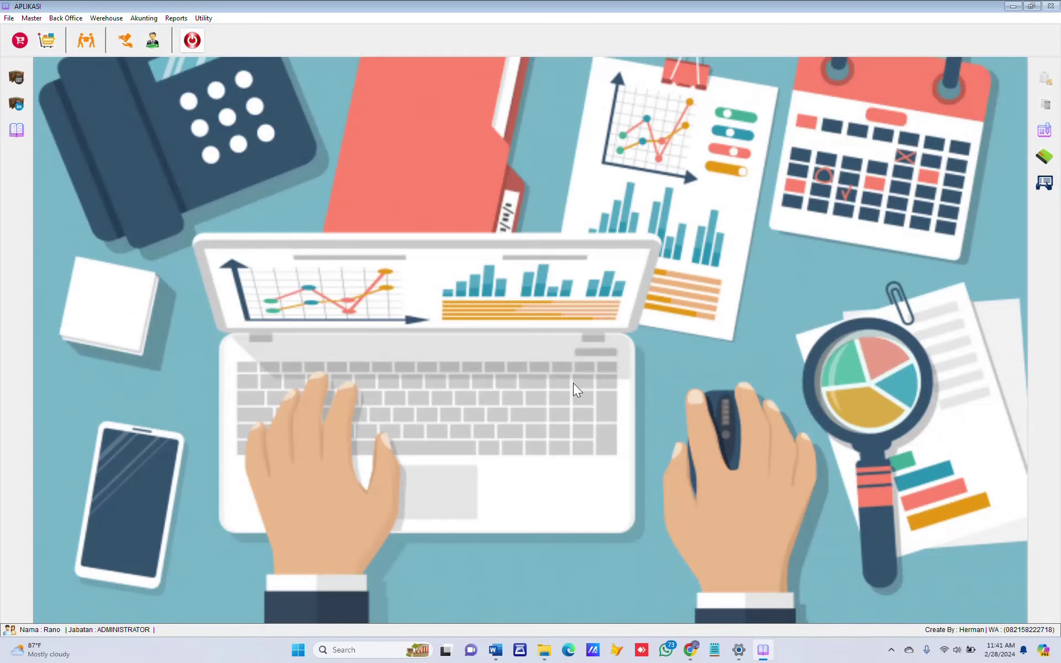
Switch to the Modul SAP ver 2.0 document in Word and examine the purchase list at 170% zoom and the tasks following it.
left_click(501, 647)
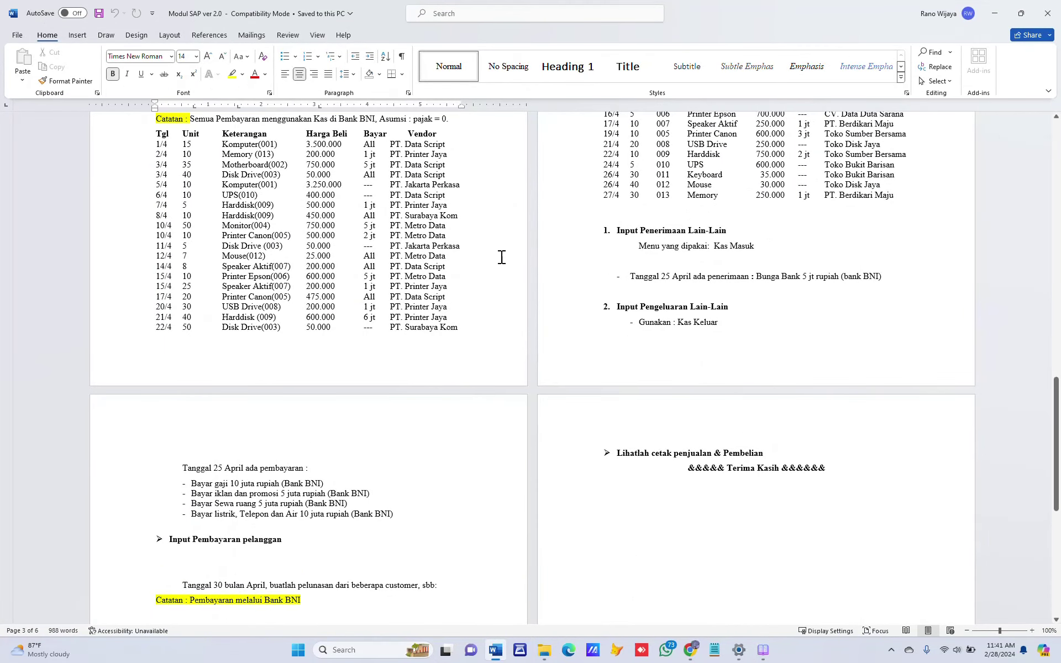
left_click(1031, 631)
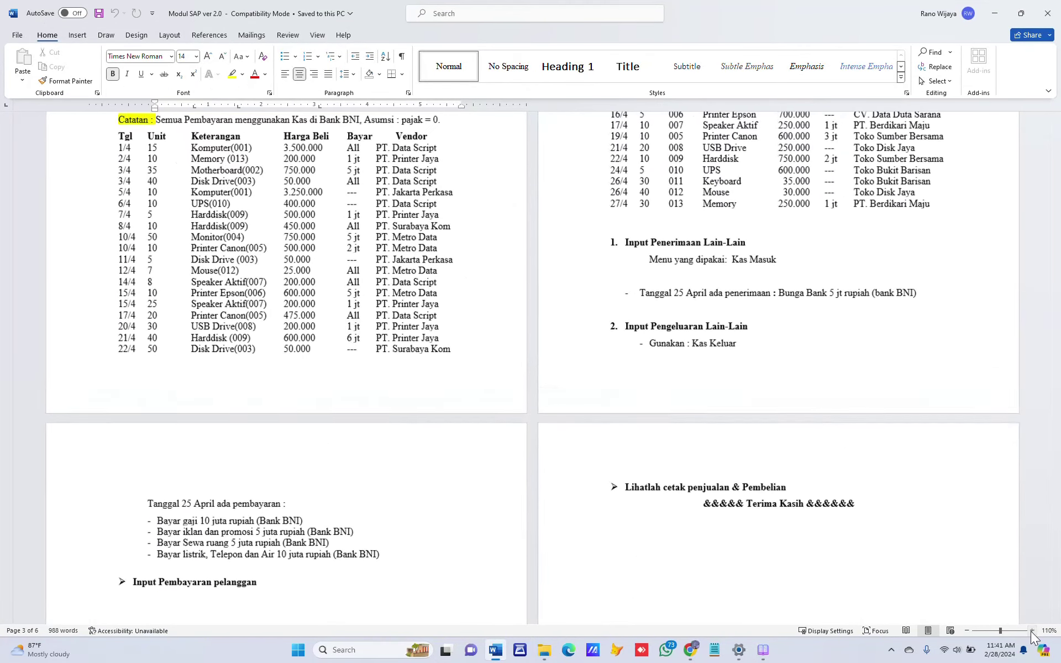
left_click(1031, 631)
left_click(1031, 631)
left_click(1031, 631)
left_click(1031, 631)
left_click(1031, 630)
left_click(1030, 631)
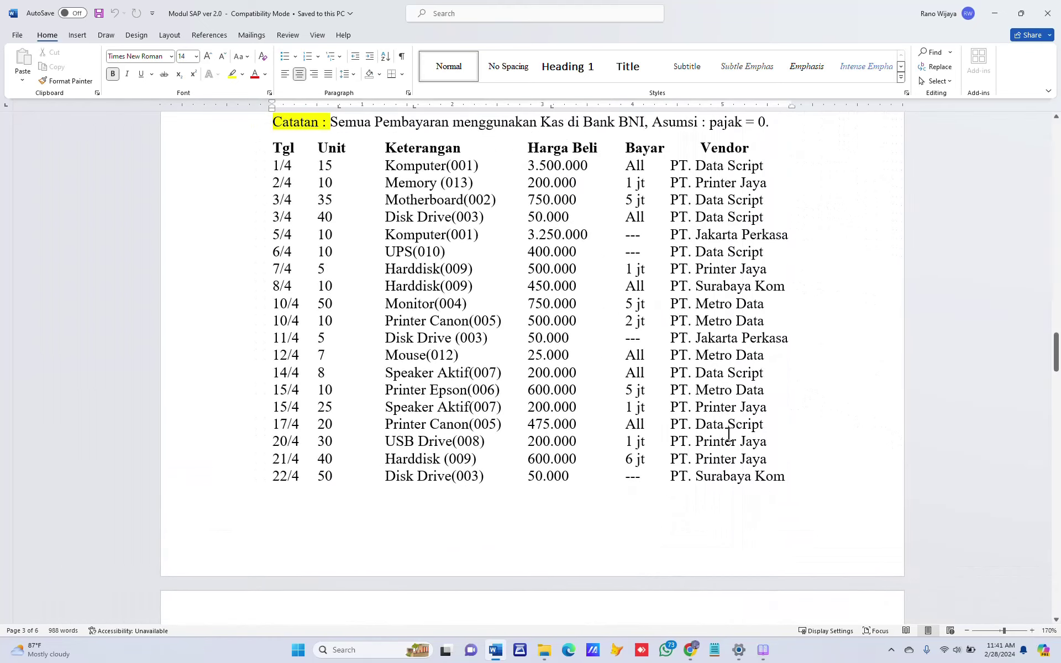
scroll(754, 395, "down", 3)
scroll(754, 395, "down", 7)
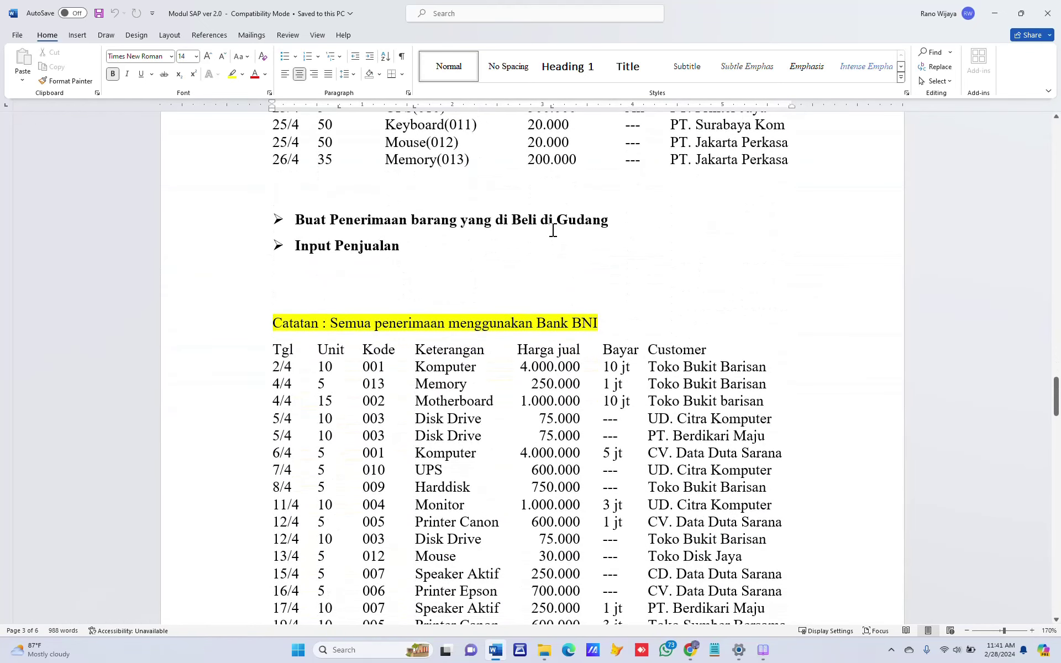
Switch back to the accounting program and start a Penerimaan Barang Pembelian for the PT. Data Scrib computer purchase.
left_click(762, 651)
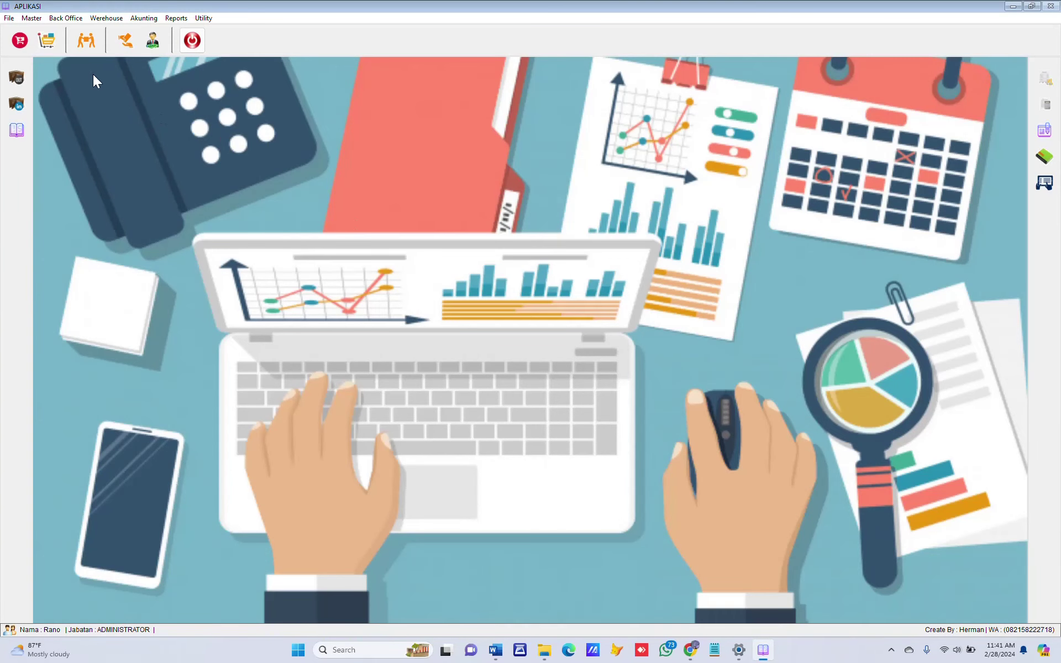
left_click(58, 21)
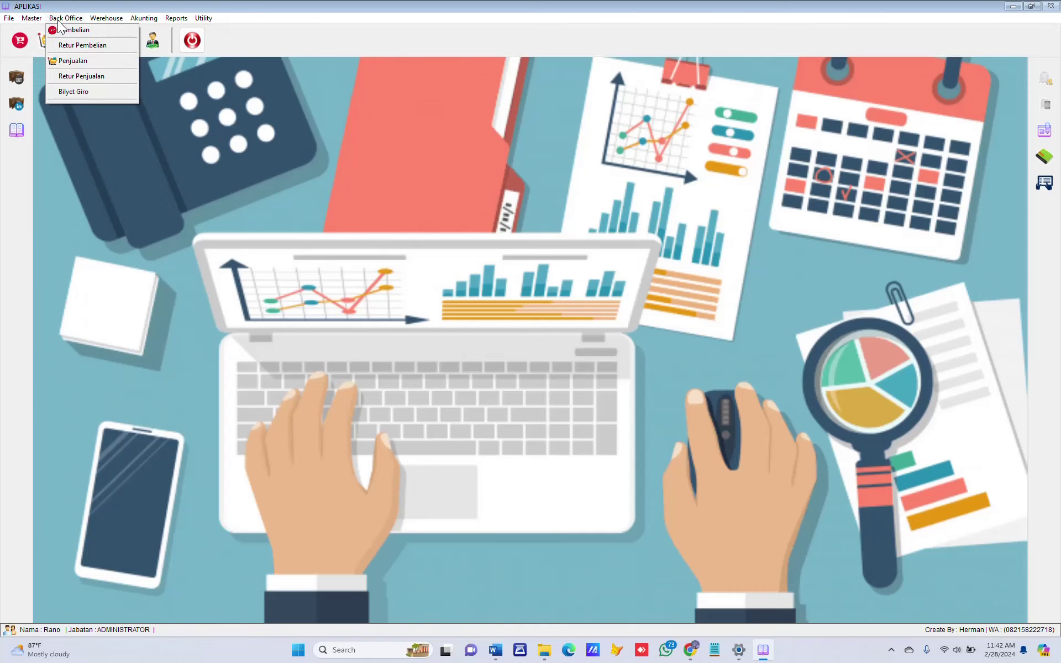
mouse_move(97, 23)
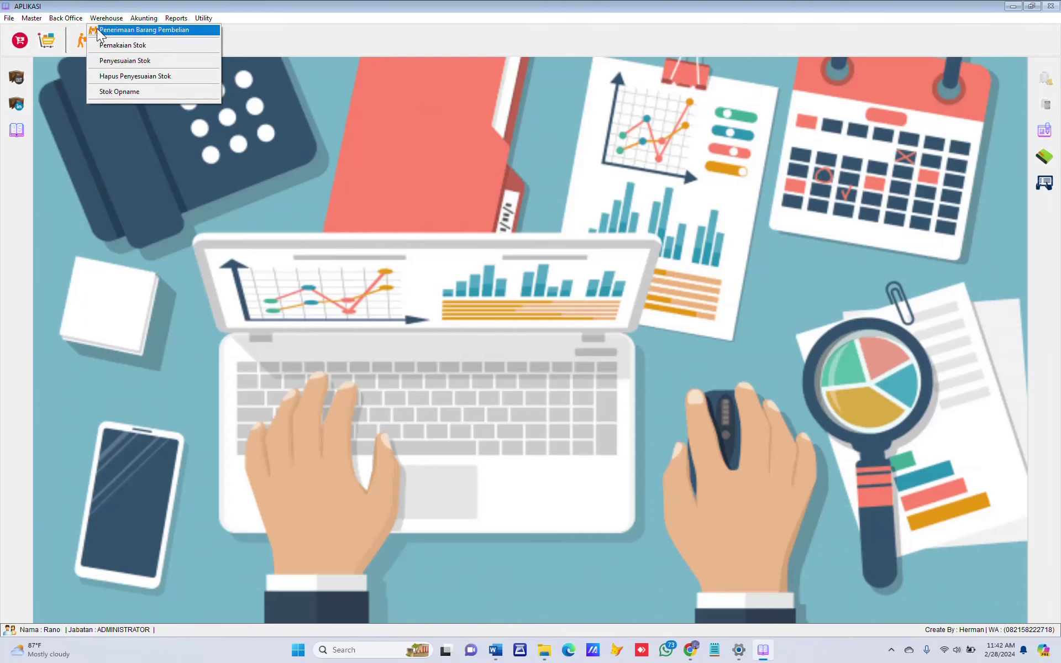
left_click(97, 28)
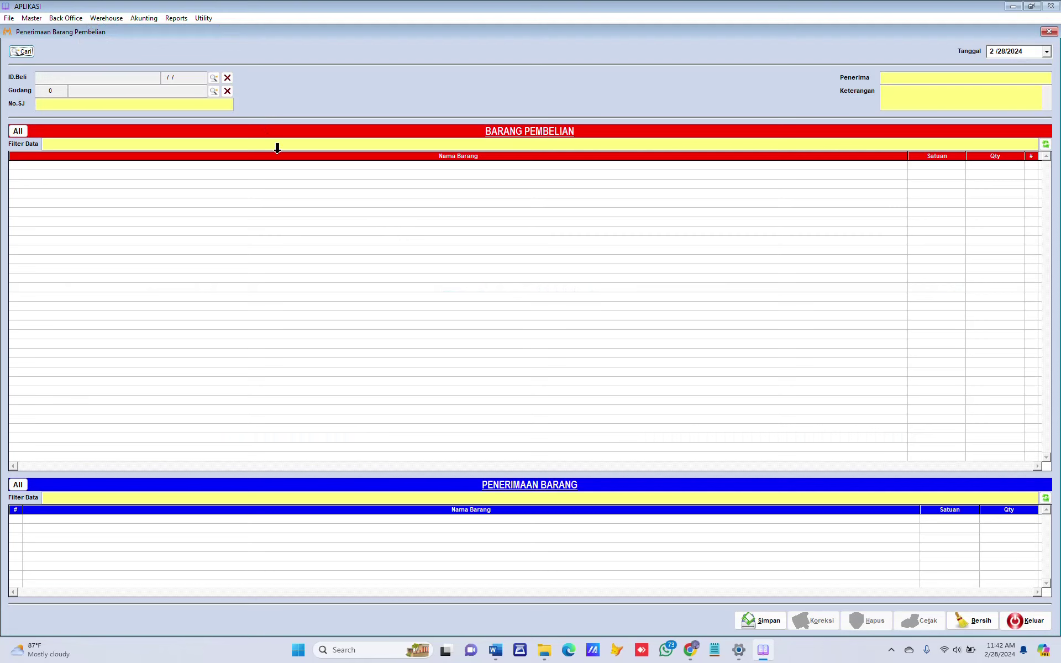
left_click(213, 78)
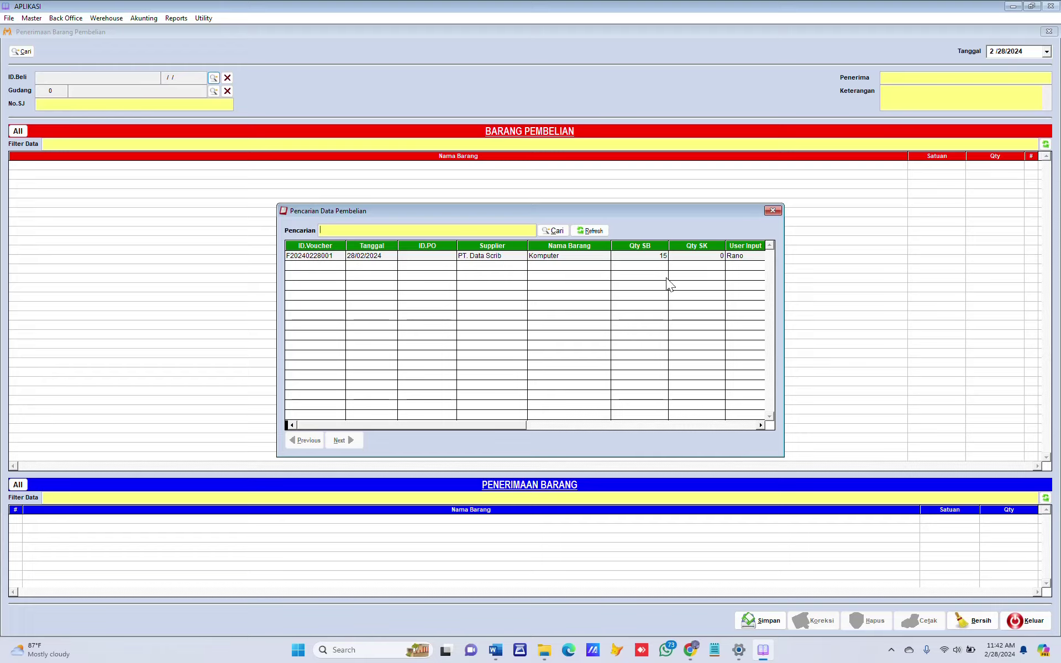
left_click(331, 257)
double_click(332, 257)
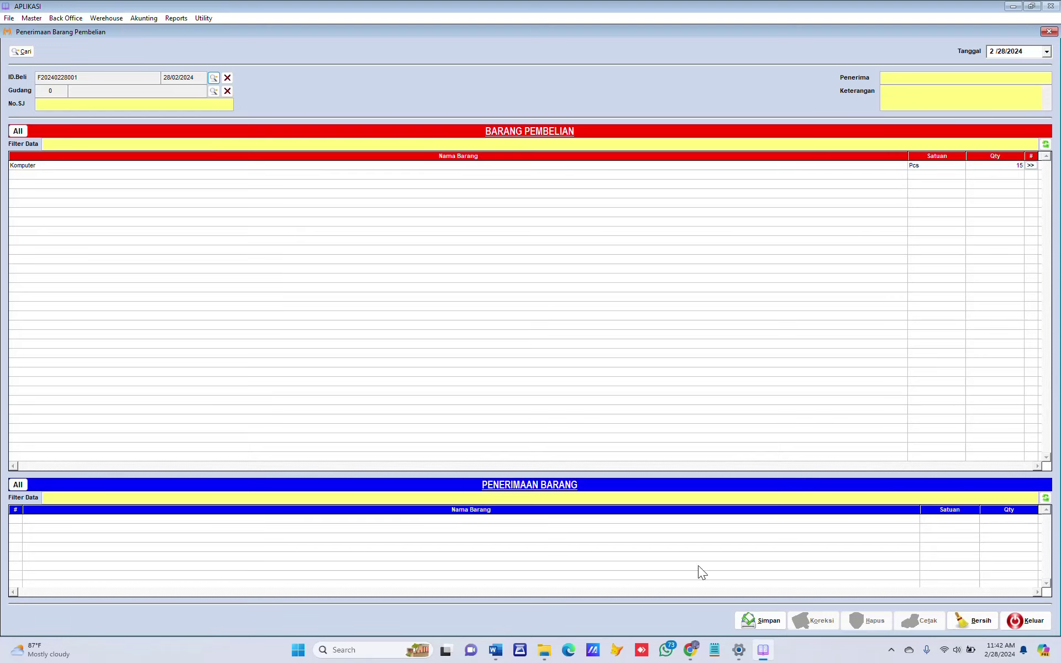
Transfer all items of the purchase from Barang Pembelian to Penerimaan Barang.
left_click(30, 168)
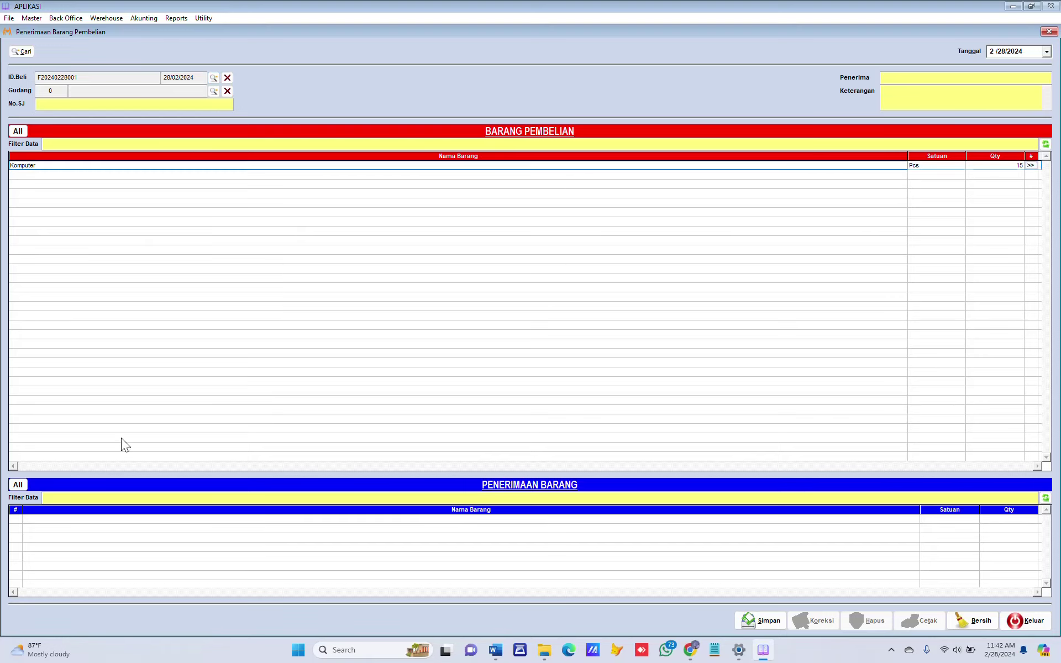
left_click(21, 483)
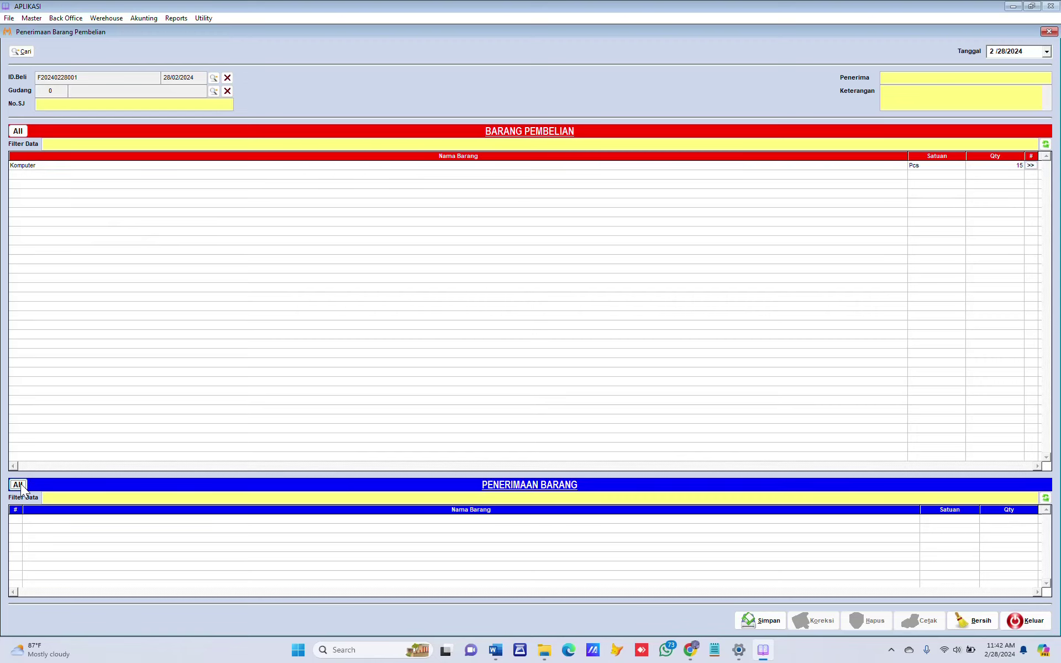
left_click(25, 165)
left_click(18, 131)
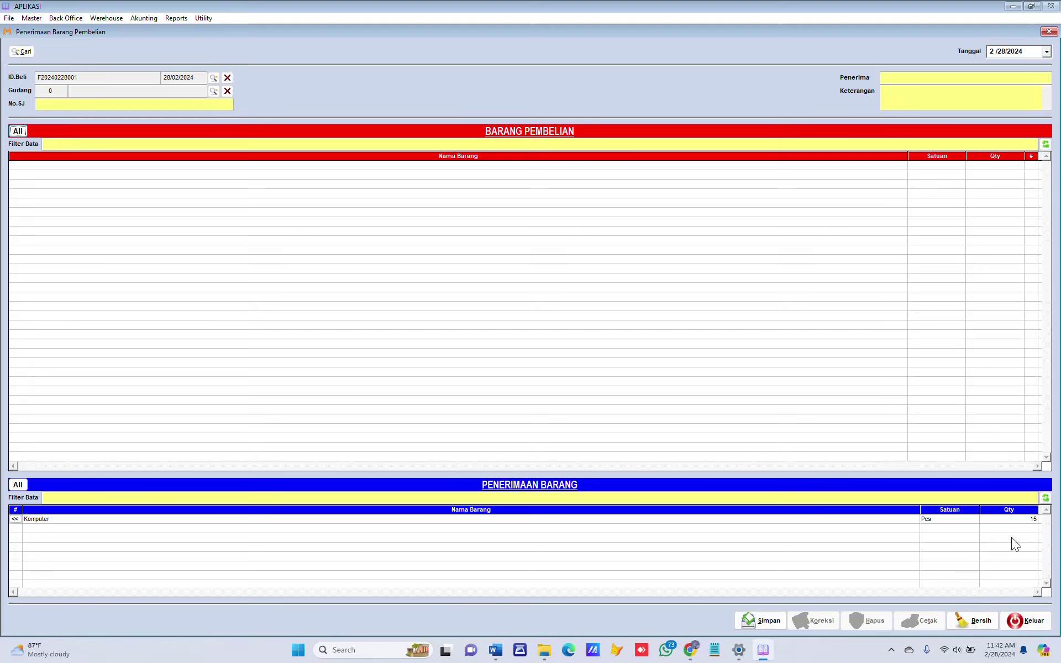
Choose Gudang 001 as the Gudang that receives the purchased goods.
left_click(761, 620)
left_click(552, 355)
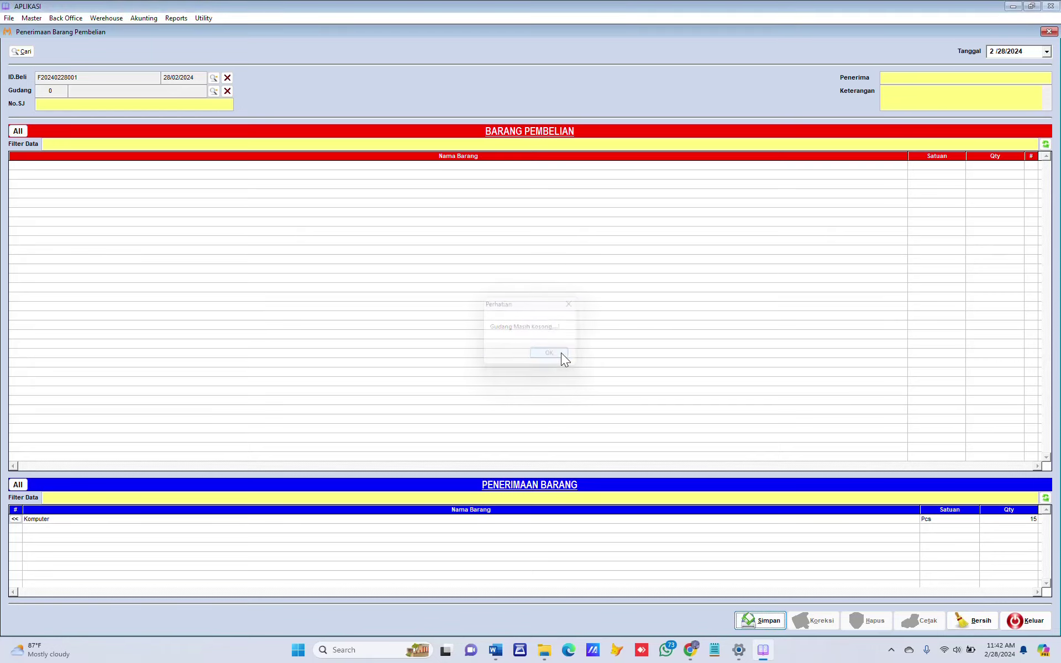
left_click(212, 91)
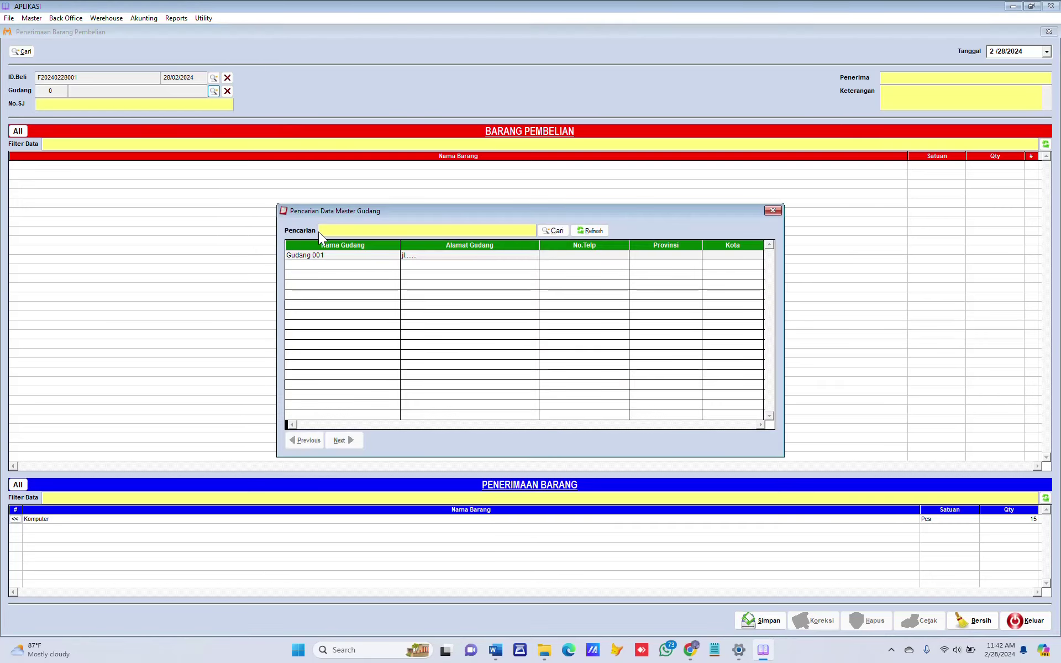
double_click(312, 256)
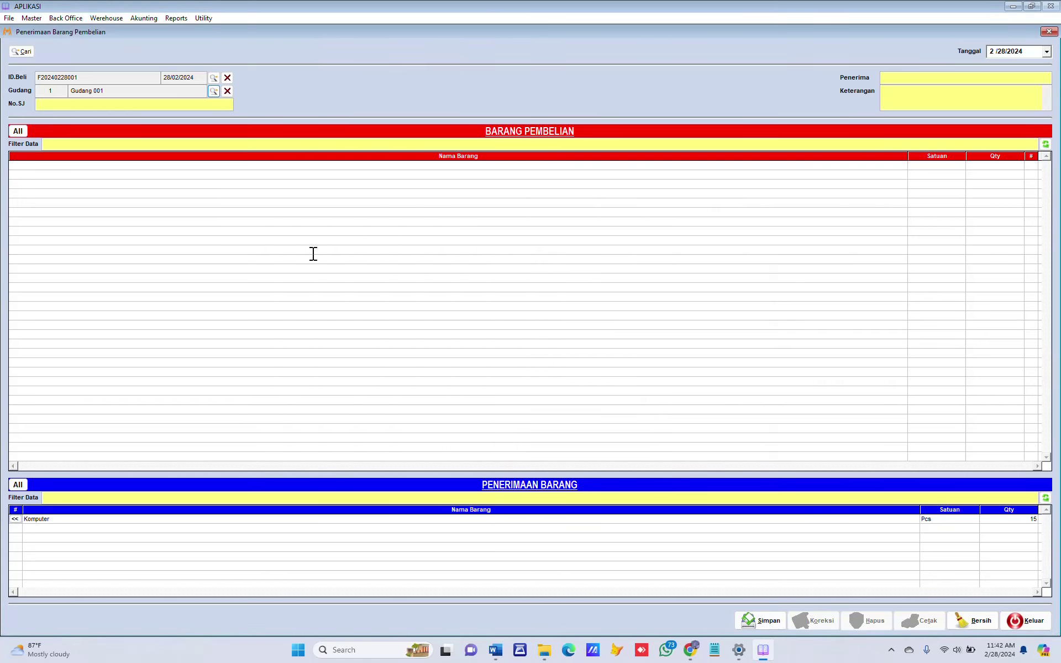
Save the goods receipt, then close its print preview and the Penerimaan Barang Pembelian form.
left_click(763, 619)
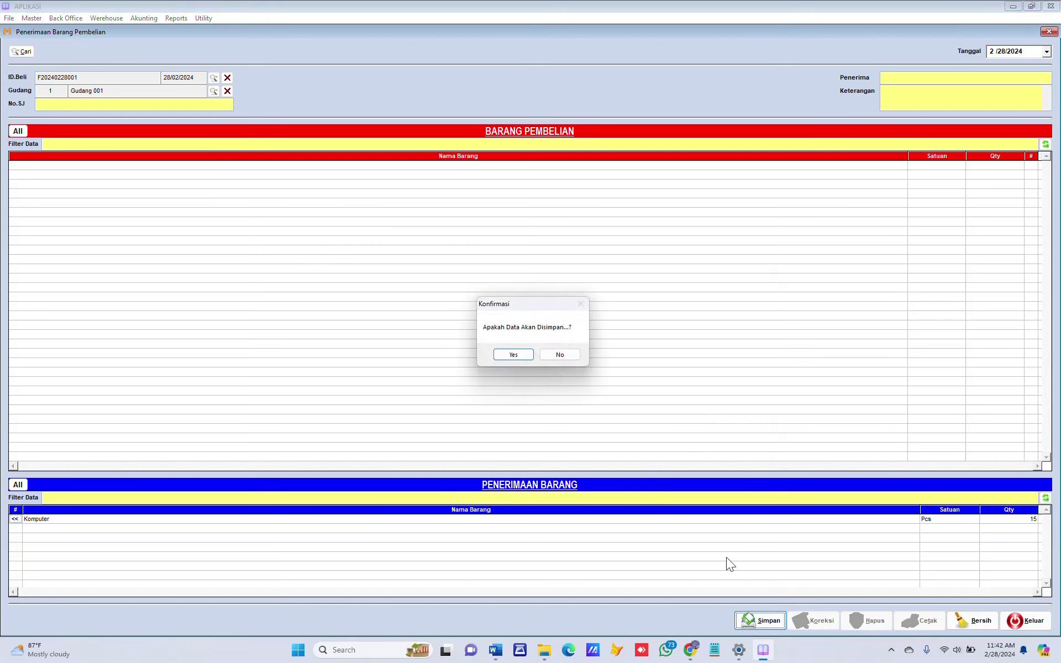
left_click(513, 356)
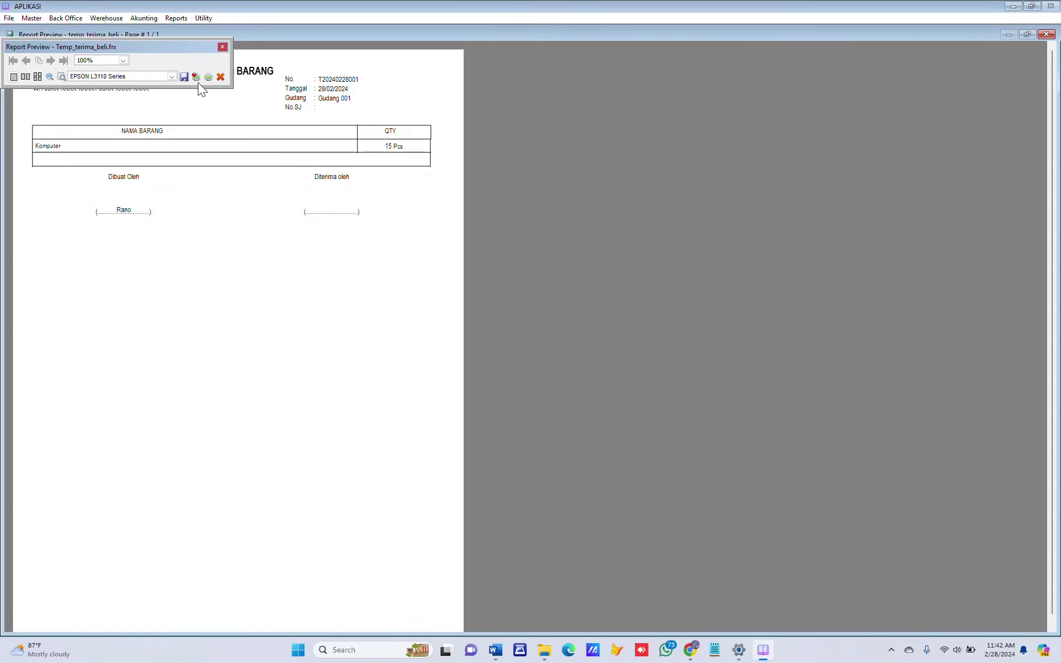
key("Escape")
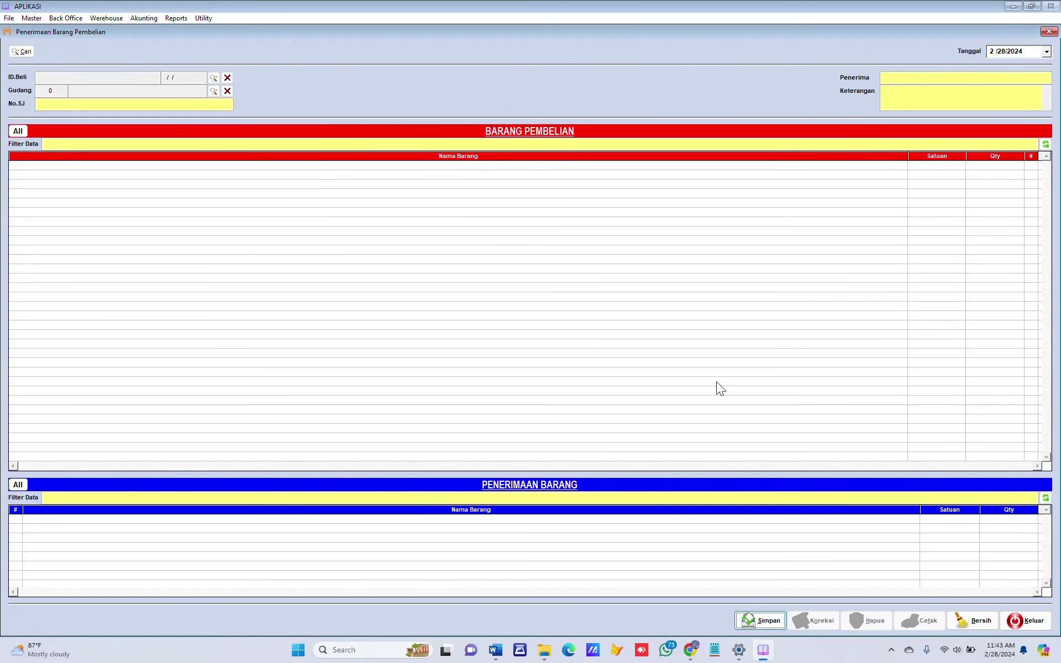
left_click(1024, 620)
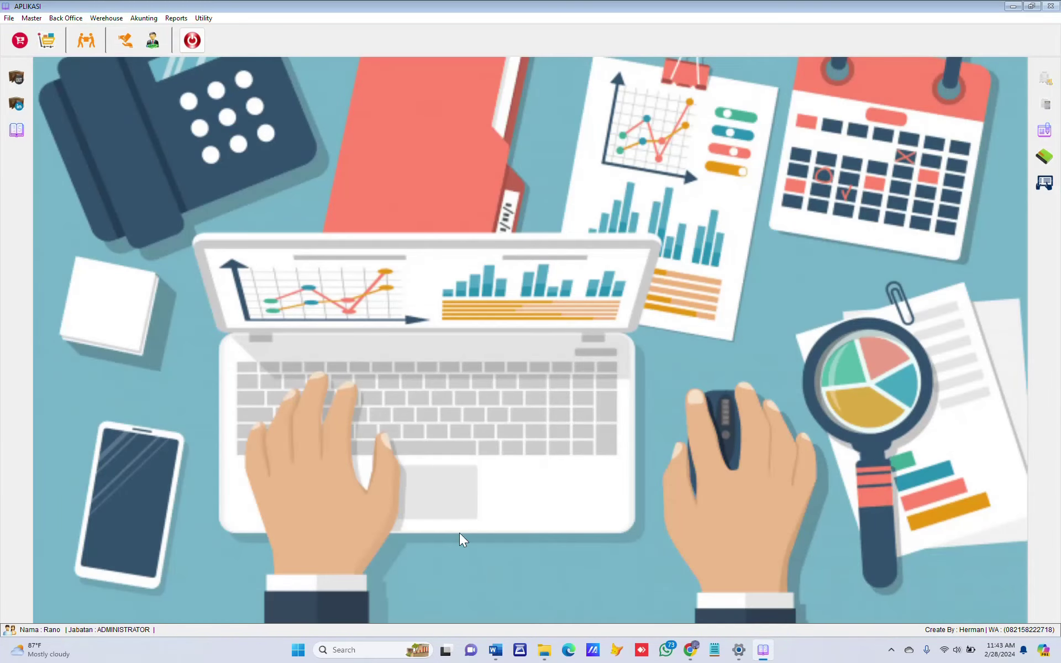
Check the sales list in the Word module, then start a Penjualan in the accounting program for customer Toko Bukit Barisan.
left_click(495, 649)
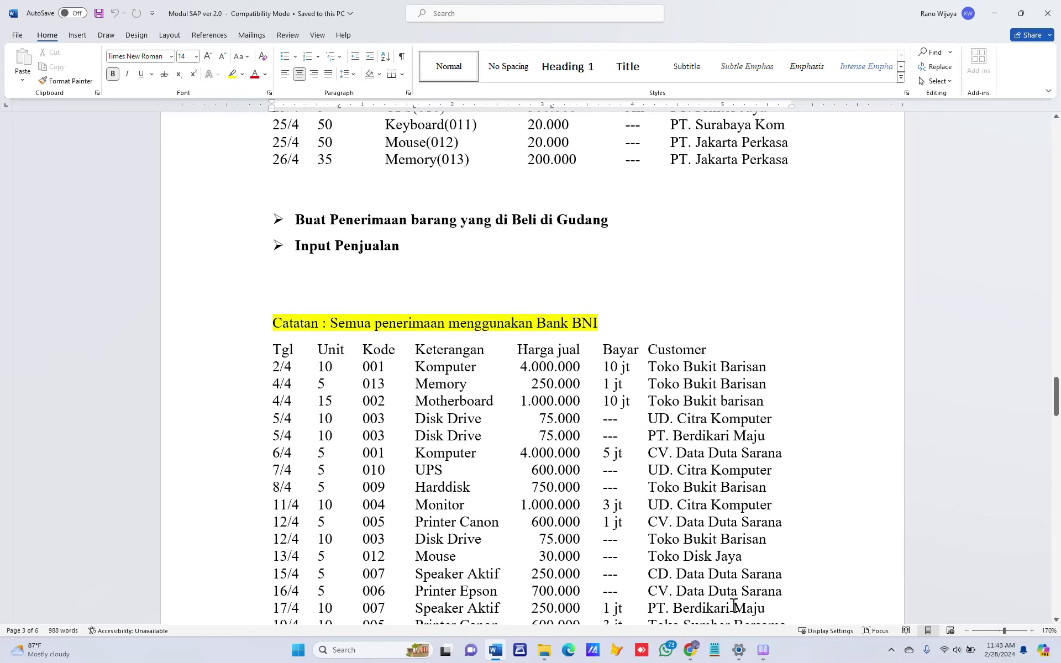
left_click(764, 651)
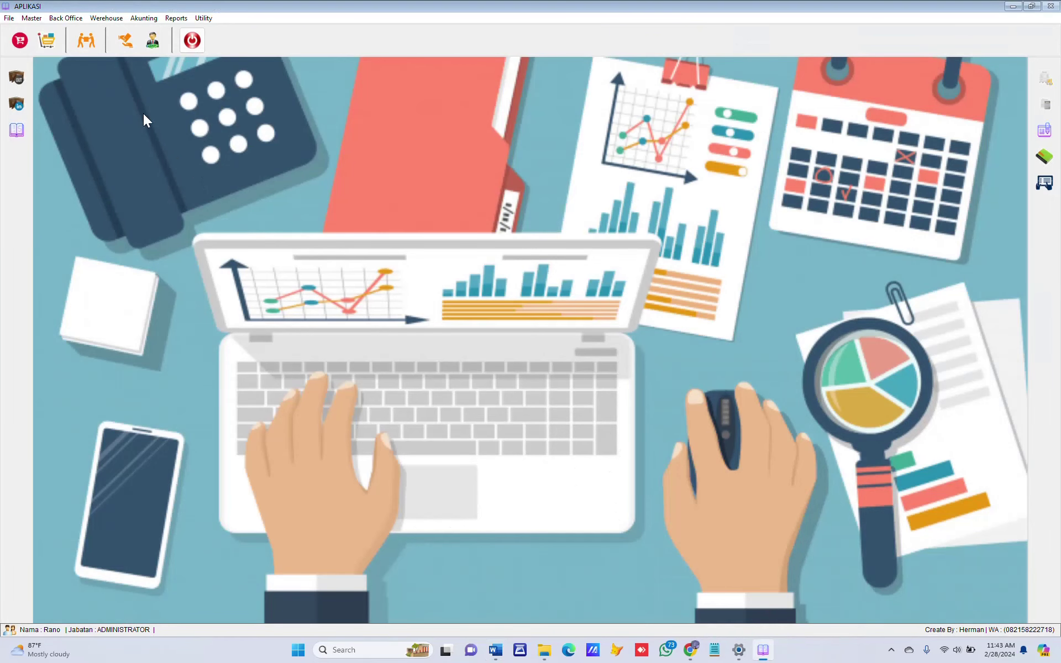
left_click(80, 19)
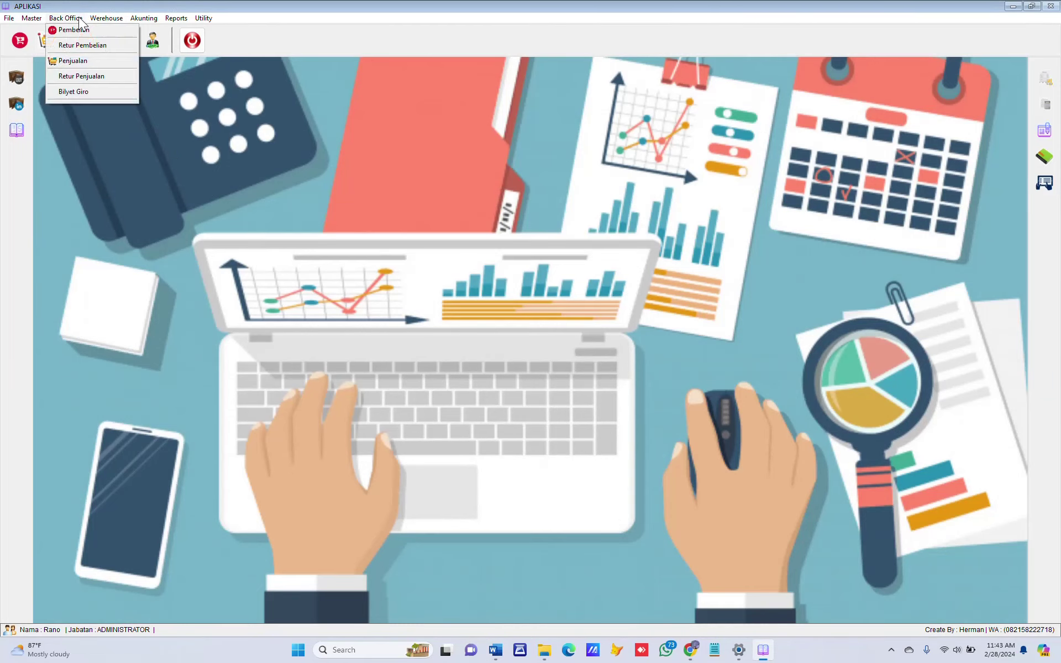
left_click(60, 62)
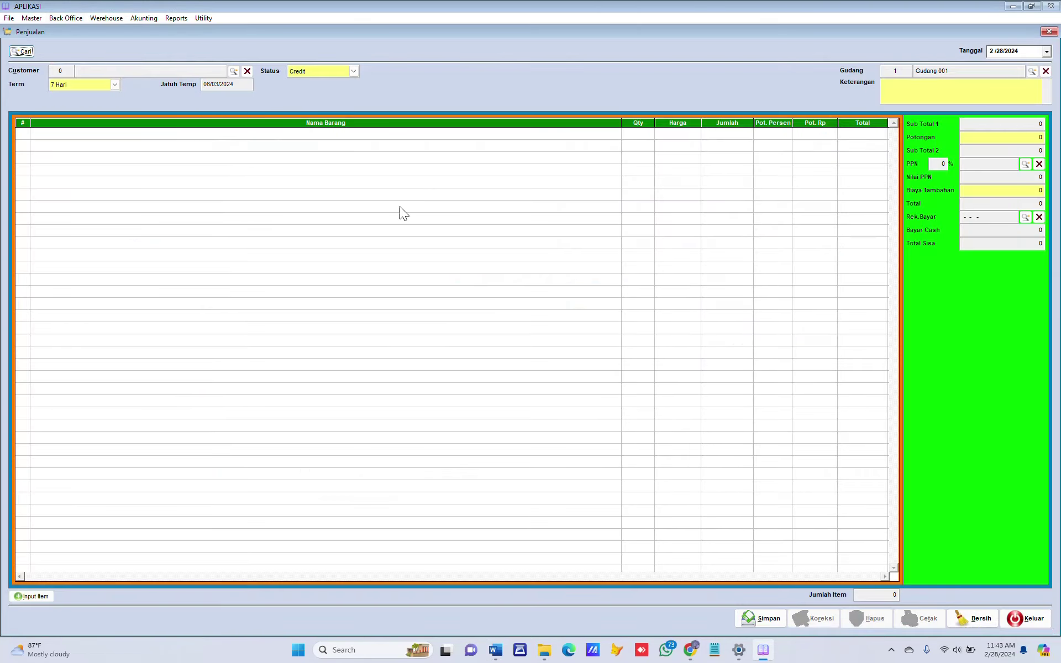
left_click(234, 71)
double_click(332, 254)
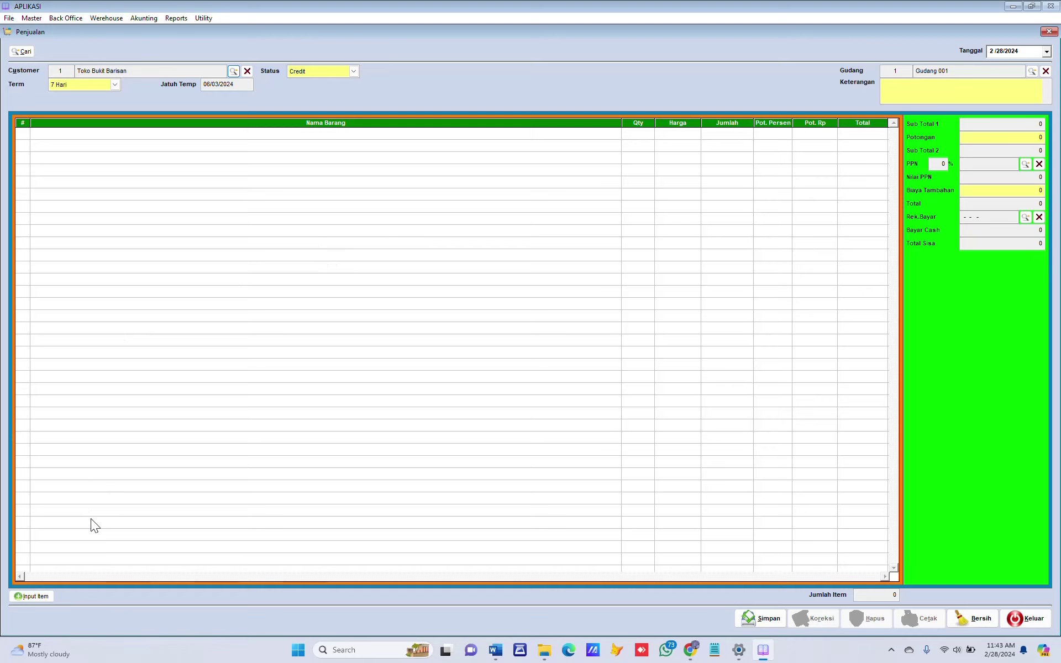
Add the item Komputer to the sale with Qty 10 and Harga 4,000,000, checking the price in the module.
left_click(46, 598)
double_click(312, 257)
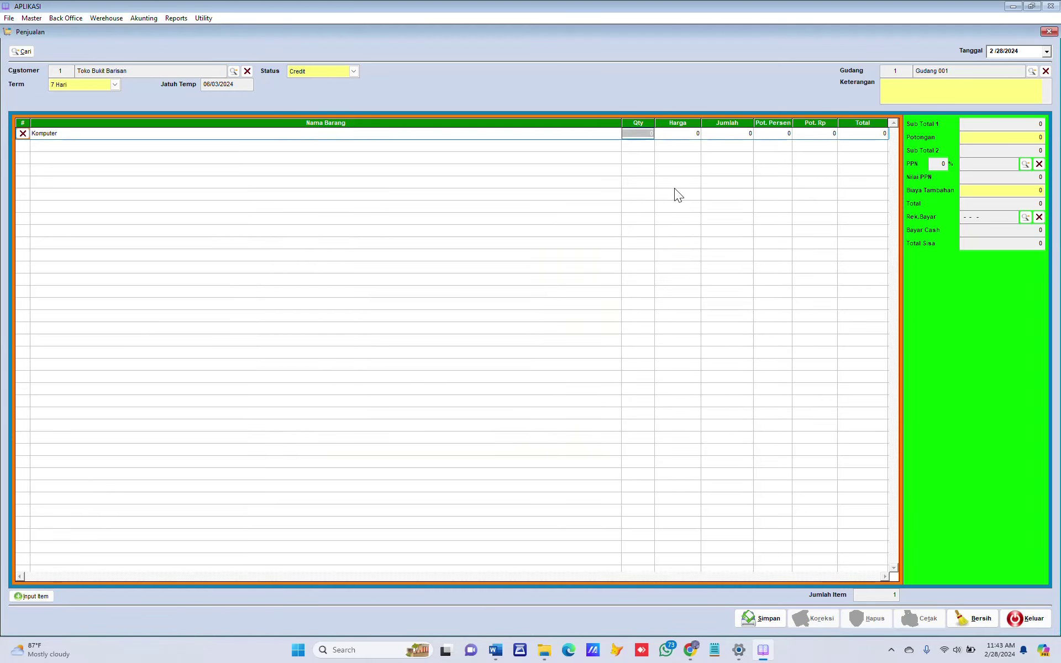
type("10")
key("Return")
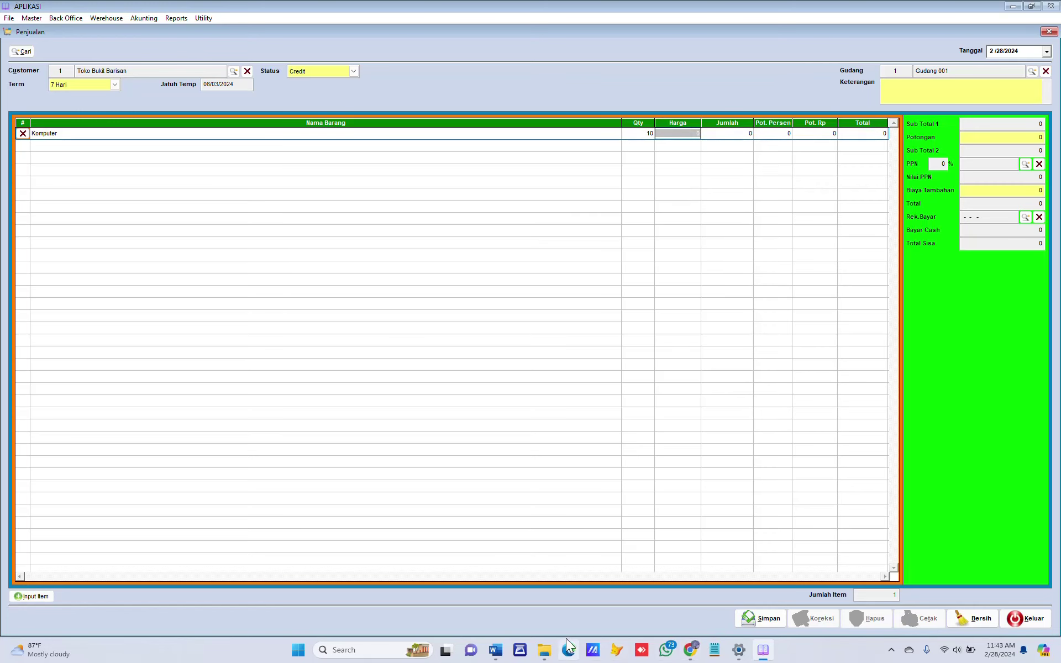
left_click(495, 651)
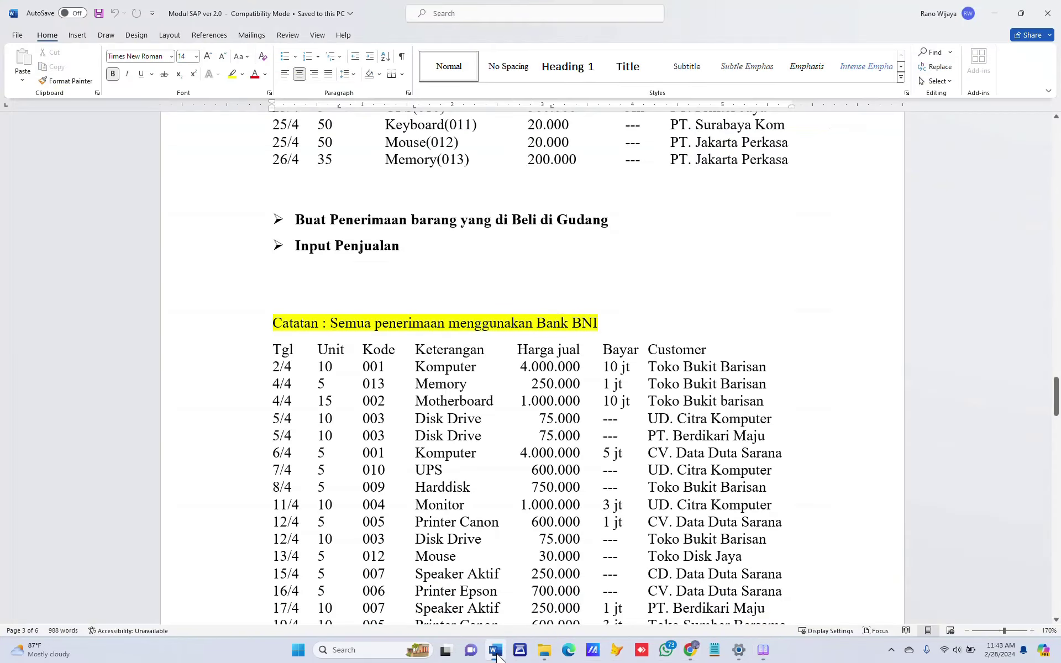
left_click(763, 650)
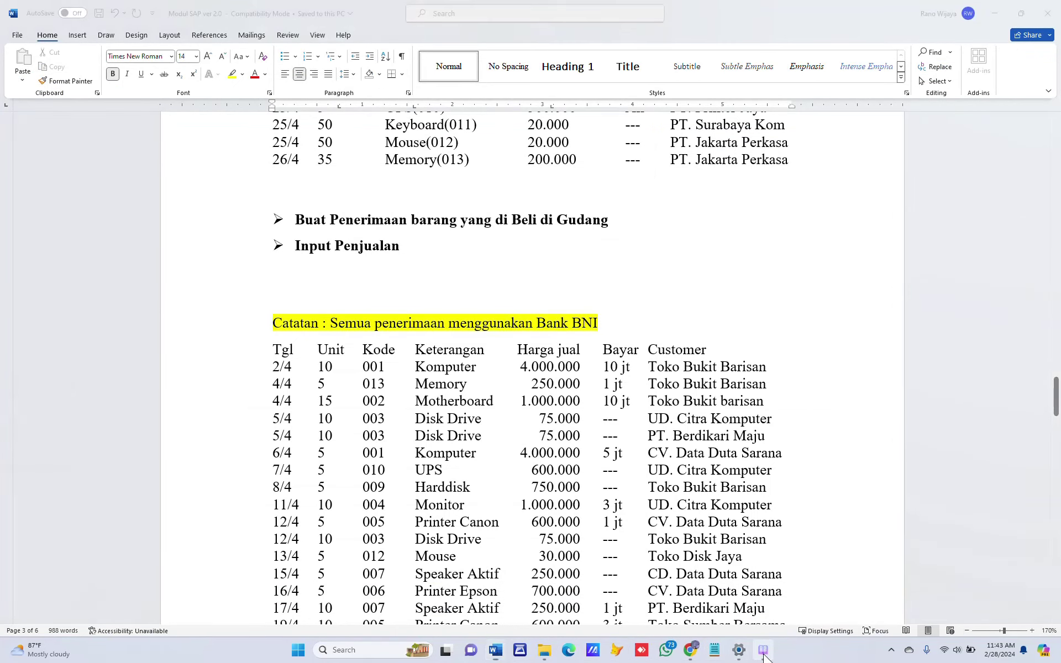
type("4")
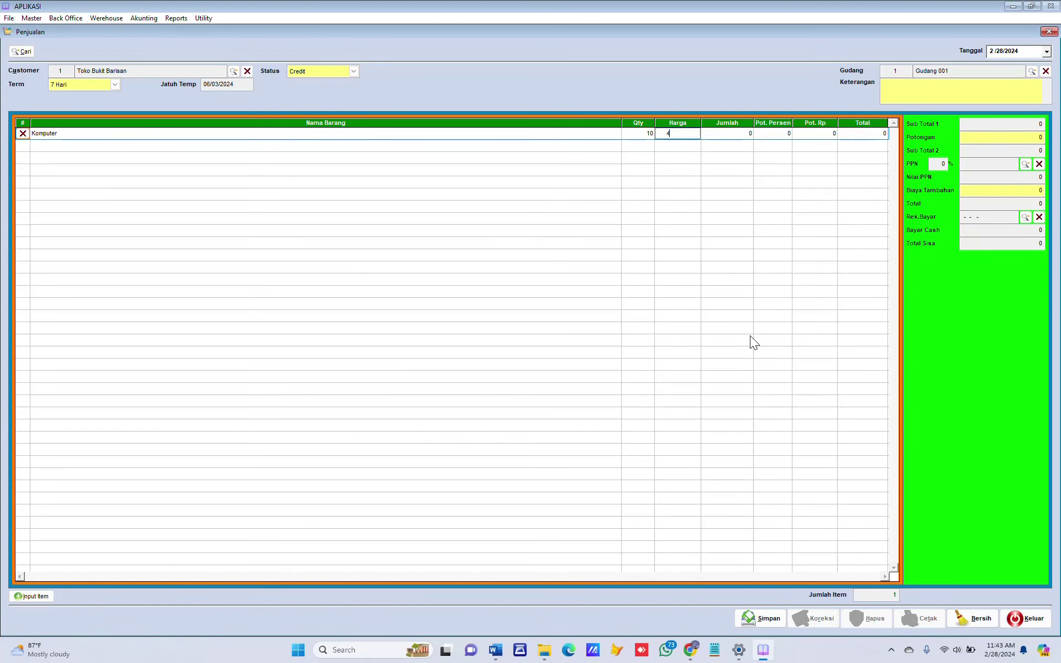
type("00,000,0")
key("Return")
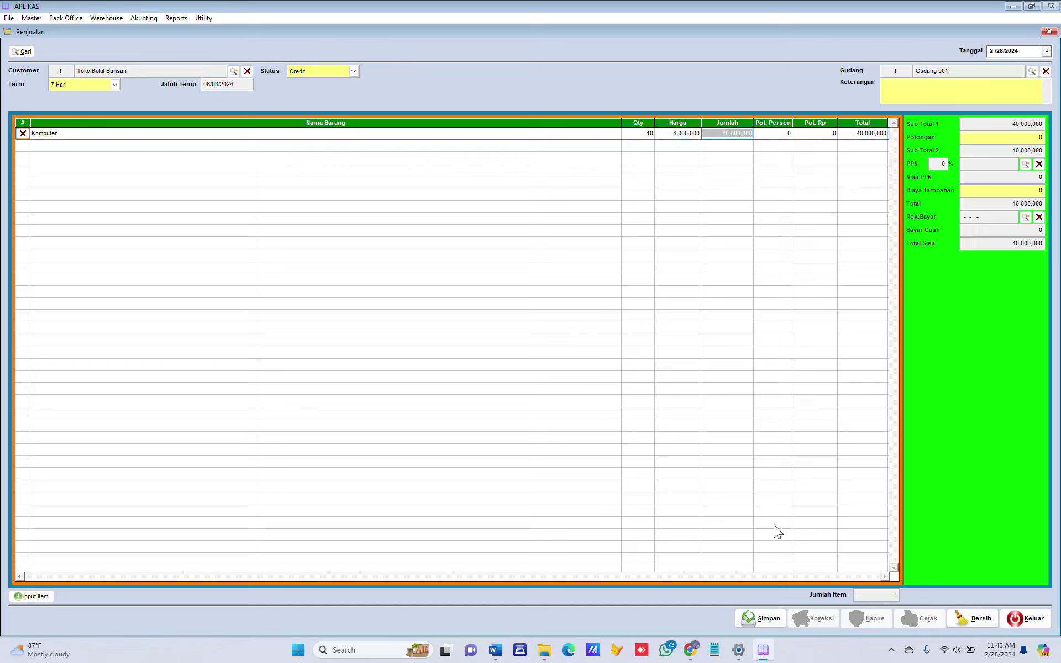
Set the sale's Rek.Bayar to Bank BNI and its Bayar Cash to 10,000,000, following the payment note in the module.
left_click(762, 656)
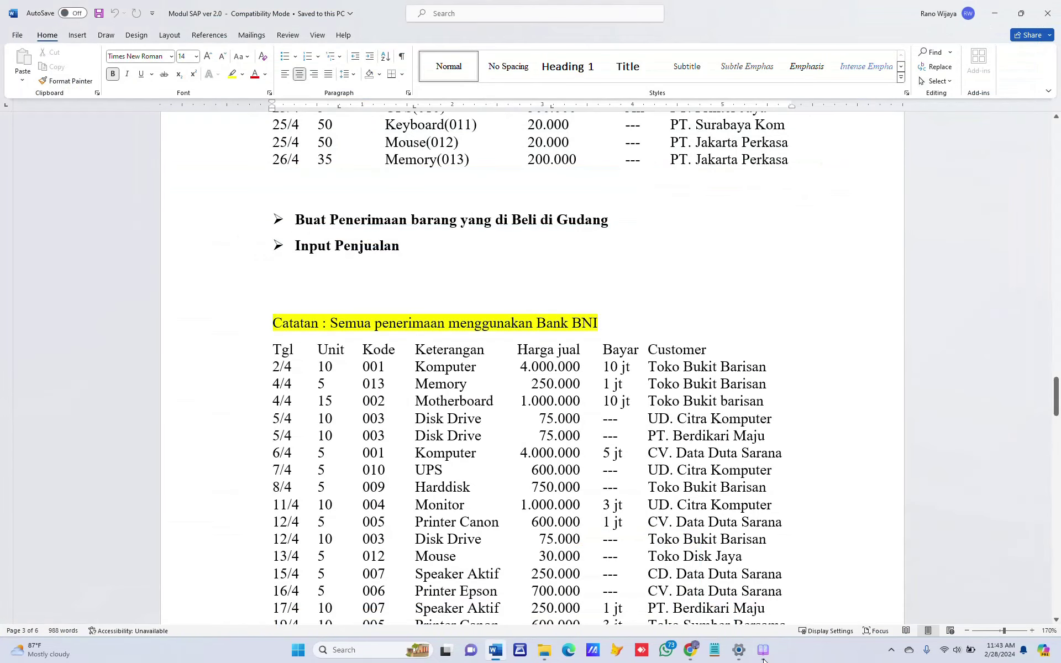
left_click(763, 657)
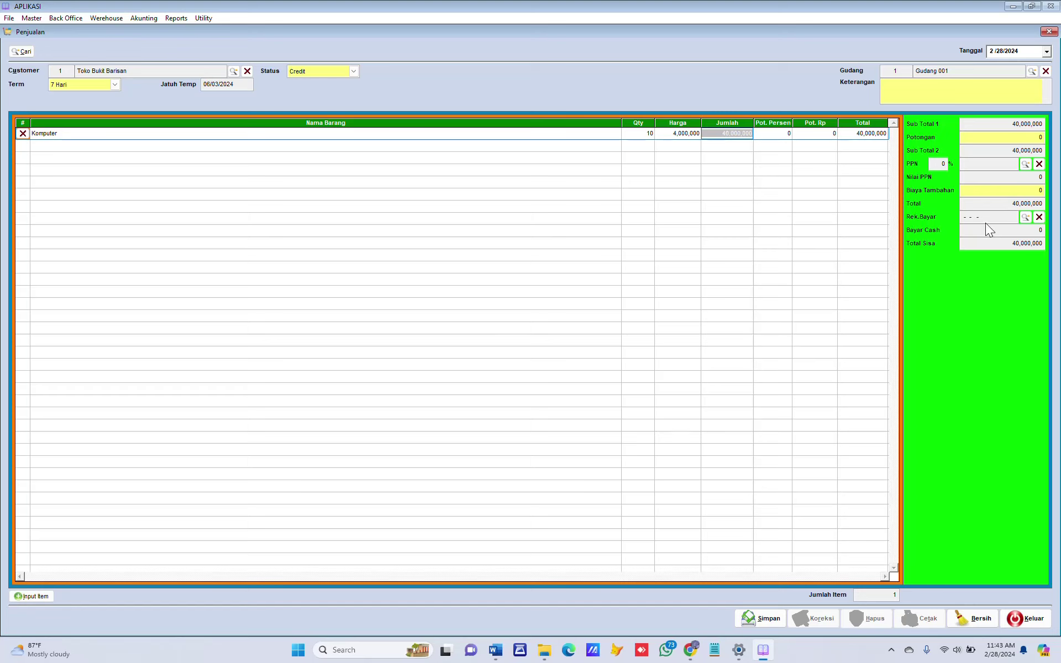
left_click(1026, 217)
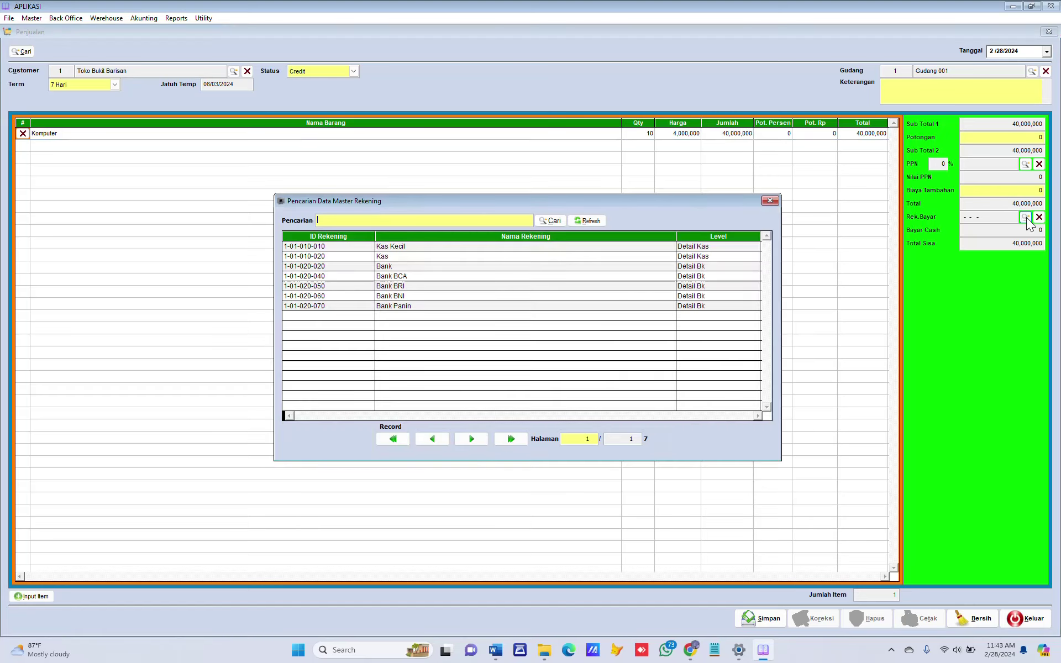
double_click(350, 296)
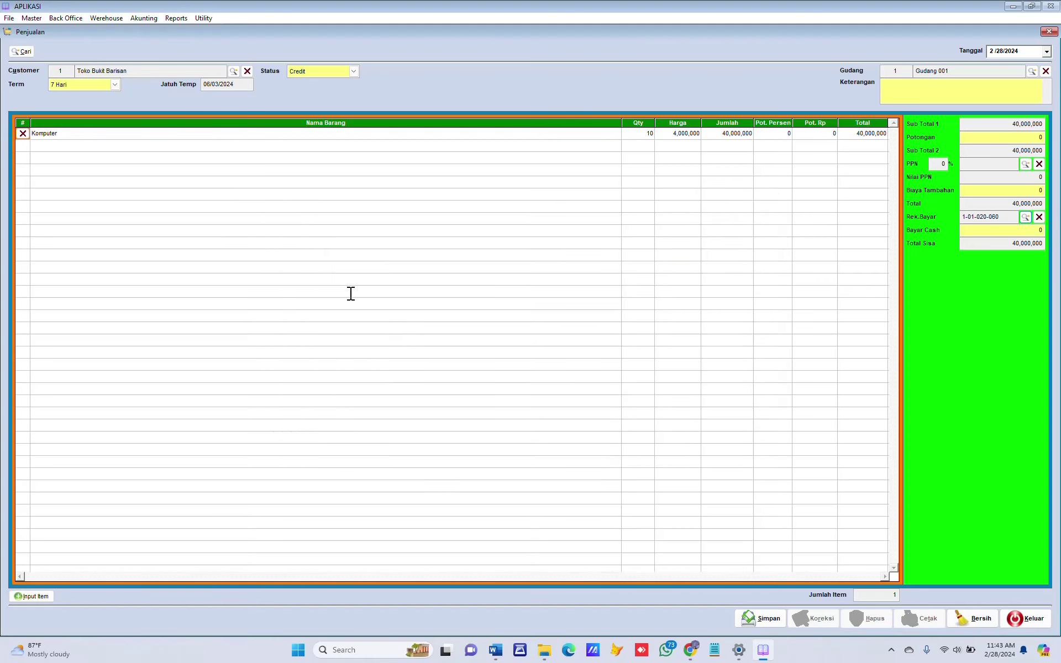
left_click(971, 231)
key("super+w")
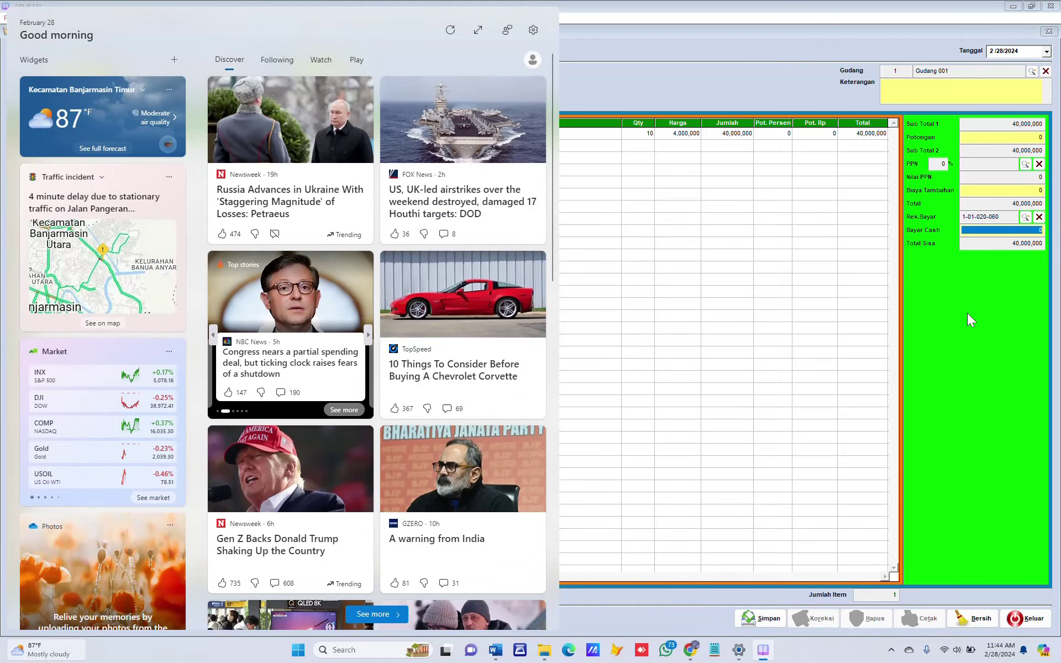
left_click(967, 313)
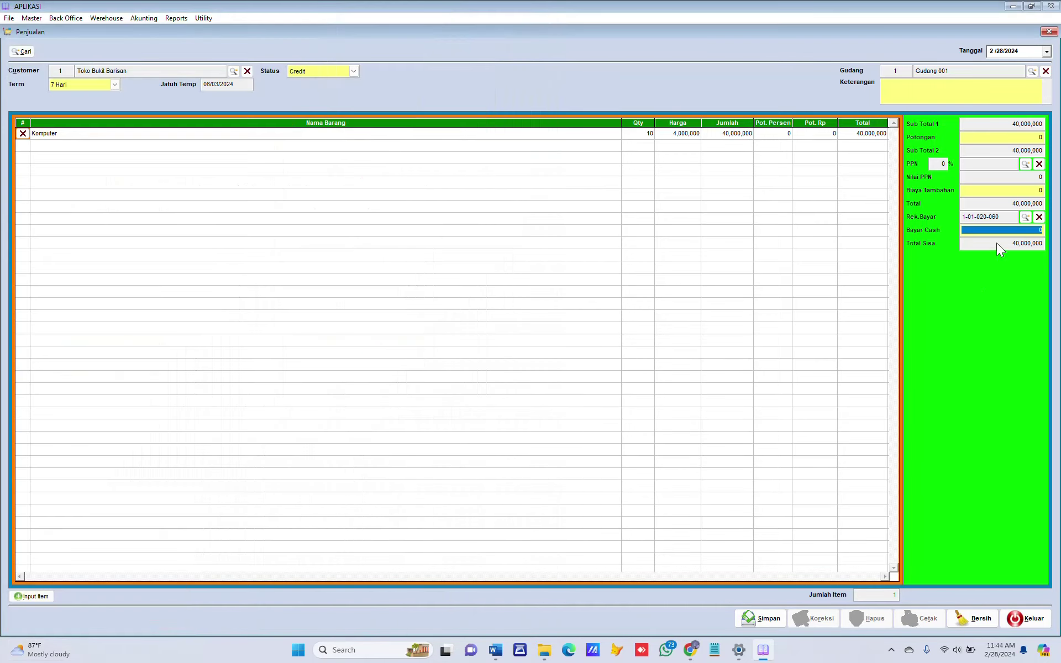
left_click(1004, 231)
type("100,000,00")
key("Return")
Save the sale and preview its receipt in Format Kecil, then close the preview.
left_click(762, 618)
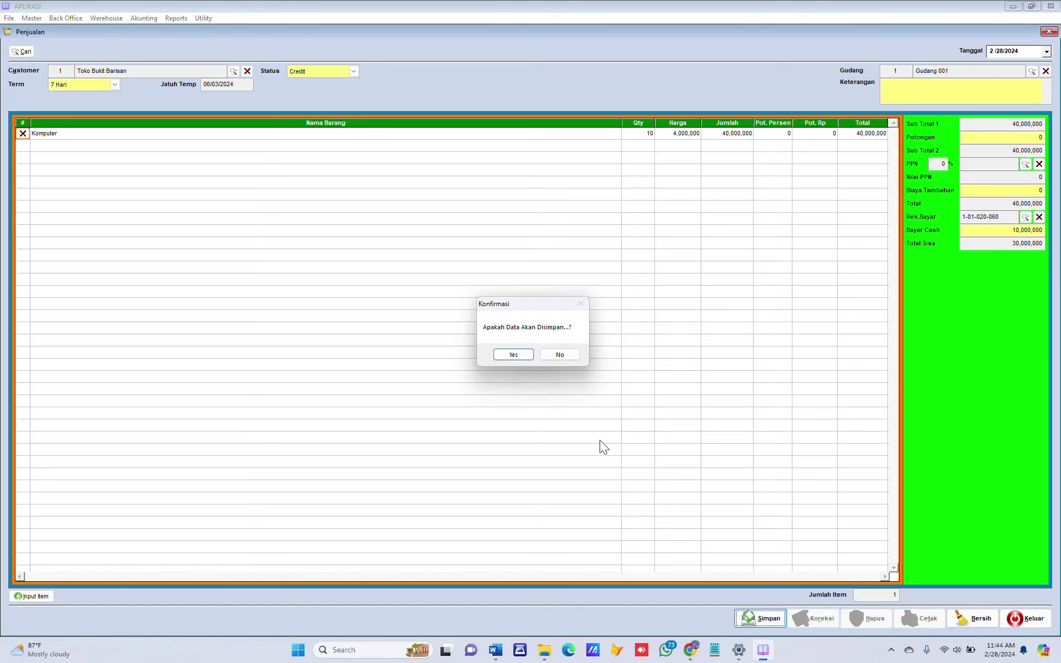
left_click(525, 354)
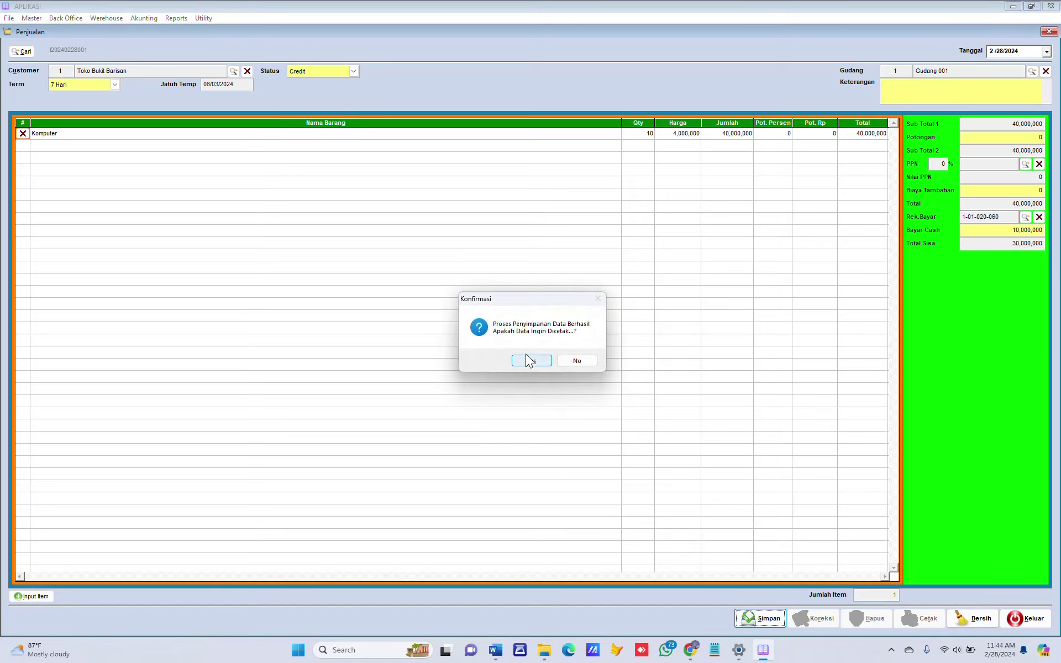
left_click(533, 364)
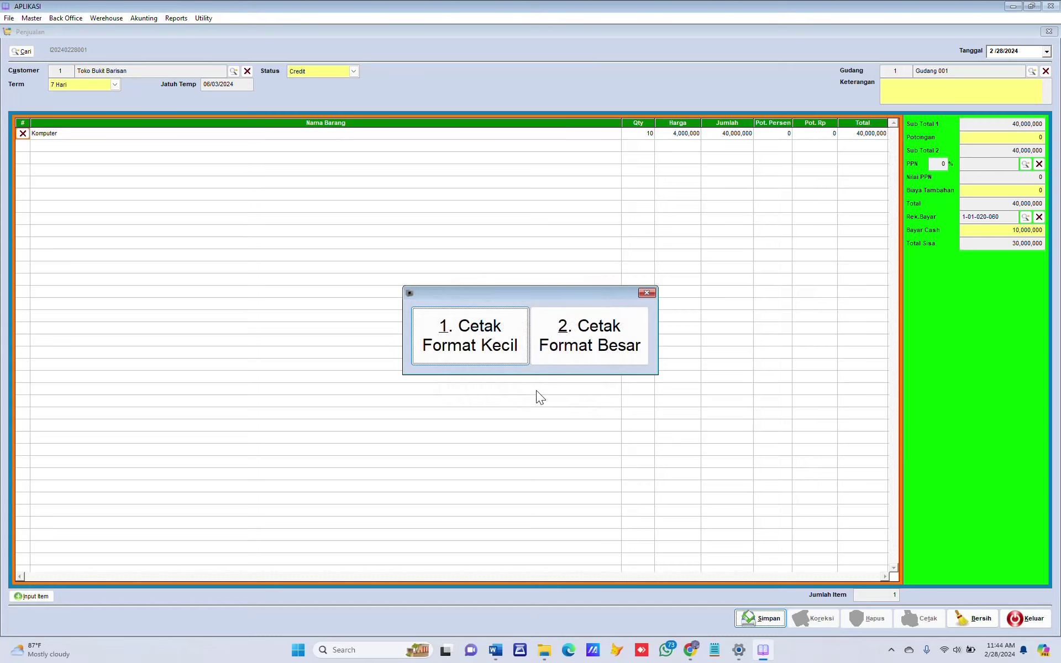
left_click(503, 355)
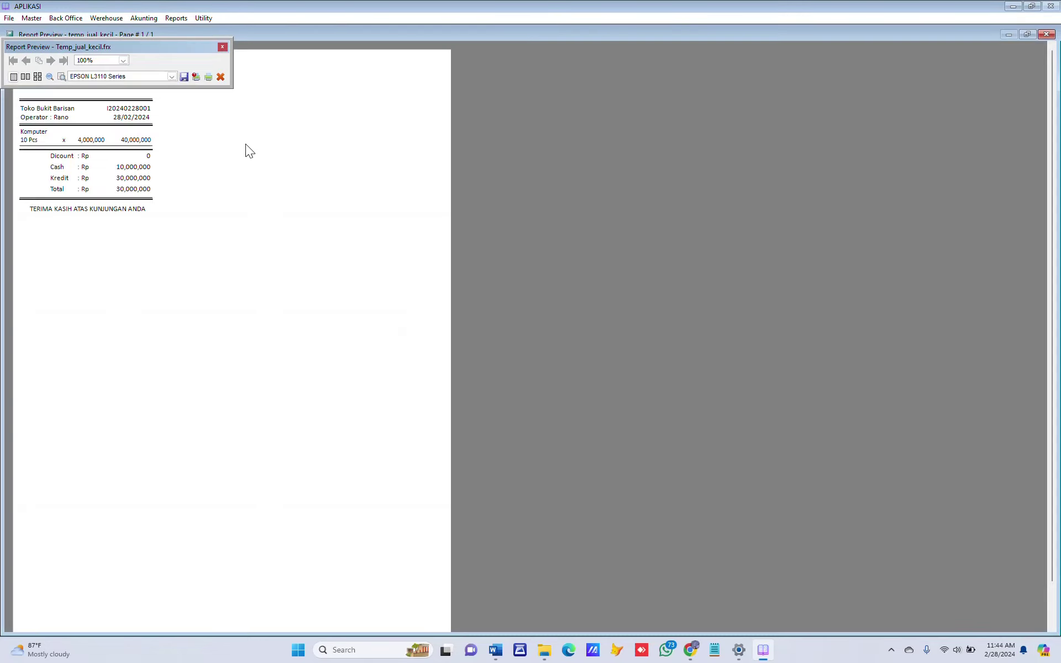
key("Escape")
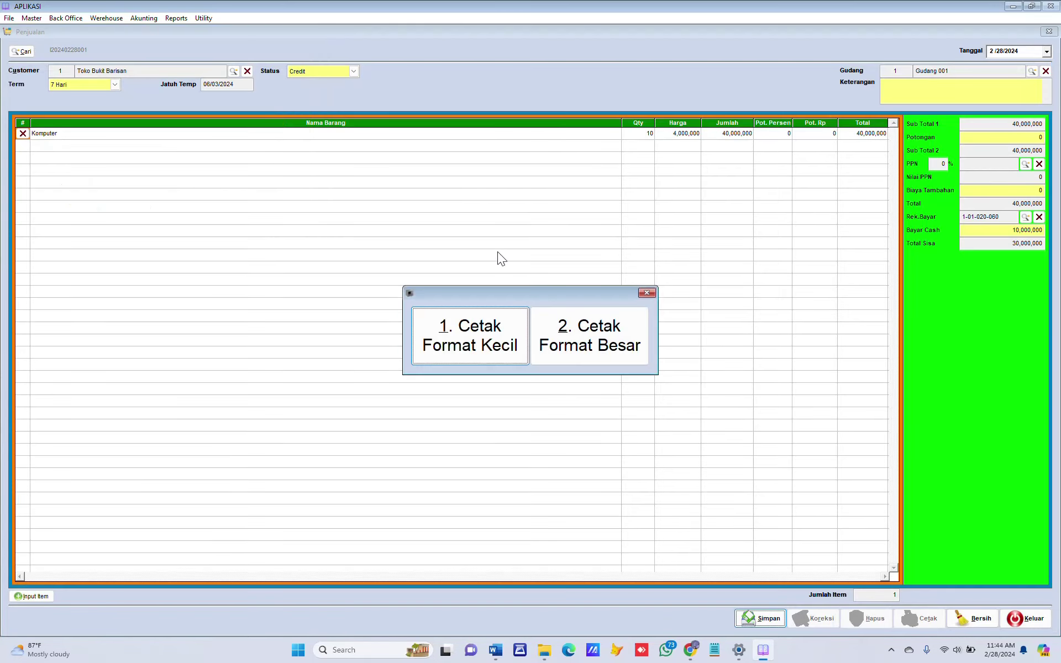
Preview the sales invoice in Format Besar, then close the preview, the print format choice and the Penjualan form.
left_click(599, 331)
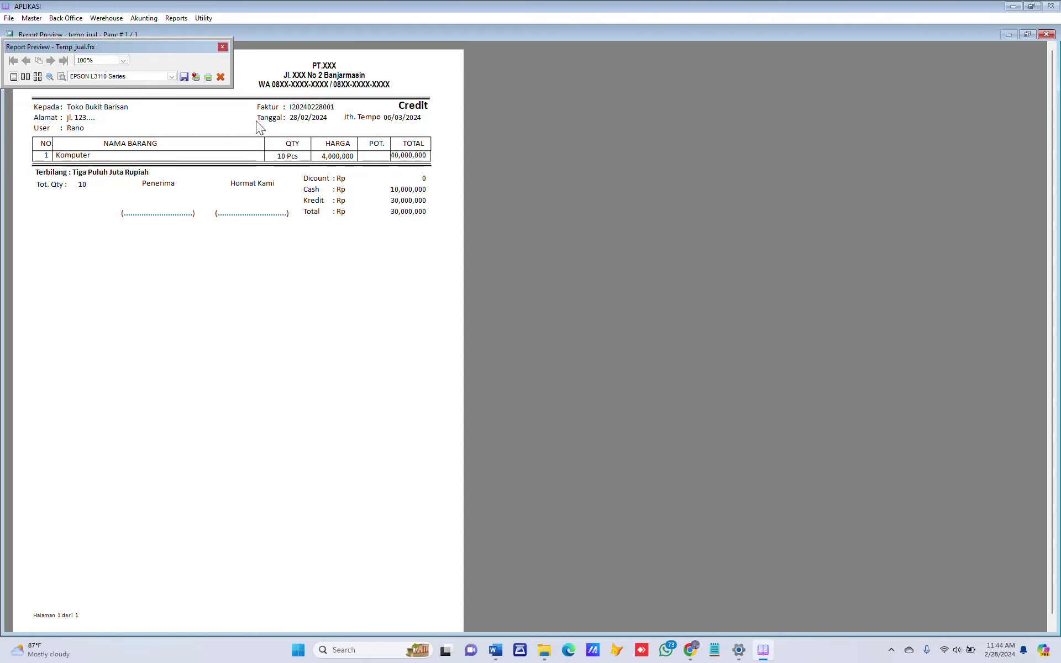
key("Escape")
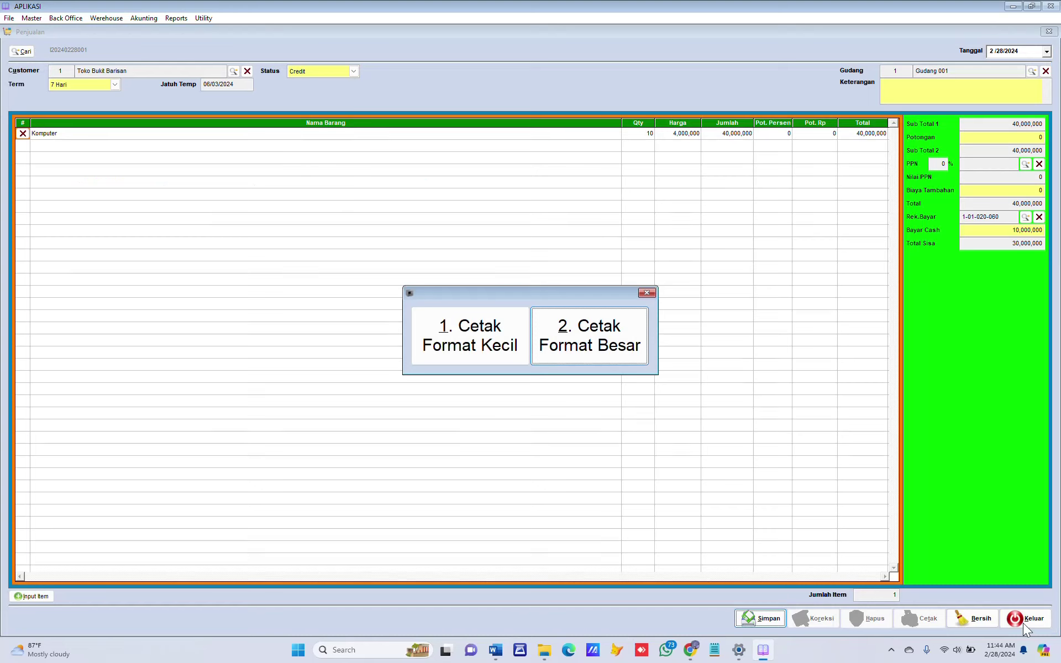
left_click(646, 292)
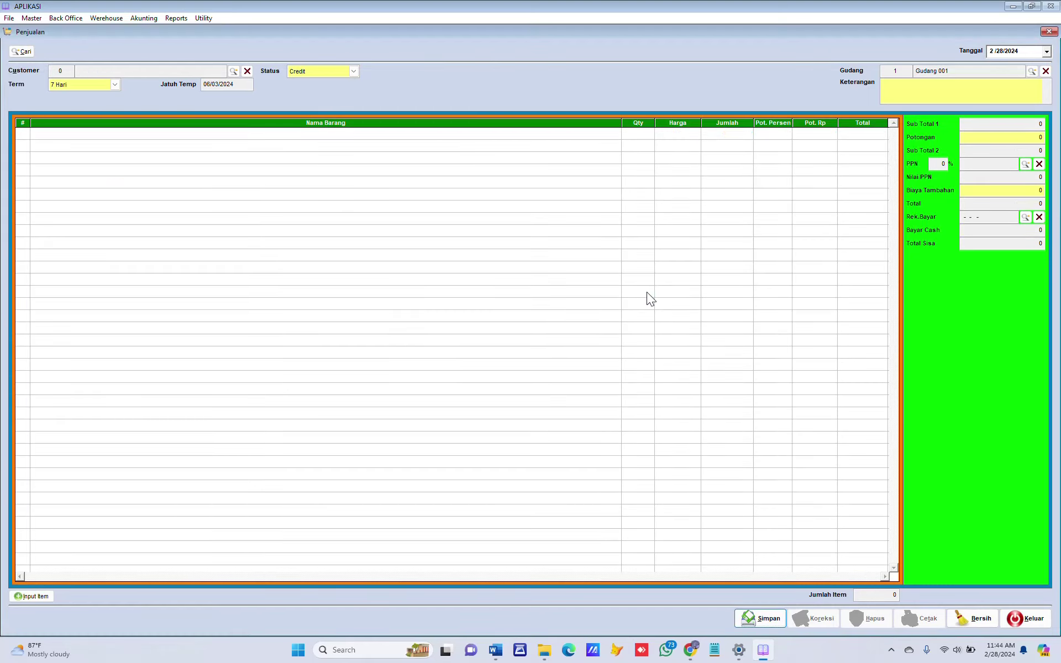
left_click(1025, 618)
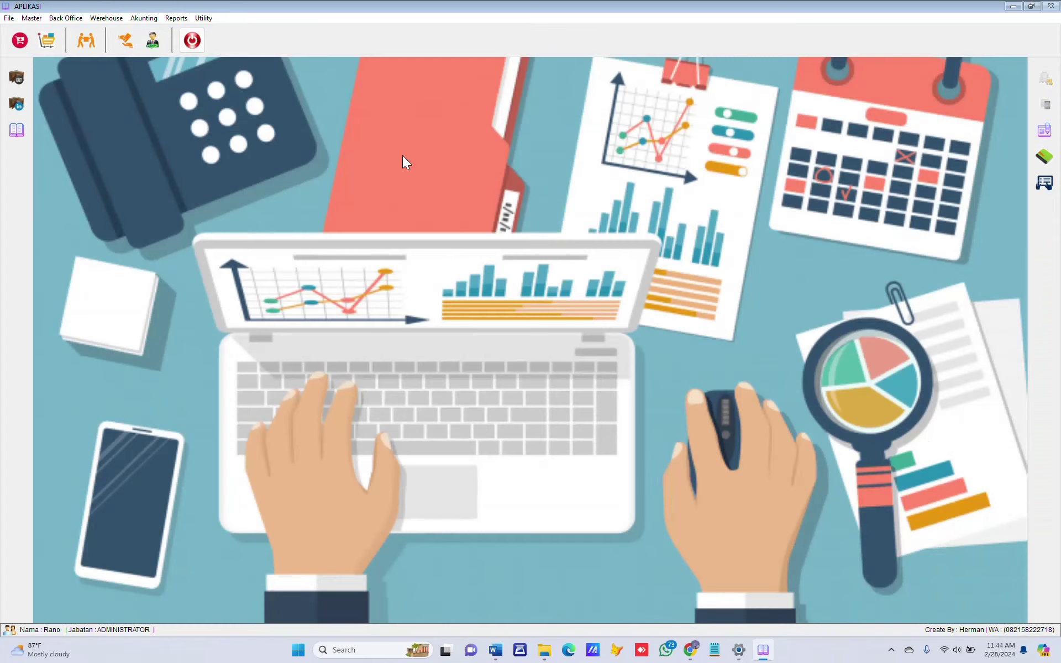
Change the Nama Perusahaan in Setup Perusahaan to PT.FEB.
left_click(209, 21)
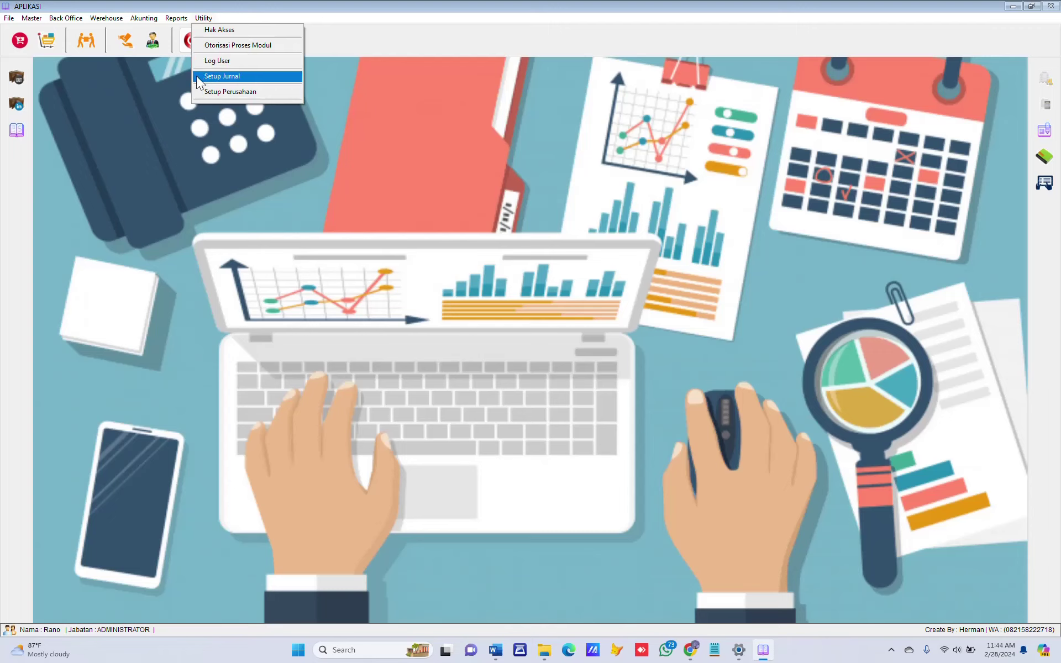
left_click(206, 92)
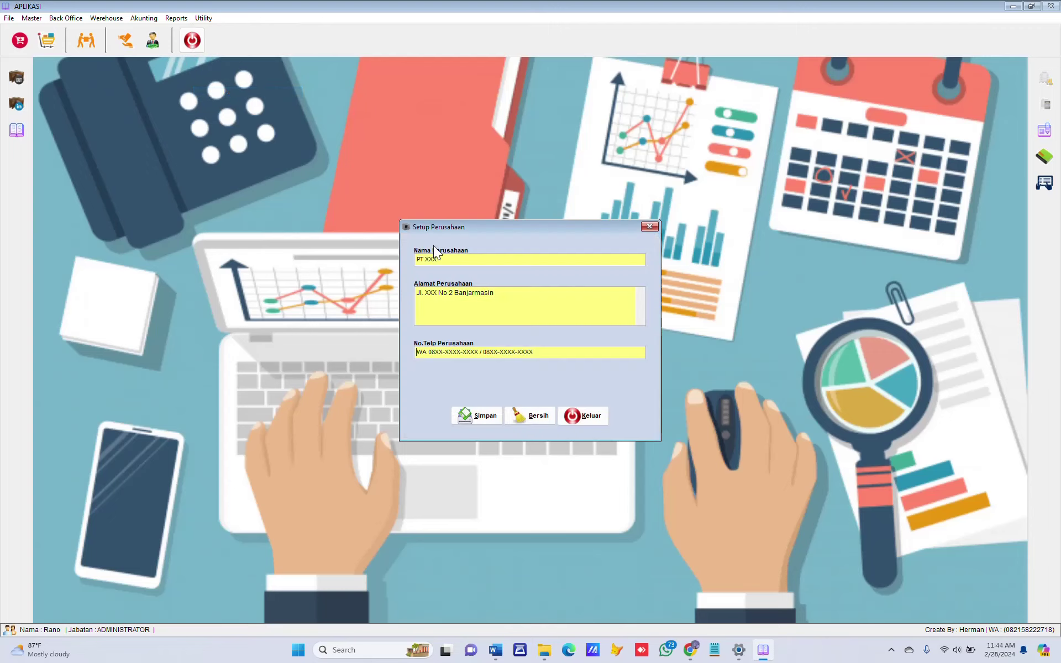
left_click_drag(426, 259, 458, 258)
type("FEB")
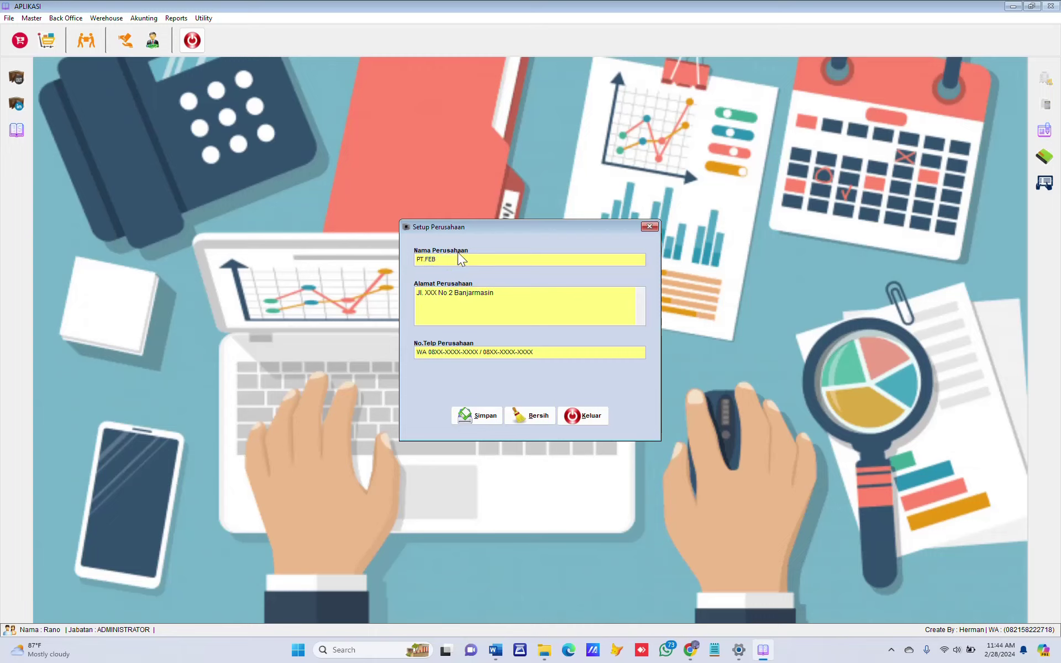
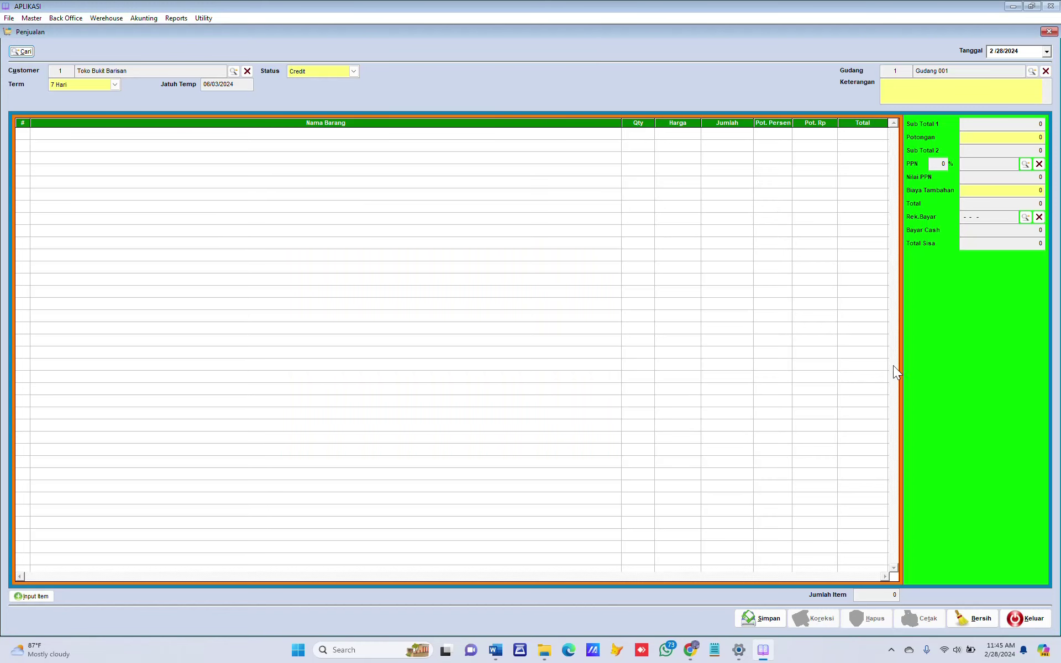
Close the Penjualan form without adding any items and switch to the sales list in the Word module.
left_click(1036, 617)
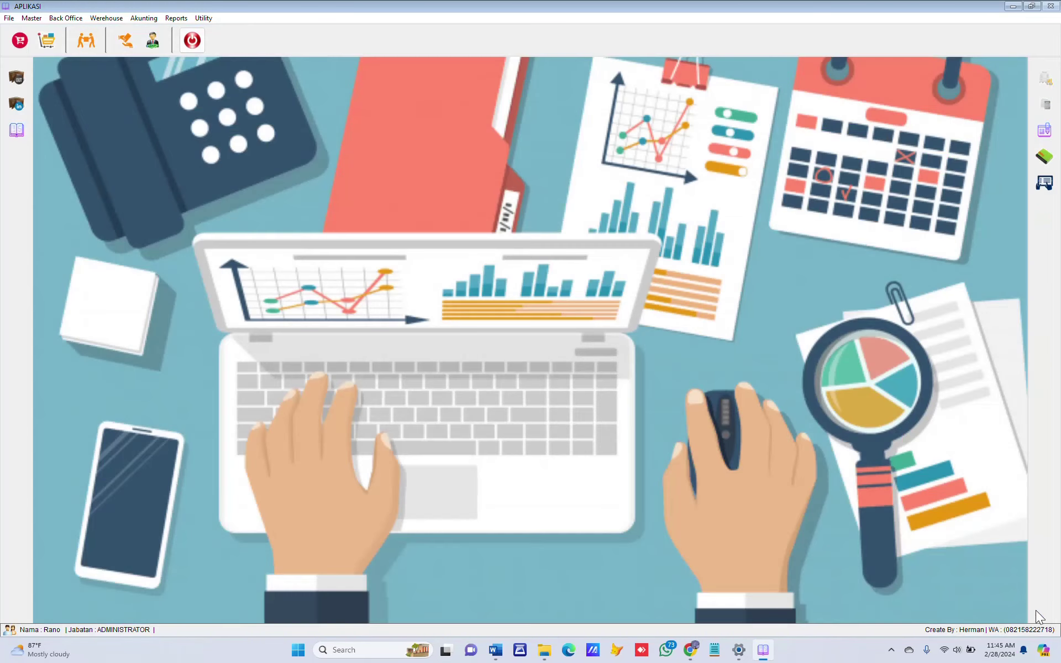
left_click(66, 19)
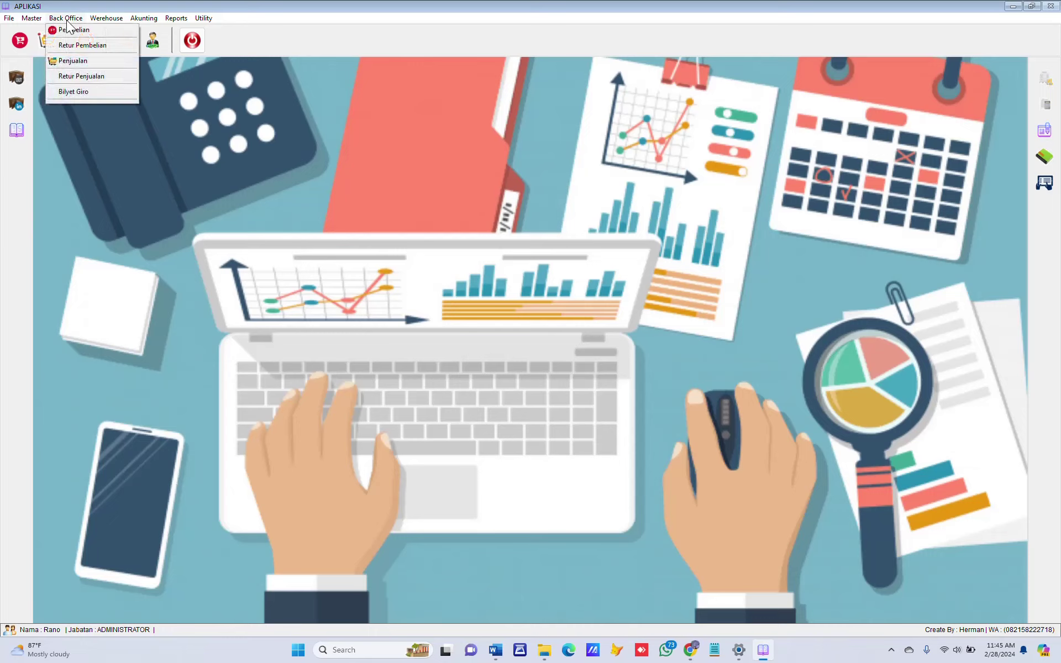
mouse_move(104, 18)
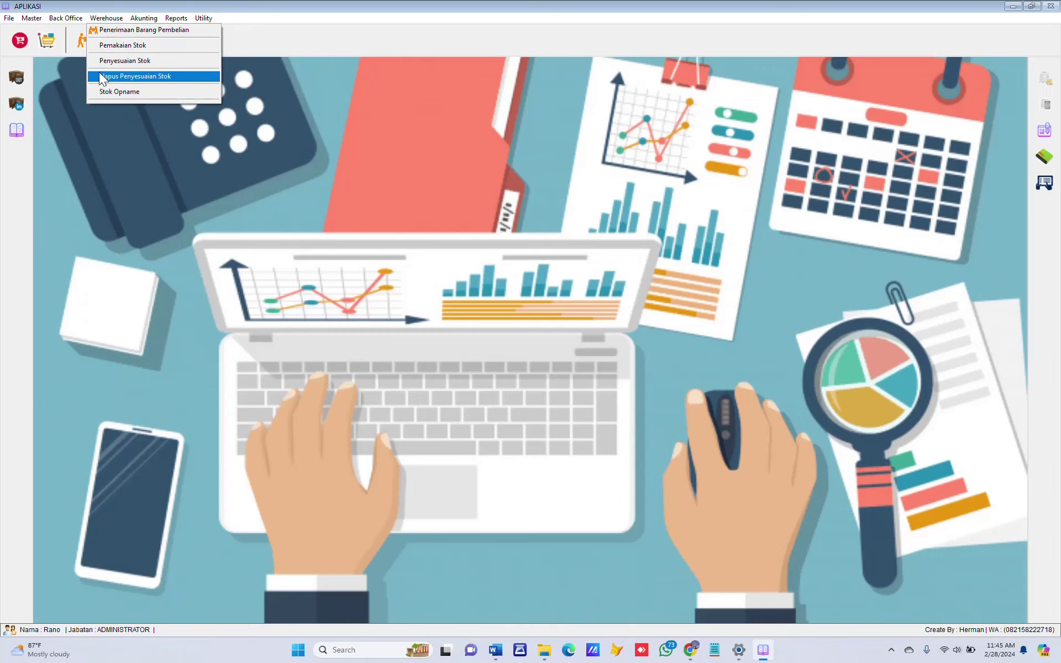
mouse_move(65, 18)
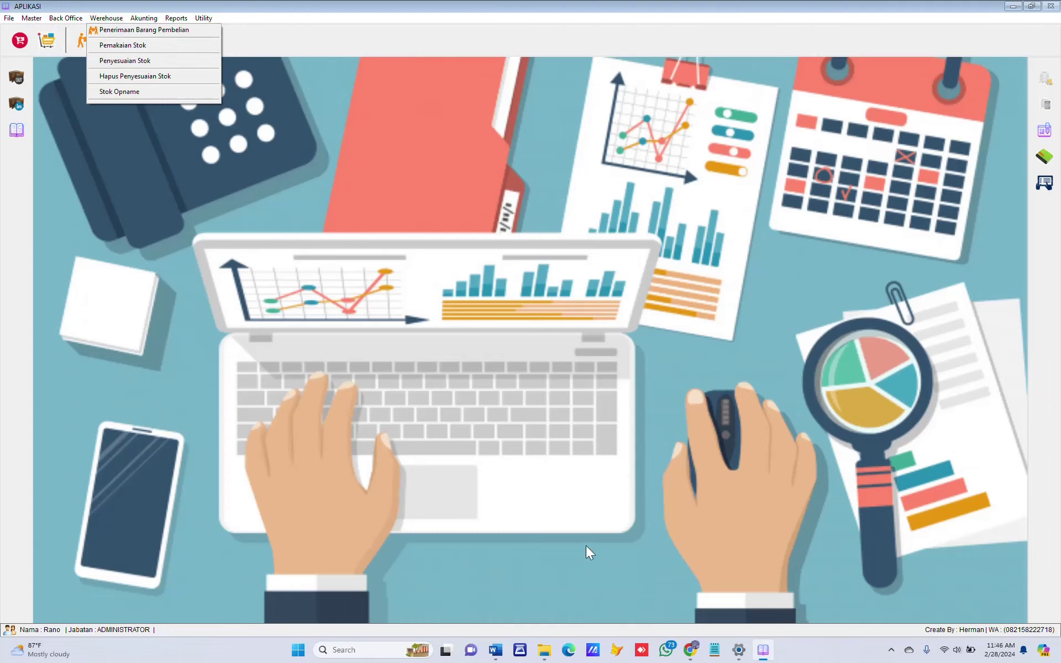
left_click(495, 649)
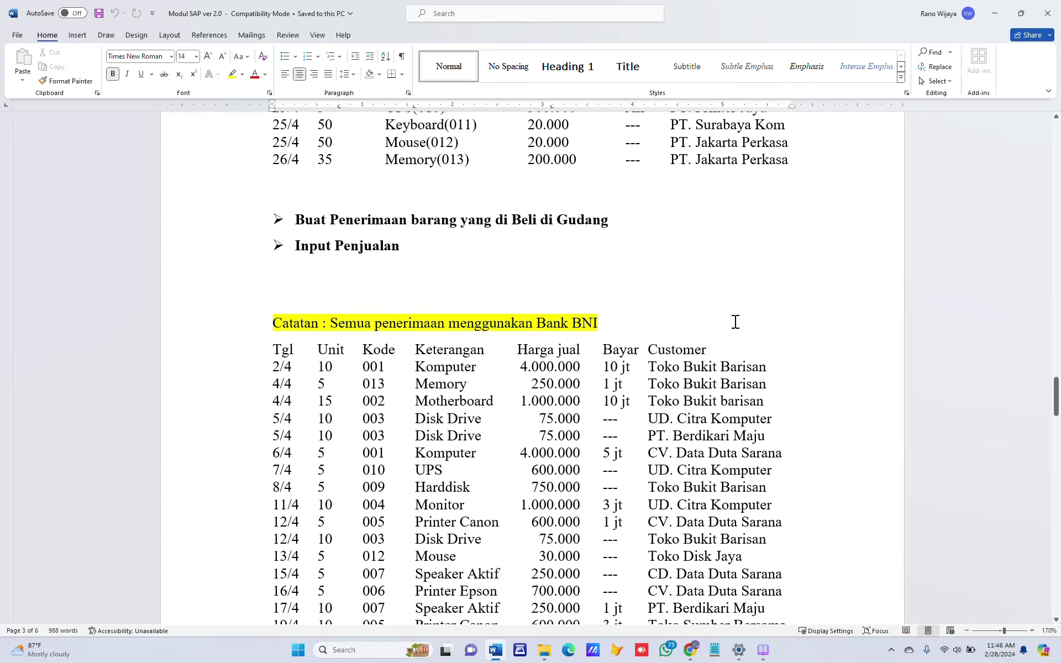
Look up the Input Penerimaan Lain-Lain task in the Word module and start a Kas/Bank Masuk entry in the accounting program on Bank BNI.
scroll(734, 322, "down", 10)
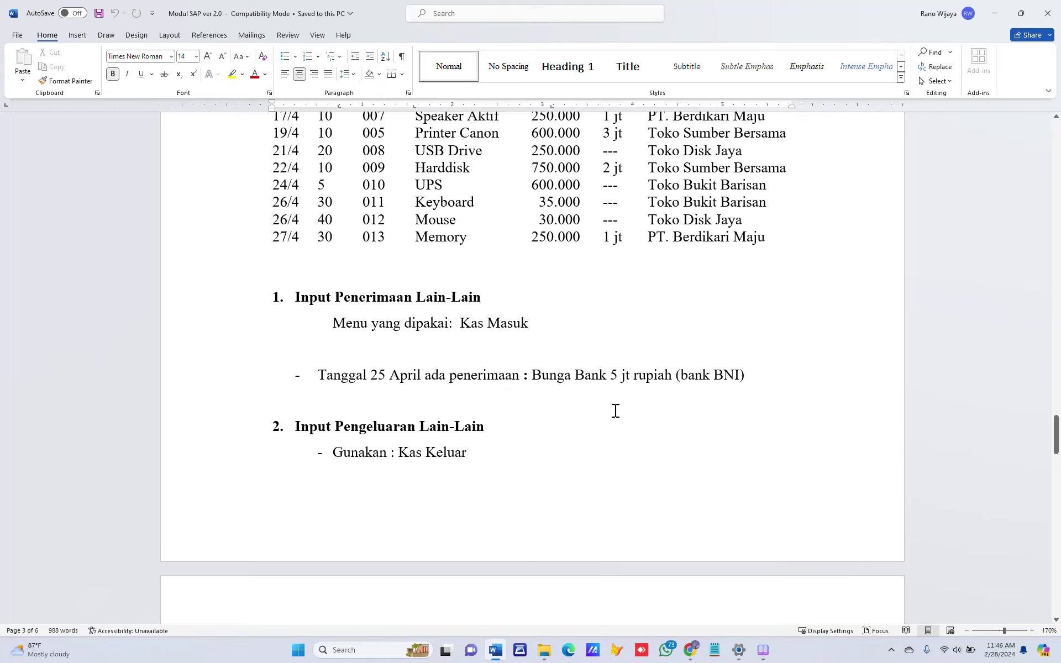
left_click(763, 650)
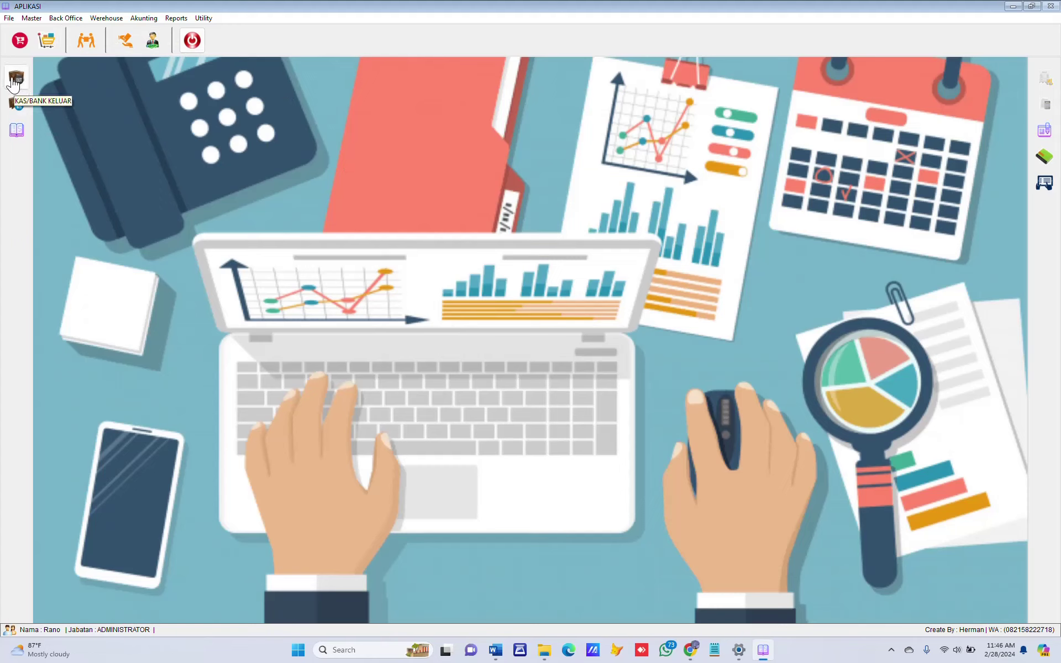
left_click(63, 19)
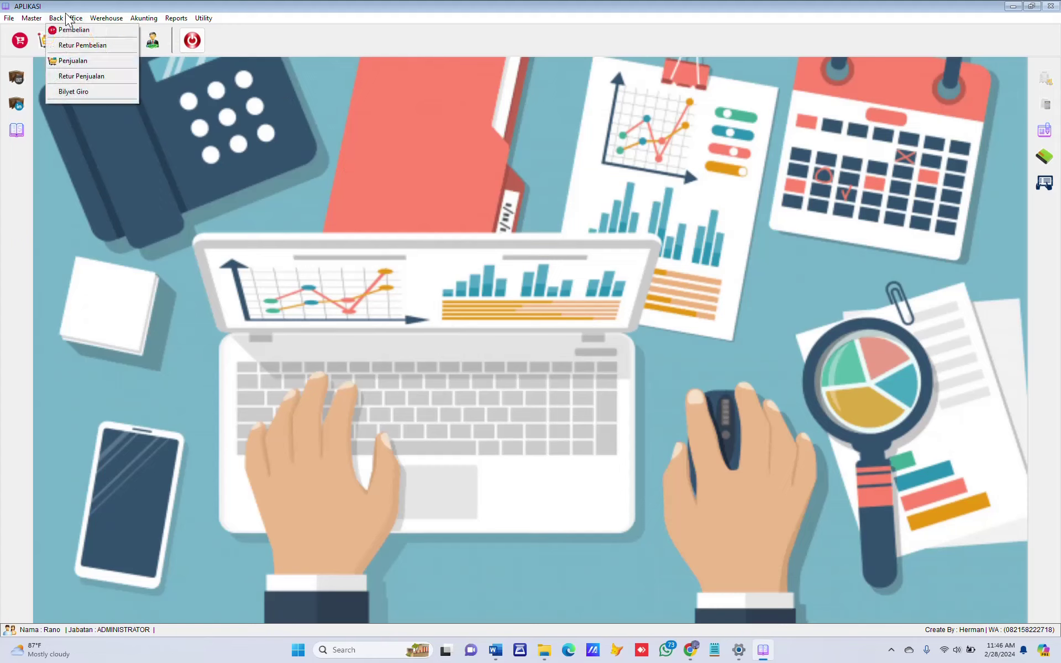
mouse_move(148, 13)
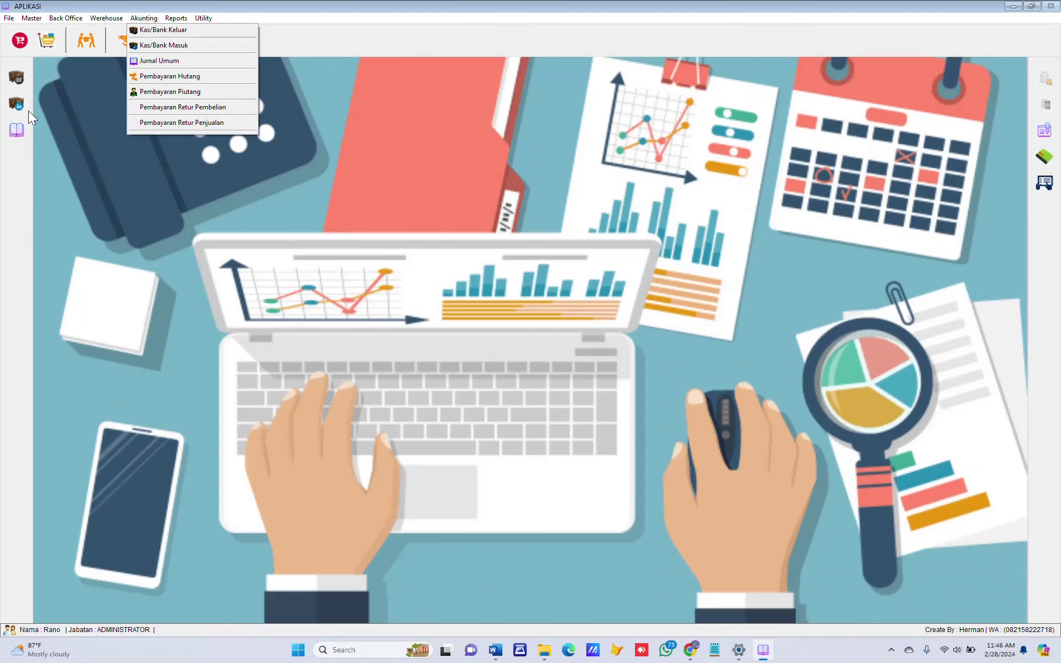
left_click(21, 108)
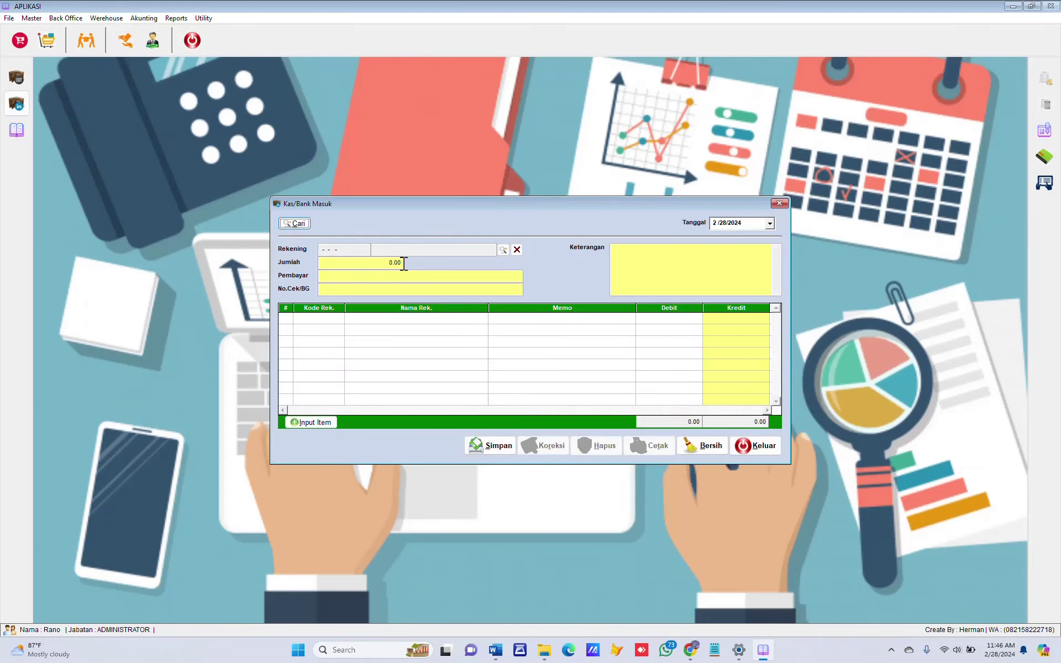
left_click(503, 250)
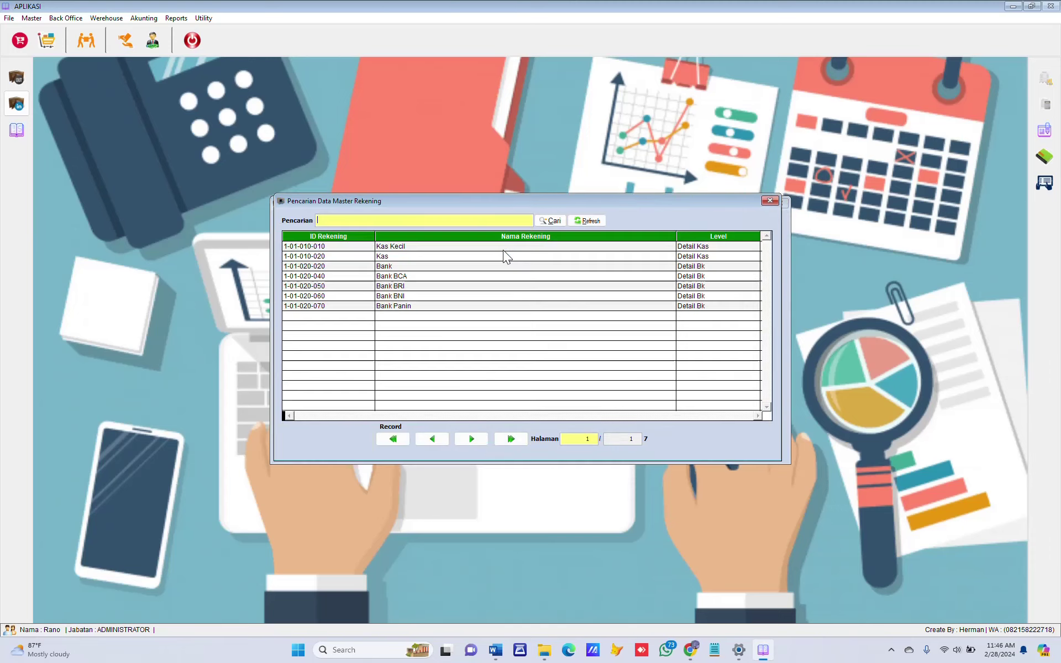
double_click(366, 295)
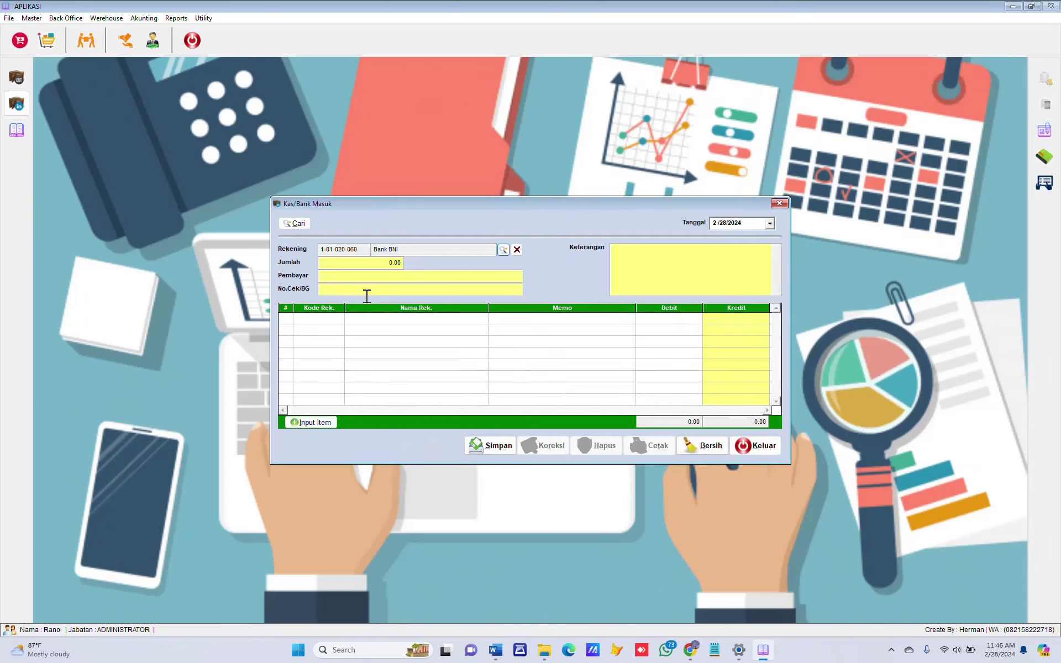
Fill in the receipt with Jumlah 5,000,000, Pembayar bni and Keterangan bunga bank, leaving the date as it is.
left_click(348, 262)
type("5 .")
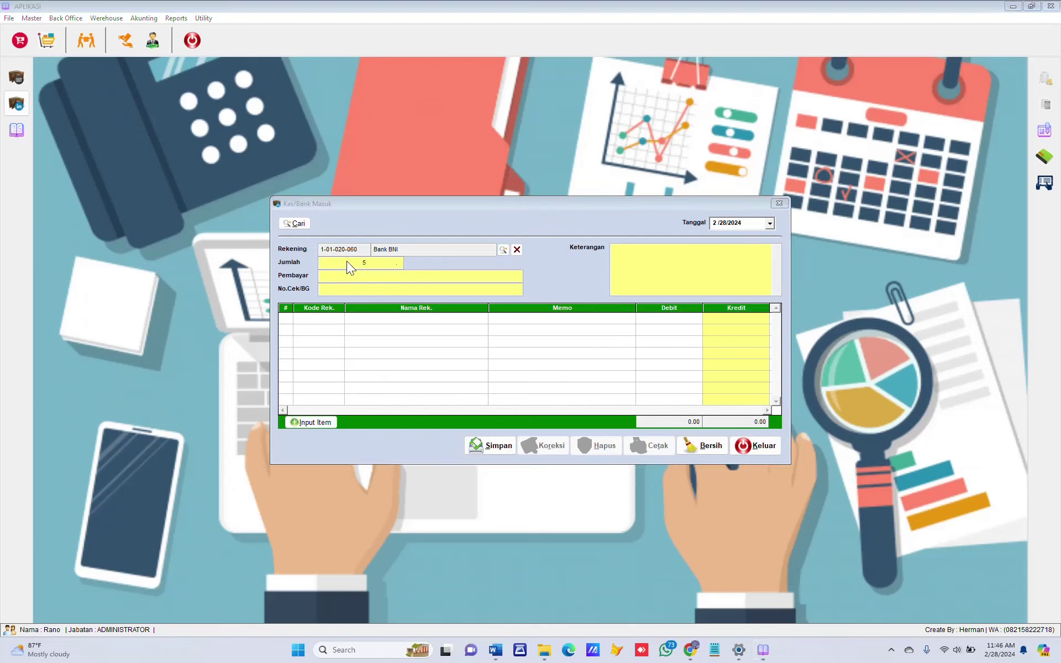
left_click(349, 262)
type("000000")
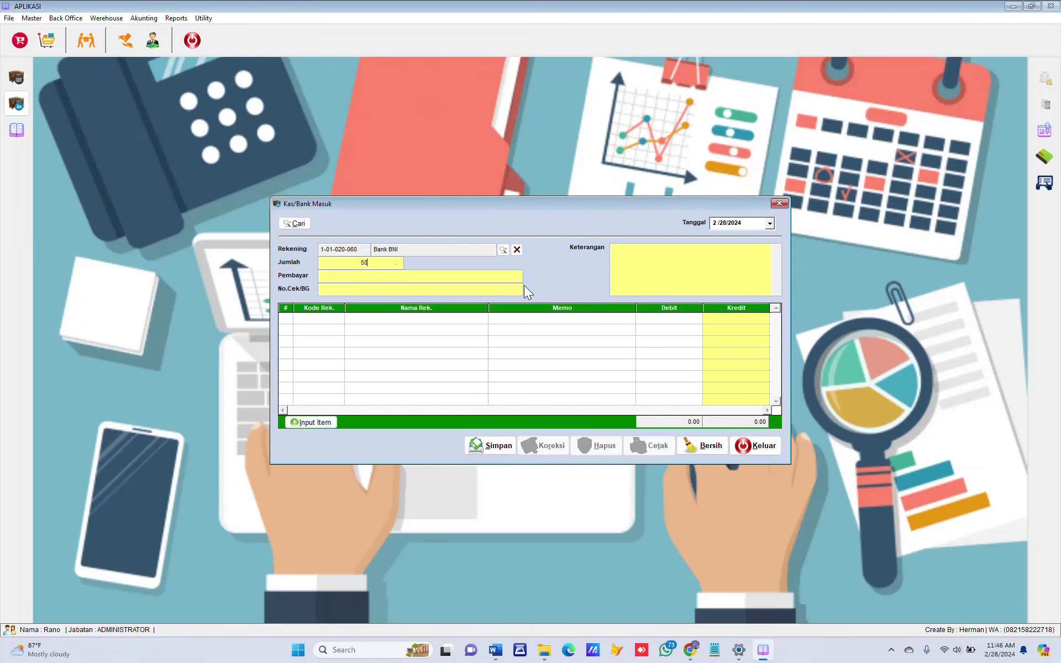
key("Return")
type("bni")
left_click(642, 257)
type("bunga bank")
left_click(769, 223)
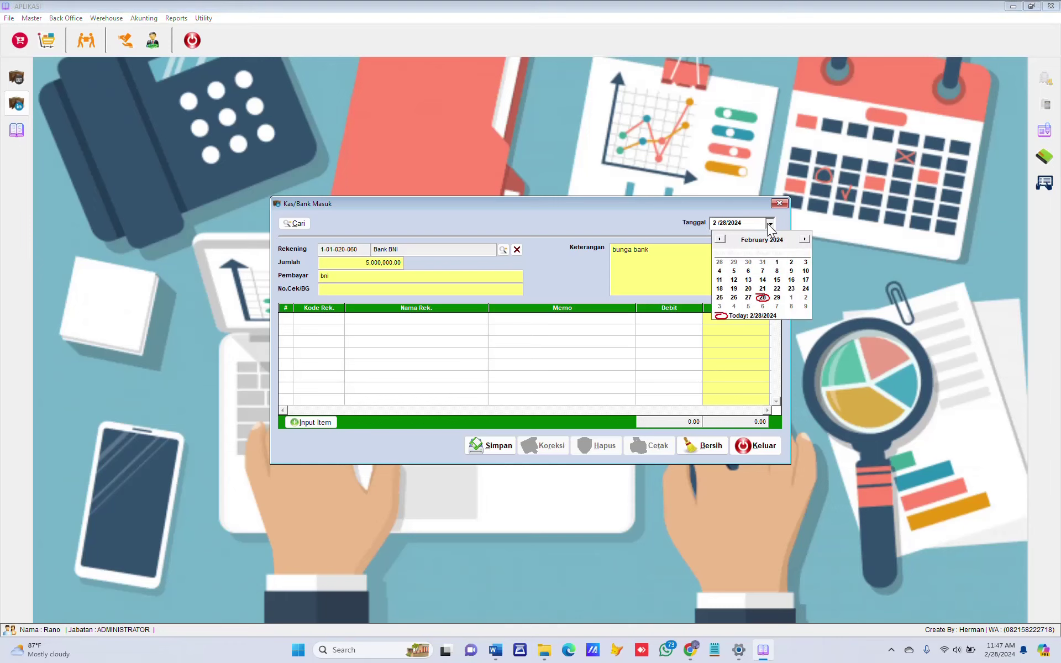
left_click(821, 216)
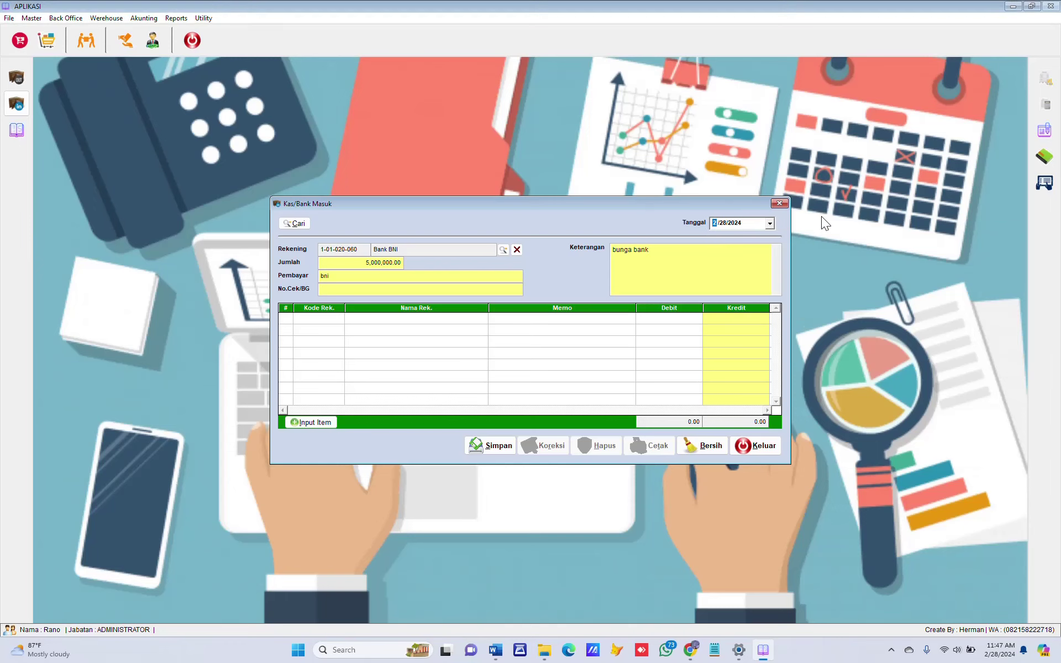
Search the account list for bunga and add Pendapatan Bunga Bank as a line of the receipt.
left_click(317, 422)
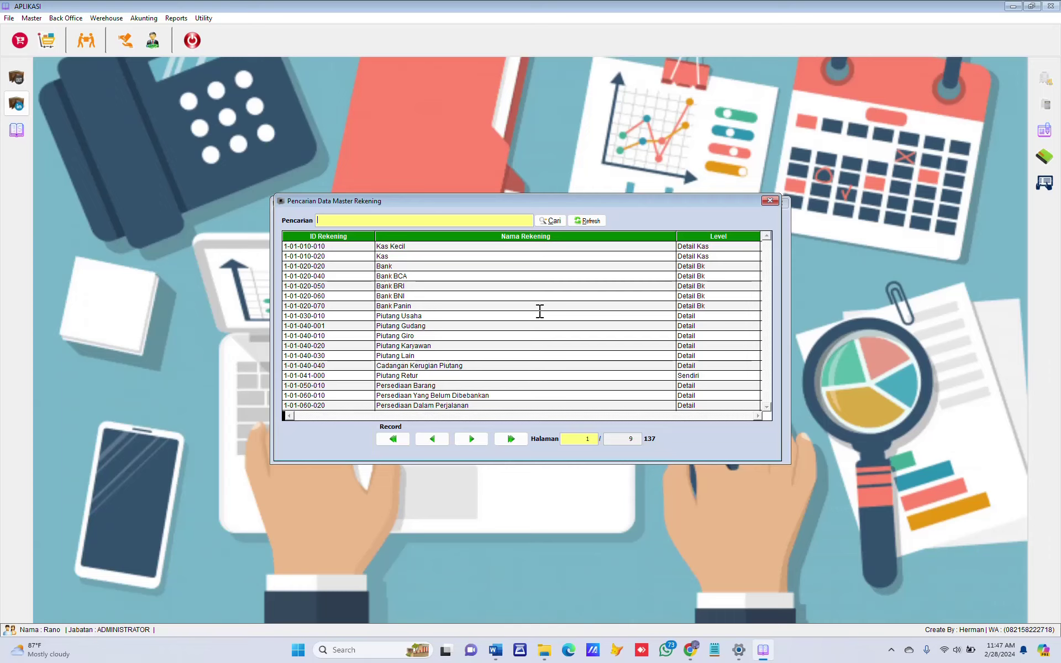
left_click(362, 336)
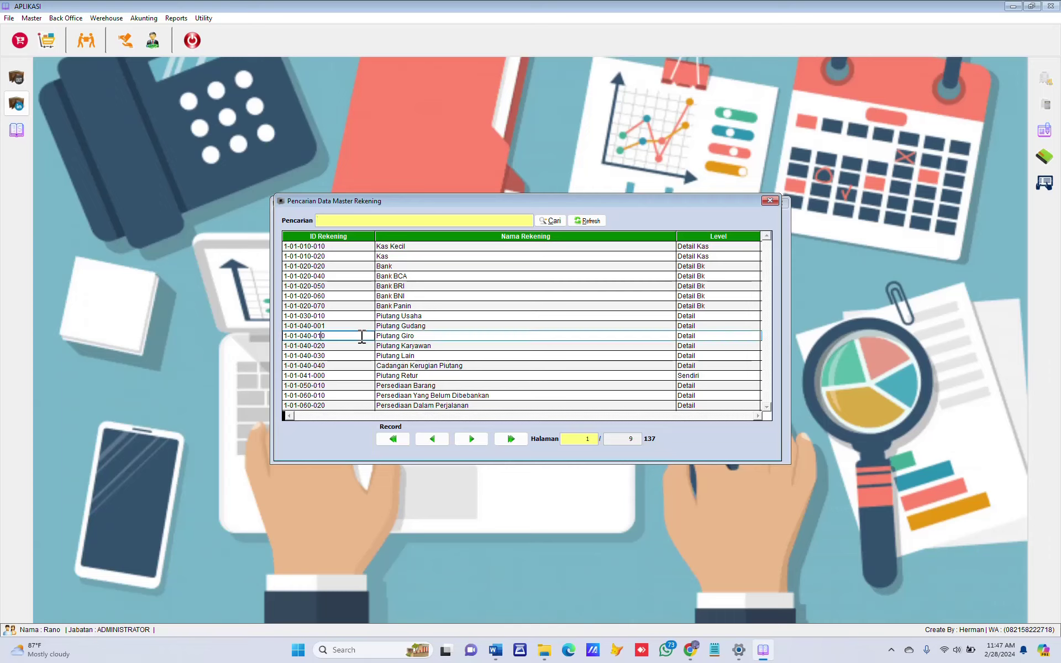
left_click(359, 220)
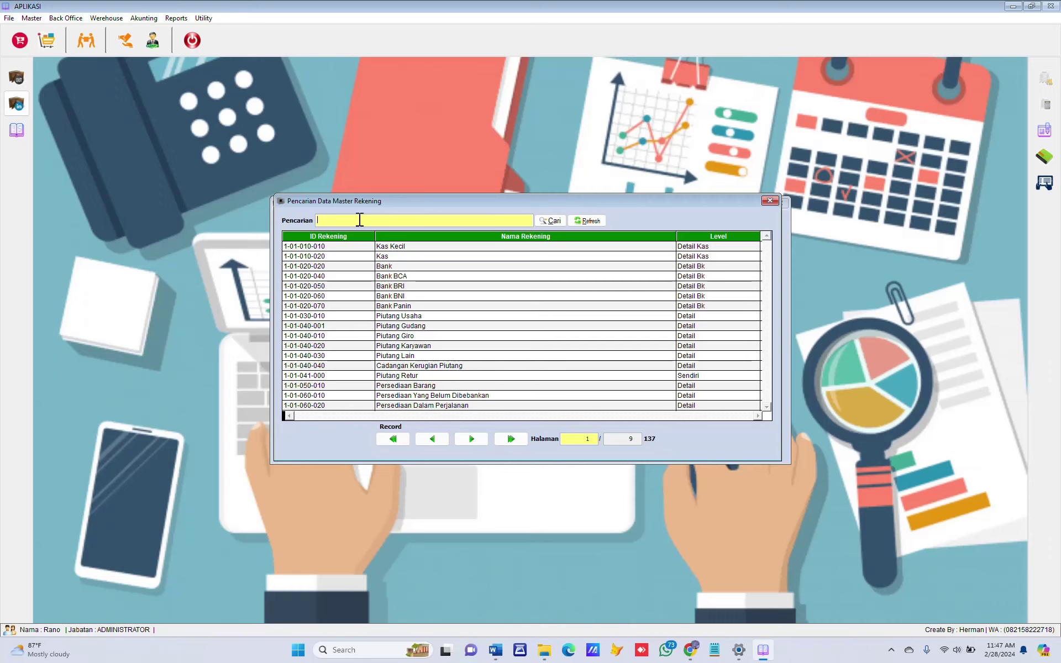
type("bunga")
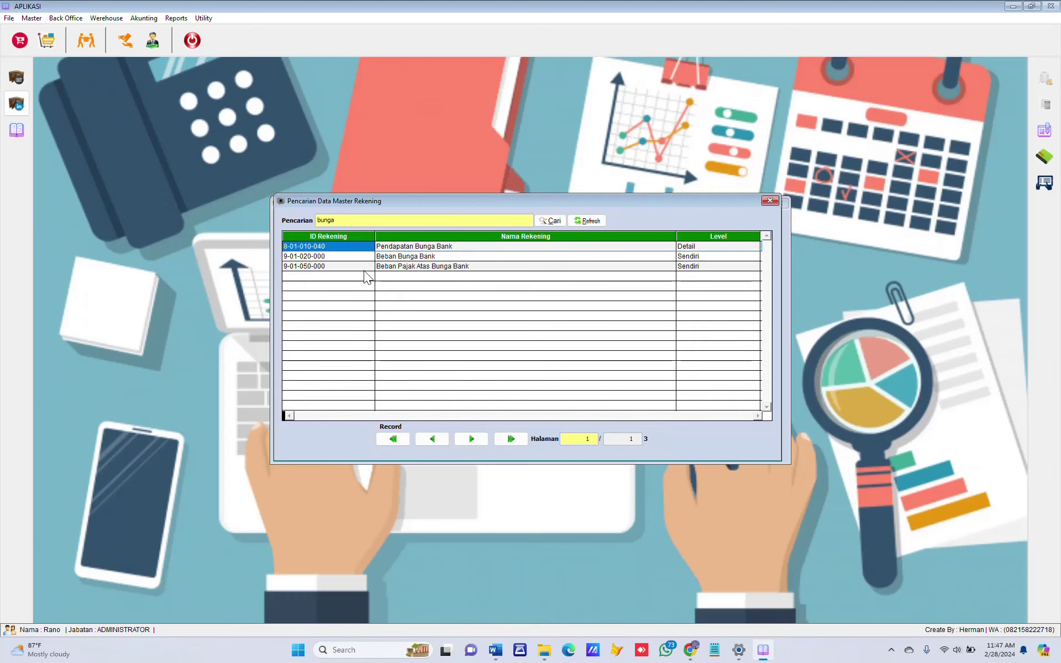
double_click(353, 246)
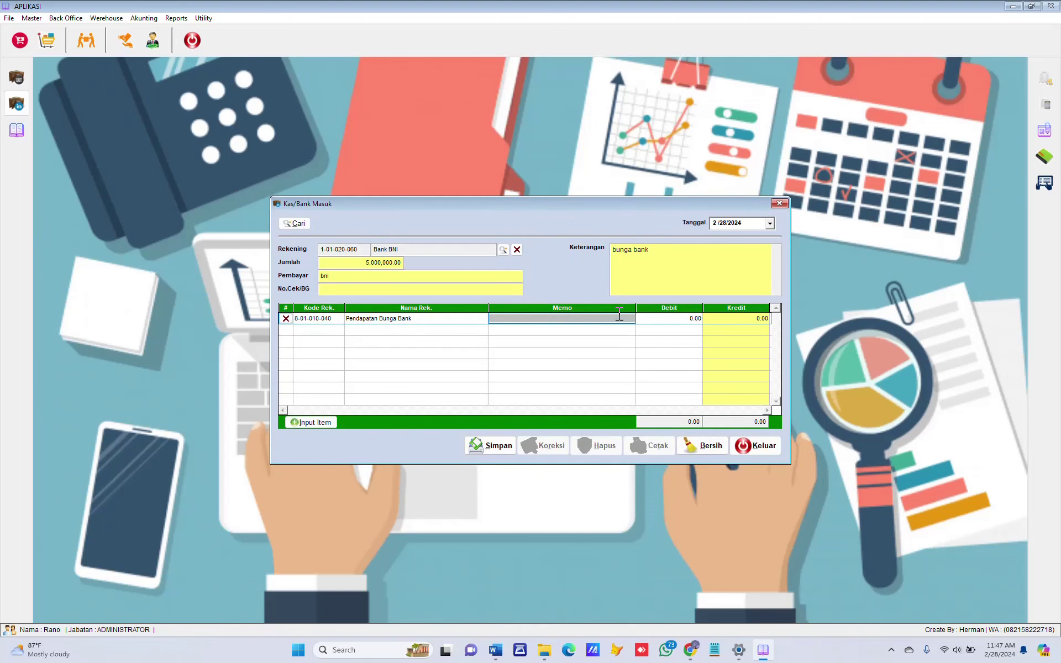
Enter a Kredit of 4,000,000 for the Pendapatan Bunga Bank line and try to save the receipt.
left_click(712, 318)
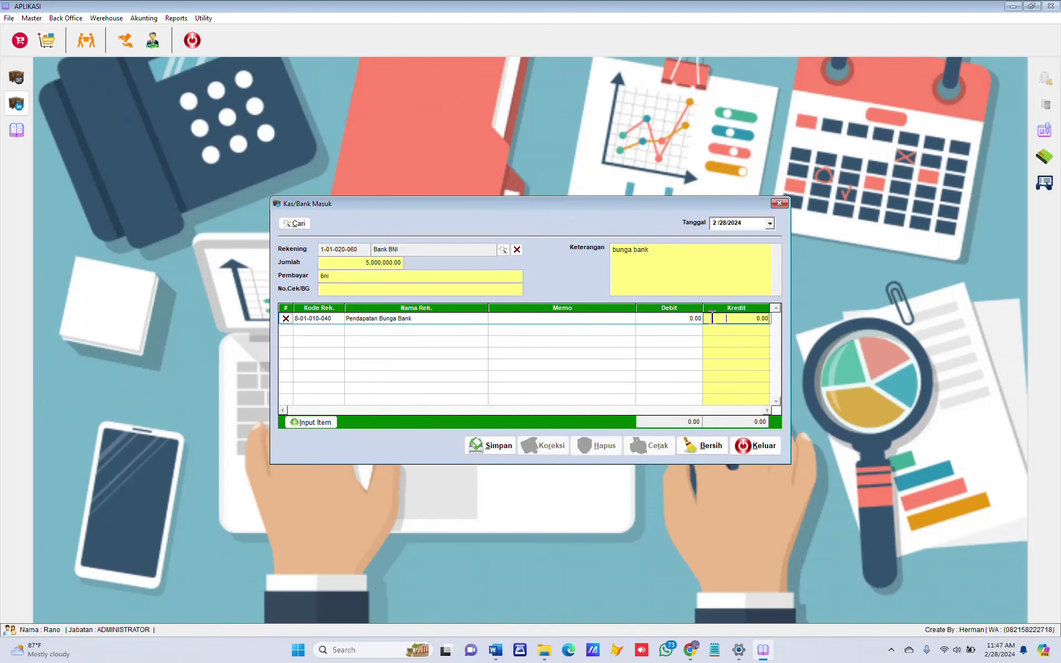
type("4,000,000")
key("Return")
left_click(489, 448)
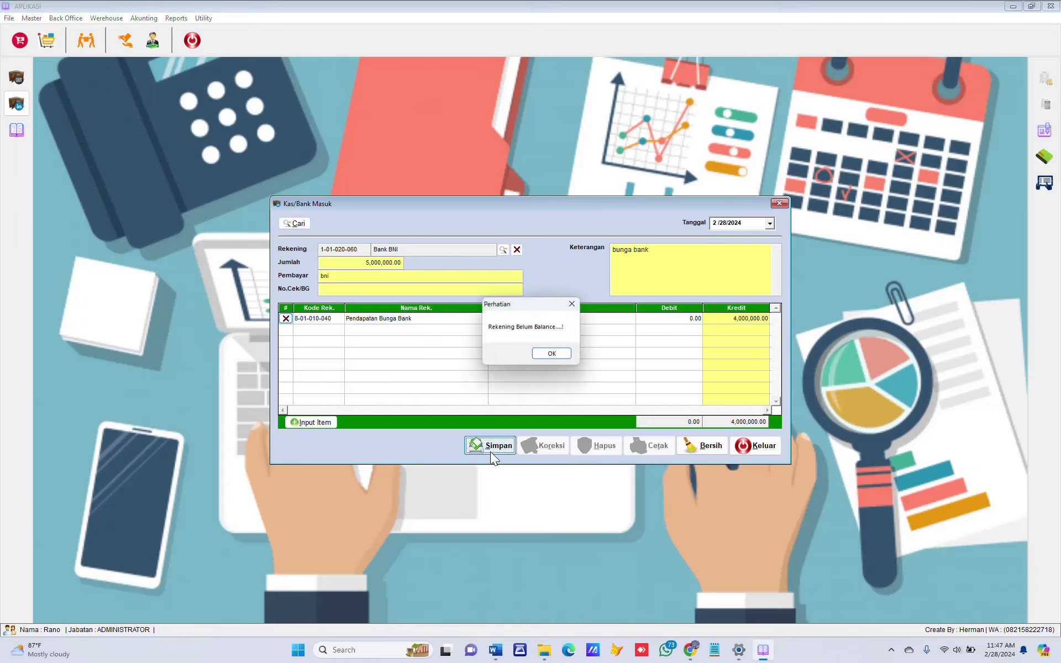
left_click(554, 354)
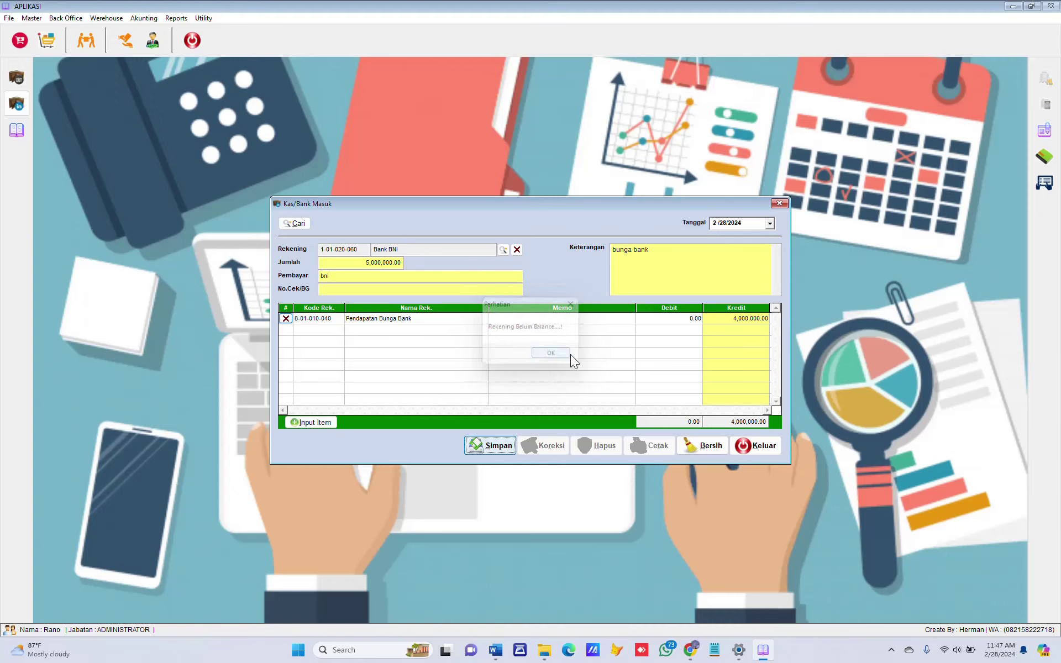
Set the Kredit of the Pendapatan Bunga Bank line to 5,000,000 and save the receipt.
left_click(718, 319)
type("5000000")
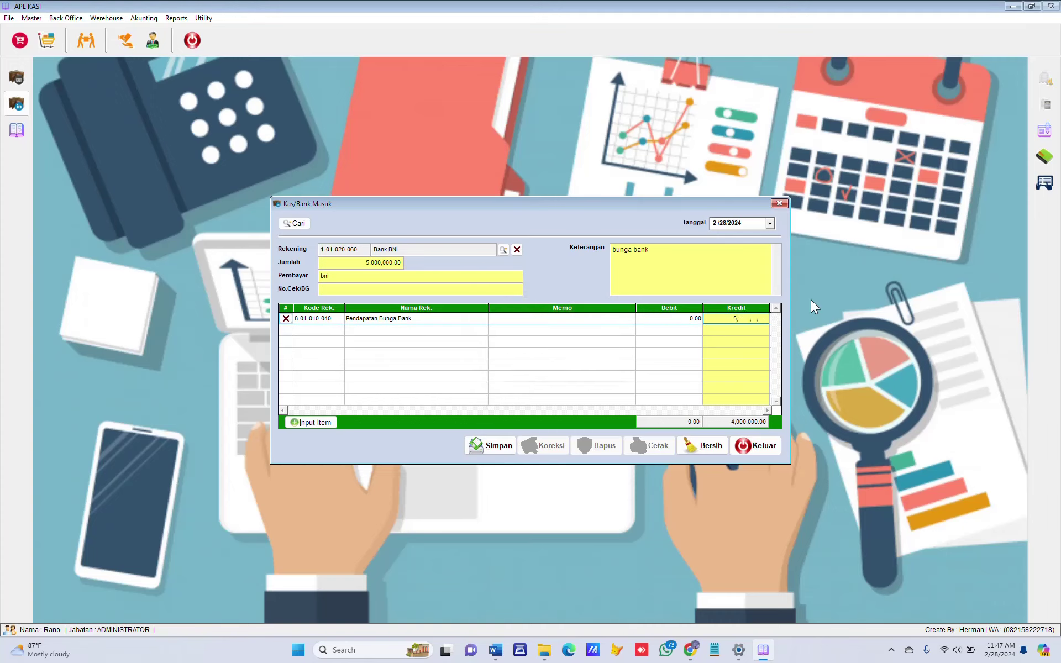
key("Return")
left_click(502, 446)
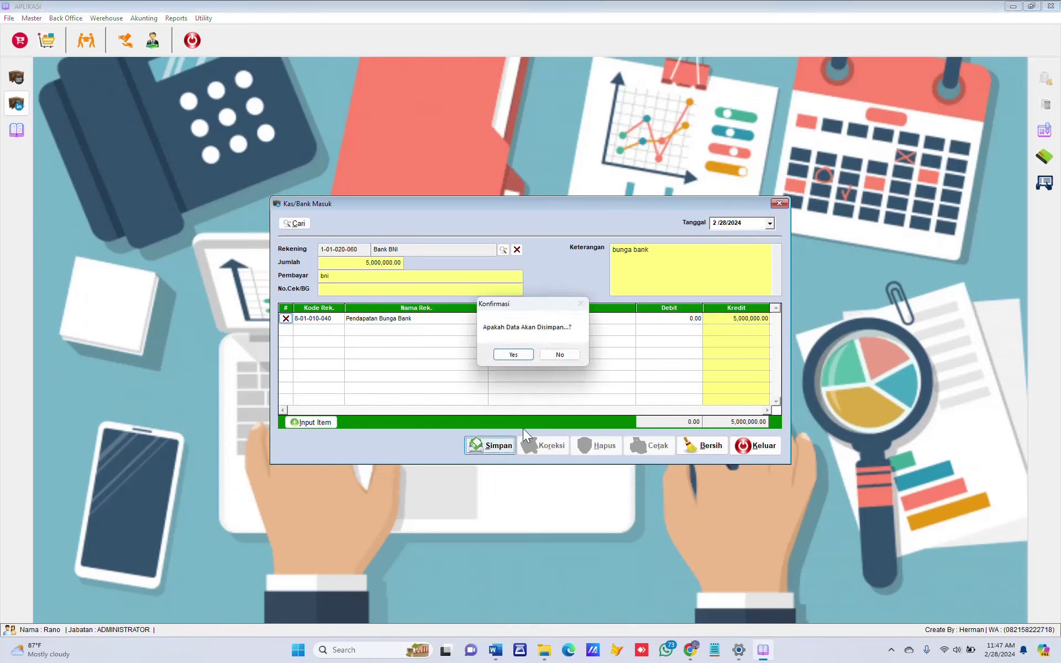
left_click(513, 354)
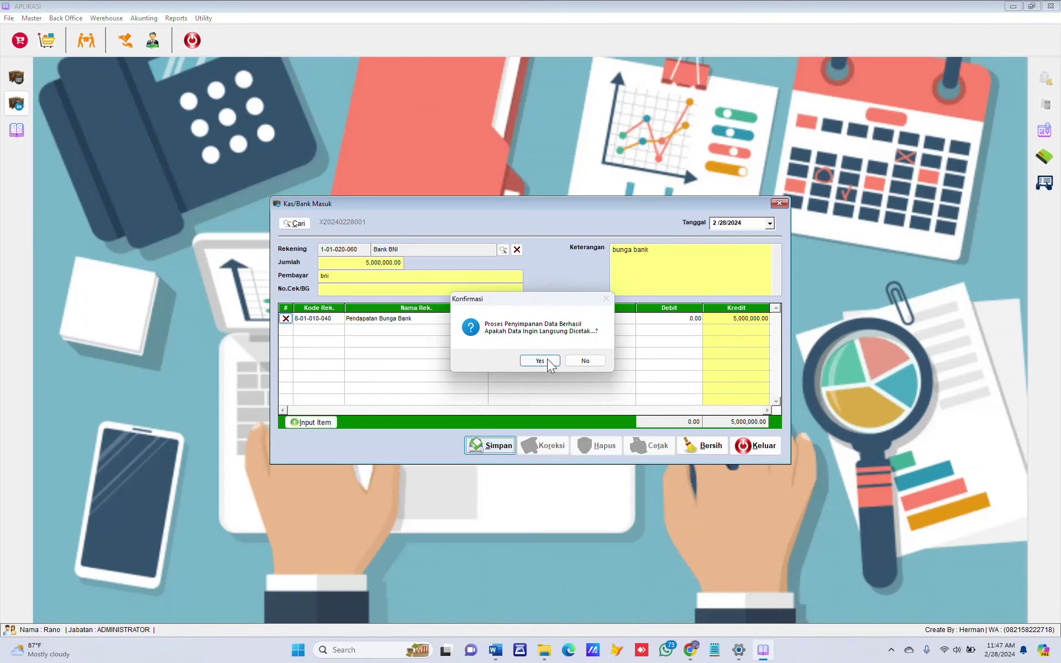
Preview the printed cash receipt voucher, then close the preview and the Kas/Bank Masuk form.
left_click(540, 361)
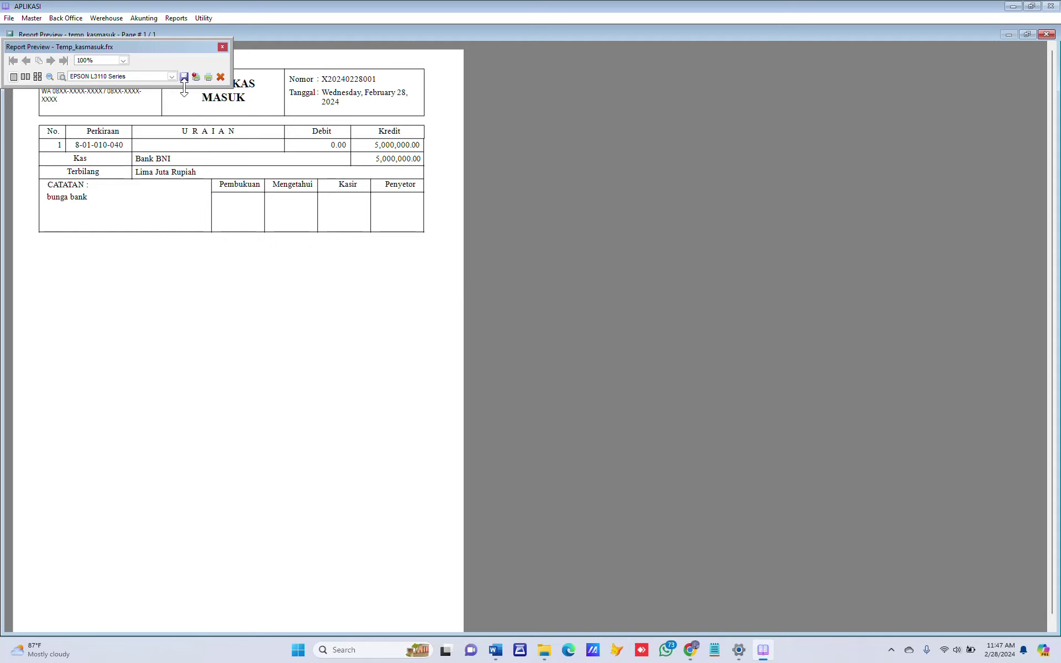
left_click(220, 77)
left_click(759, 446)
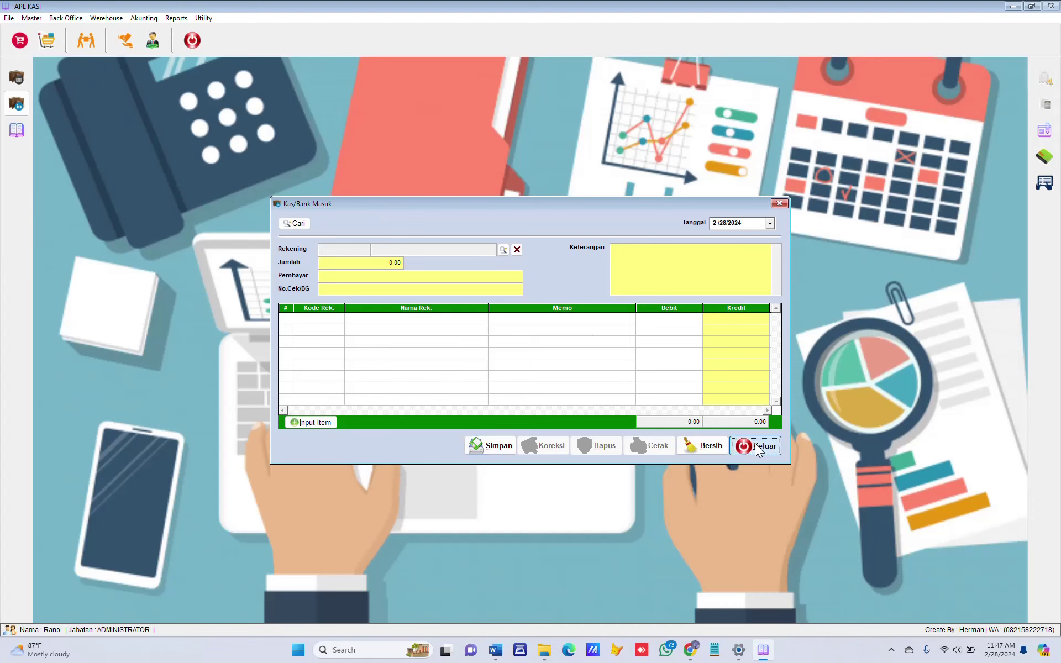
Look up the Pengeluaran Lain-Lain payments in the Word module and start a Kas/Bank Keluar entry in the accounting program on Bank BNI.
left_click(494, 652)
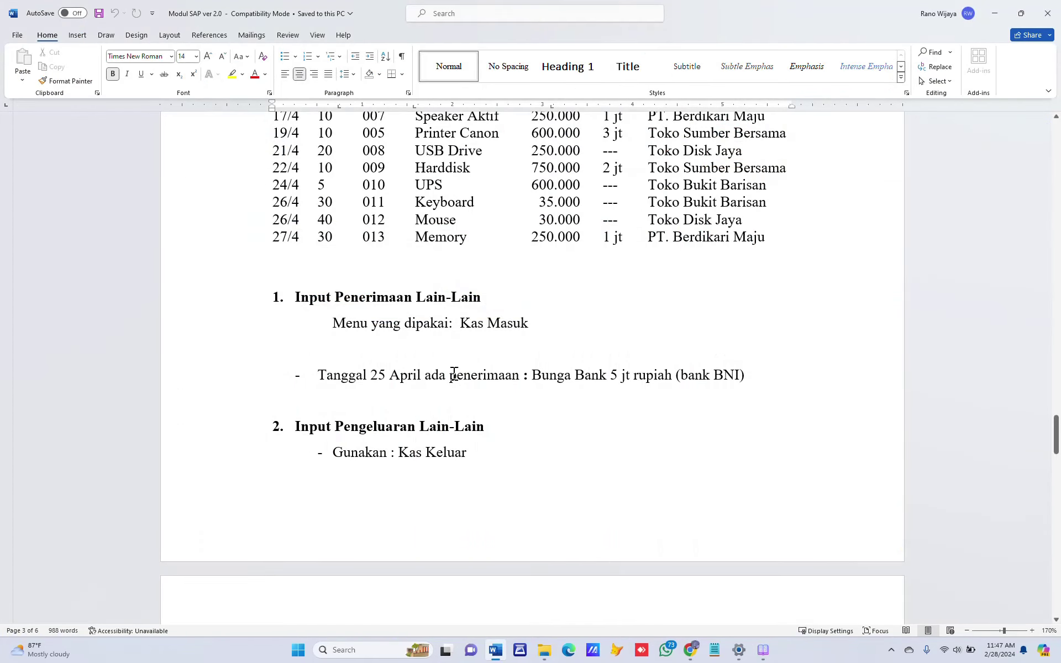
scroll(447, 372, "down", 3)
scroll(435, 332, "down", 3)
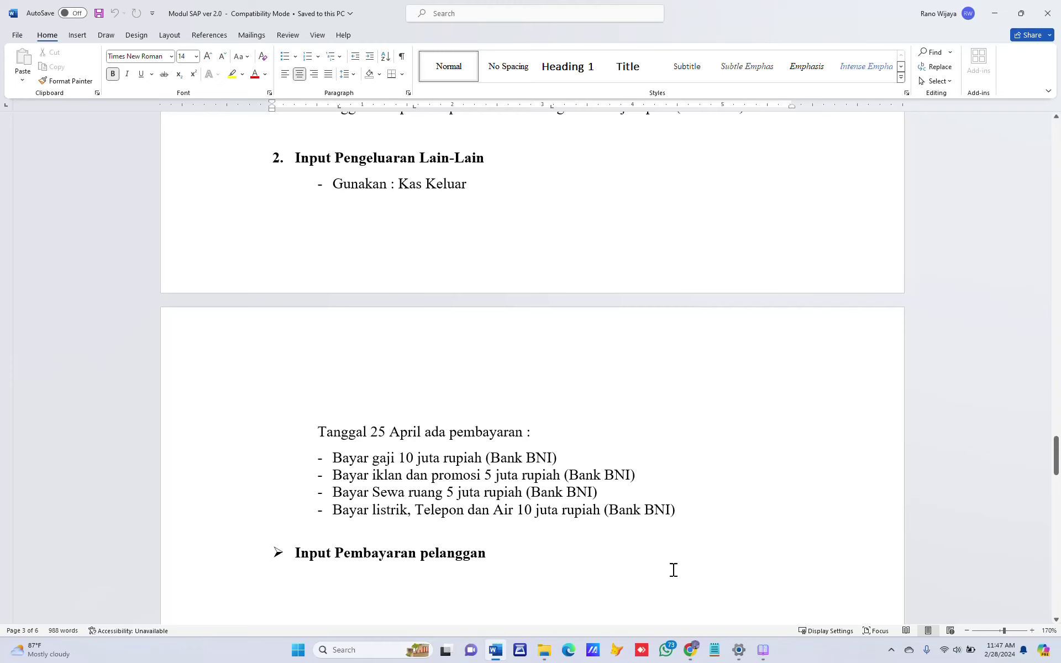
left_click(763, 650)
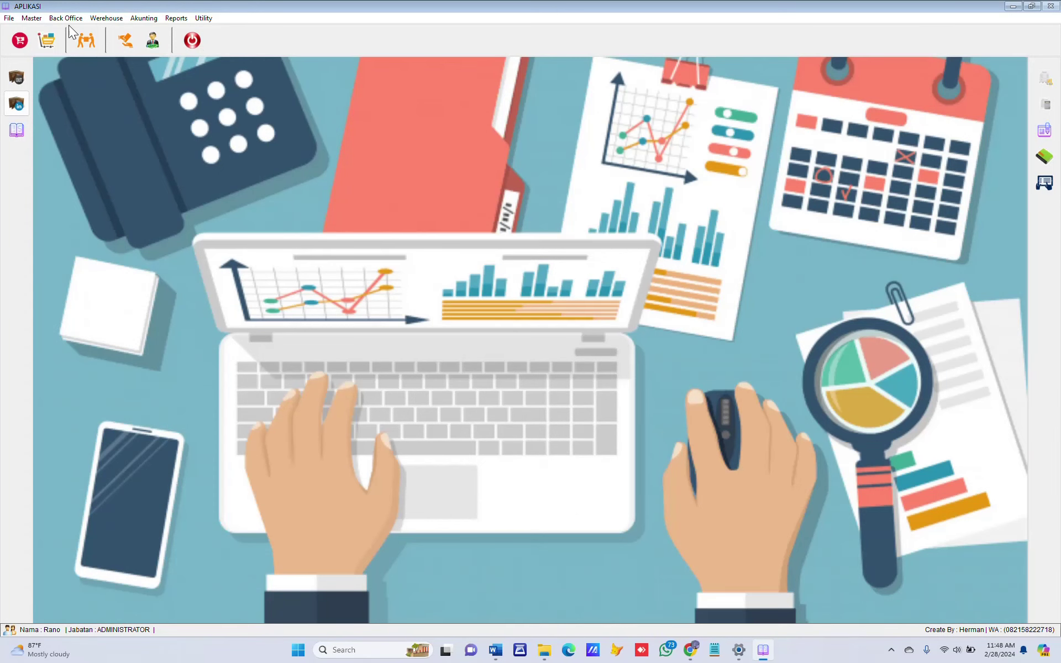
left_click(18, 82)
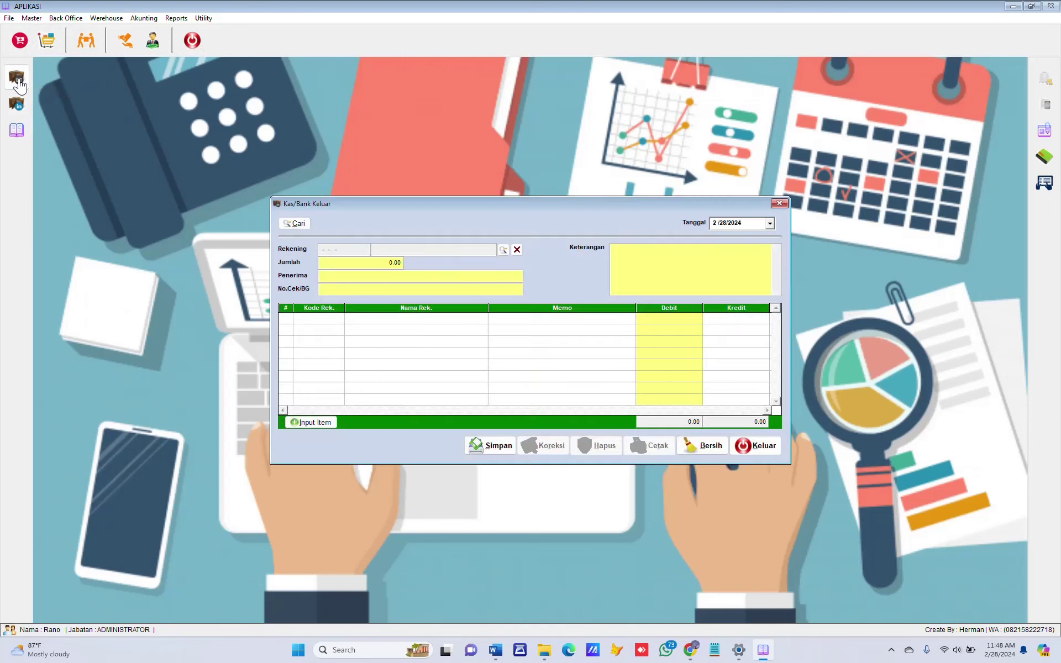
left_click(504, 249)
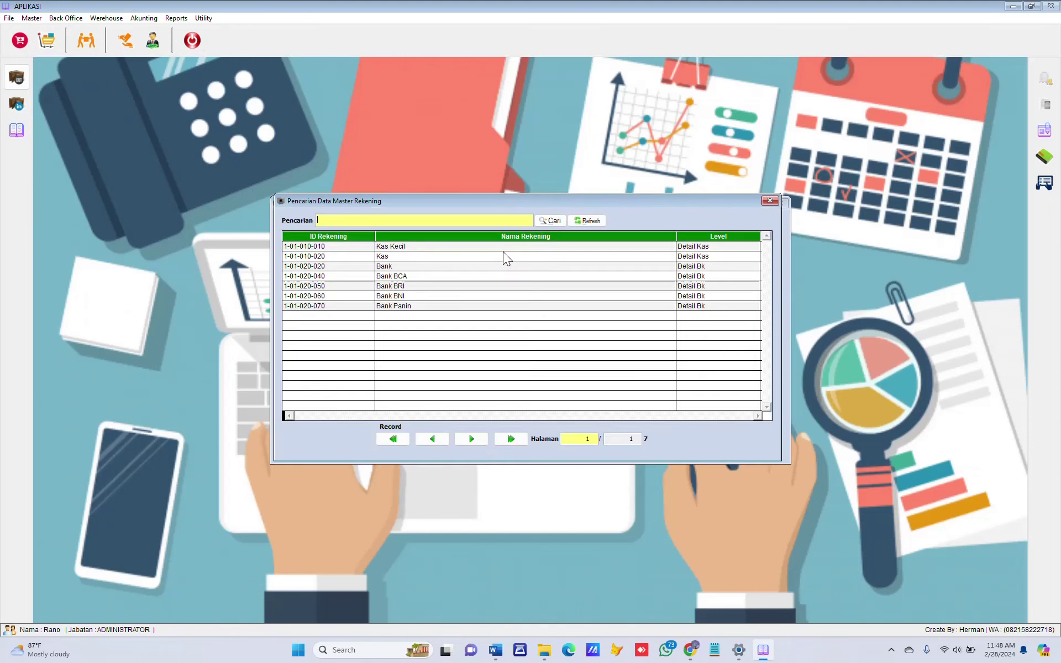
double_click(363, 299)
Fill in the payment with Jumlah 1,000,000, Penerima pegawai and Keterangan gaji pegawai.
left_click(347, 264)
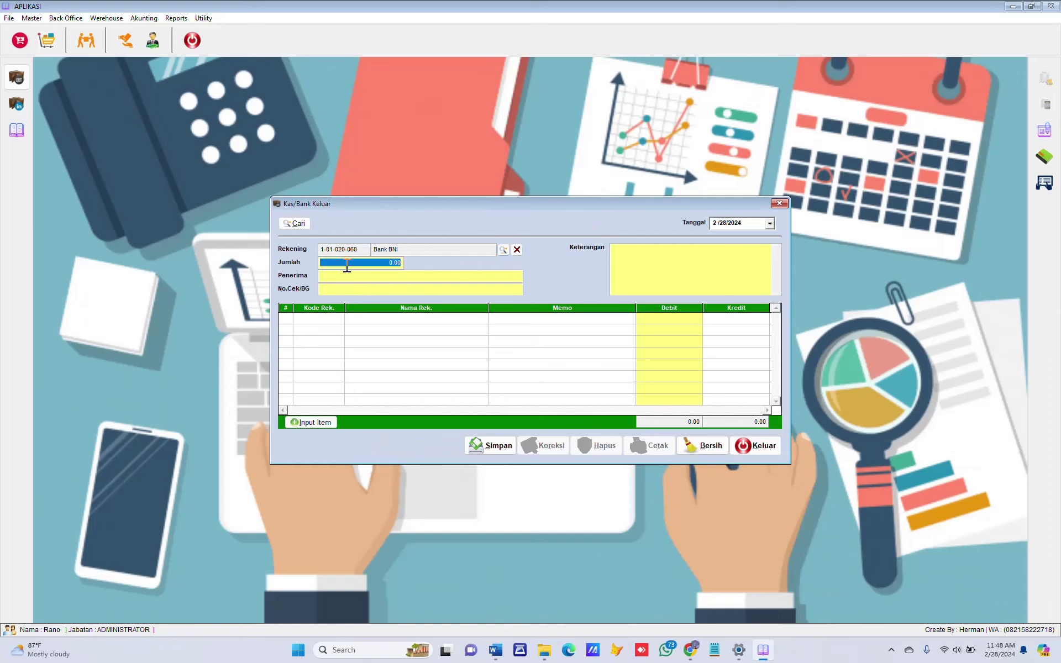
type("1000000 .")
key("Return")
type("pegawai")
left_click(618, 262)
type("gaji pegawa")
Search the account list for gaji and add Beban Gaji as a payment line with a Debit of 10,000,000.
left_click(316, 426)
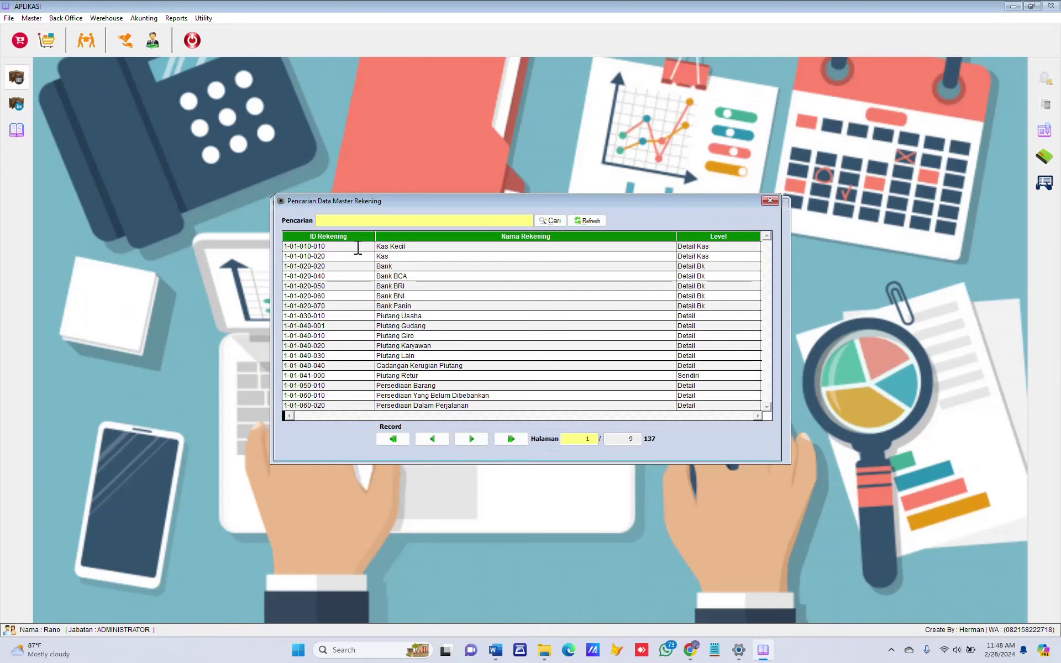
type("gaji")
left_click(559, 222)
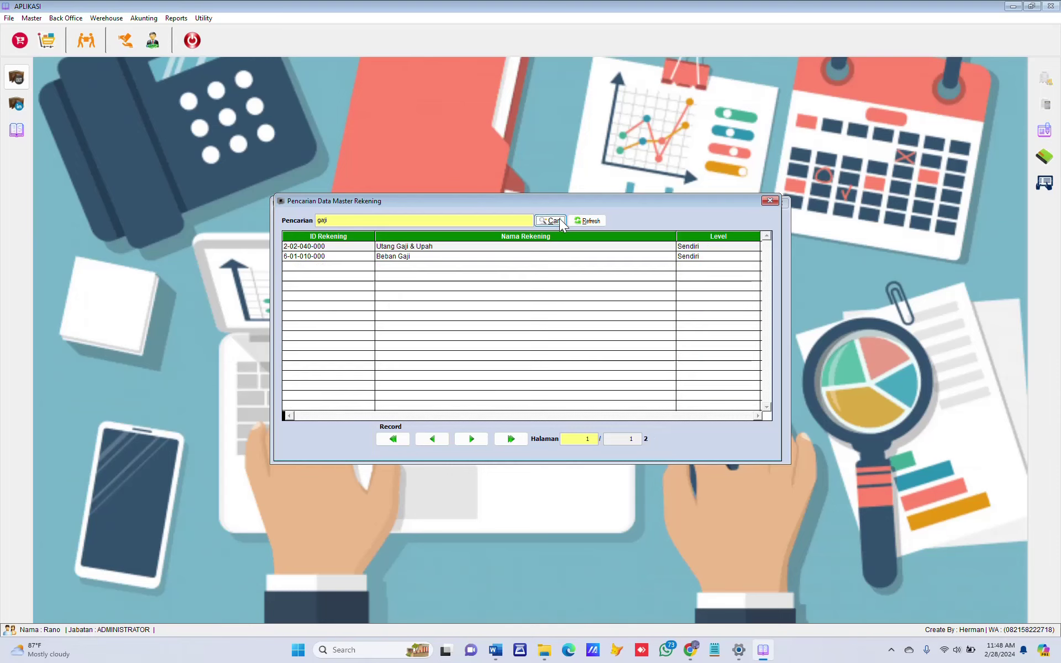
double_click(340, 255)
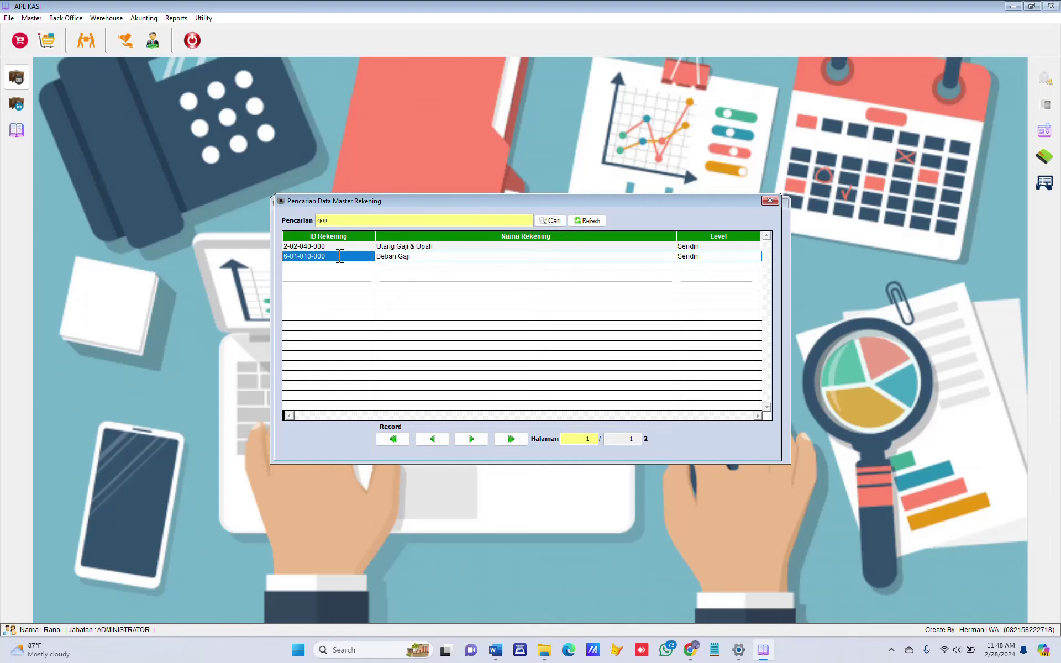
left_click(665, 319)
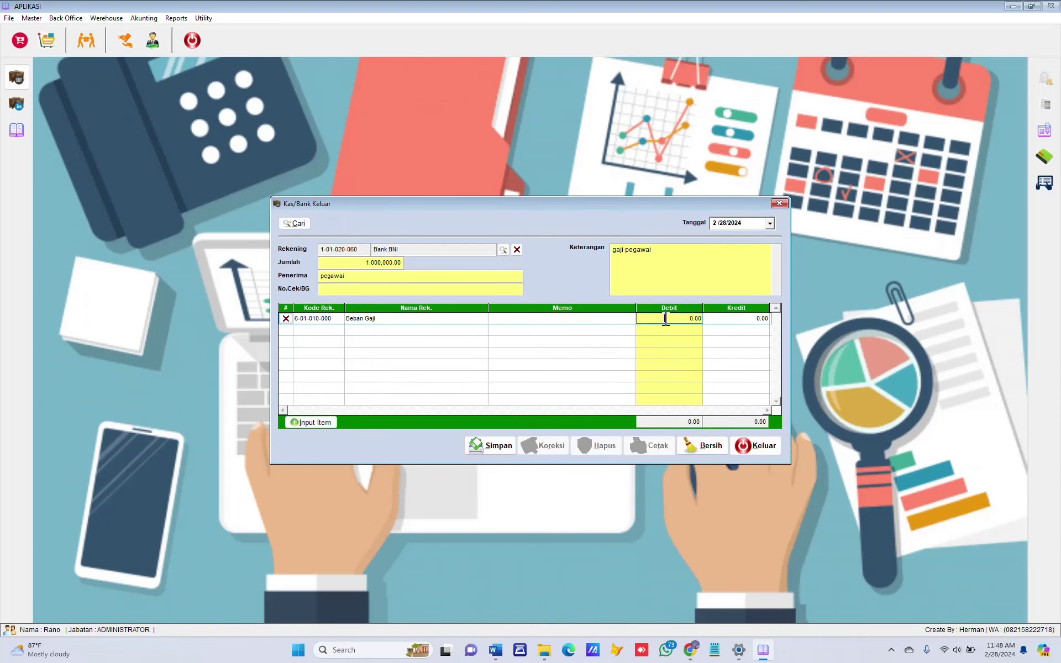
type("10,000,000")
key("Tab")
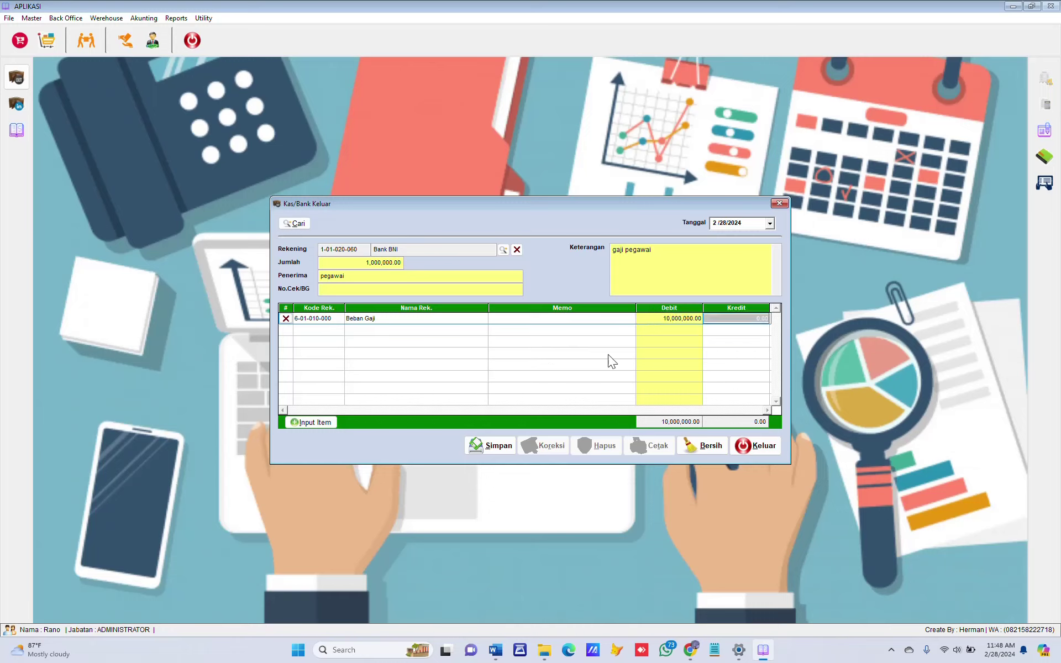
Correct the payment's Jumlah to 10,000,000 and save the Kas/Bank Keluar entry.
left_click(500, 446)
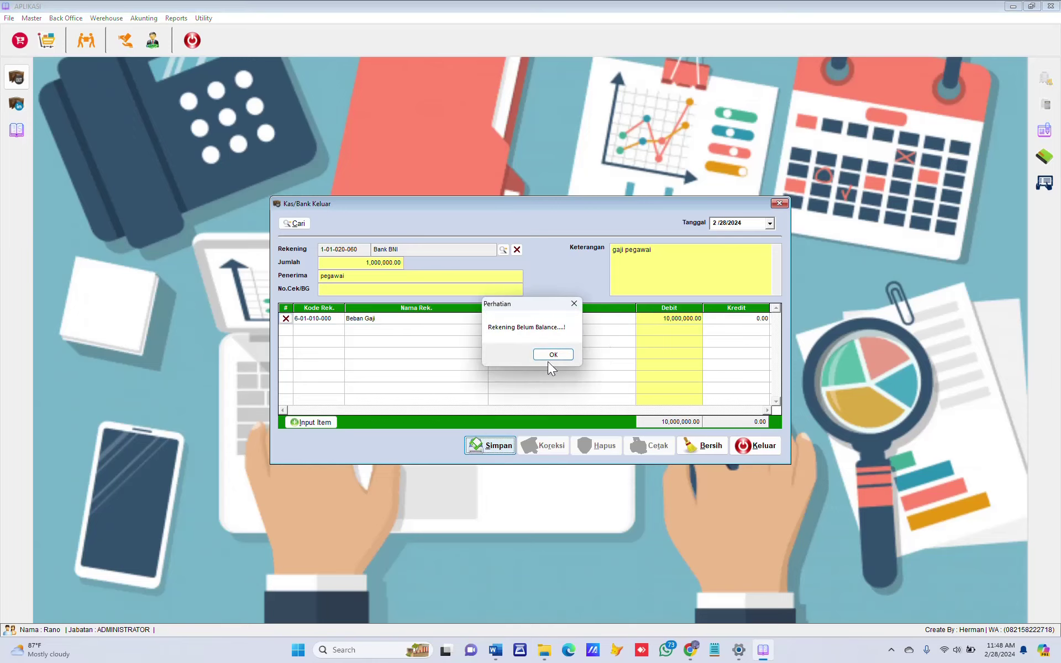
left_click(549, 357)
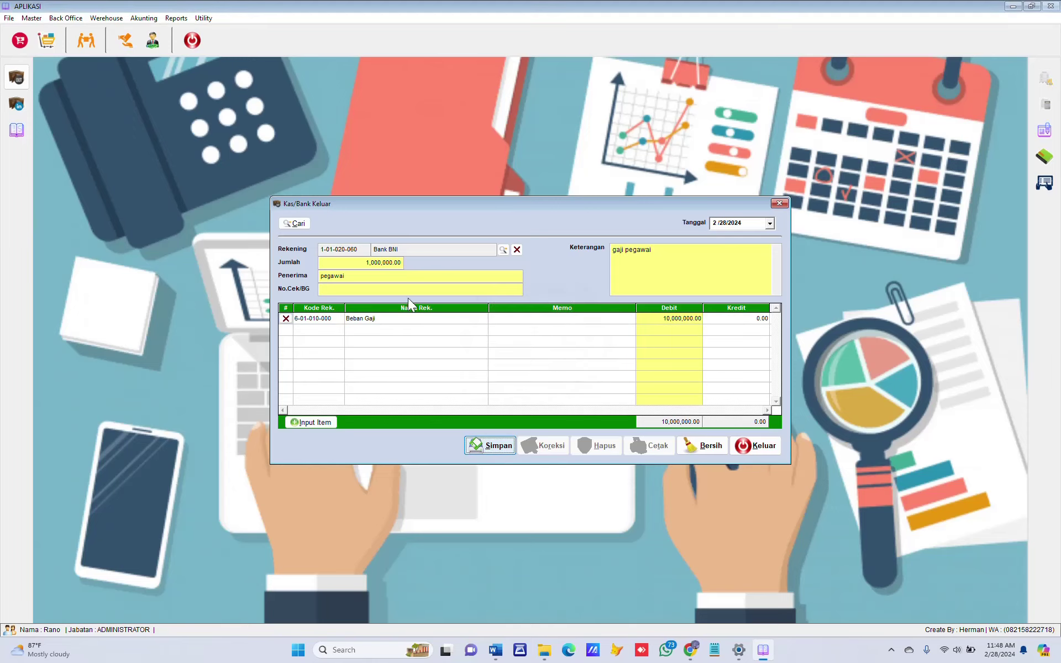
left_click(356, 263)
type("1")
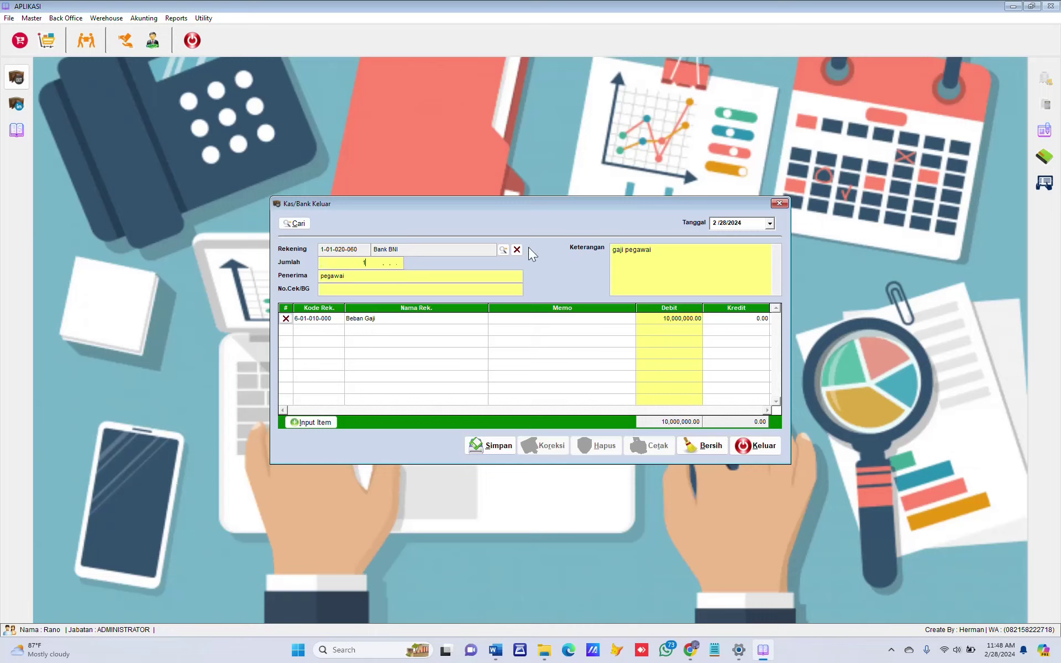
type("0,000,000")
key("Tab")
left_click(499, 446)
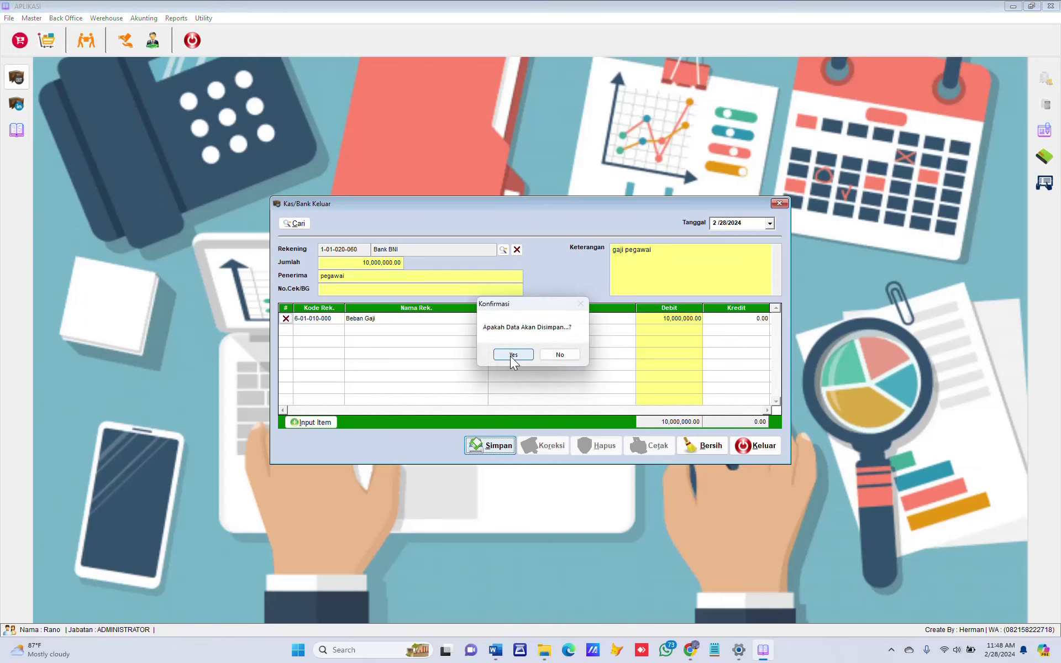
left_click(513, 354)
Preview the printed cash payment voucher, then close the preview and the Kas/Bank Keluar form.
left_click(541, 362)
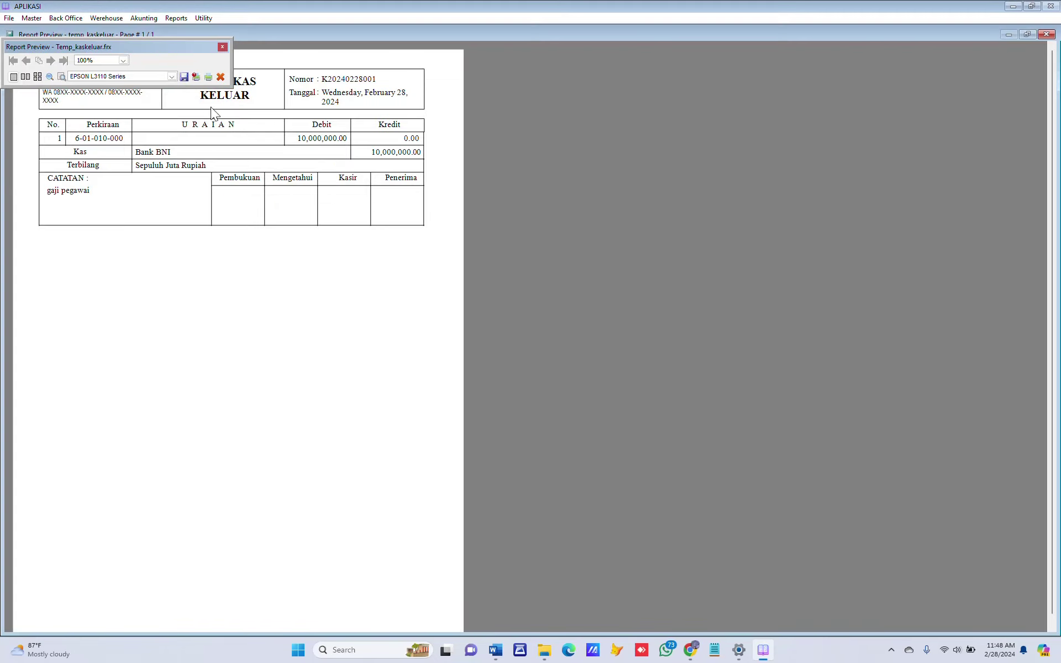
left_click(223, 48)
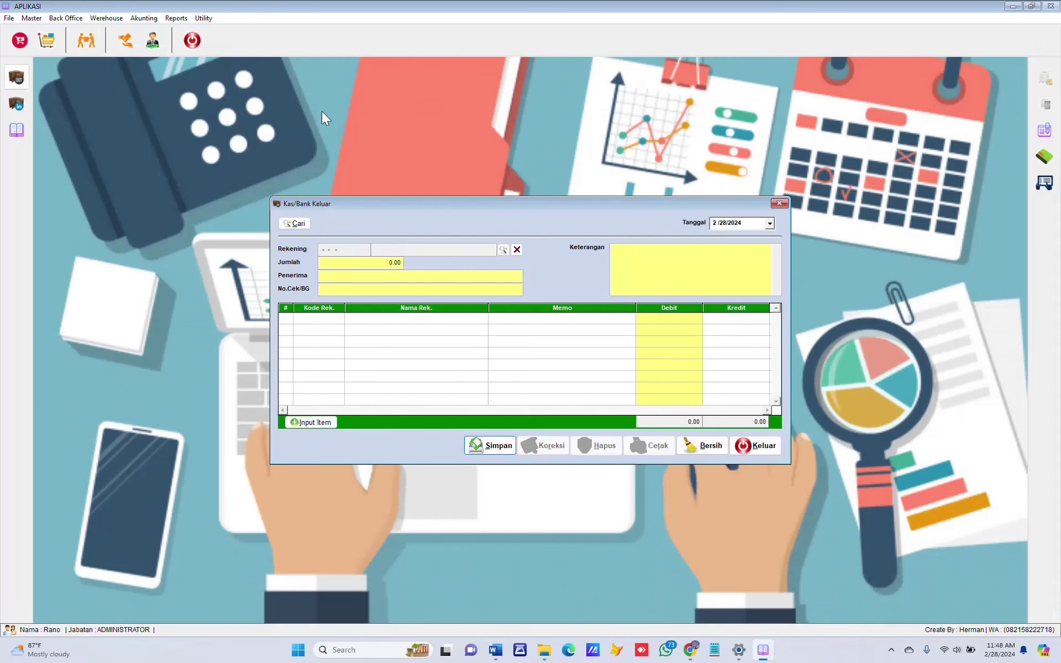
left_click(776, 443)
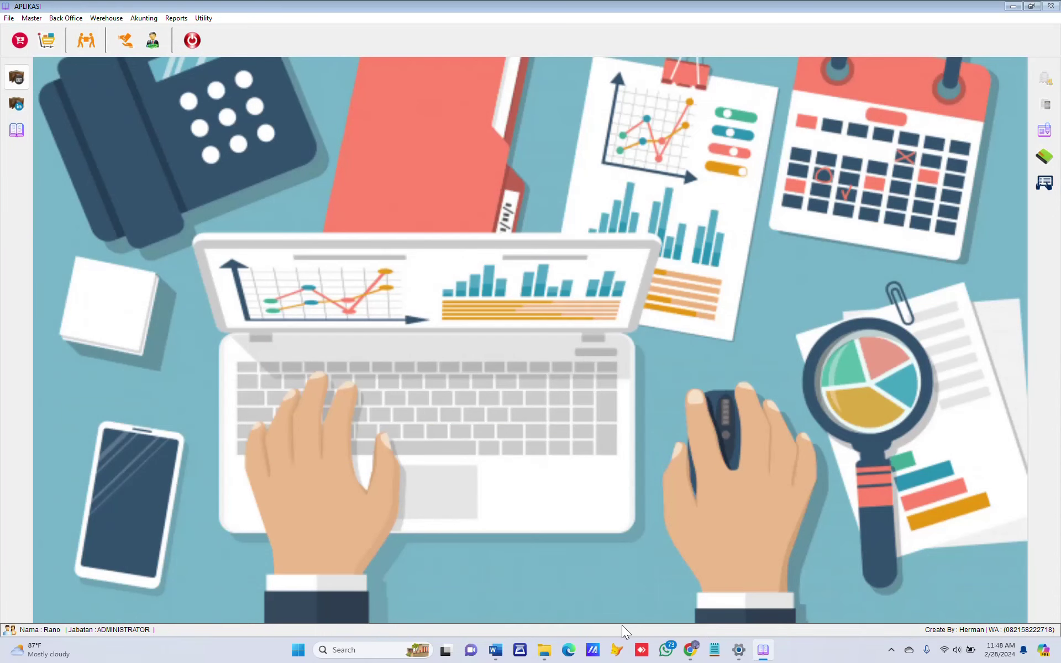
Look up the Input Pembayaran pelanggan section in the Word module, then open the Pembayaran Piutang form in the accounting program.
left_click(495, 649)
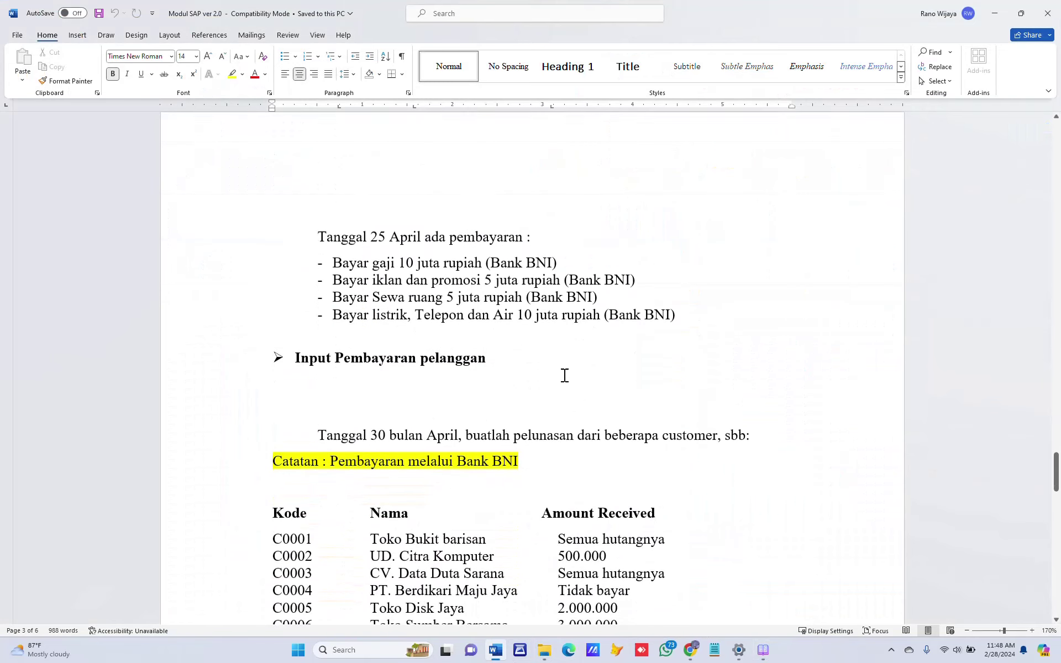
scroll(564, 375, "down", 5)
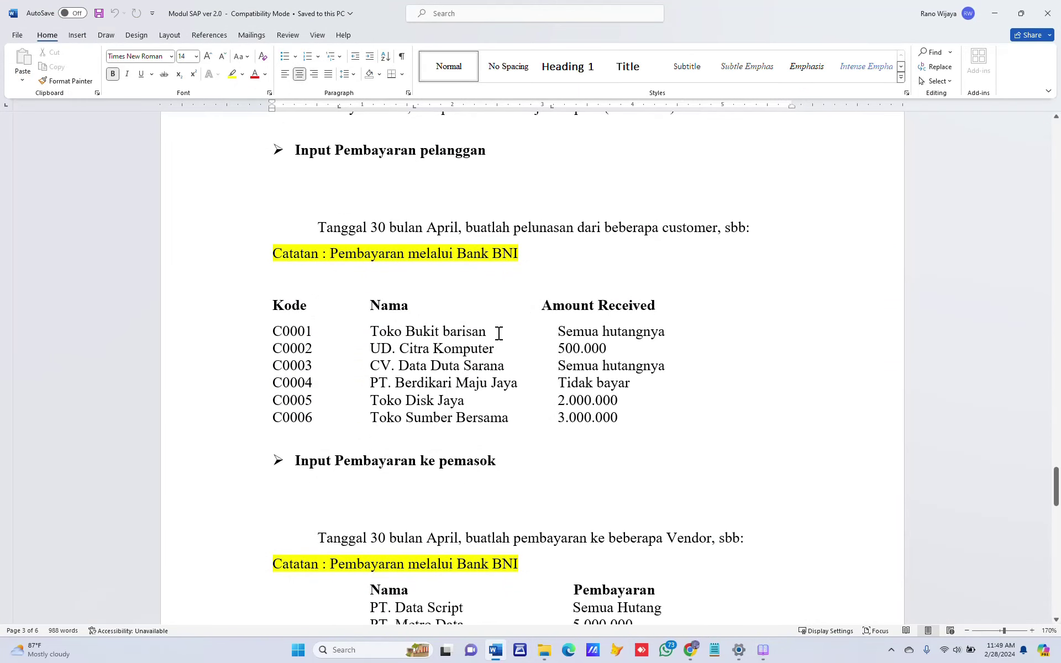
left_click(761, 654)
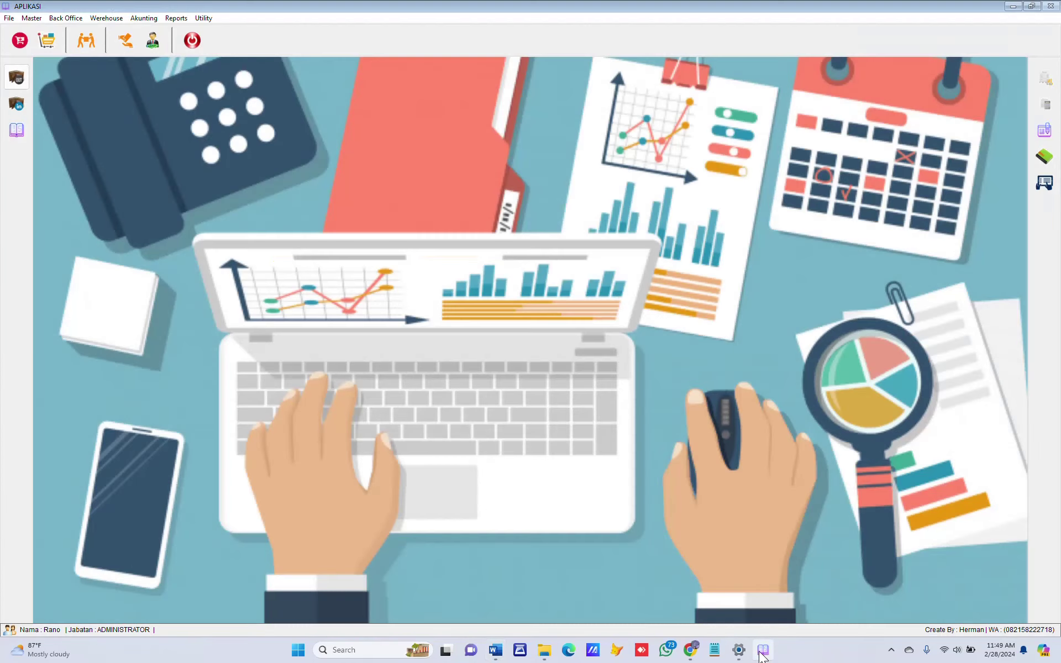
left_click(71, 19)
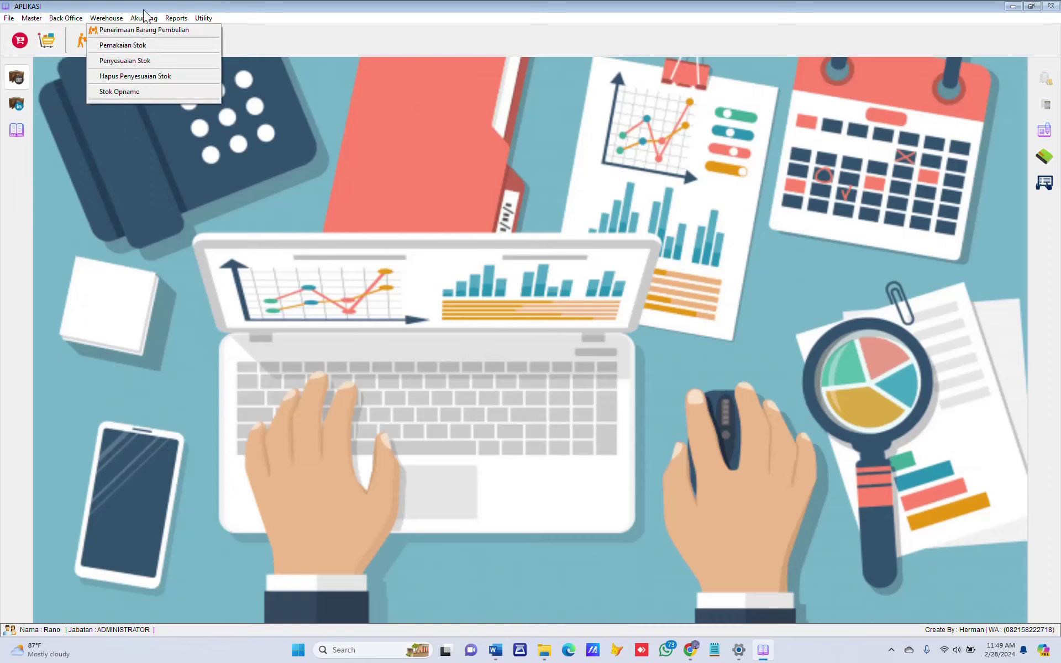
mouse_move(144, 18)
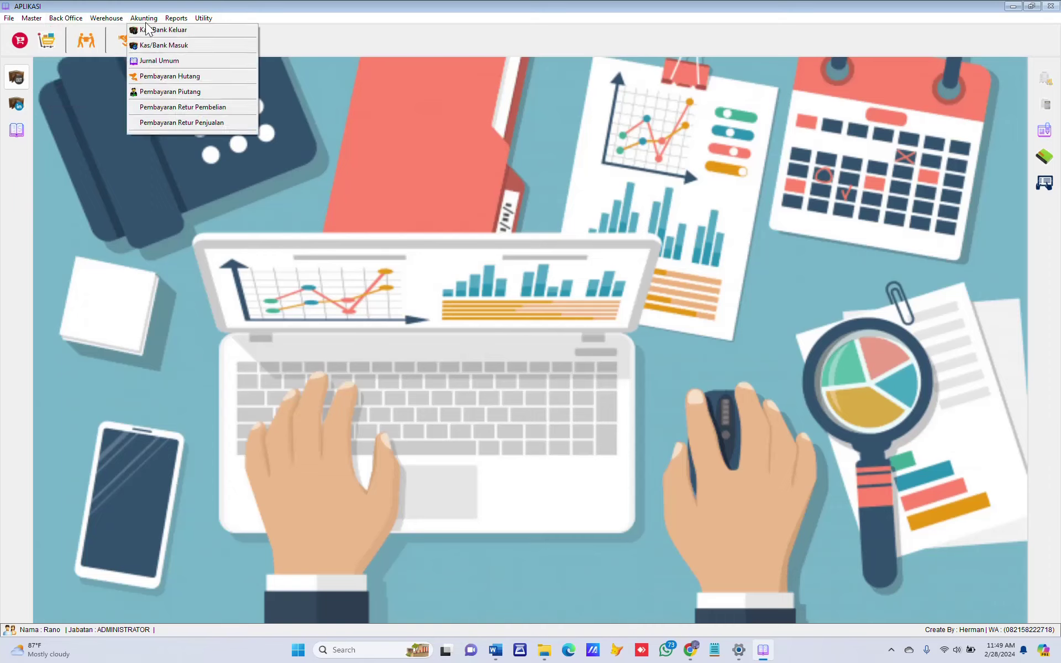
left_click(174, 93)
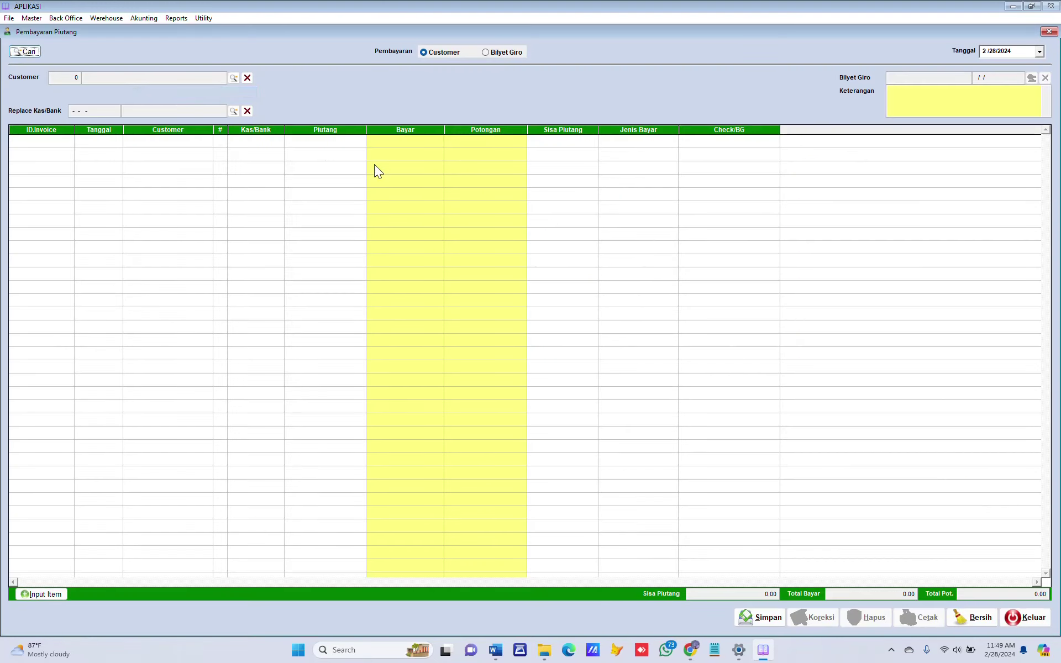
Load the receivables of customer Toko Bukit Barisan and assign Bank BNI as the invoice's Kas/Bank account.
left_click(234, 81)
left_click(371, 256)
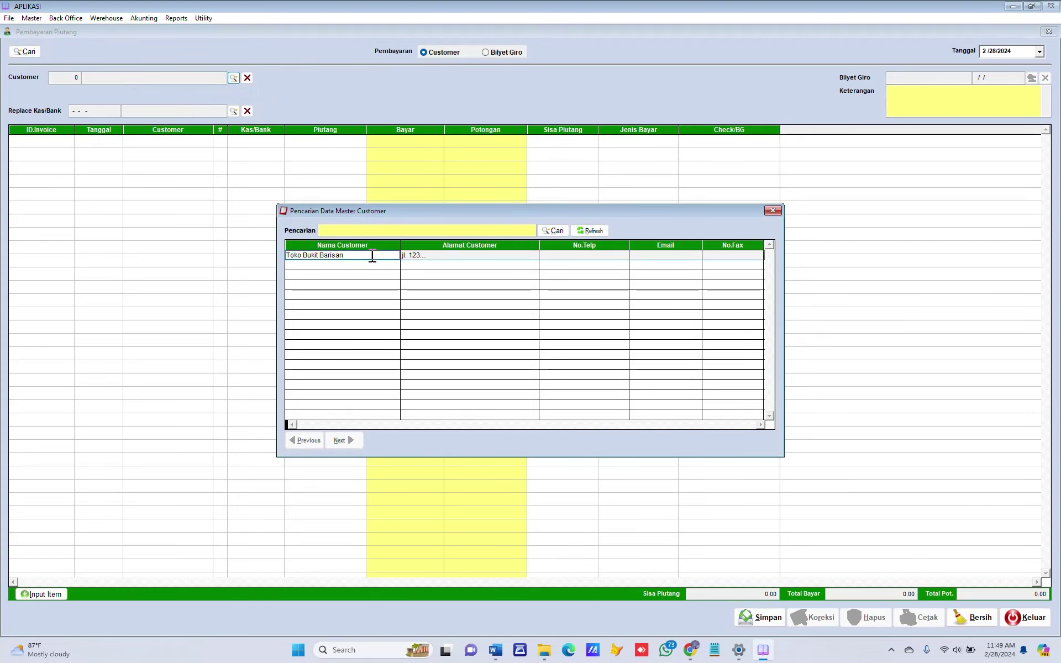
double_click(372, 255)
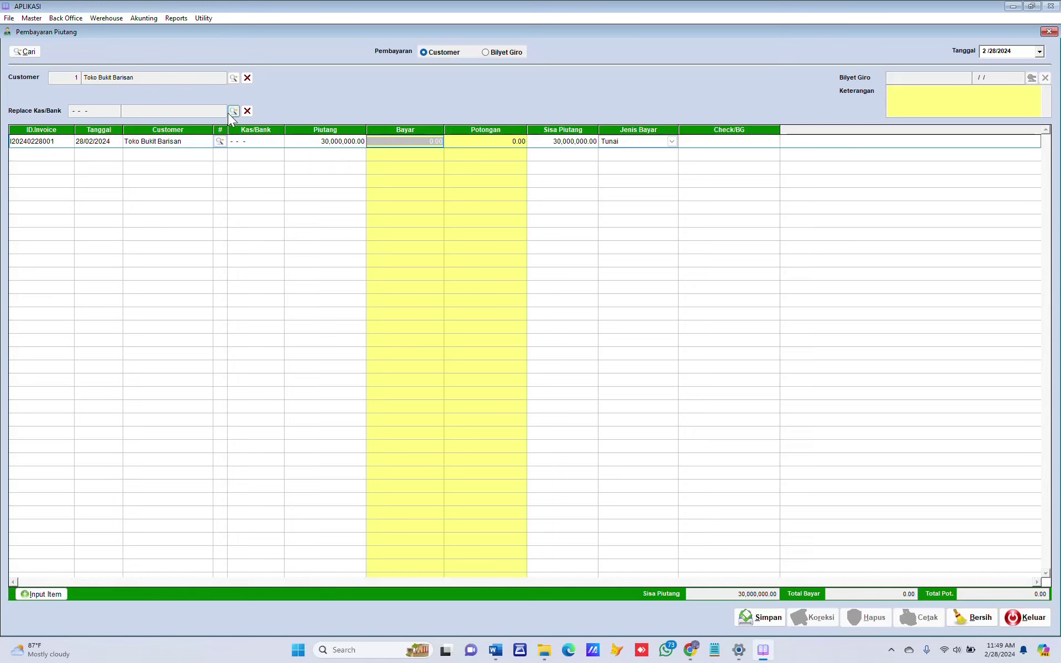
left_click(265, 142)
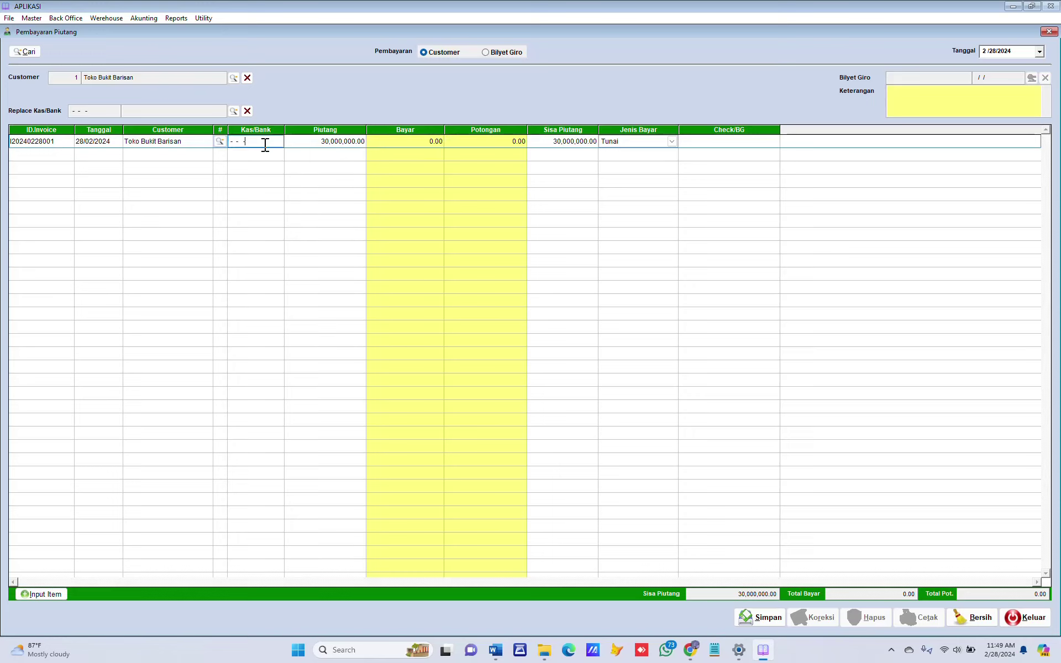
key("Return")
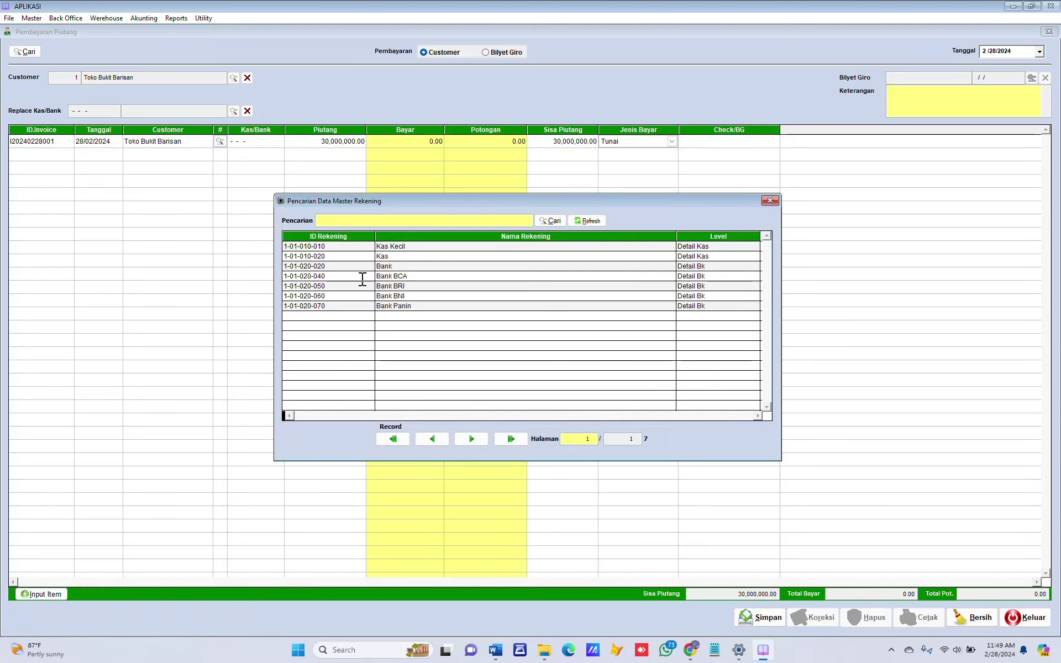
double_click(355, 296)
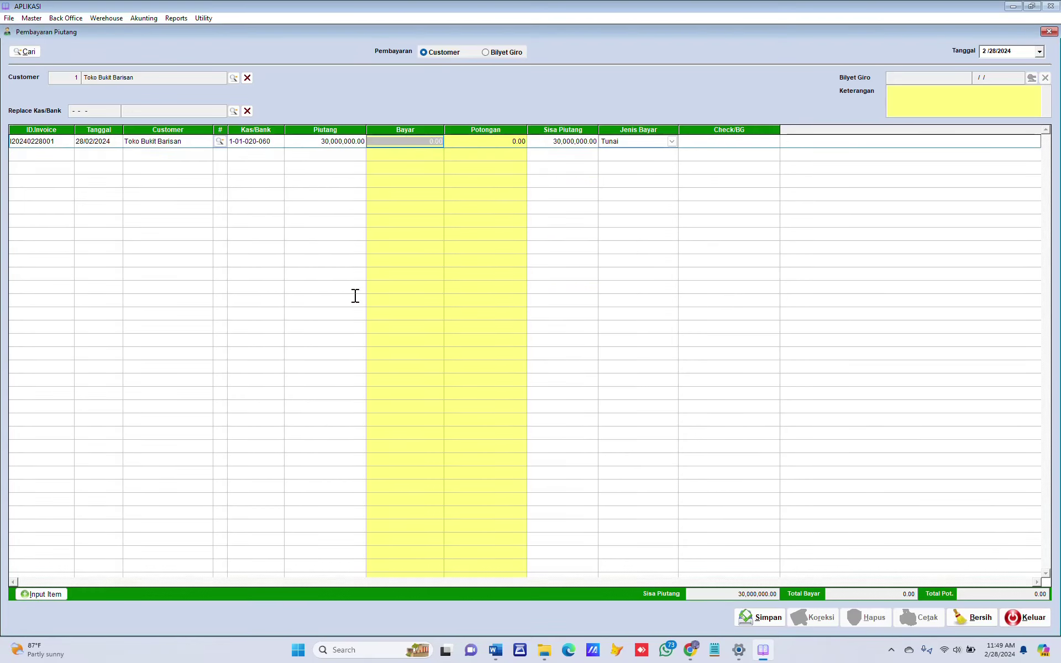
type("3")
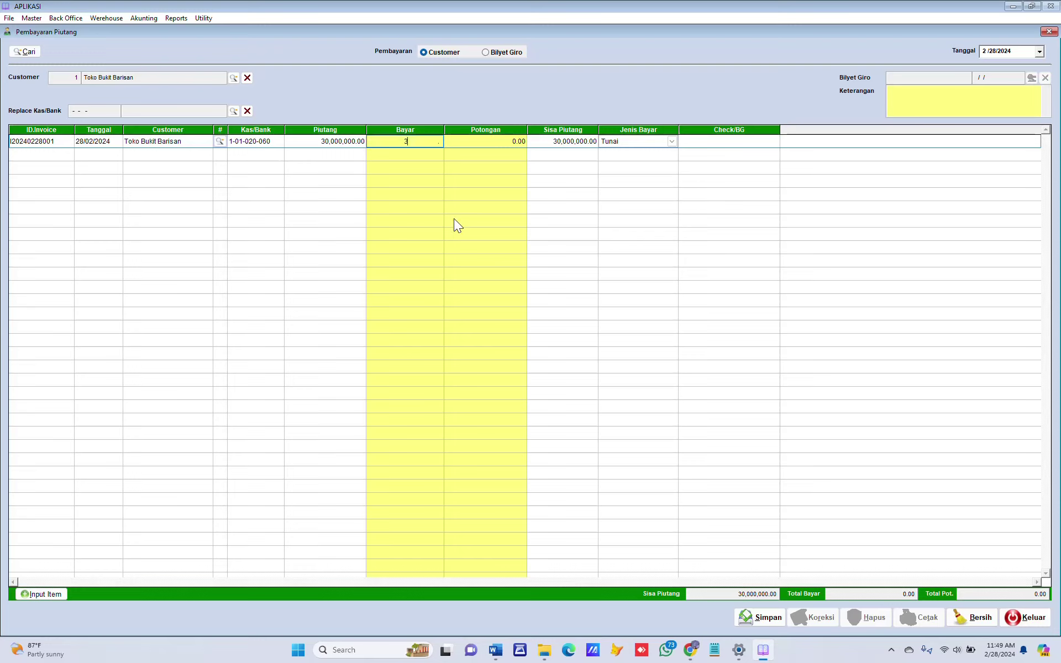
type("00,000,000")
key("Tab")
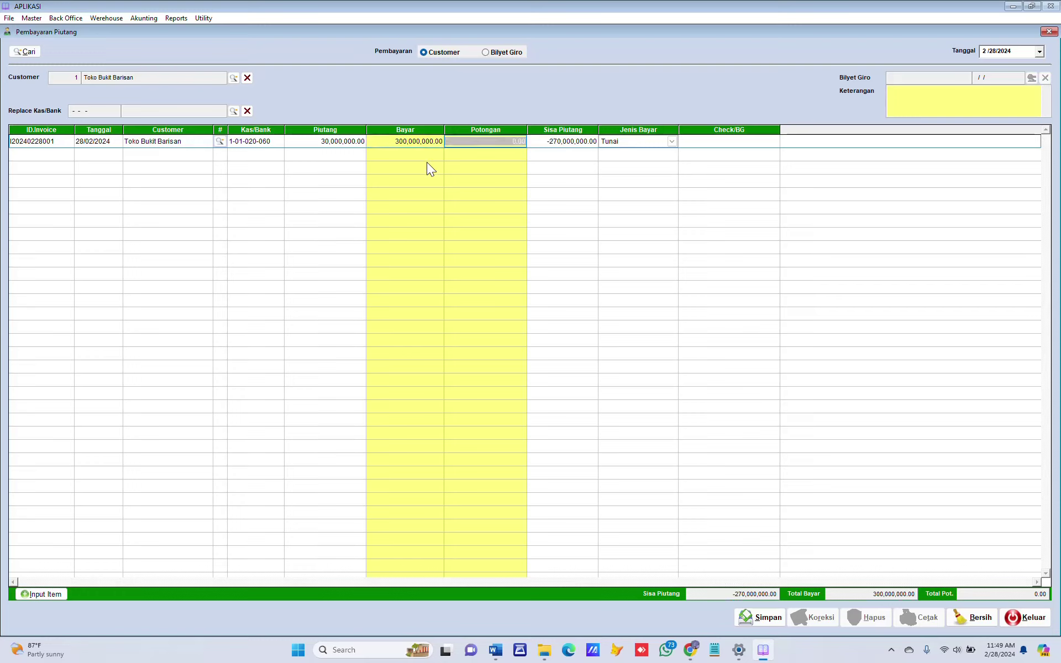
Set the Bayar amount of the Toko Bukit Barisan invoice to 30,000,000.
left_click(417, 142)
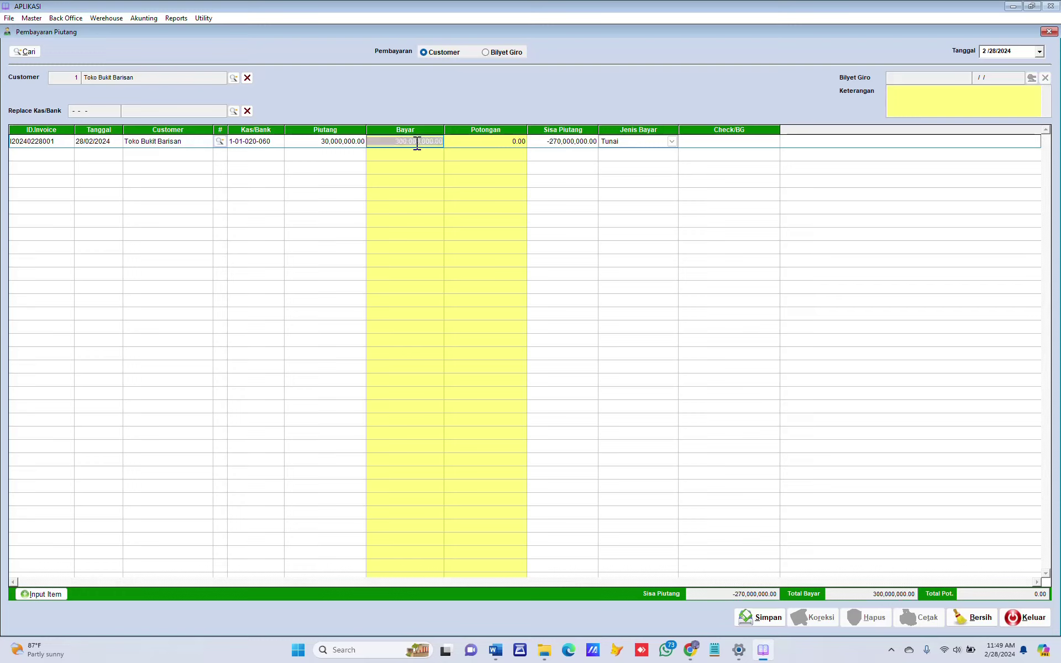
type("30,")
type("000,000")
key("Tab")
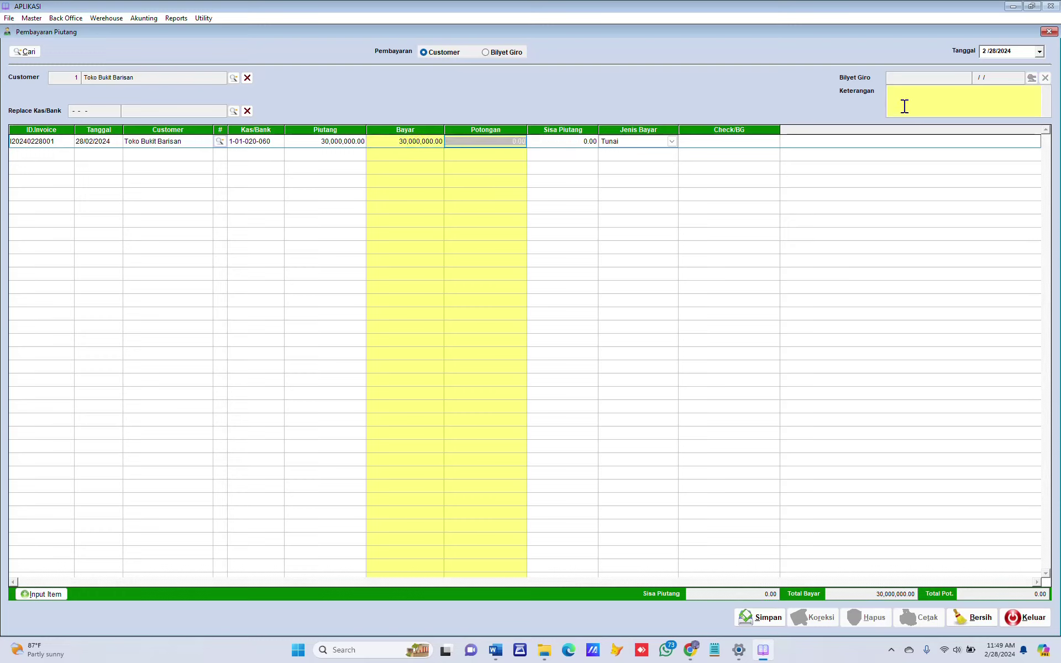
Save the receivable payment and preview its printed receipt, then close the preview.
left_click(760, 617)
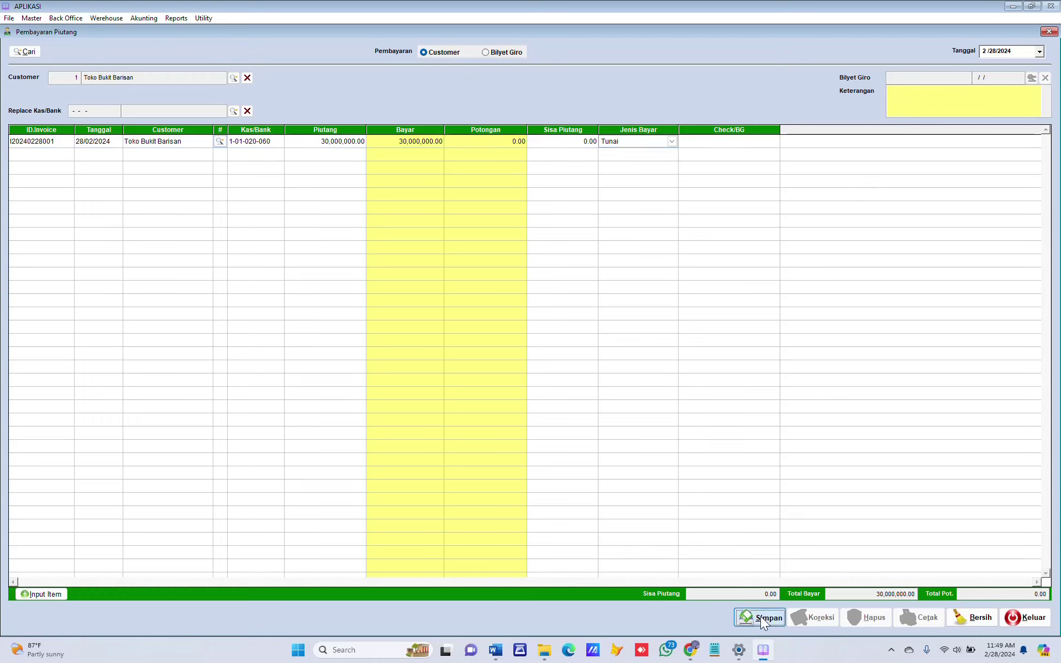
left_click(515, 353)
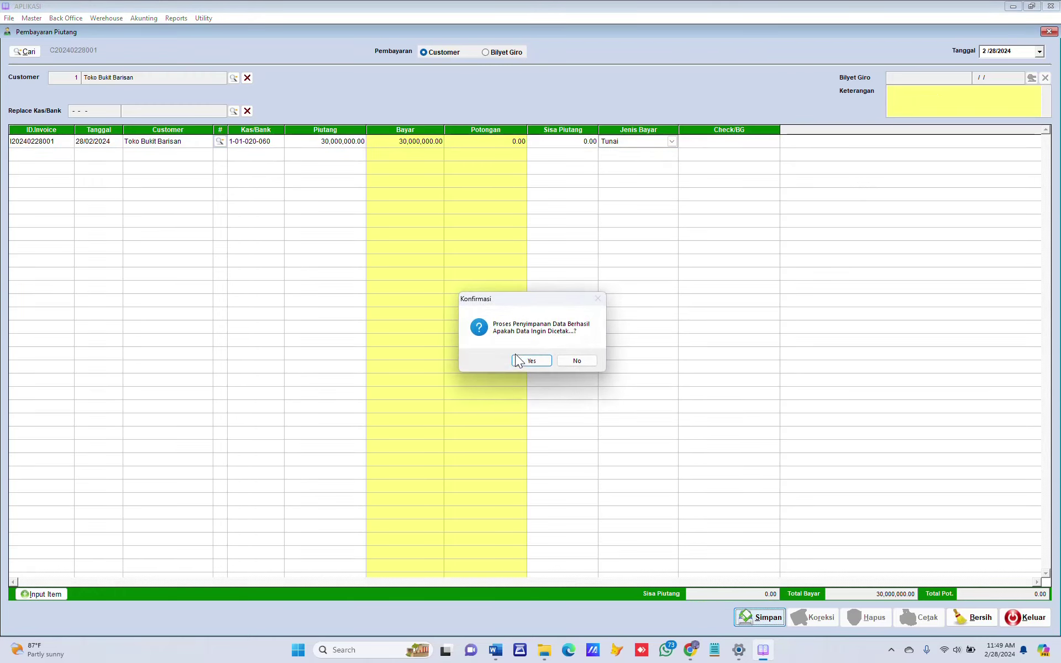
left_click(531, 359)
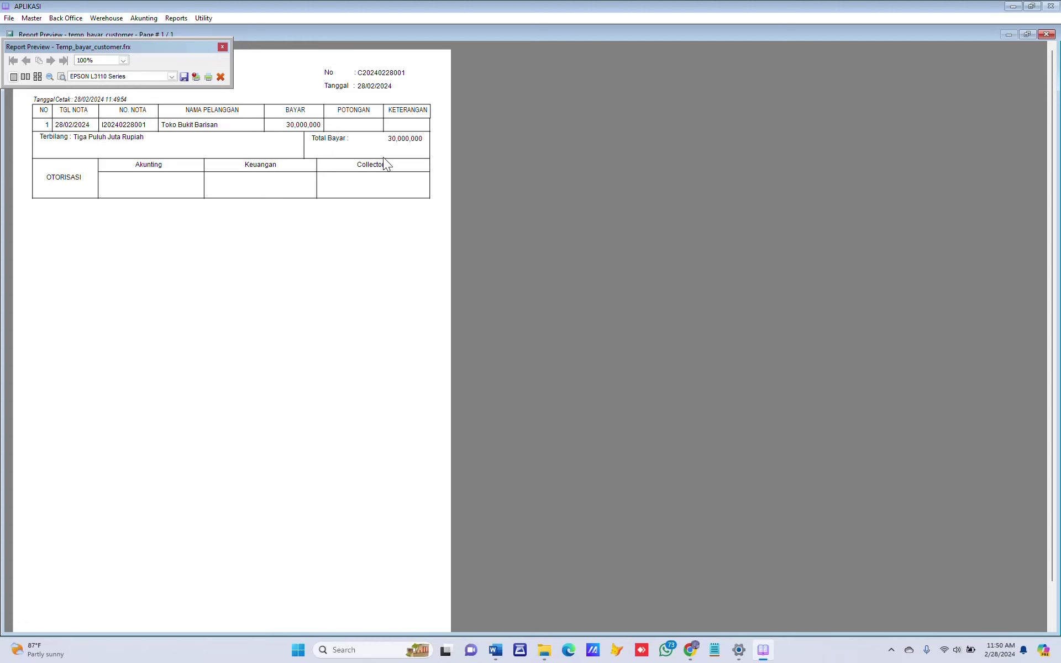
key("Escape")
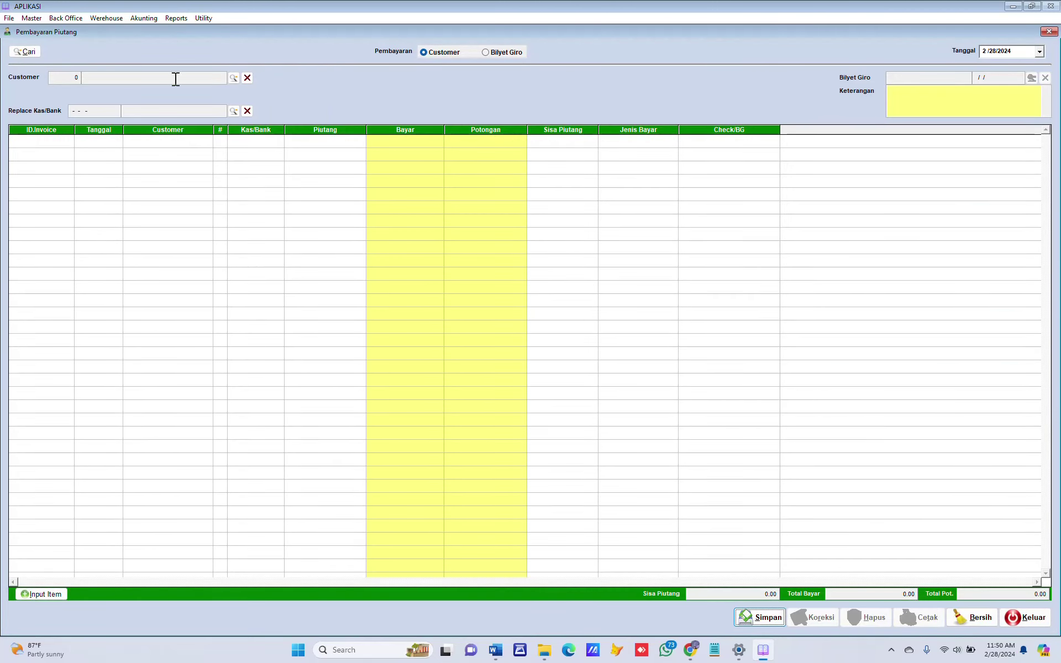
Check Toko Bukit Barisan for outstanding invoices, then close the Pembayaran Piutang form.
left_click(233, 77)
double_click(315, 253)
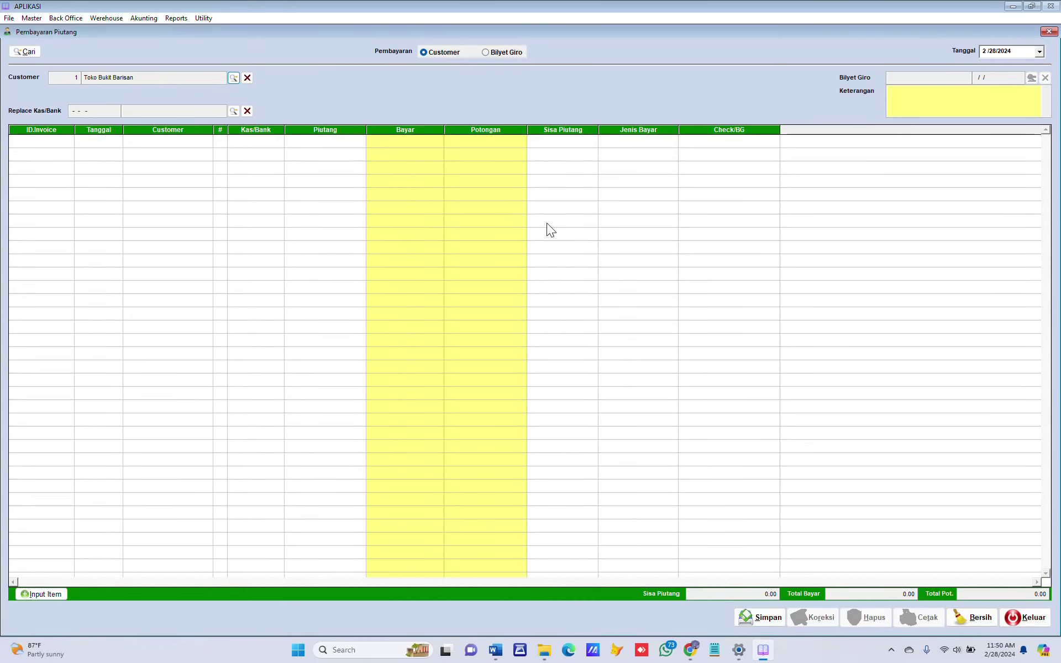
left_click(1019, 618)
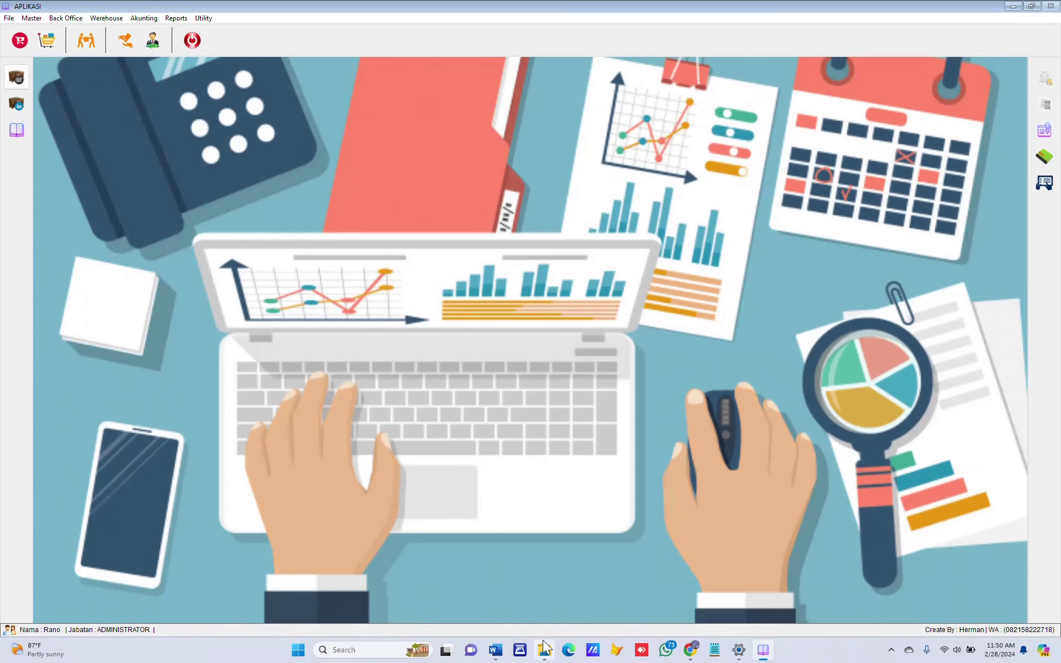
Look up the supplier payments in the Word module and start a Pembayaran Hutang entry in the accounting program for PT. Data Scrib.
left_click(494, 650)
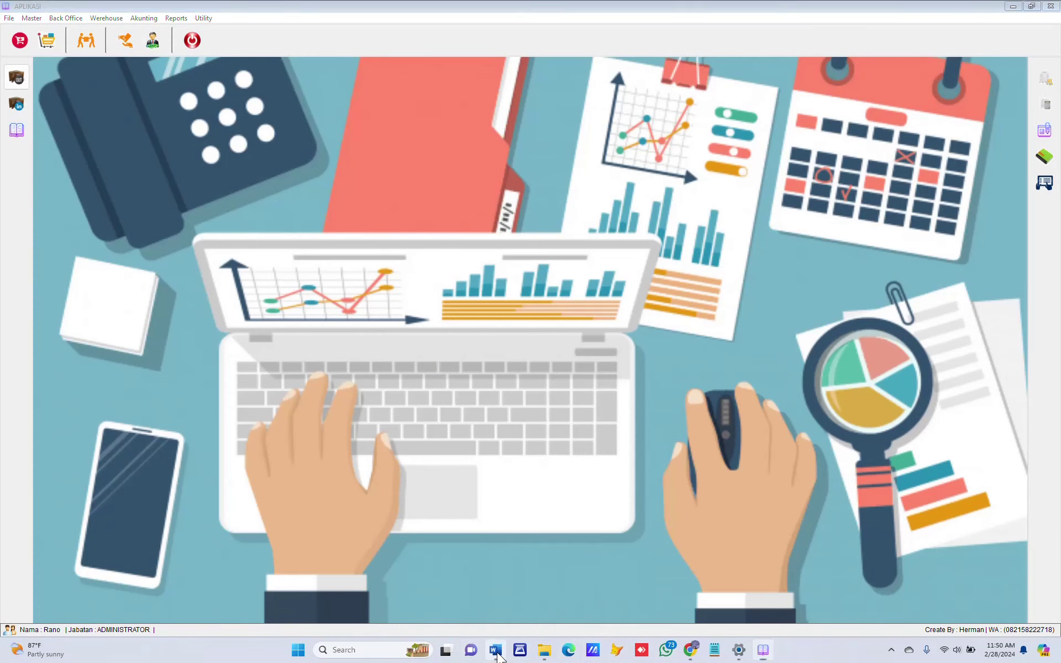
scroll(564, 410, "down", 5)
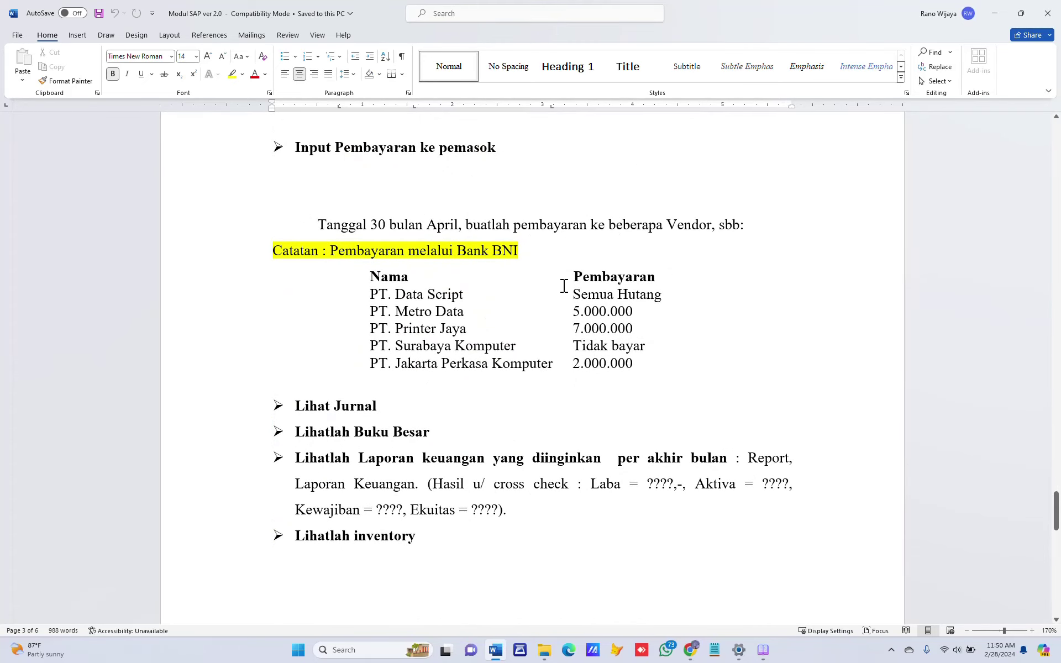
left_click(756, 656)
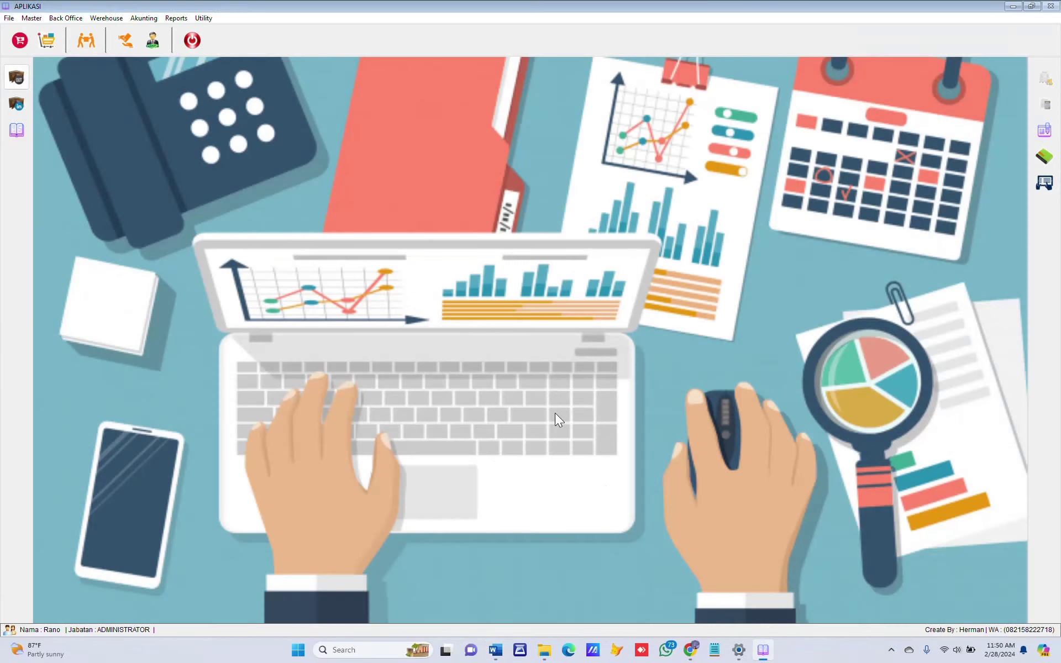
left_click(143, 18)
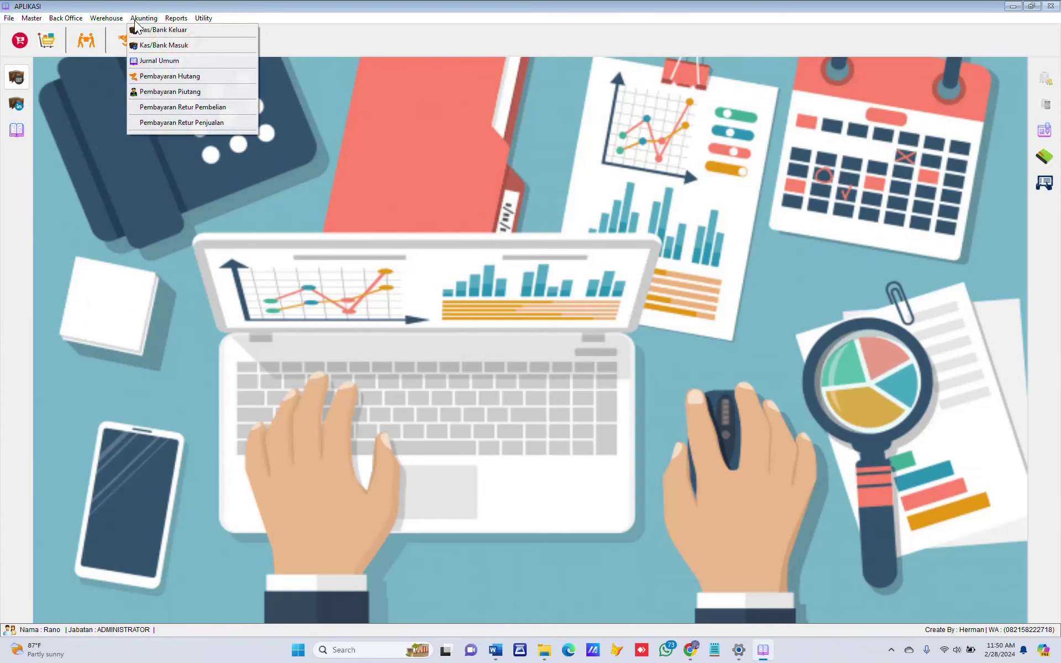
left_click(161, 75)
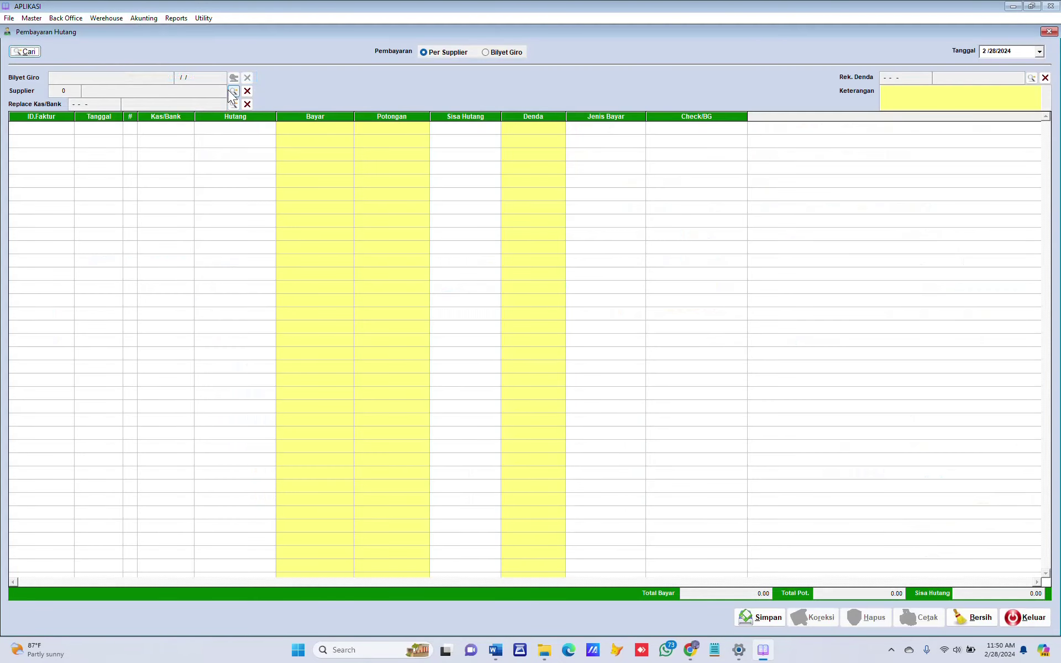
left_click(234, 91)
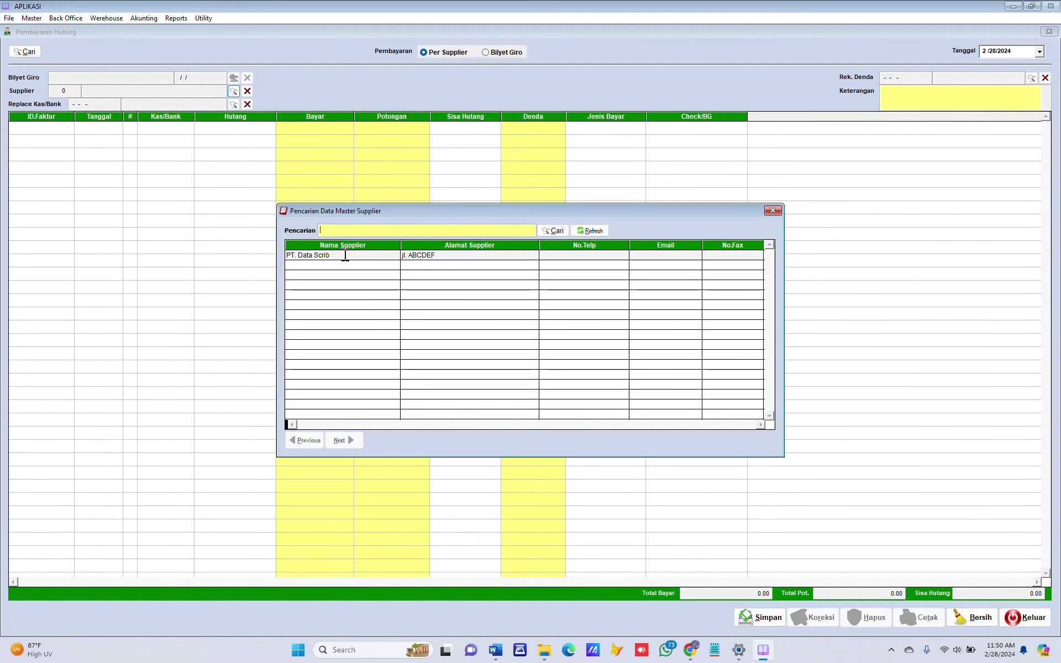
double_click(343, 253)
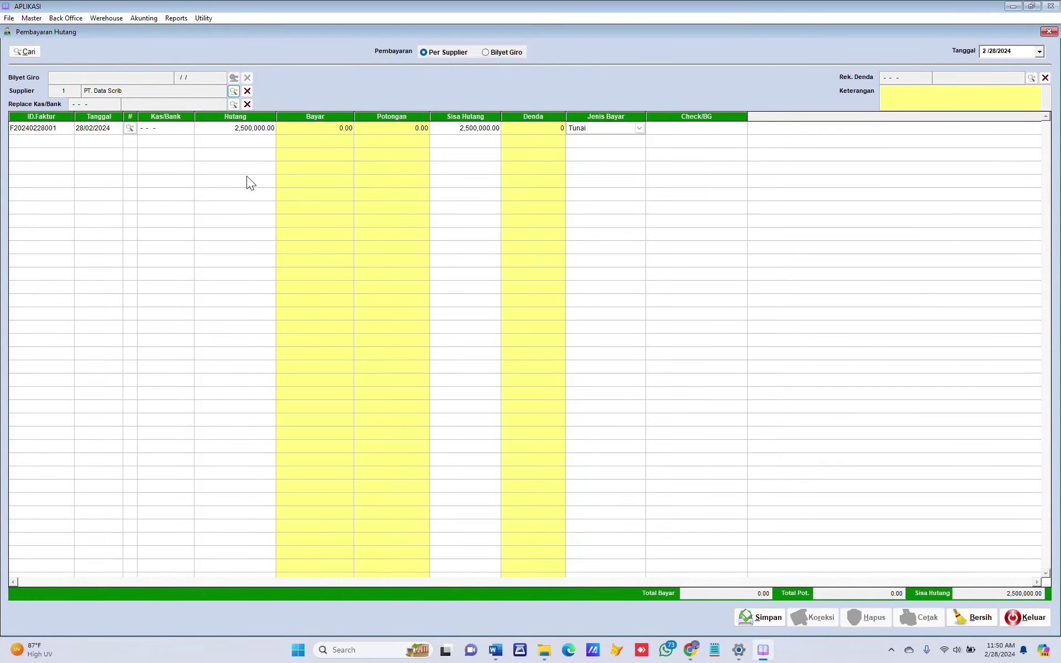
Assign the Bank BNI account (1-01-020-060) to the PT. Data Scrib invoice and set its Bayar amount to 2,500,000.
left_click(185, 127)
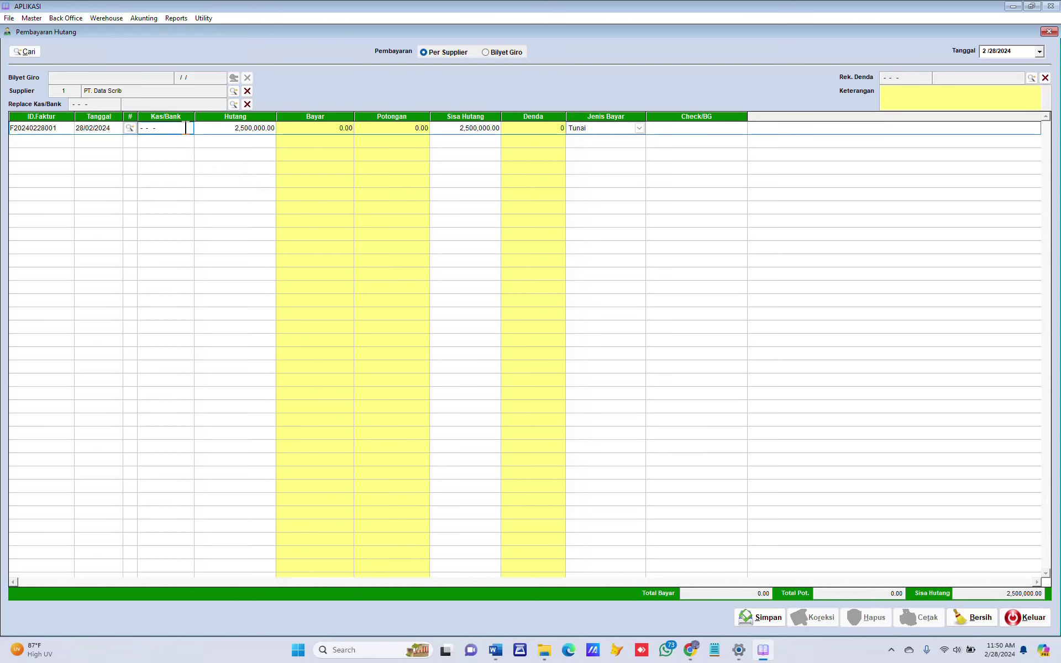
double_click(196, 131)
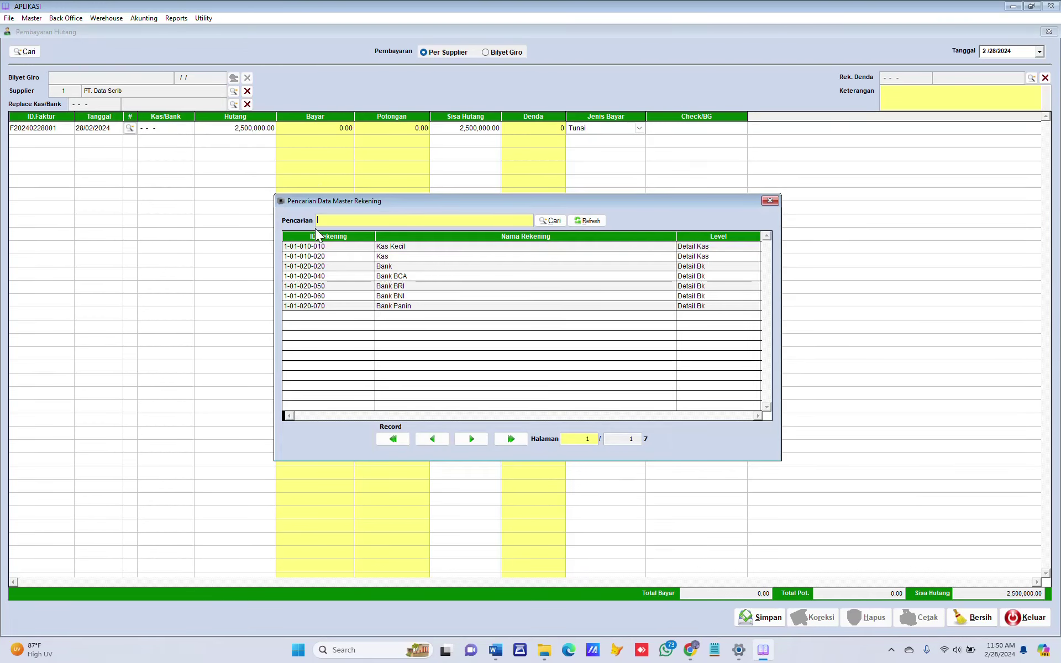
double_click(340, 296)
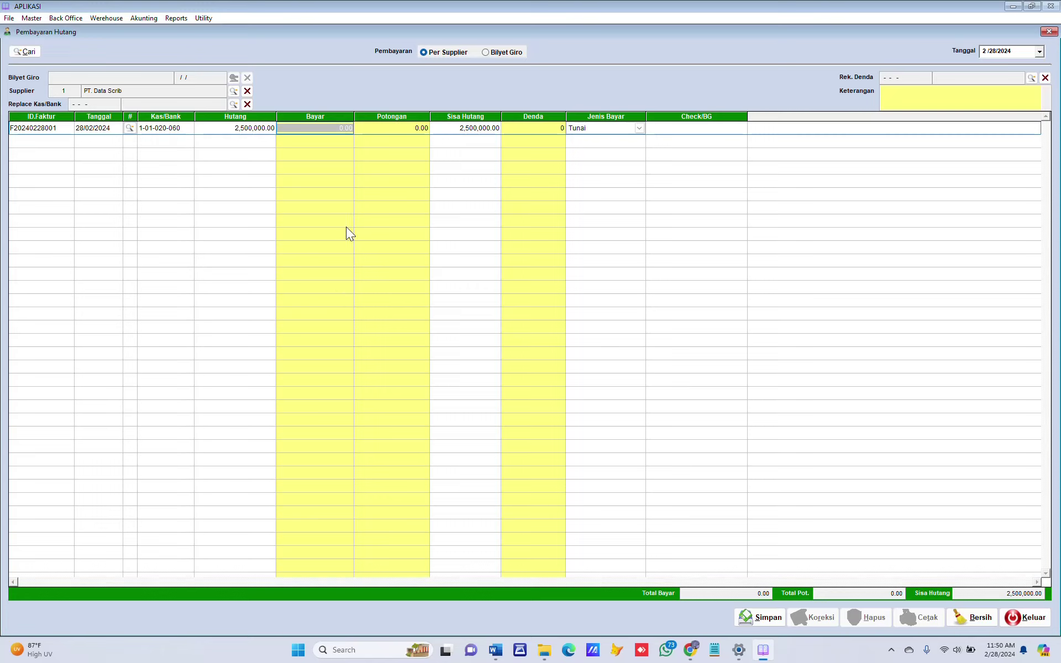
type("25")
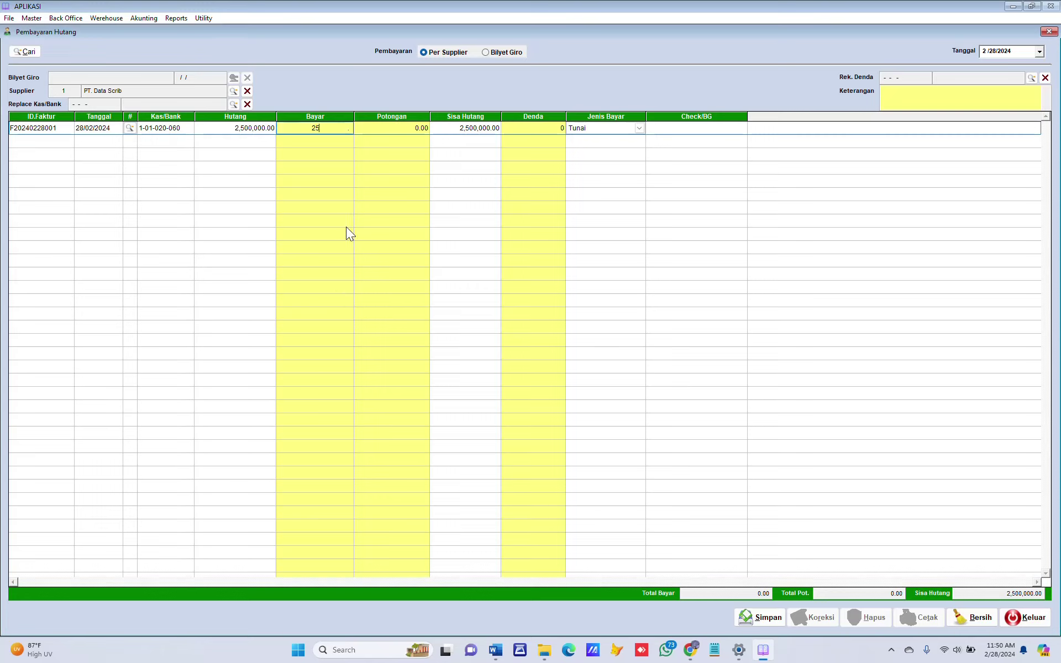
type("0,000,0")
key("Tab")
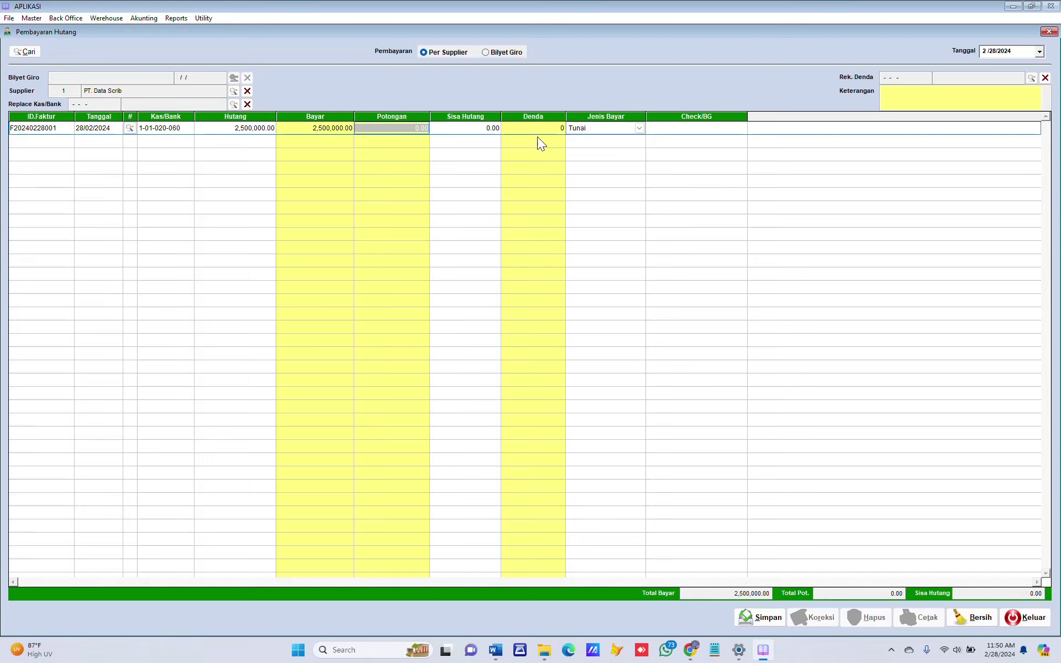
Save the supplier payment and preview its printed cash/bank voucher, then close the preview.
left_click(773, 617)
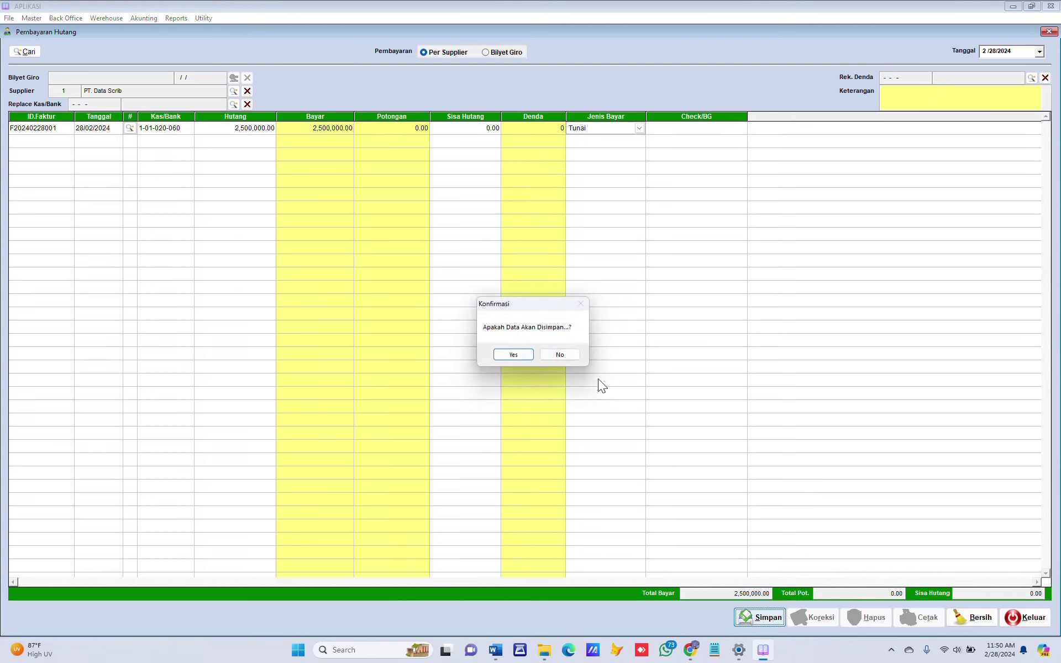
left_click(529, 354)
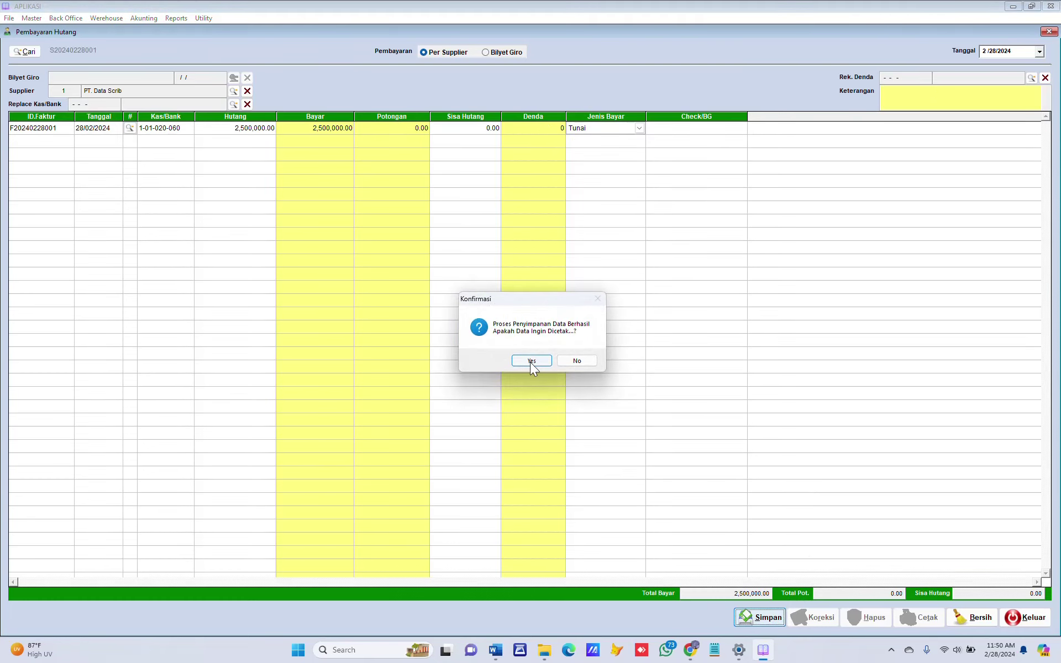
left_click(530, 361)
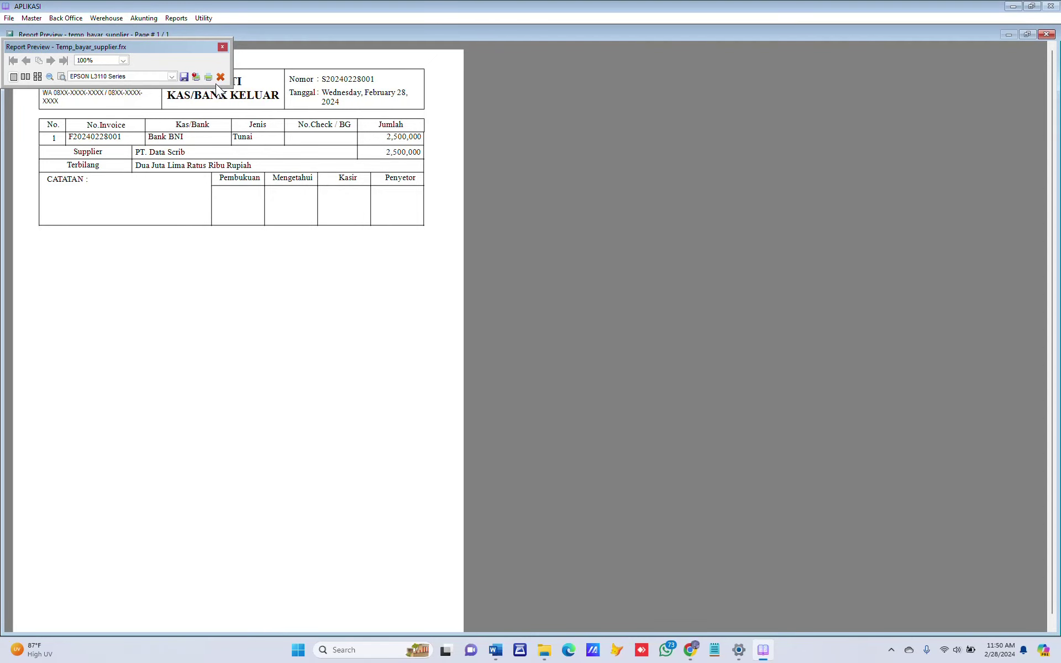
left_click(220, 78)
Check the supplier for remaining outstanding invoices, then close the Pembayaran Hutang form.
left_click(234, 90)
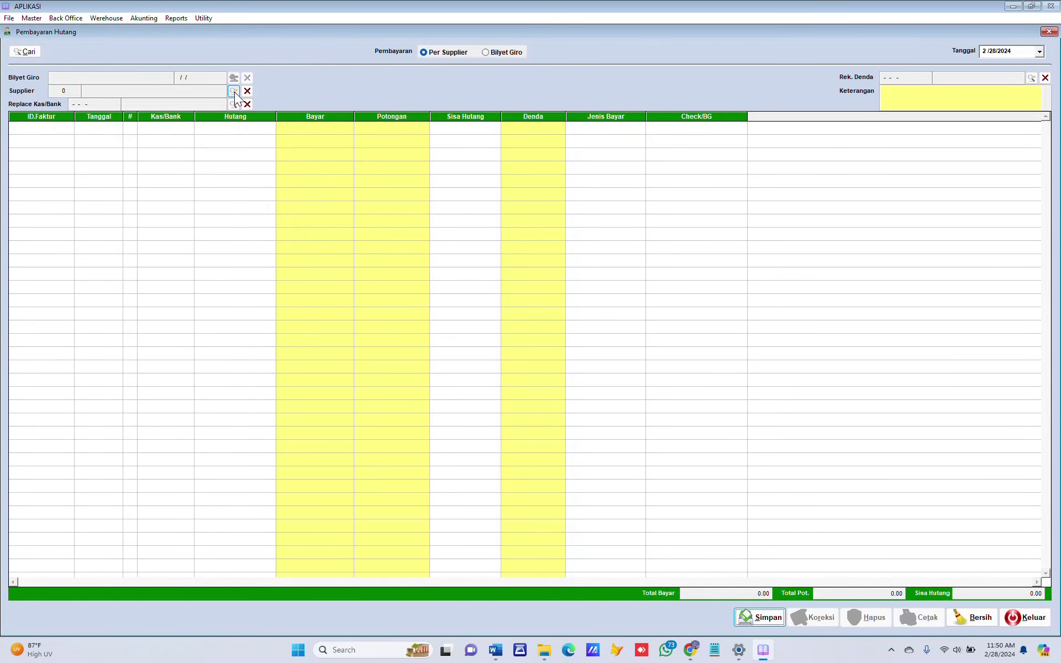
double_click(303, 254)
left_click(1022, 617)
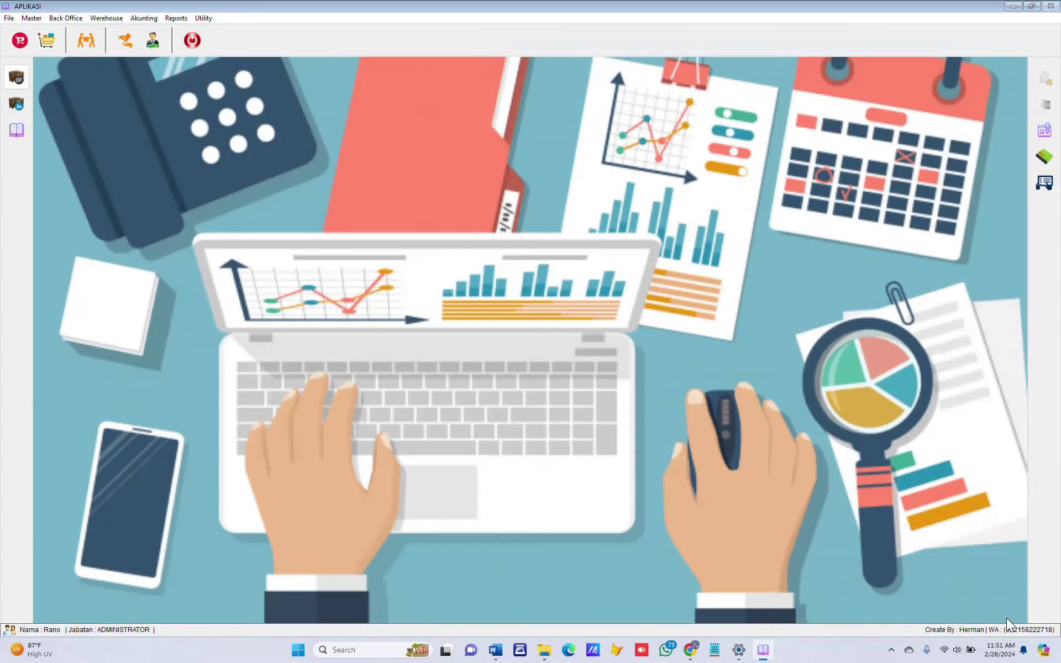
Check the next task in the Word module, then process the daily Rekapitulasi Jurnal for 28/02/2024 in the accounting program.
left_click(495, 650)
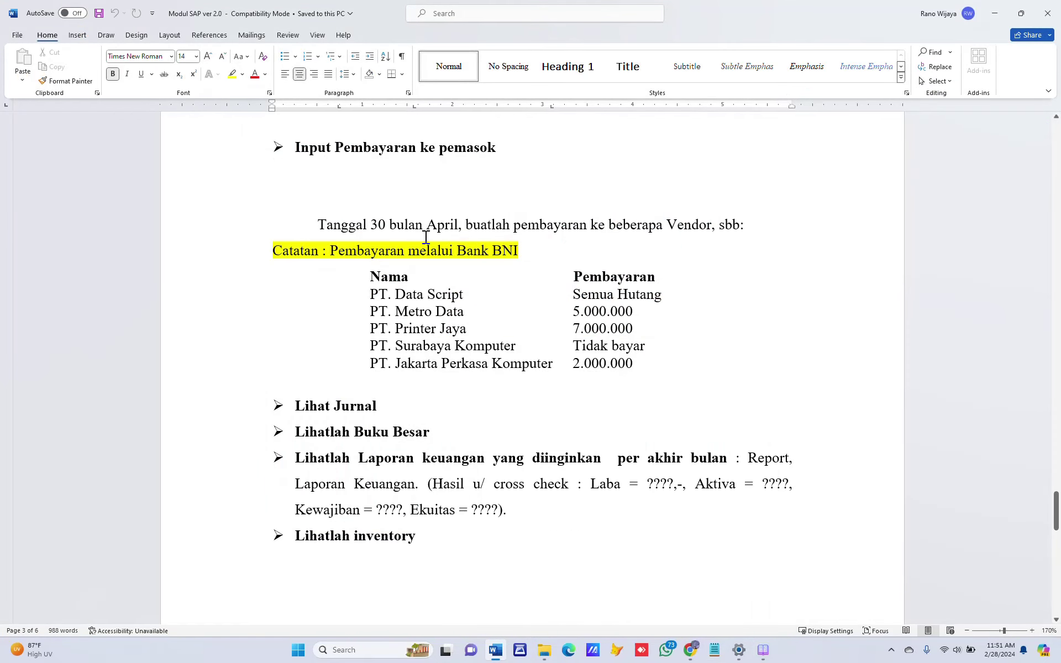
left_click(762, 650)
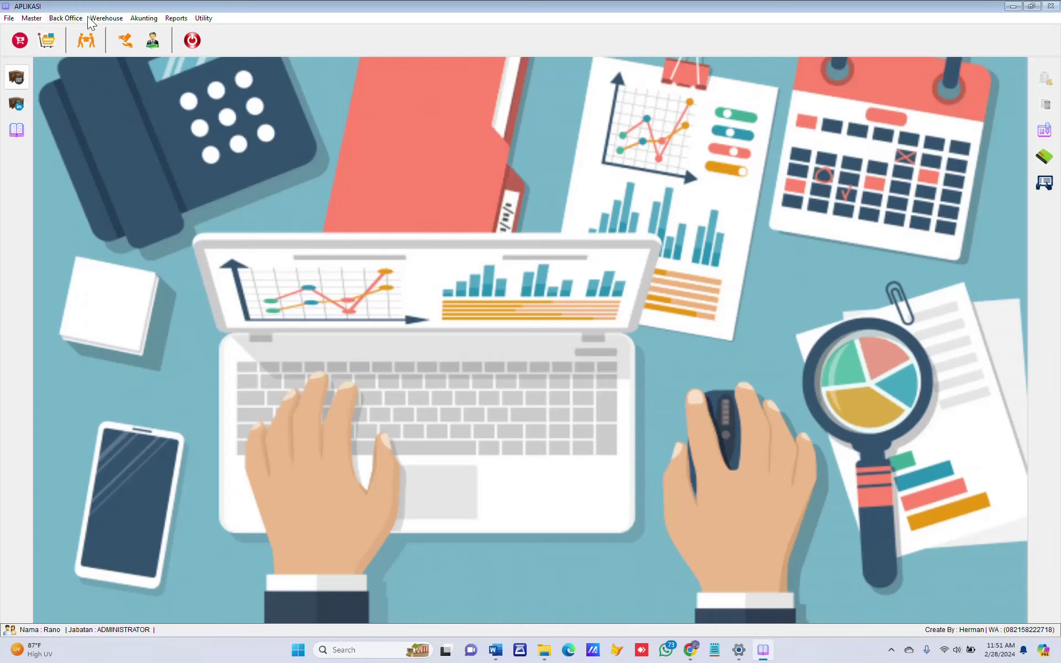
left_click(137, 21)
mouse_move(171, 21)
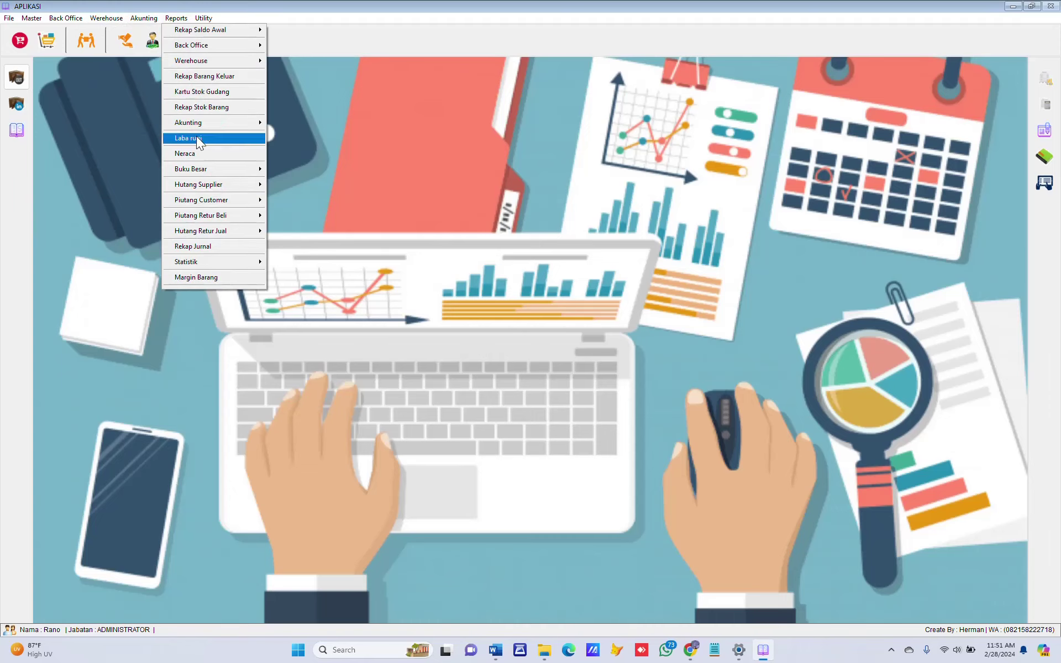
left_click(223, 247)
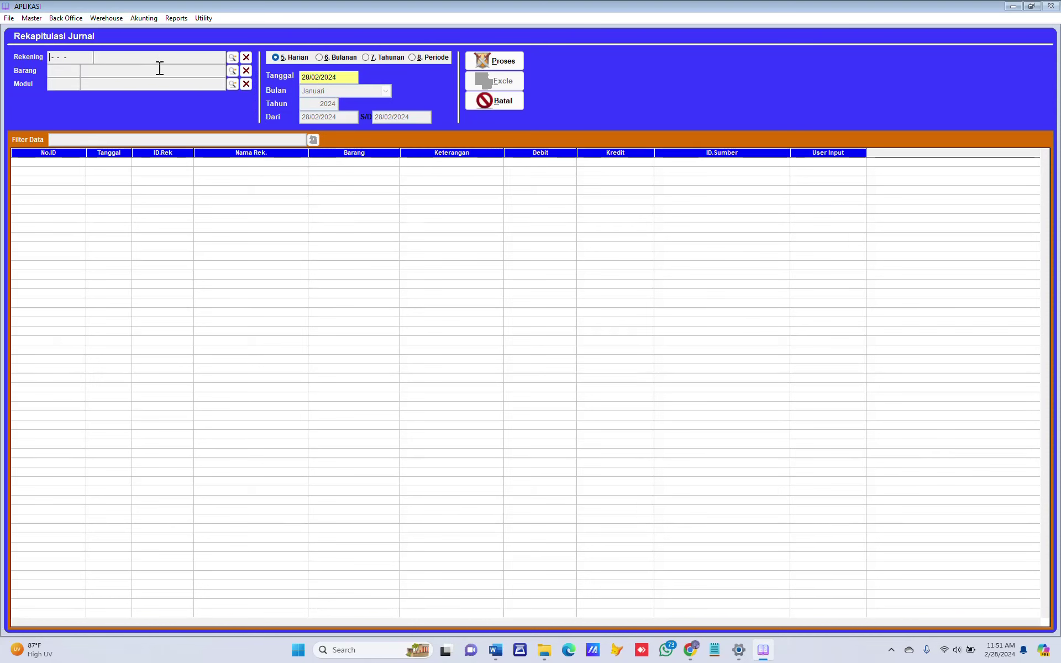
left_click(477, 66)
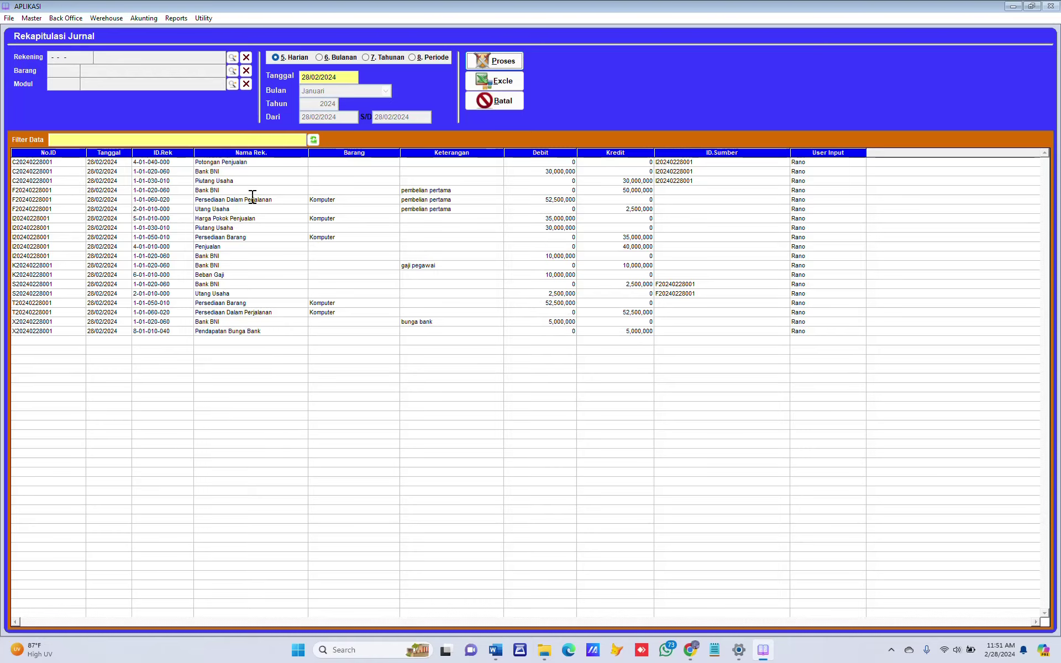
Look at the Periode date option of the journal recap, return to Harian, and close the report.
left_click(420, 60)
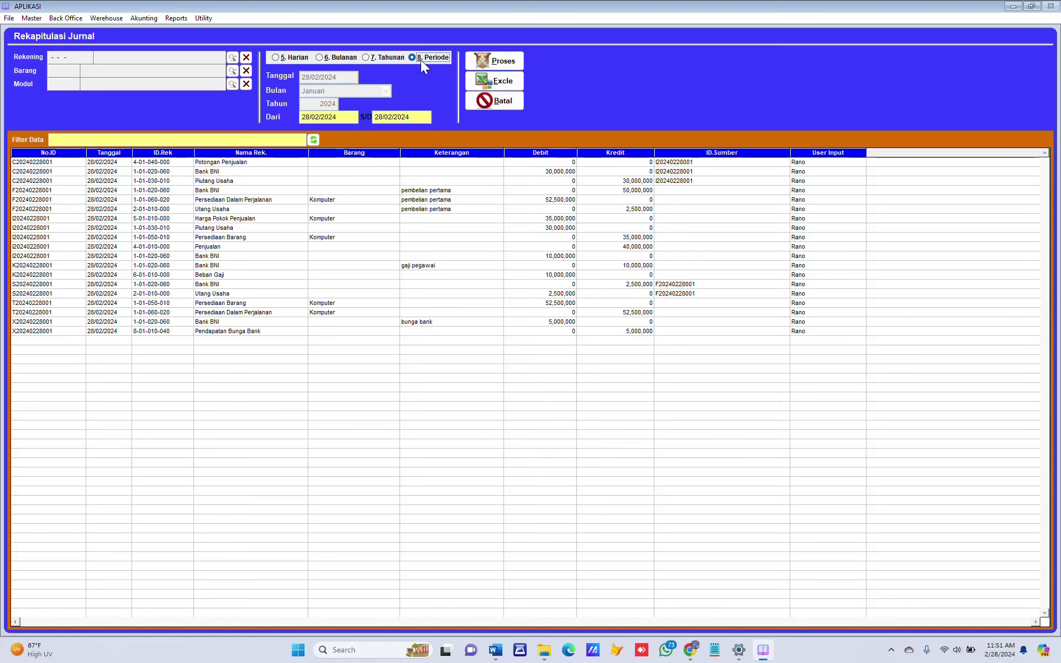
left_click(277, 58)
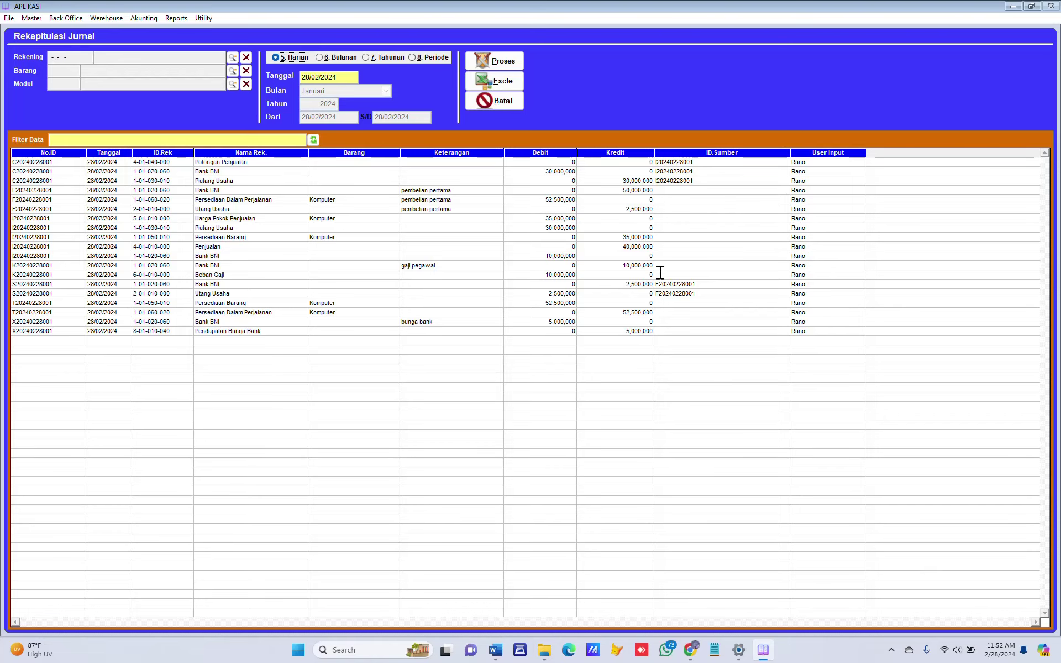
left_click(495, 102)
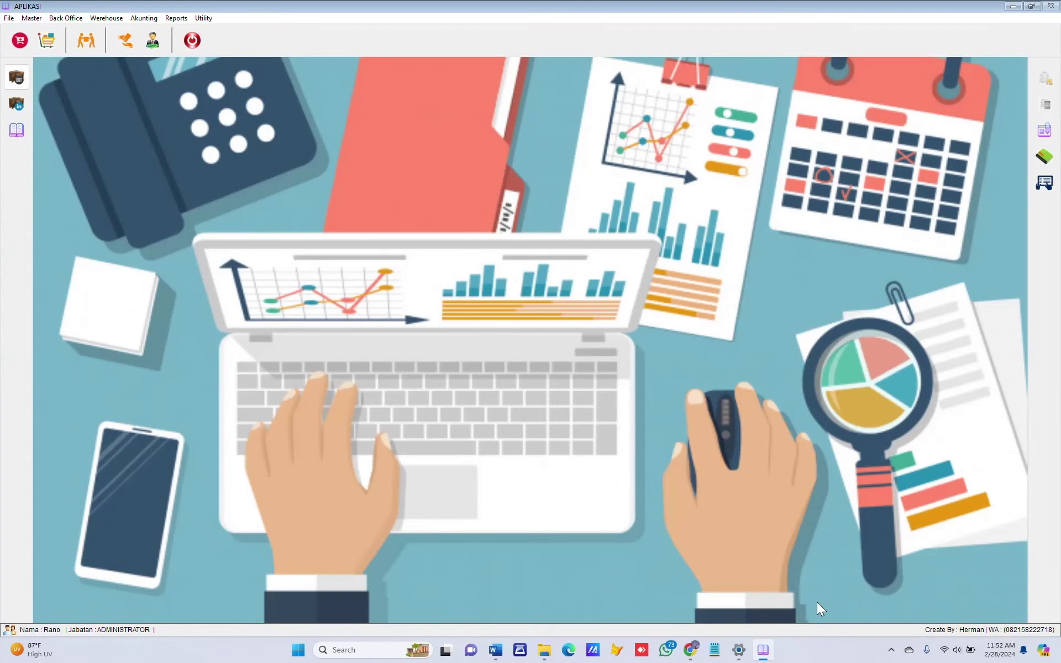
Recheck the Word module, then try to export the Buku Besar All Kas report for 2/28/2024 to Excel and close its dialog.
left_click(764, 652)
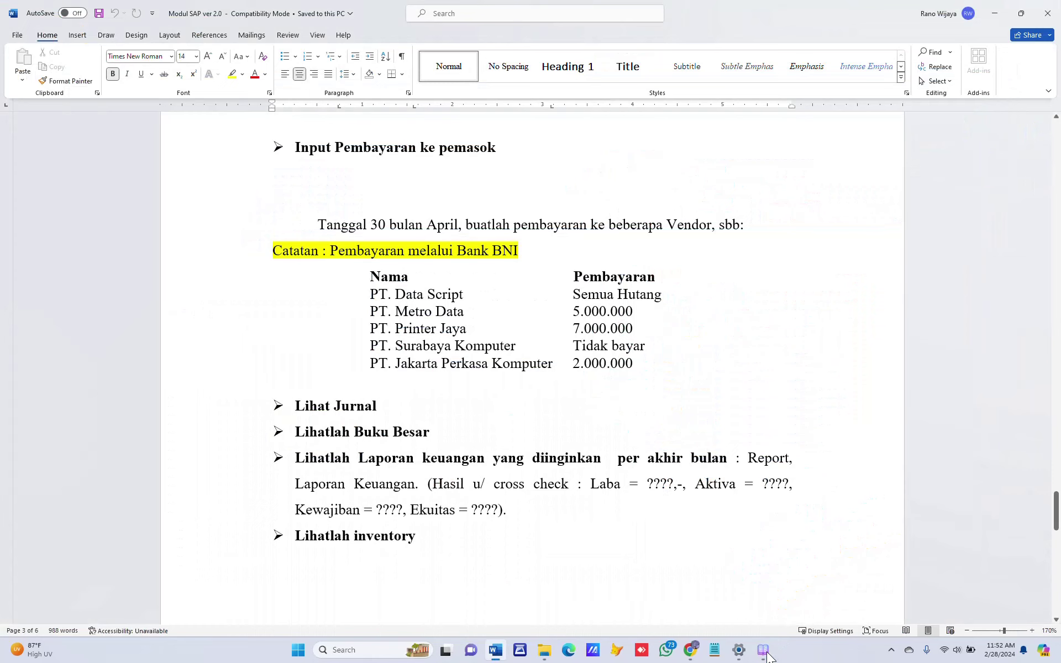
left_click(764, 652)
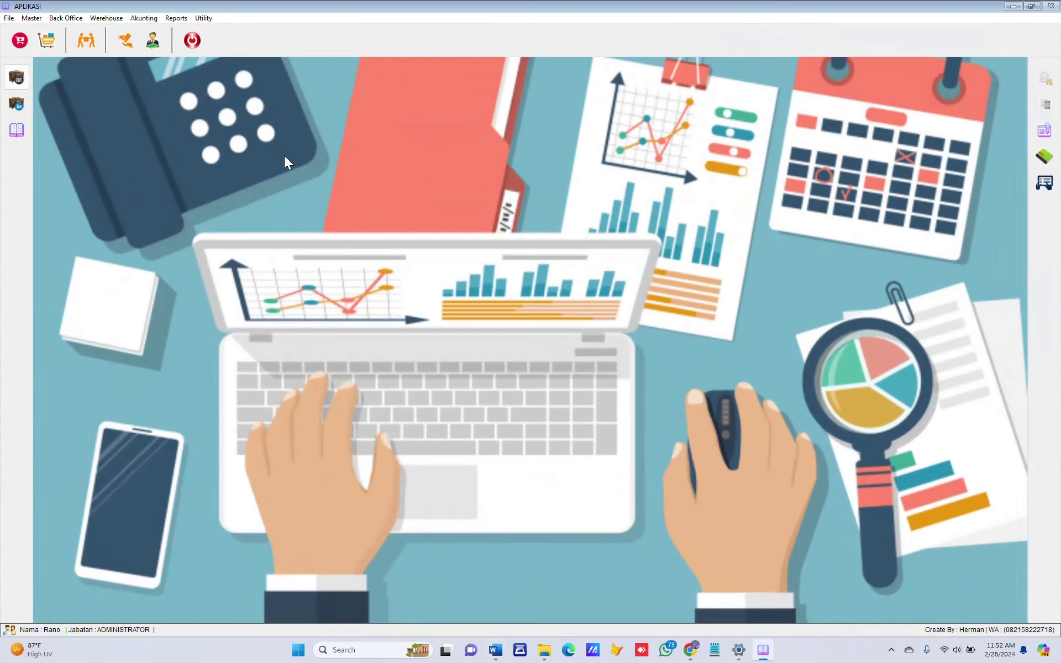
left_click(176, 20)
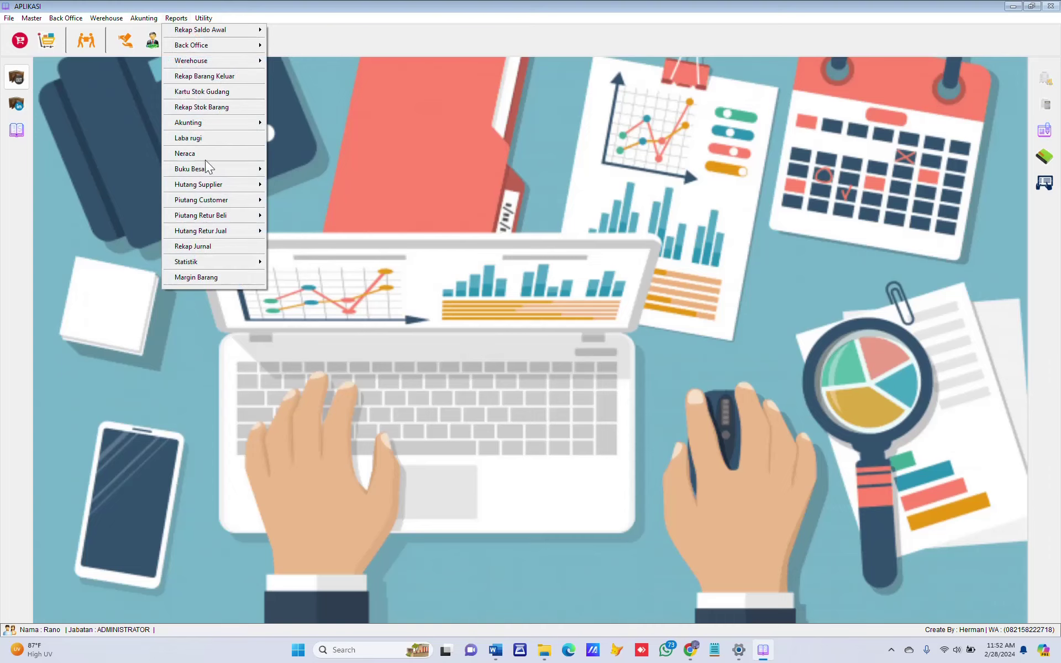
mouse_move(205, 171)
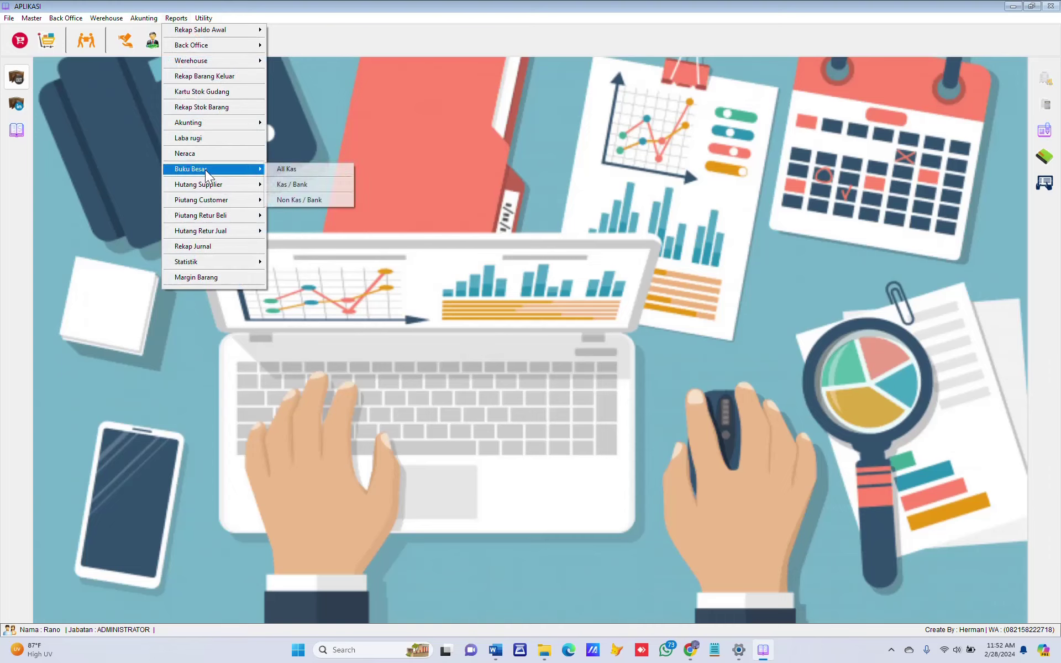
left_click(298, 170)
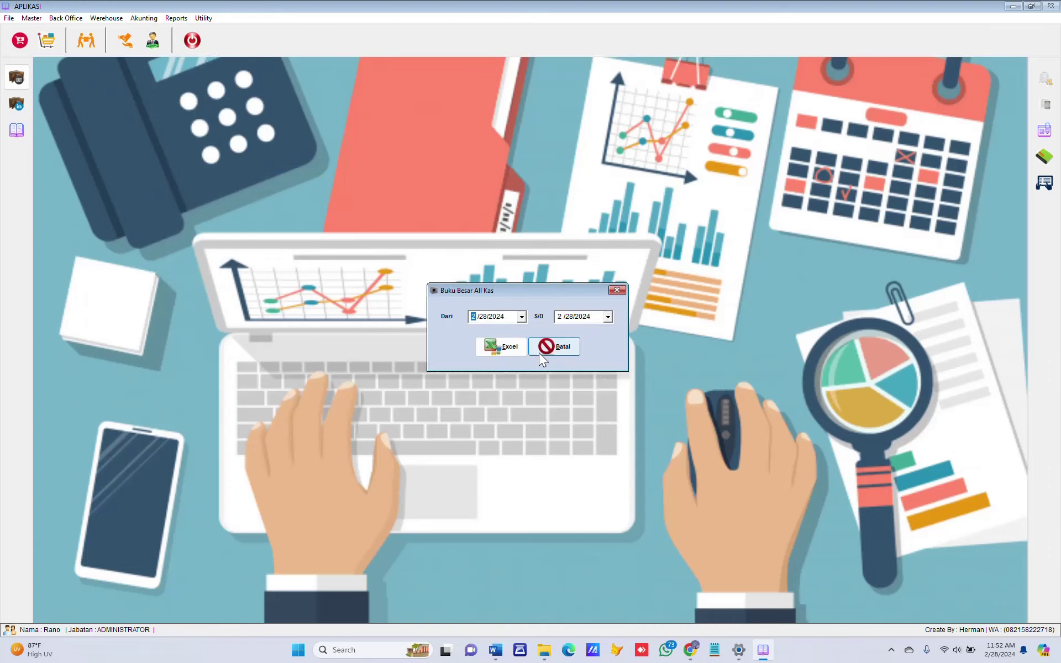
left_click(513, 349)
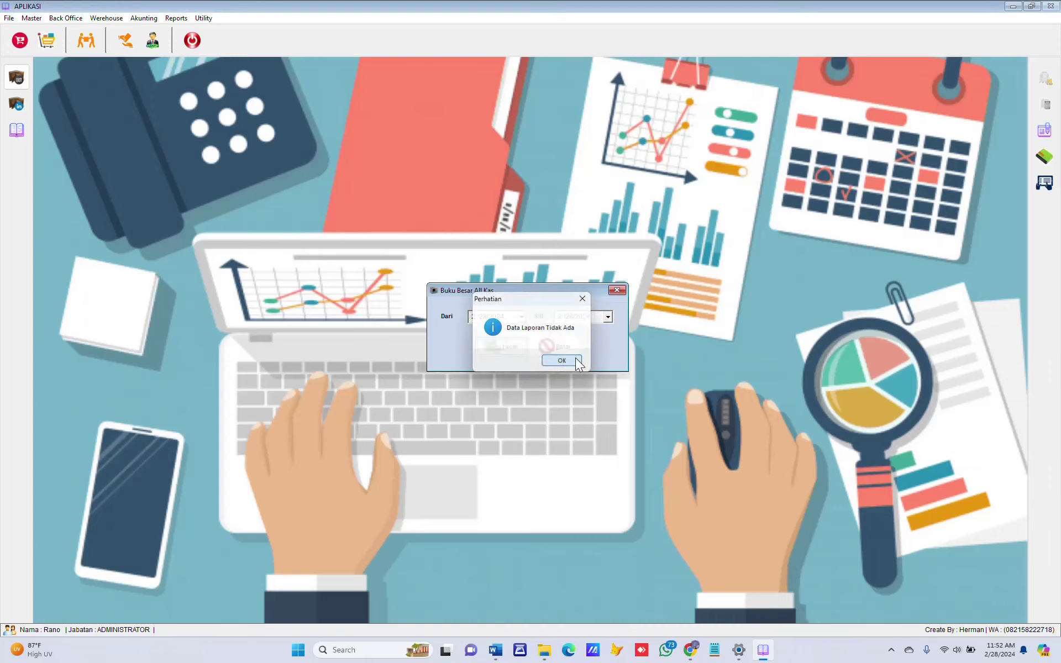
left_click(574, 359)
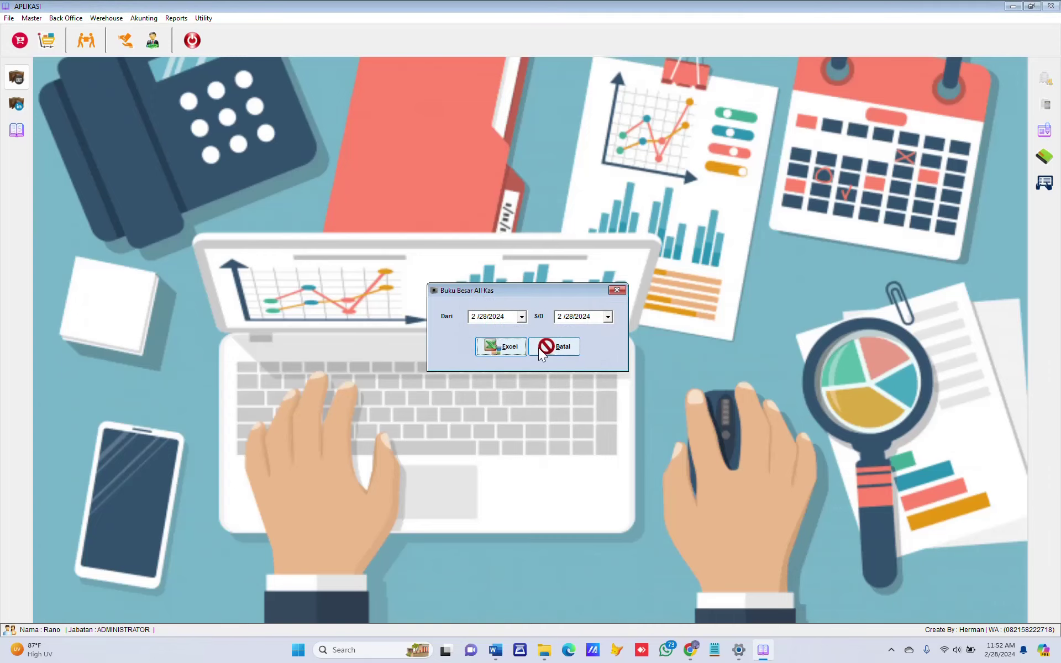
left_click(547, 346)
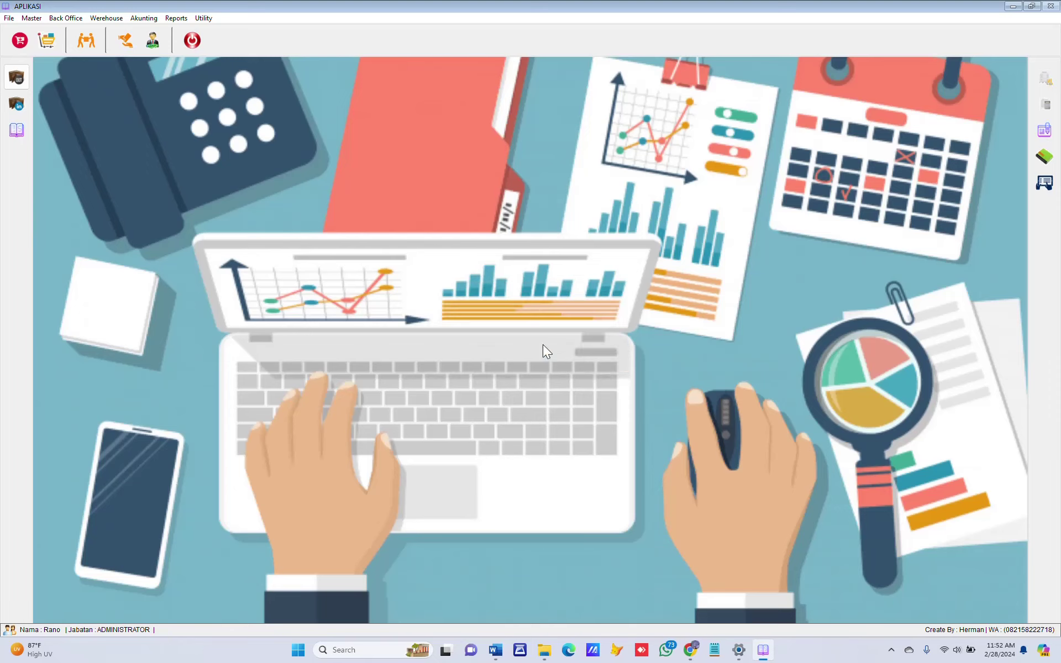
Open the Buku Besar Kas/Bank report dialog.
left_click(148, 20)
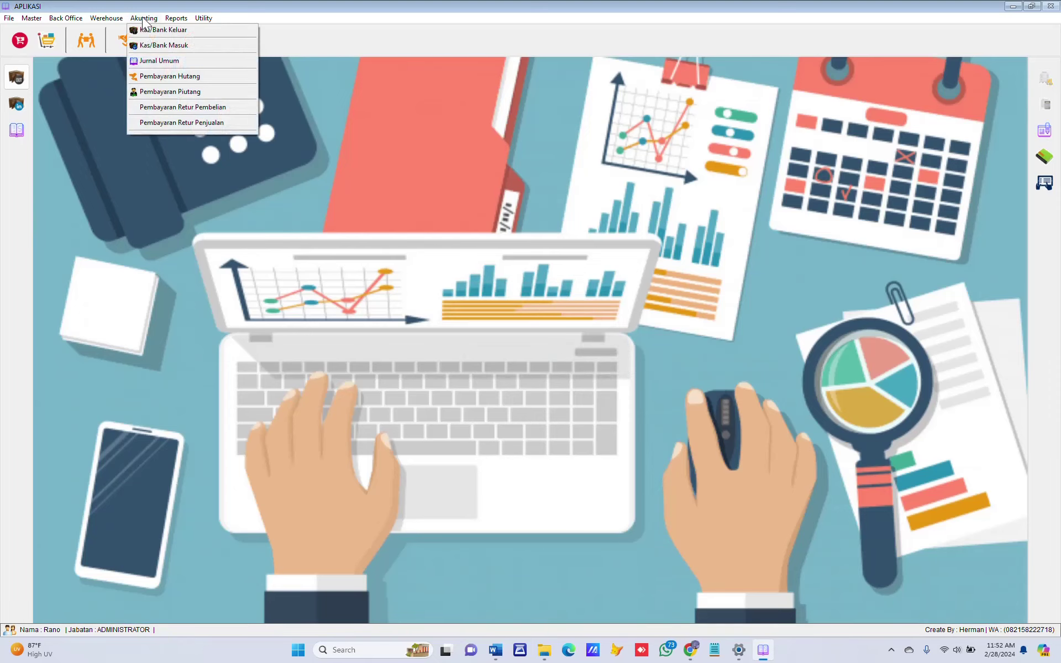
mouse_move(176, 18)
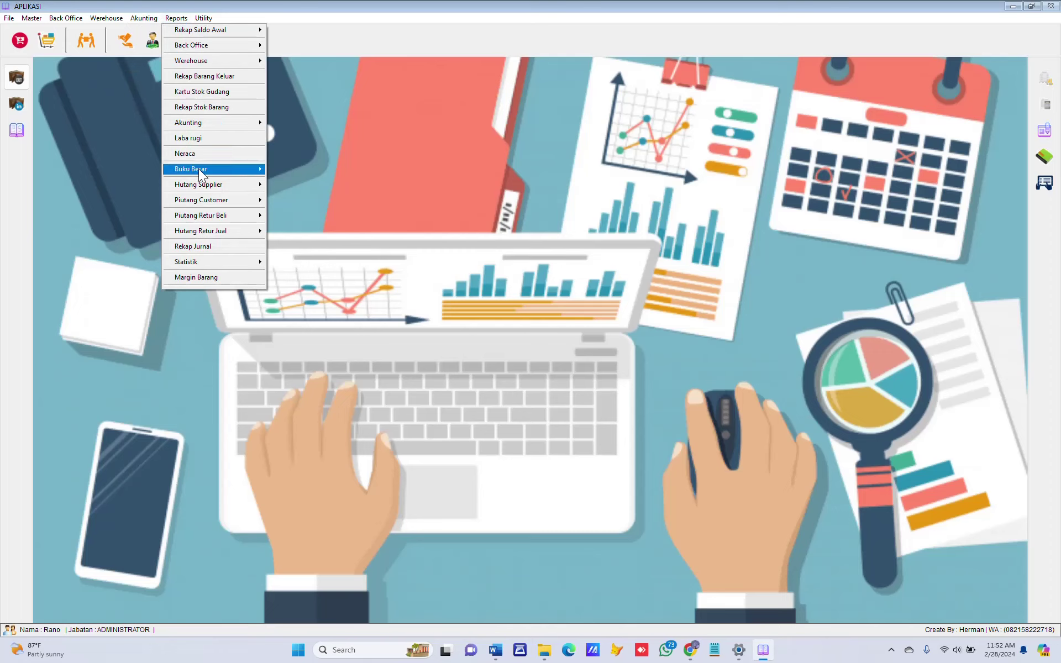
mouse_move(221, 169)
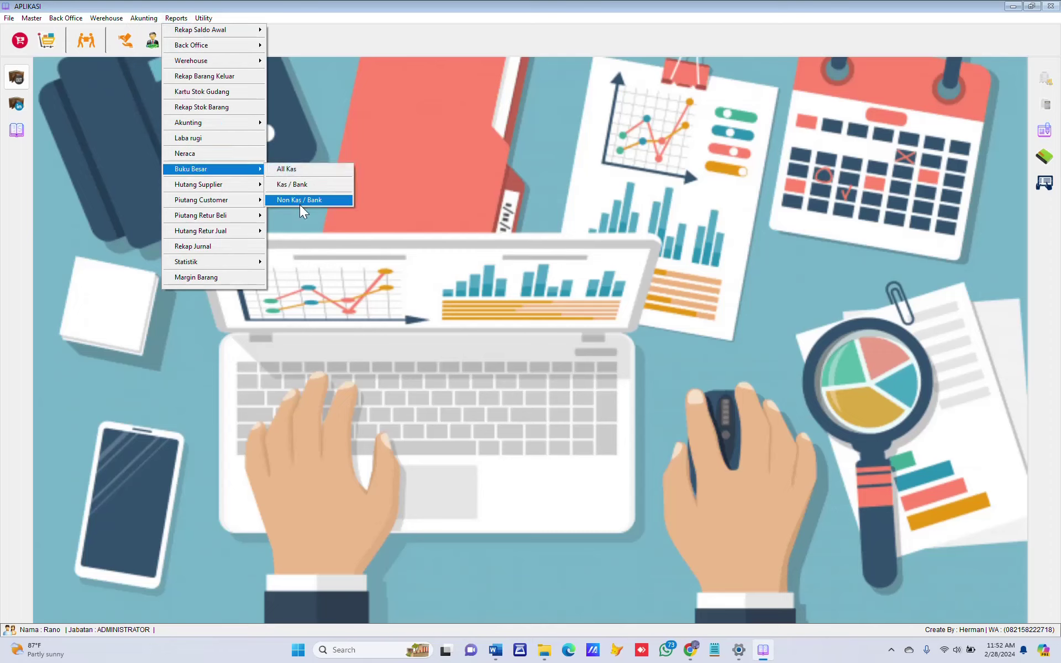
left_click(299, 185)
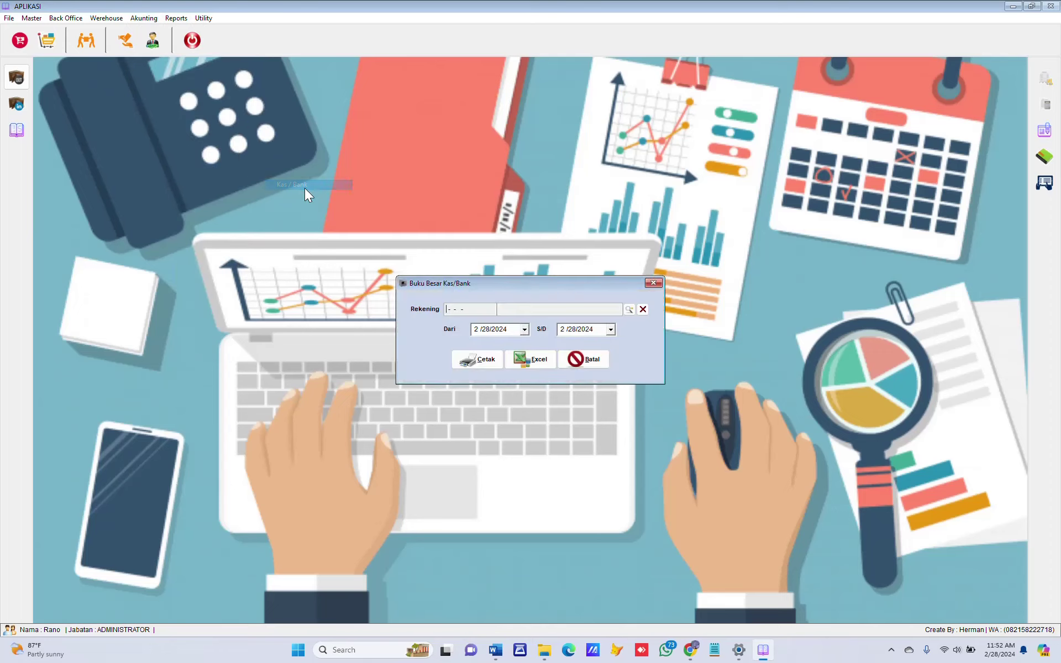